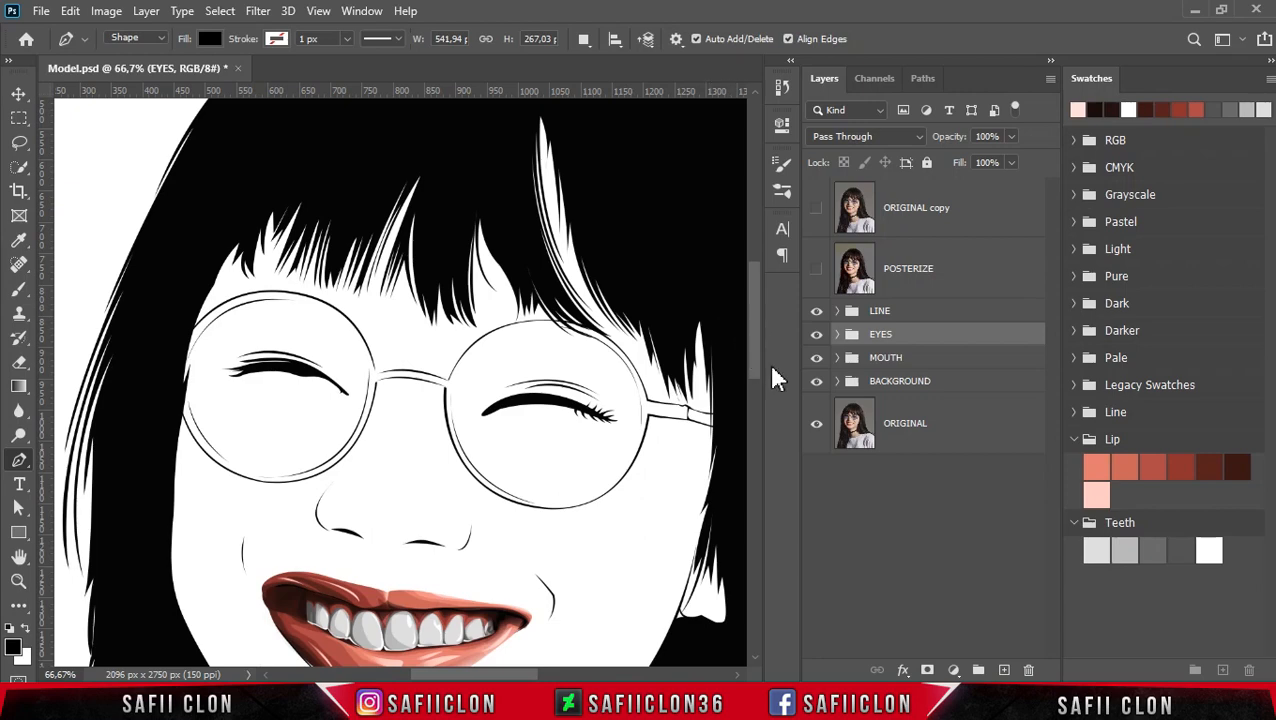
Expand the LINE group and hide its HAIR layer to expose the complete glasses outline
{"action": "left_click", "coordinate": [817, 312]}
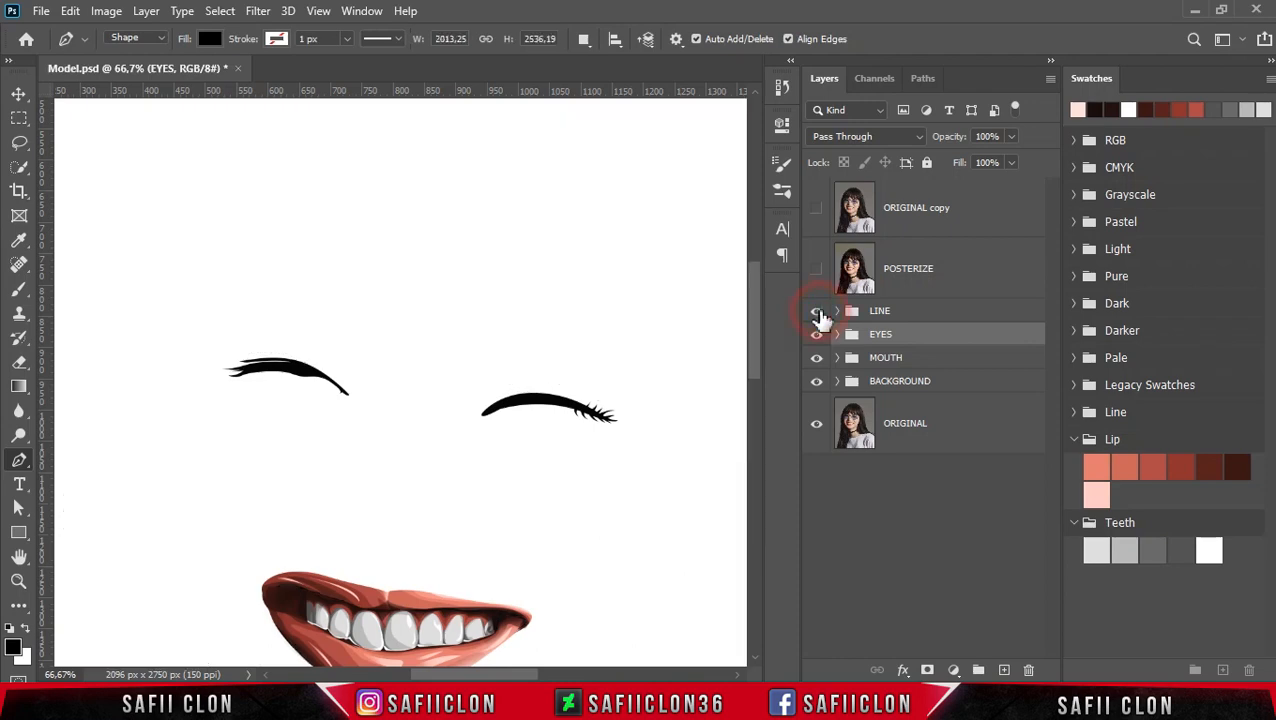
{"action": "left_click", "coordinate": [817, 312]}
{"action": "left_click", "coordinate": [838, 312]}
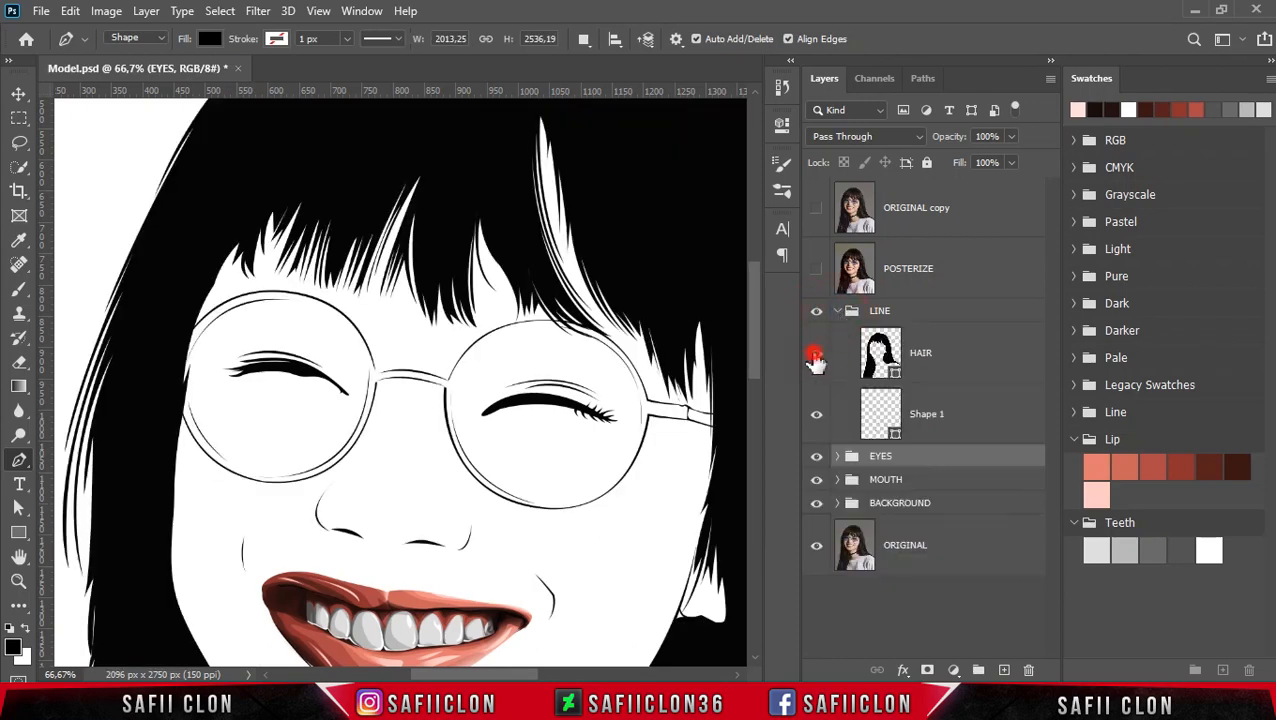
{"action": "left_click", "coordinate": [817, 358]}
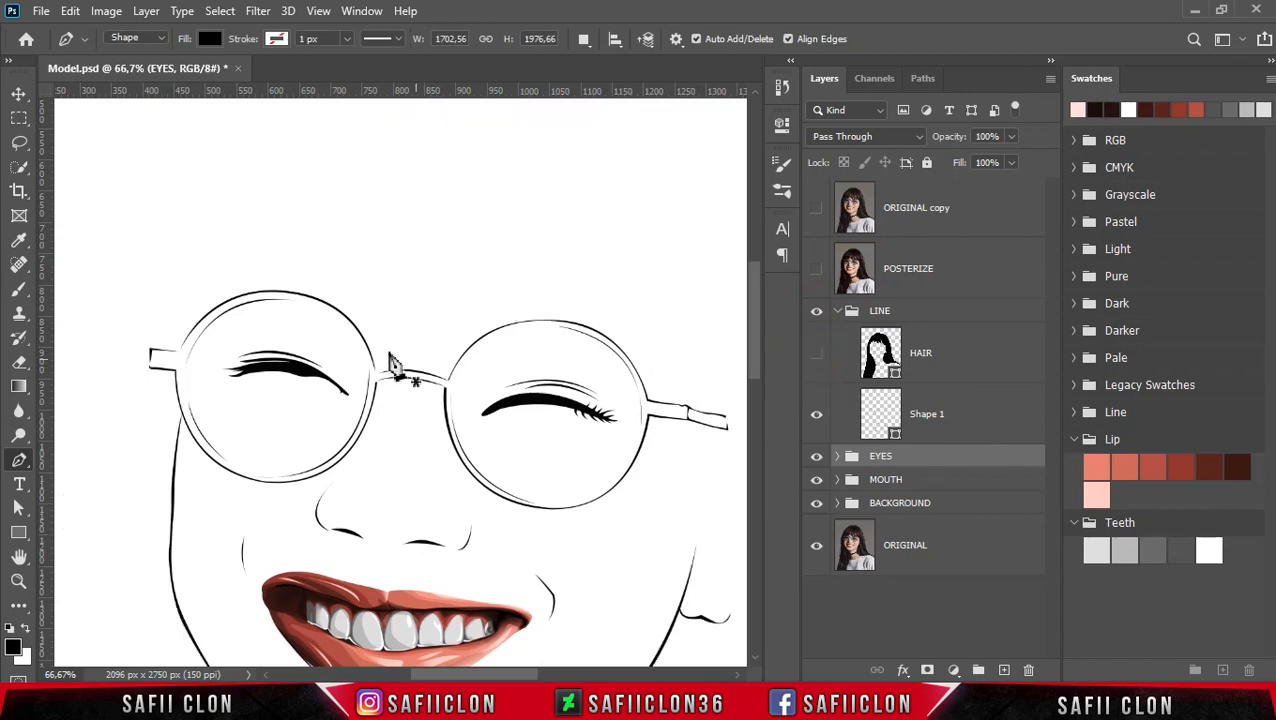
Start a black Pen shape around the end and lower edge of the glasses' left temple stub, about 42 × 34 px
{"action": "scroll", "coordinate": [390, 360], "scroll_direction": "up", "scroll_amount": 1}
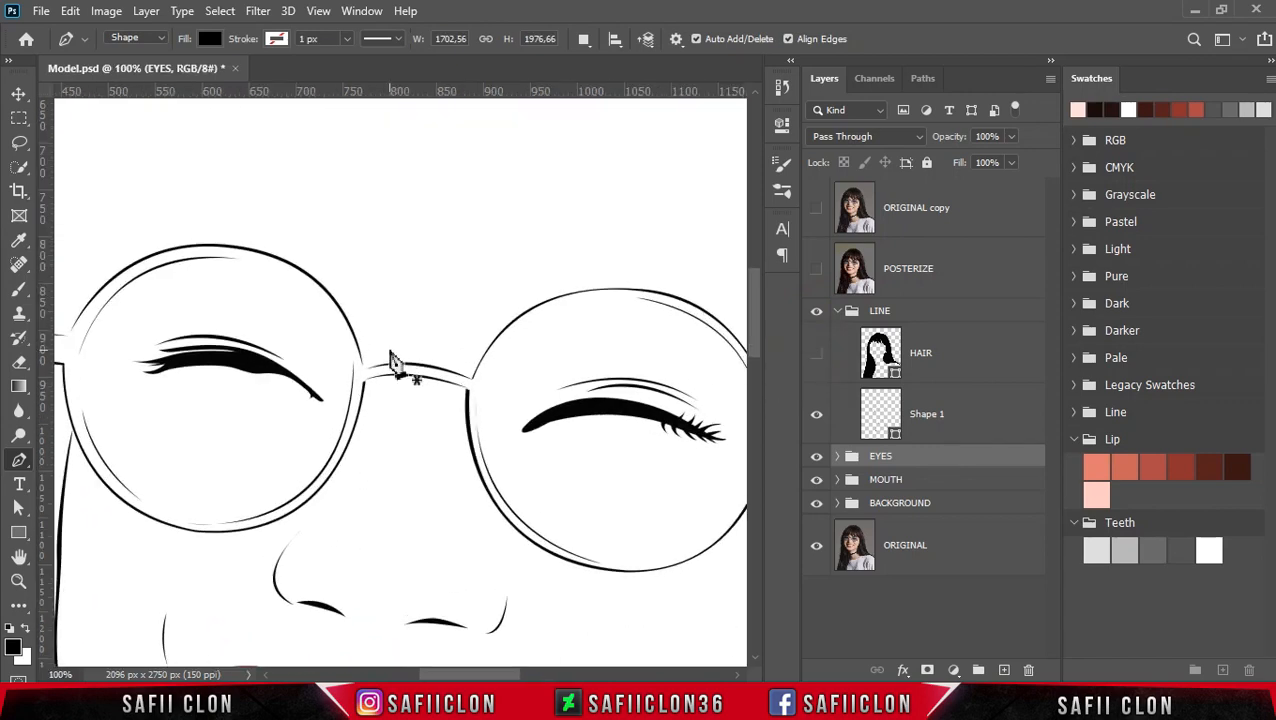
{"action": "left_click_drag", "start_coordinate": [487, 674], "coordinate": [447, 674]}
{"action": "scroll", "coordinate": [419, 512], "scroll_direction": "left", "scroll_amount": 3}
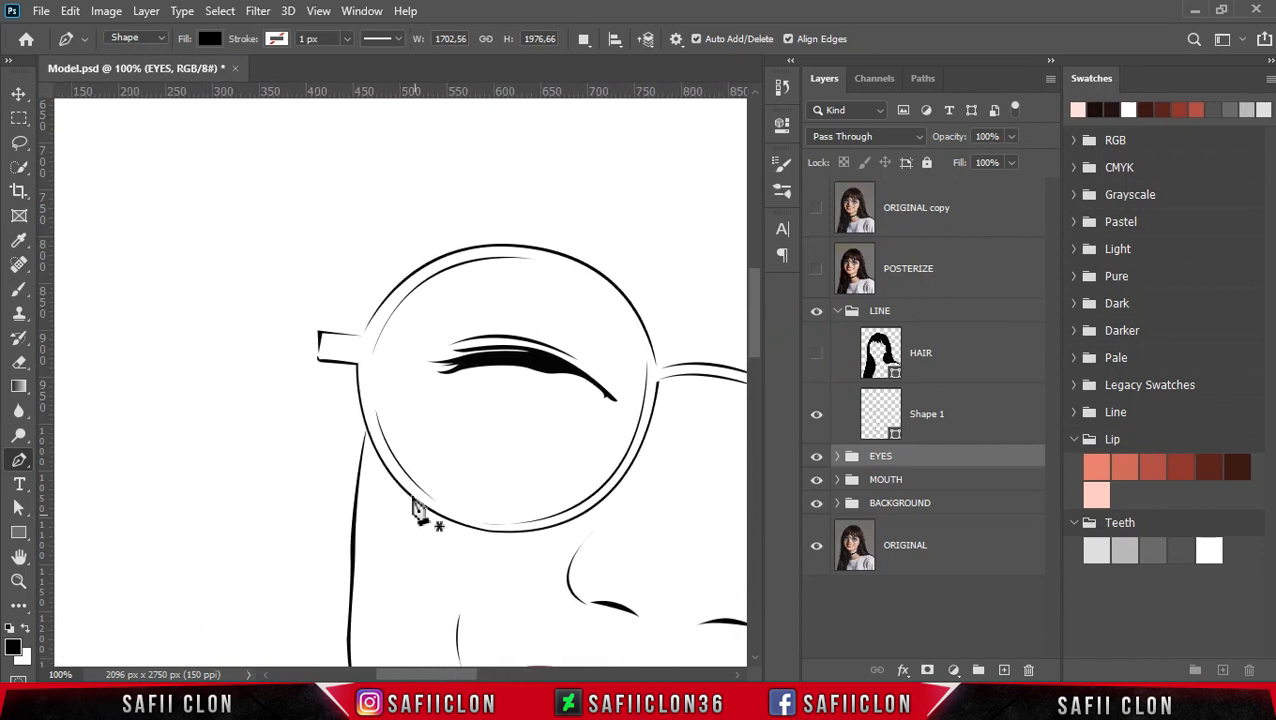
{"action": "left_click", "coordinate": [816, 273]}
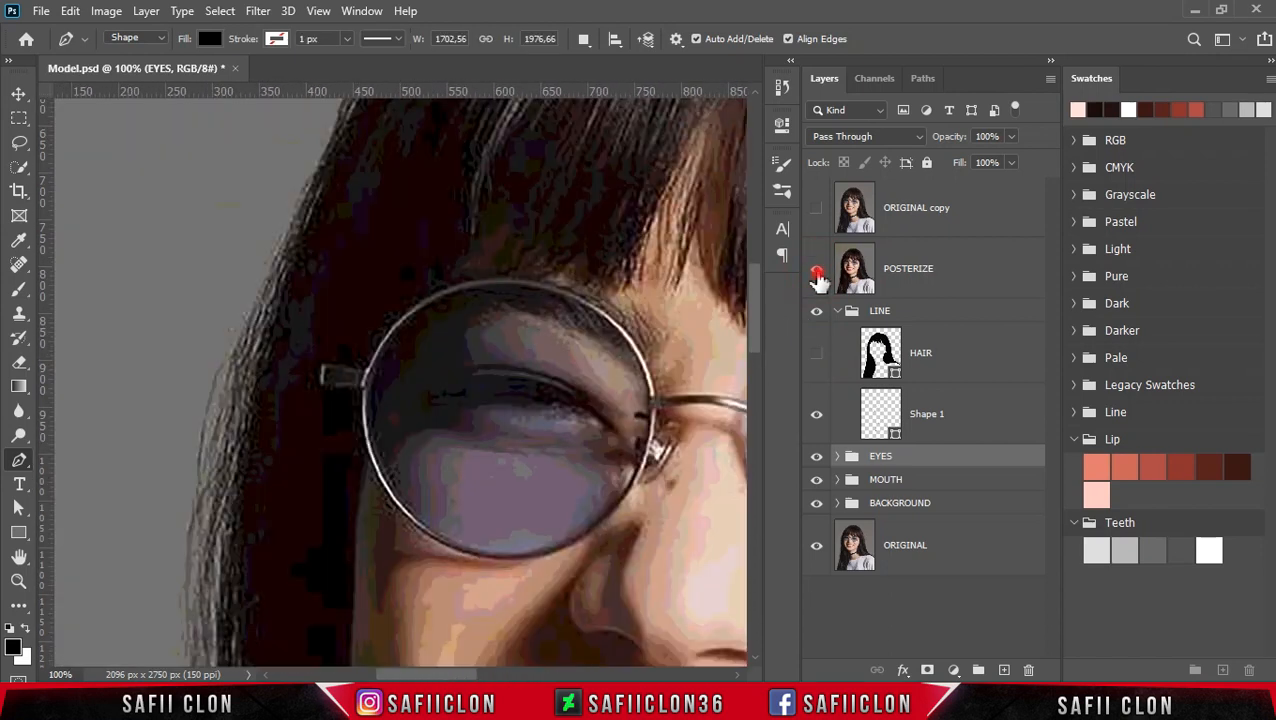
{"action": "left_click", "coordinate": [816, 271]}
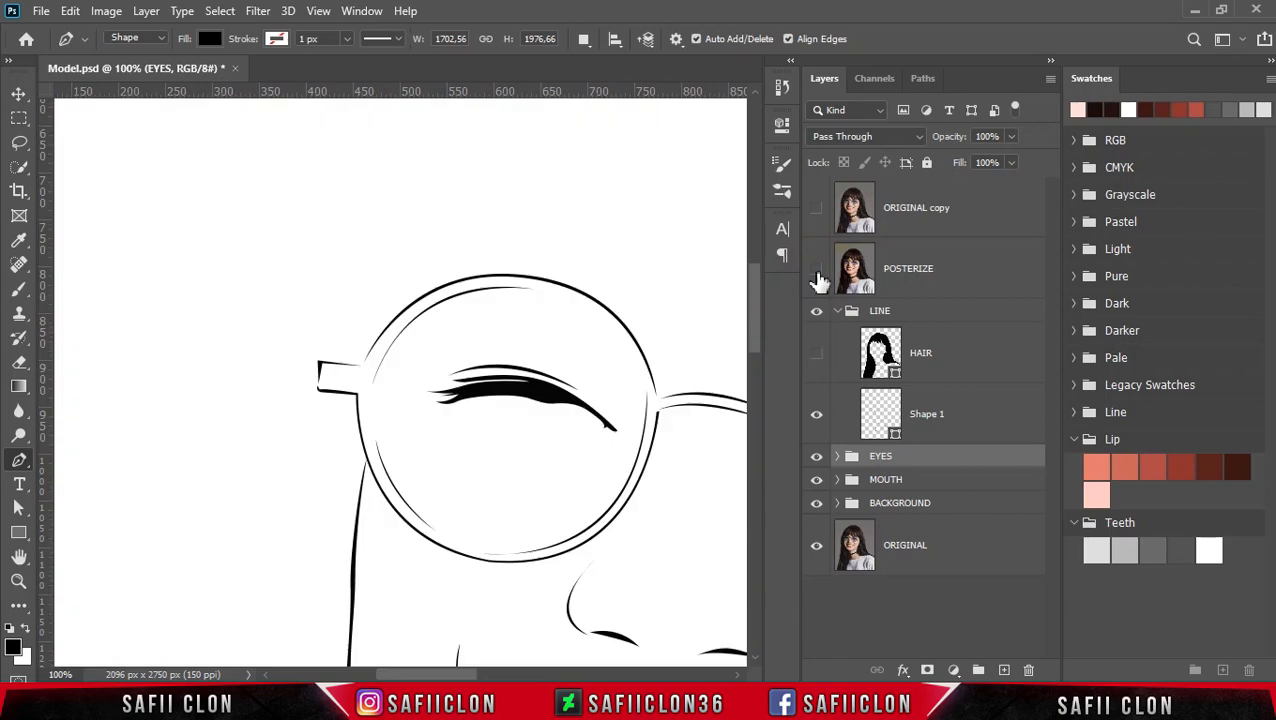
{"action": "left_click", "coordinate": [319, 364]}
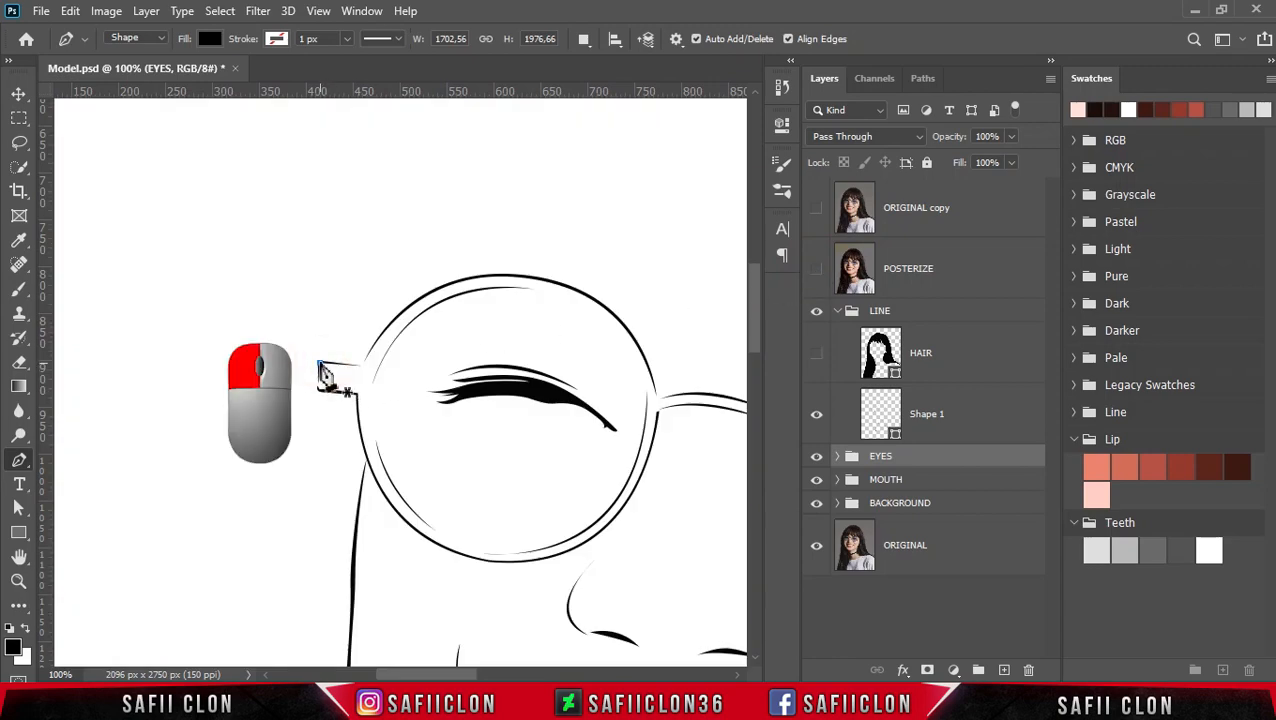
{"action": "left_click", "coordinate": [317, 389]}
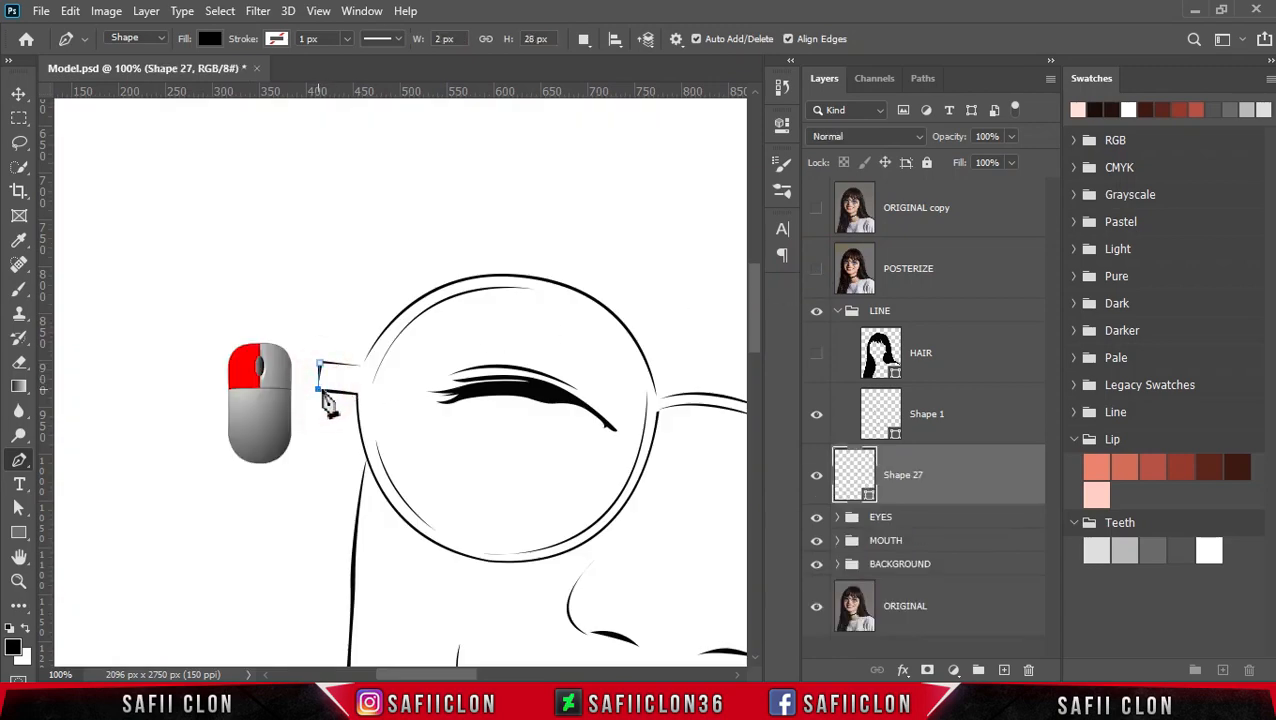
{"action": "left_click", "coordinate": [356, 394]}
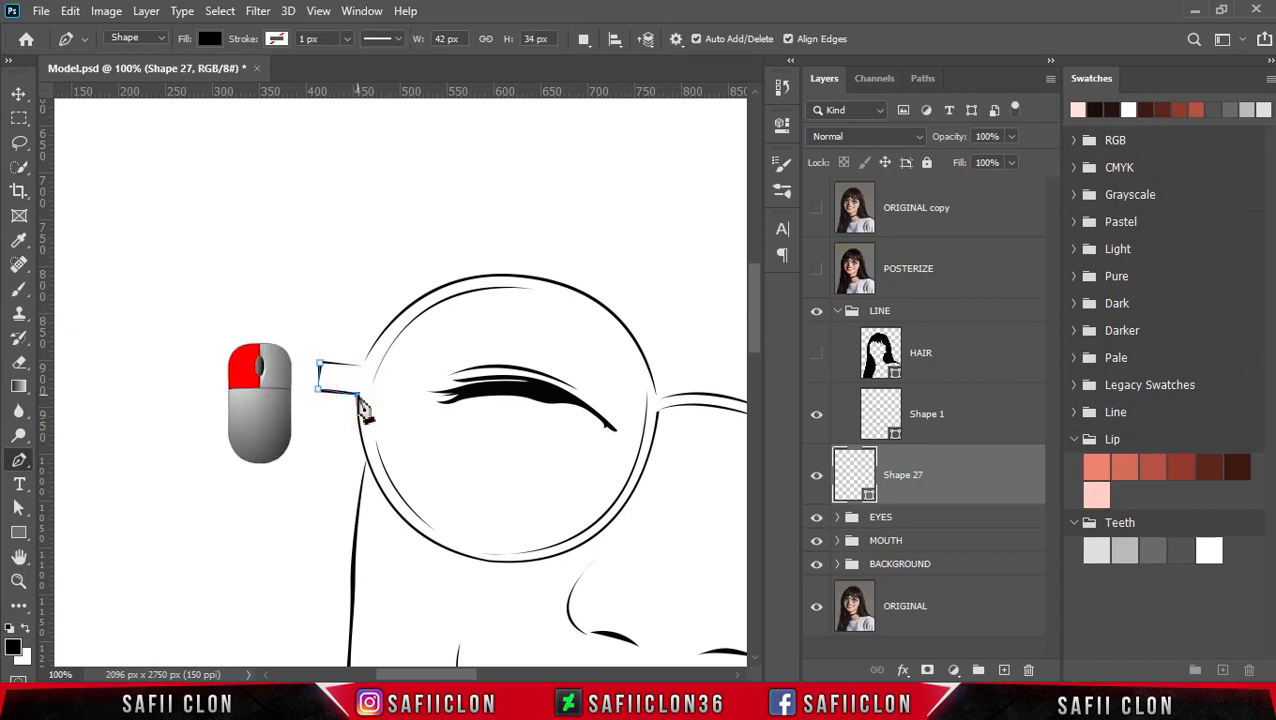
Continue the shape path along the lower rim of the left lens up to the nose bridge
{"action": "left_click_drag", "start_coordinate": [468, 556], "coordinate": [581, 585]}
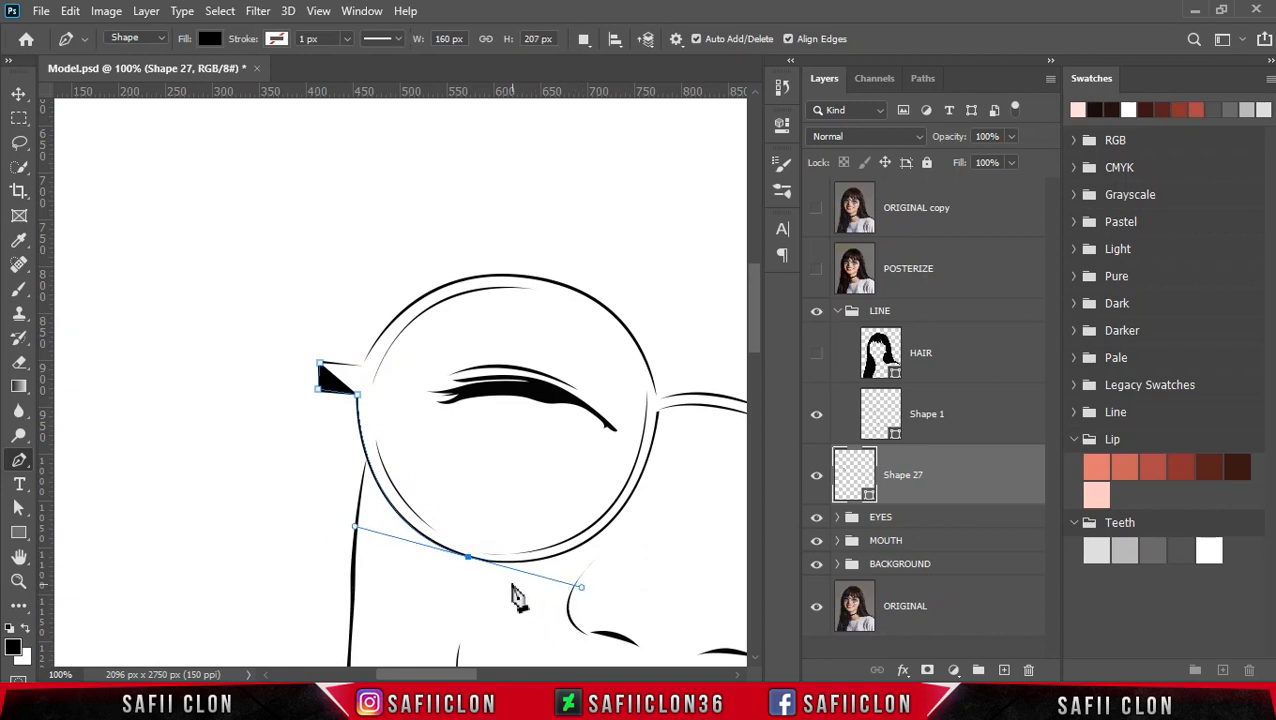
{"action": "left_click", "coordinate": [468, 557], "text": "alt"}
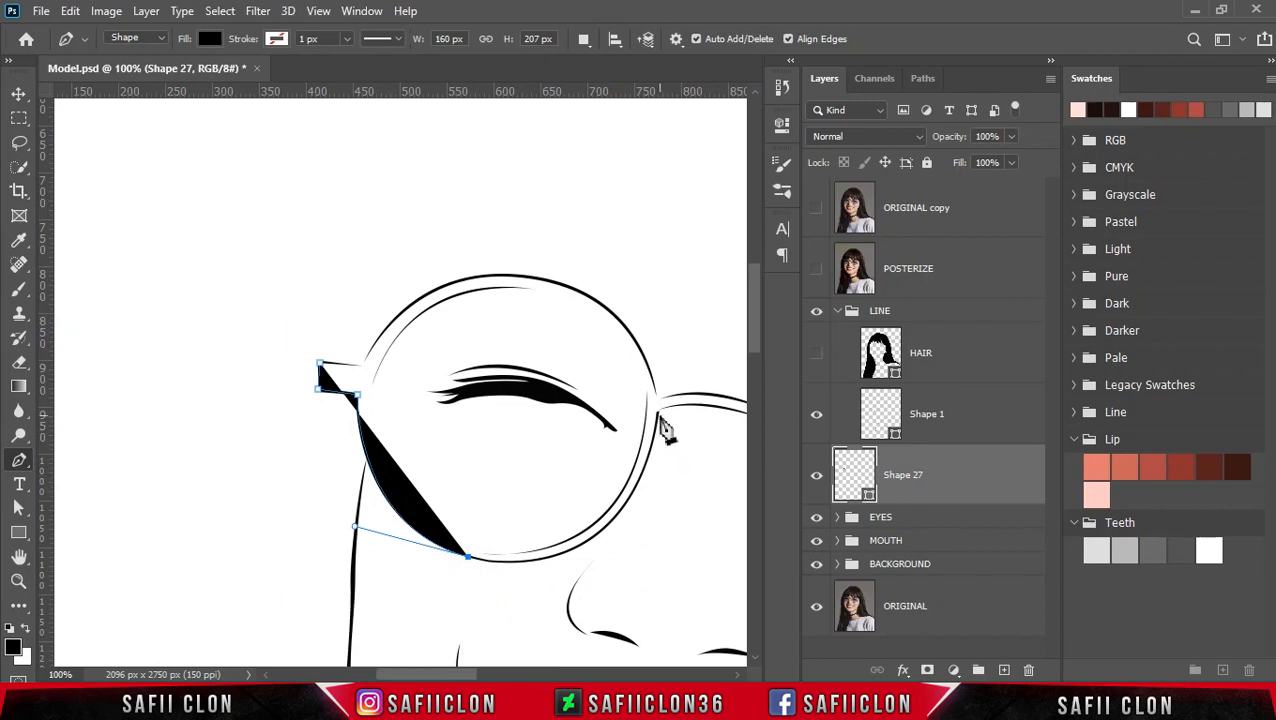
{"action": "left_click_drag", "start_coordinate": [658, 413], "coordinate": [688, 230]}
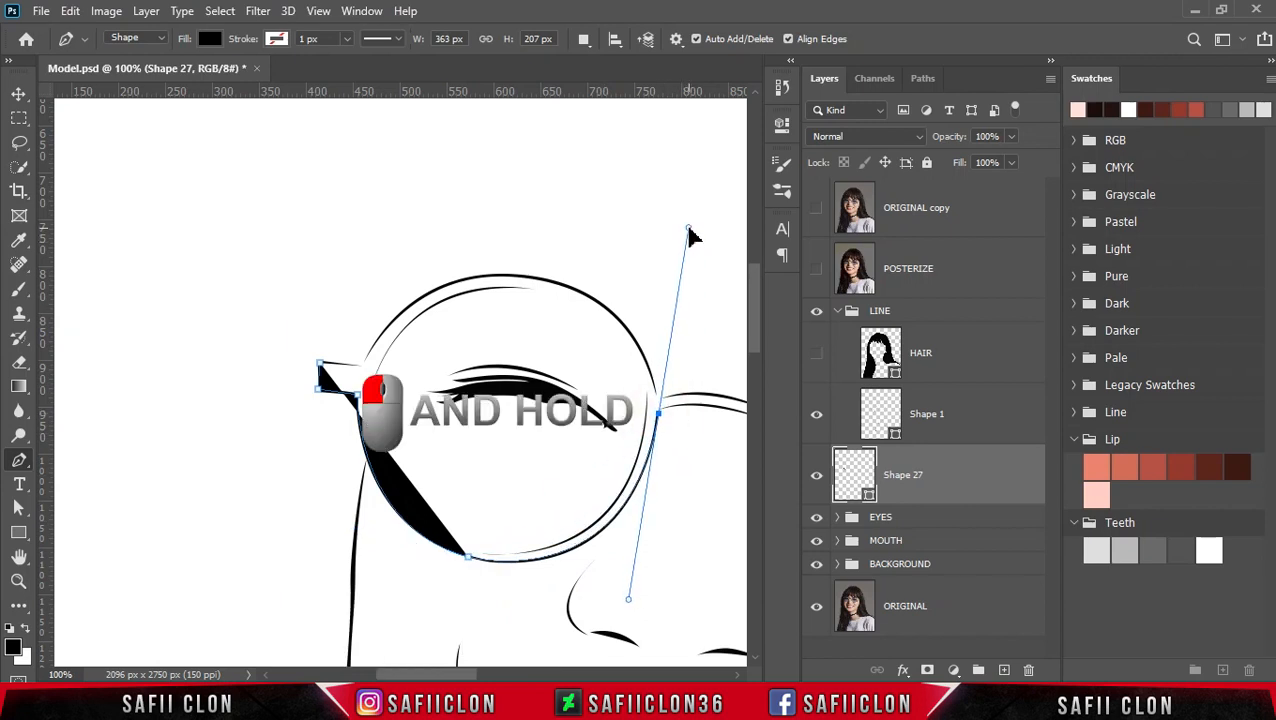
{"action": "left_click_drag", "start_coordinate": [689, 230], "coordinate": [689, 229]}
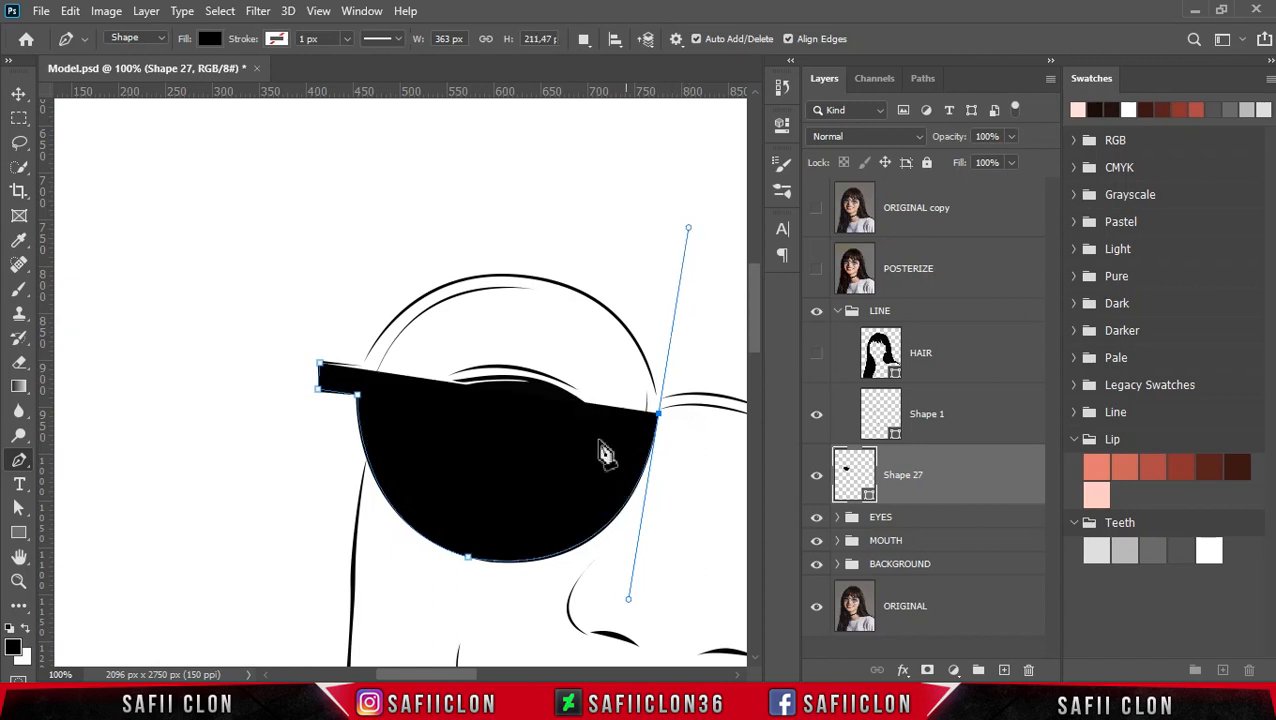
Extend the path along the lower edge of the nose bridge to the rim of the right lens
{"action": "left_click_drag", "start_coordinate": [462, 676], "coordinate": [515, 678]}
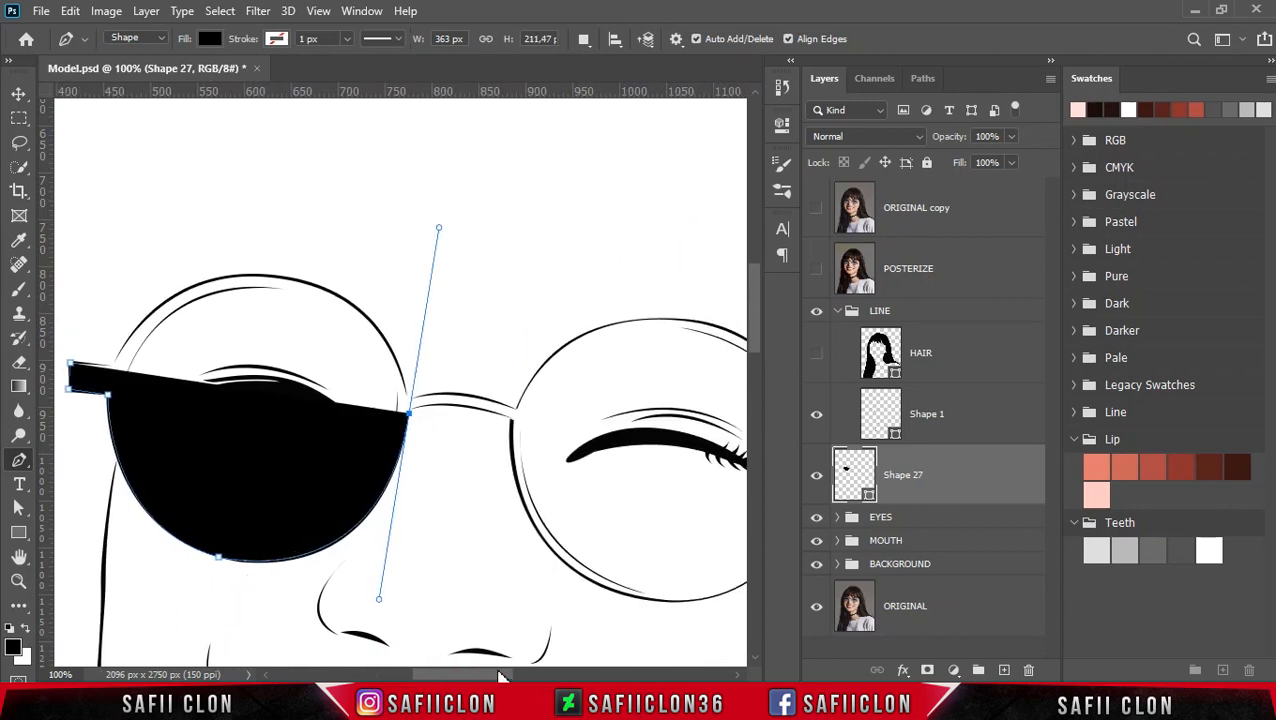
{"action": "left_click", "coordinate": [409, 414], "text": "alt"}
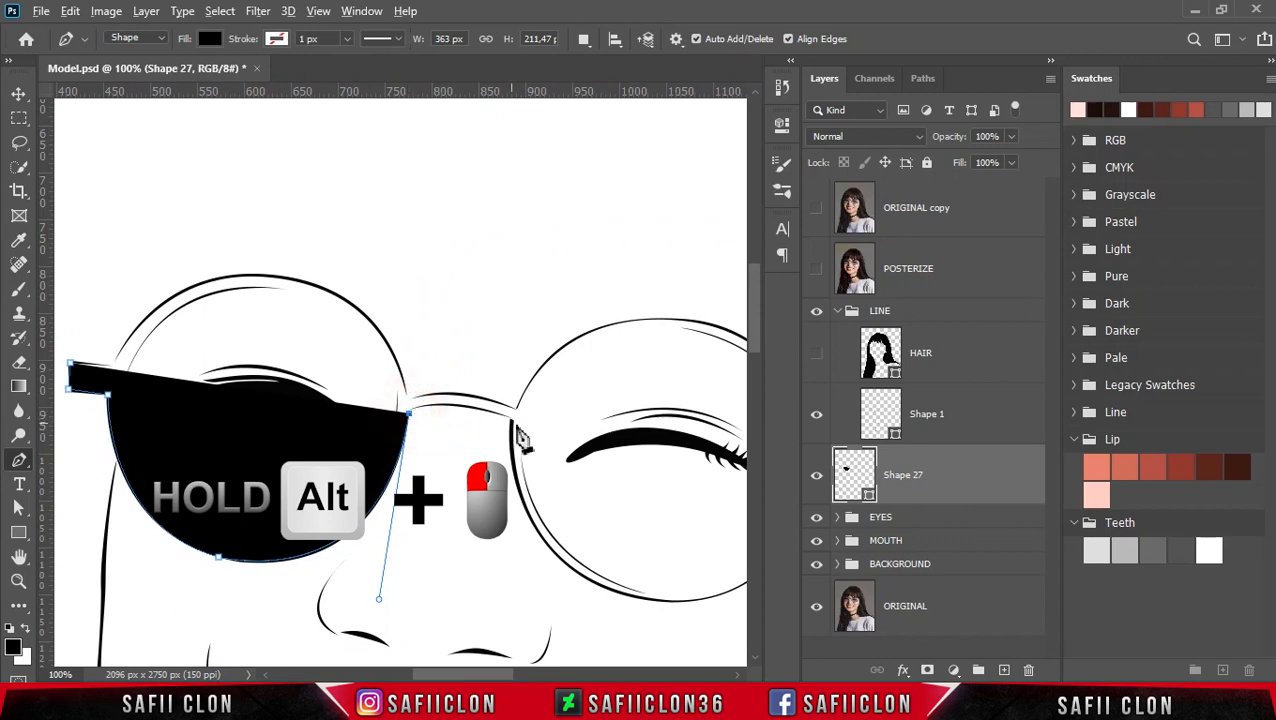
{"action": "left_click_drag", "start_coordinate": [514, 421], "coordinate": [576, 461]}
{"action": "key", "text": "ctrl+z"}
{"action": "left_click_drag", "start_coordinate": [451, 406], "coordinate": [488, 412]}
{"action": "left_click", "coordinate": [512, 421]}
Trace the lower rim of the right lens from the bridge around to the right temple
{"action": "left_click_drag", "start_coordinate": [468, 675], "coordinate": [490, 675]}
{"action": "left_click_drag", "start_coordinate": [474, 600], "coordinate": [631, 625]}
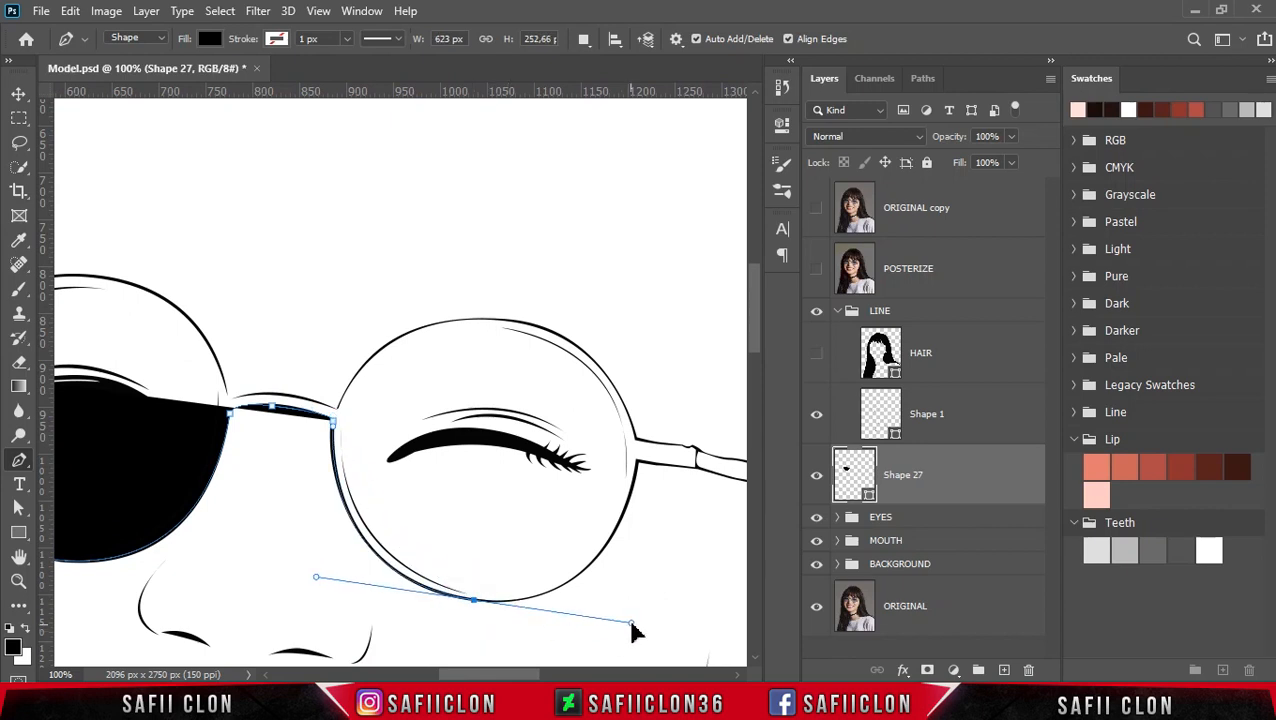
{"action": "left_click", "coordinate": [475, 600], "text": "alt"}
{"action": "left_click_drag", "start_coordinate": [638, 465], "coordinate": [672, 296]}
Trace the lower edge and end of the right temple, and set the shape layer's Fill to 0%
{"action": "left_click_drag", "start_coordinate": [521, 674], "coordinate": [558, 674]}
{"action": "left_click", "coordinate": [414, 465], "text": "alt"}
{"action": "left_click", "coordinate": [471, 467]}
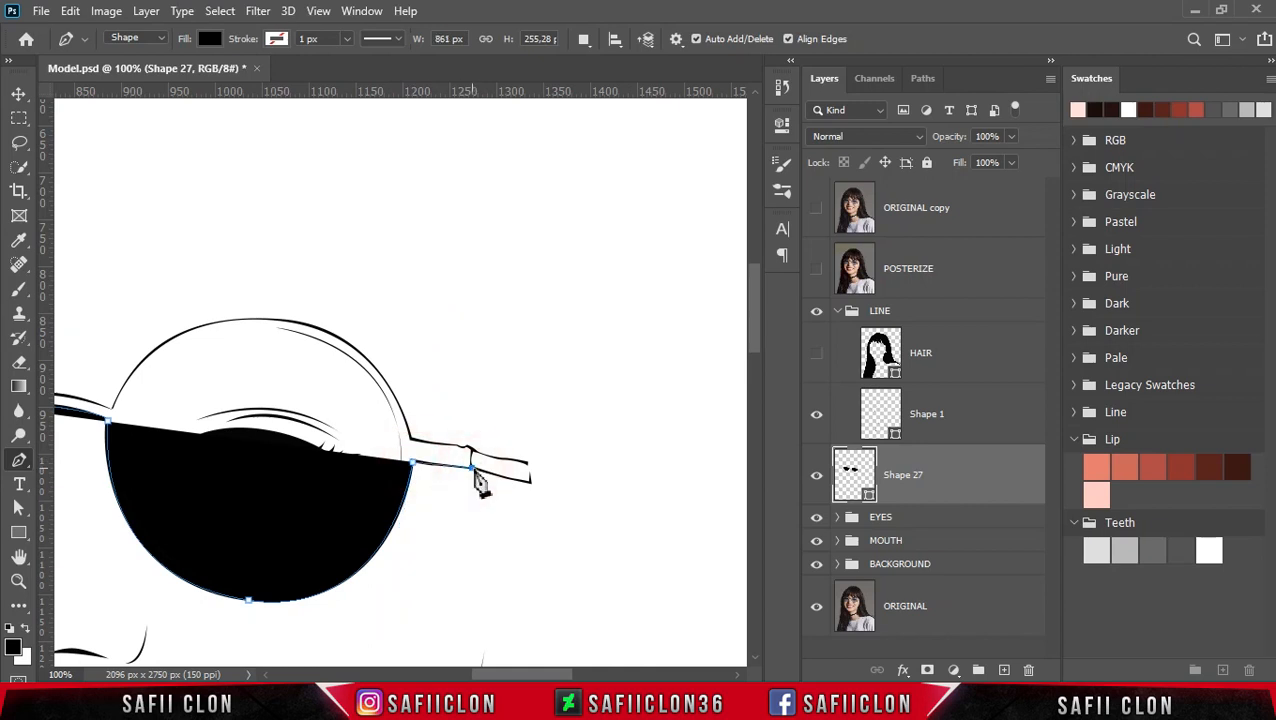
{"action": "left_click", "coordinate": [530, 483]}
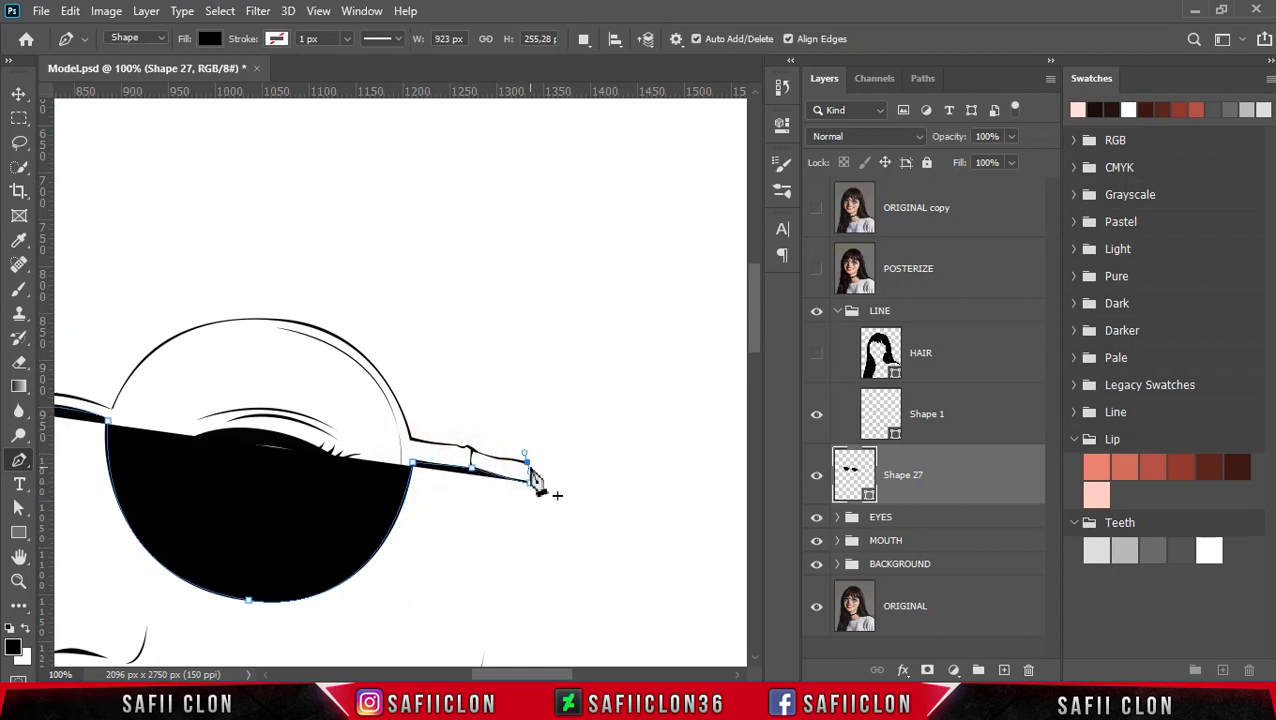
{"action": "left_click", "coordinate": [523, 466]}
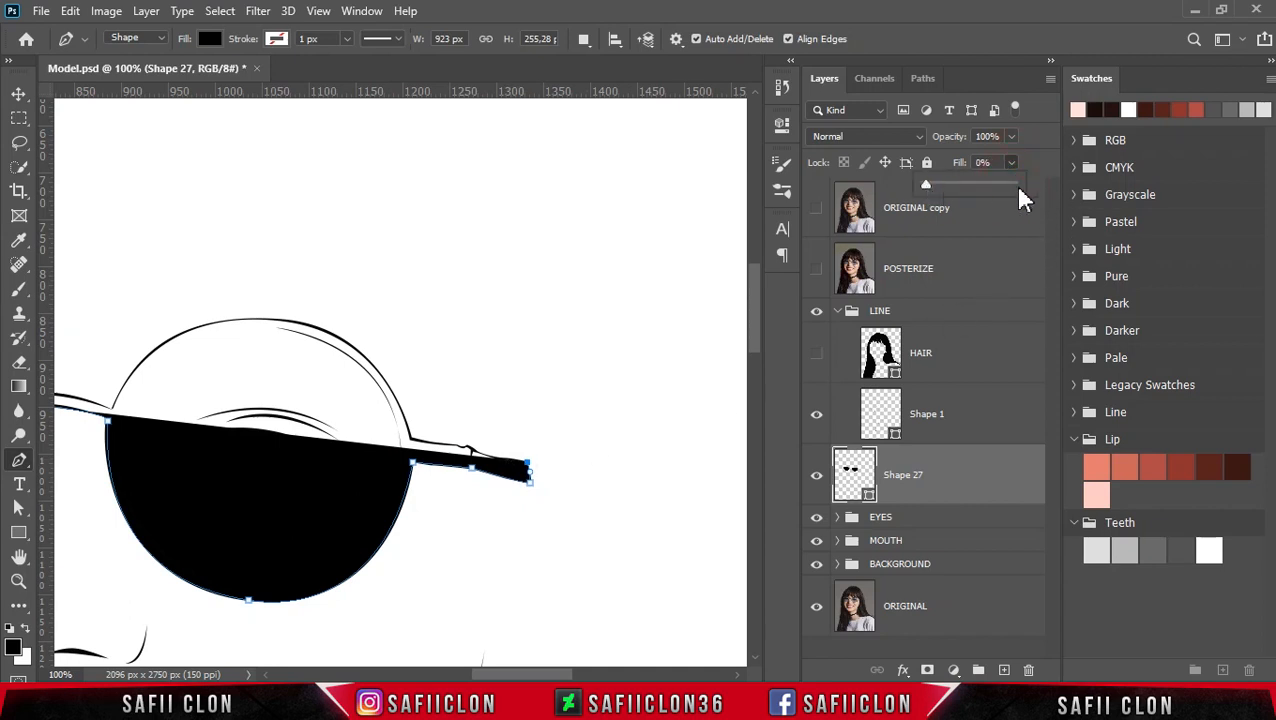
{"action": "left_click", "coordinate": [1023, 166]}
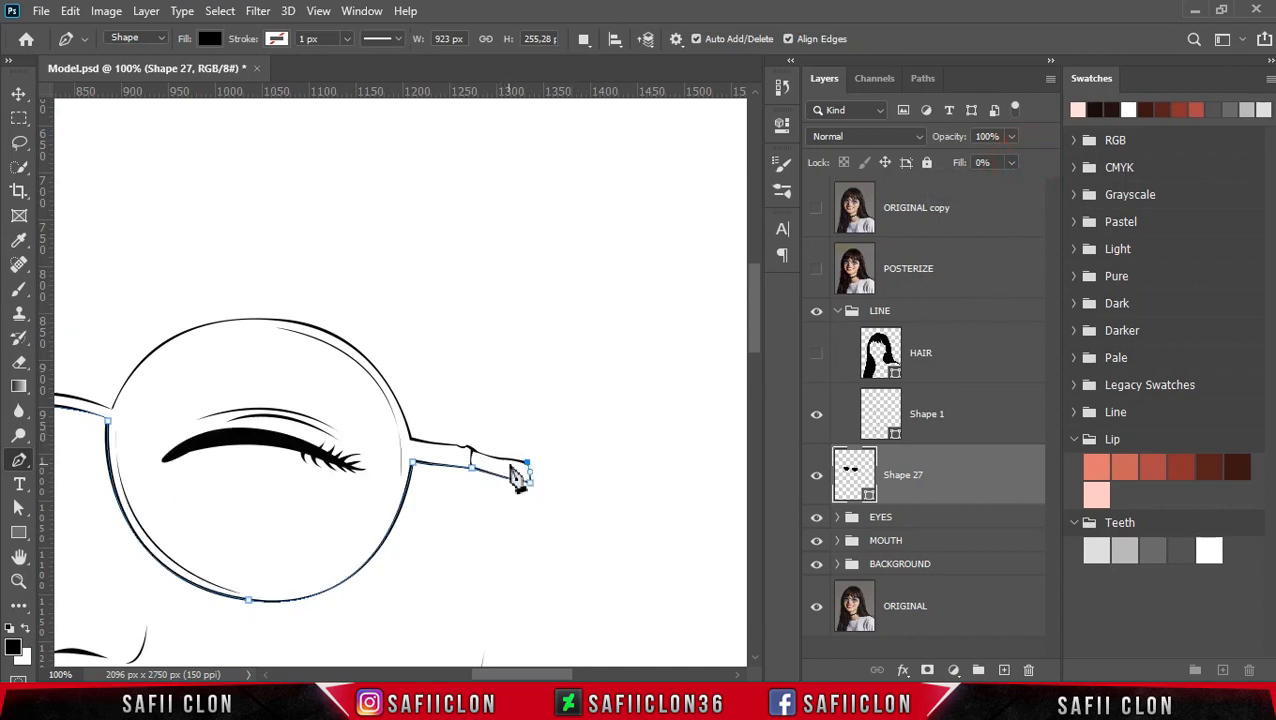
Trace the upper edge of the right temple back past the hinge to the lens rim
{"action": "key", "text": "ctrl+plus"}
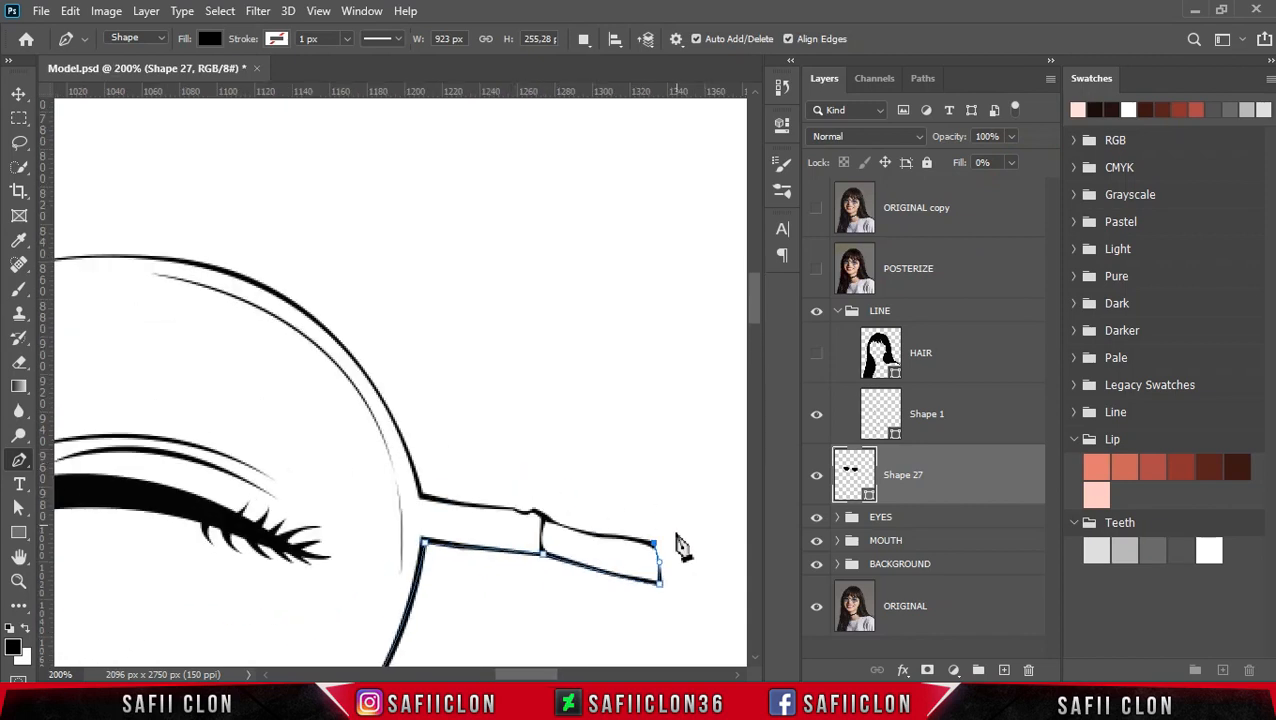
{"action": "left_click", "coordinate": [622, 541]}
{"action": "left_click_drag", "start_coordinate": [548, 518], "coordinate": [508, 506]}
{"action": "left_click", "coordinate": [547, 519], "text": "alt"}
{"action": "left_click", "coordinate": [422, 499]}
Curve the path over the upper rim of the right lens down to the nose bridge
{"action": "scroll", "coordinate": [430, 510], "scroll_direction": "left", "scroll_amount": 4}
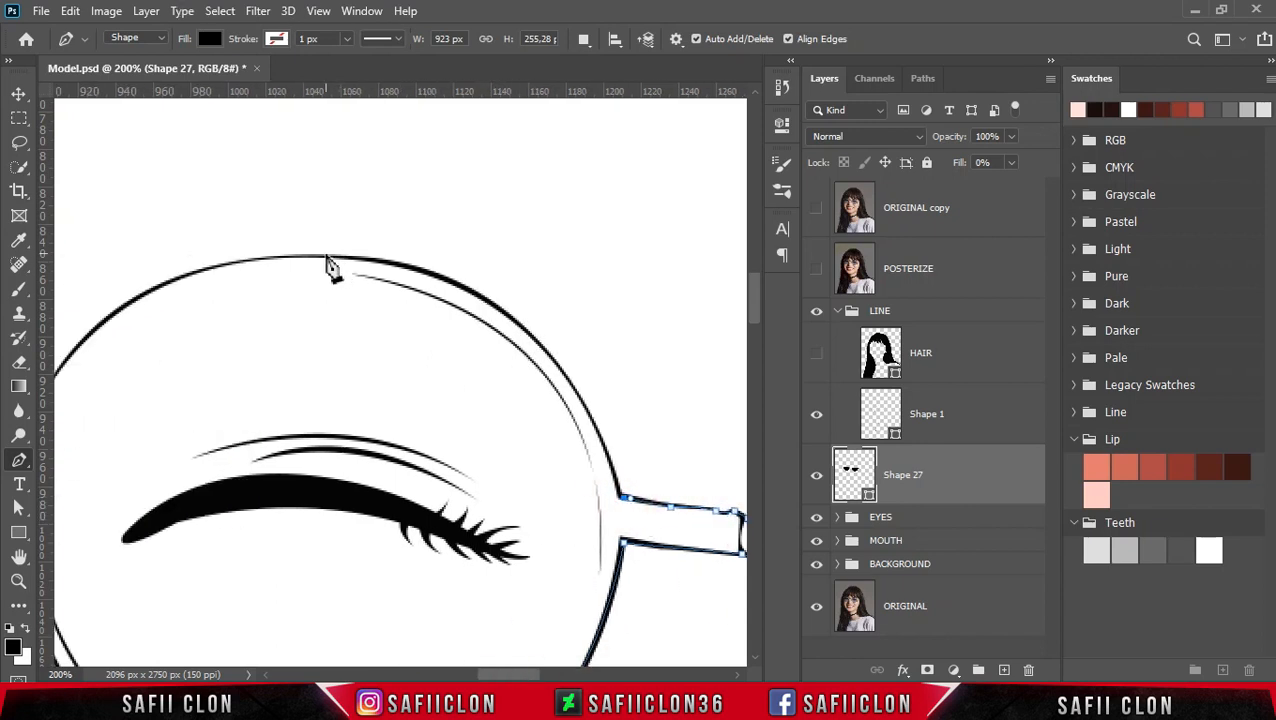
{"action": "left_click_drag", "start_coordinate": [323, 259], "coordinate": [73, 260]}
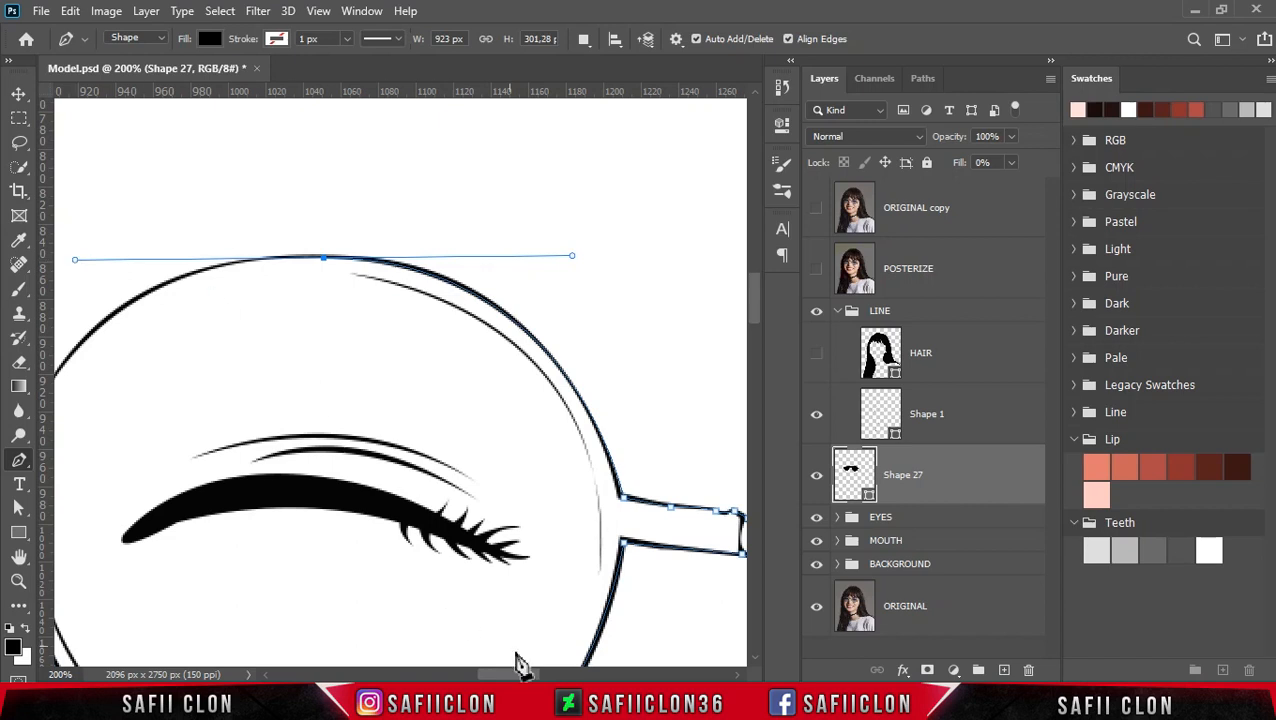
{"action": "scroll", "coordinate": [312, 428], "scroll_direction": "left", "scroll_amount": 5}
{"action": "left_click_drag", "start_coordinate": [285, 436], "coordinate": [248, 494]}
{"action": "left_click_drag", "start_coordinate": [338, 260], "coordinate": [347, 259]}
{"action": "key", "text": "ctrl+z"}
{"action": "left_click_drag", "start_coordinate": [586, 258], "coordinate": [586, 259]}
Trace the upper edge of the nose bridge to the left lens, using the POSTERIZE layer as reference
{"action": "left_click_drag", "start_coordinate": [482, 672], "coordinate": [460, 672]}
{"action": "left_click", "coordinate": [370, 413], "text": "ctrl"}
{"action": "left_click", "coordinate": [474, 437], "text": "ctrl"}
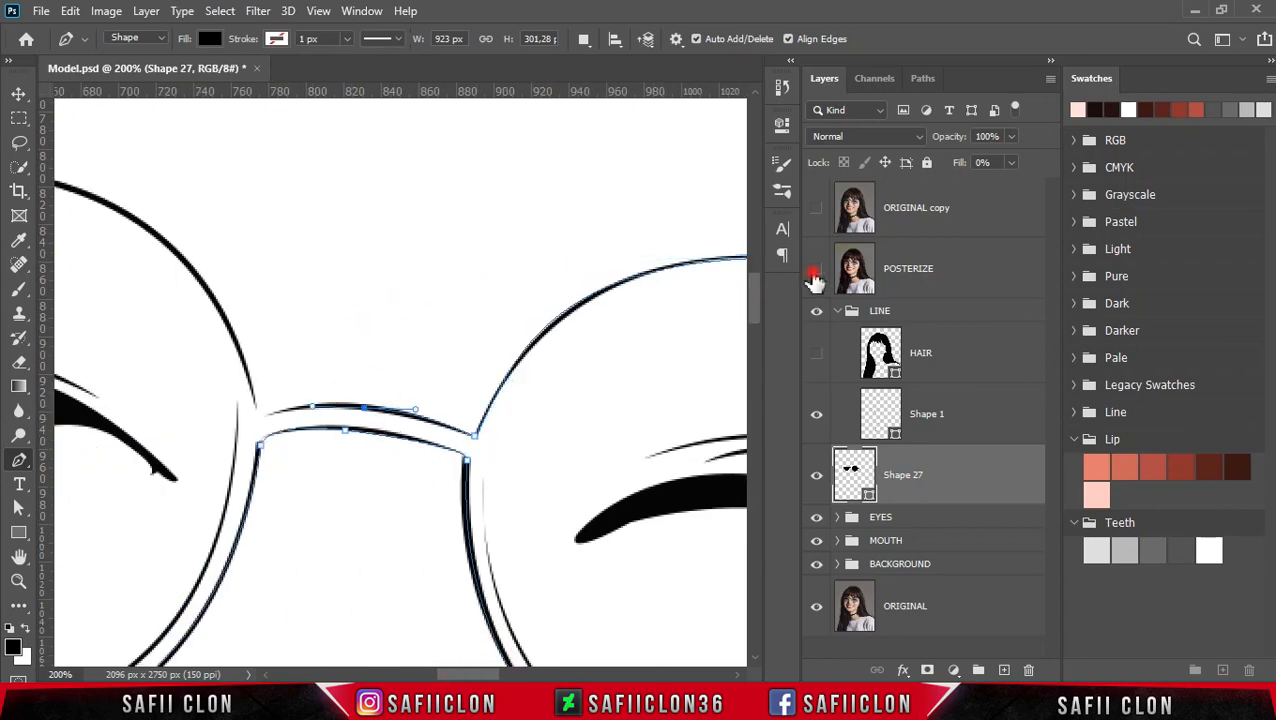
{"action": "left_click", "coordinate": [816, 268]}
{"action": "left_click", "coordinate": [256, 423]}
{"action": "left_click", "coordinate": [816, 268]}
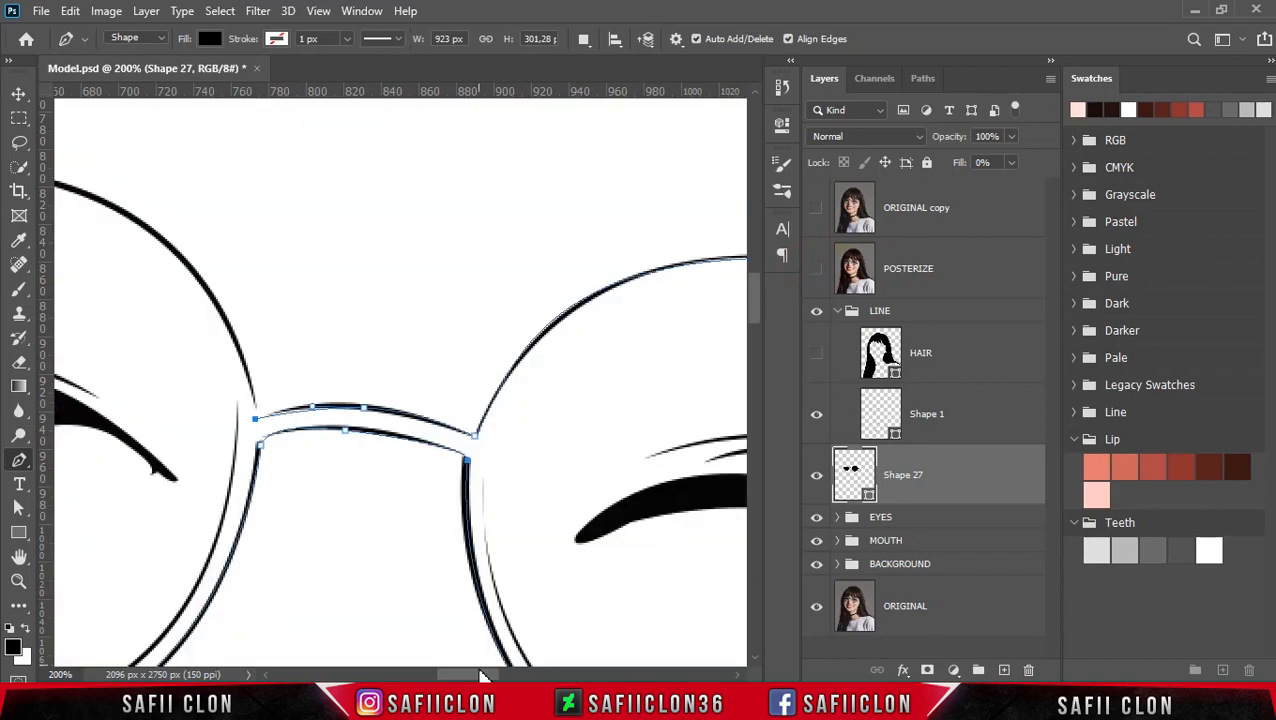
Trace the upper rim of the left lens and close the path at the left temple stub, completing a shape about 923 × 349 px
{"action": "scroll", "coordinate": [333, 185], "scroll_direction": "left", "scroll_amount": 5}
{"action": "left_click_drag", "start_coordinate": [321, 170], "coordinate": [108, 165]}
{"action": "scroll", "coordinate": [441, 612], "scroll_direction": "left", "scroll_amount": 3}
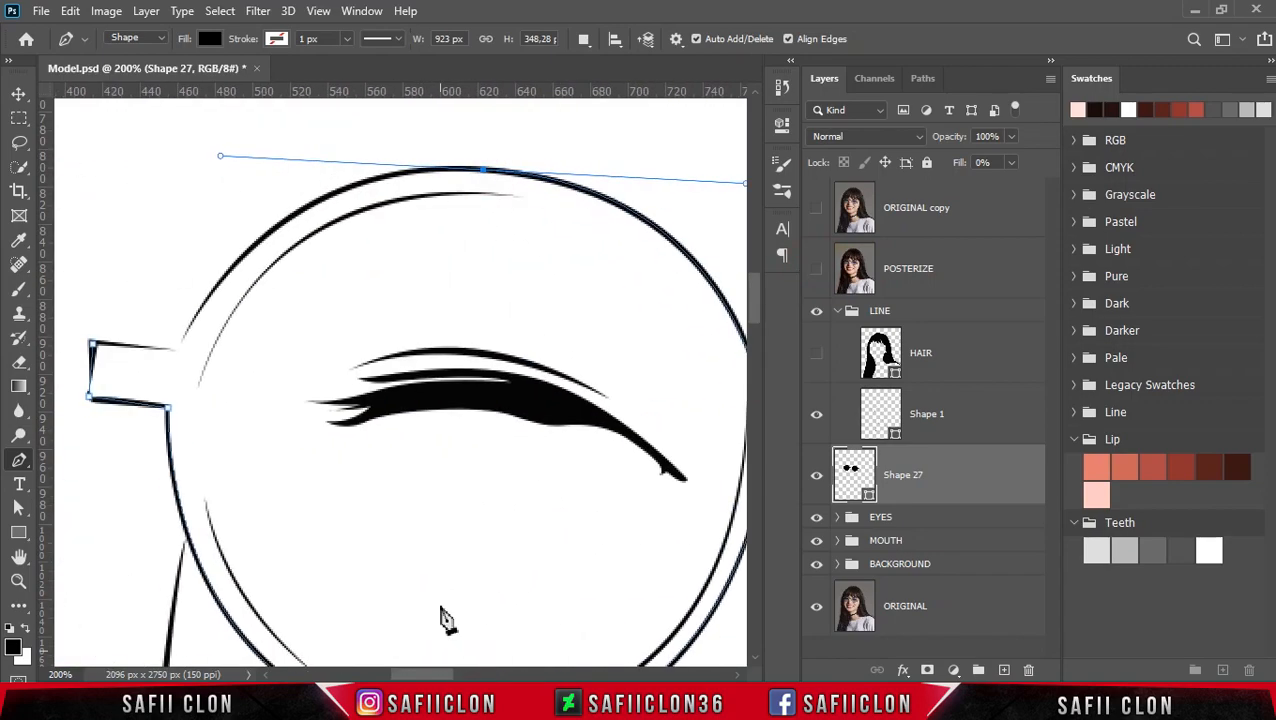
{"action": "left_click", "coordinate": [176, 350]}
{"action": "left_click_drag", "start_coordinate": [176, 350], "coordinate": [71, 555]}
{"action": "left_click", "coordinate": [178, 350], "text": "alt"}
{"action": "left_click", "coordinate": [92, 344]}
{"action": "scroll", "coordinate": [470, 395], "scroll_direction": "down", "scroll_amount": 2}
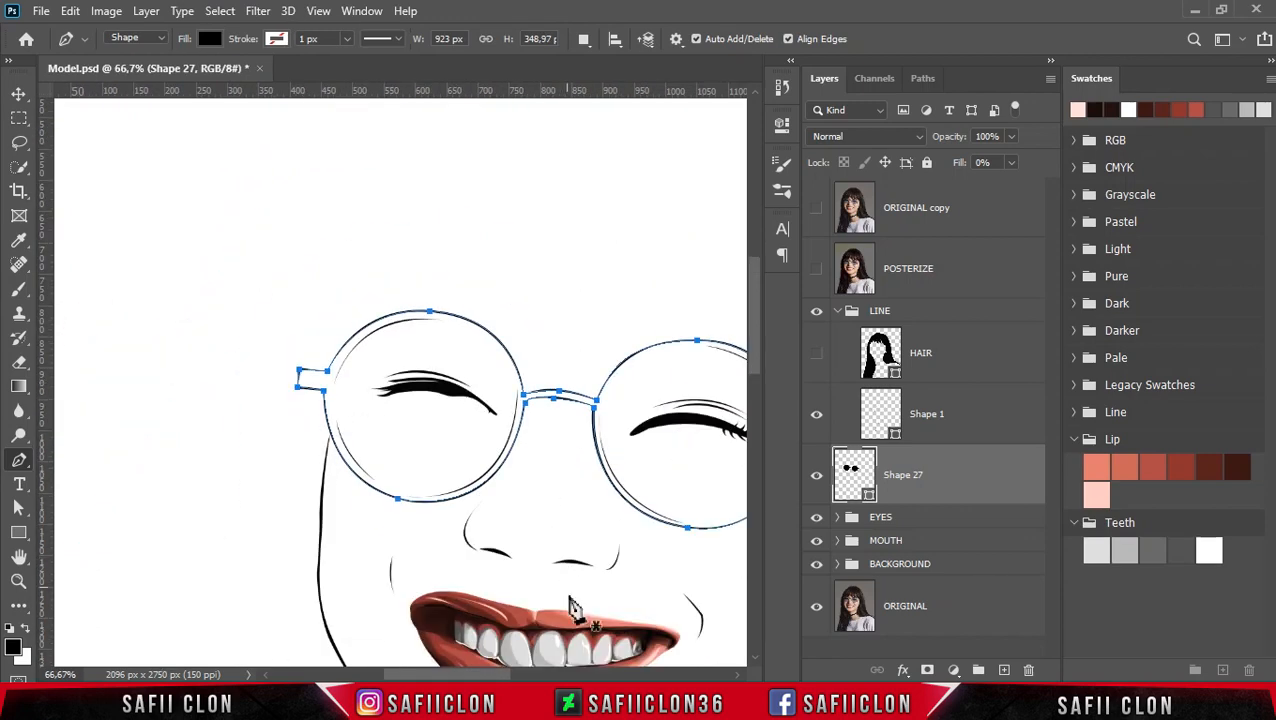
Compare the glasses shape with the ORIGINAL copy photo, and set the shape layer's Fill to 100%
{"action": "scroll", "coordinate": [570, 600], "scroll_direction": "right", "scroll_amount": 2}
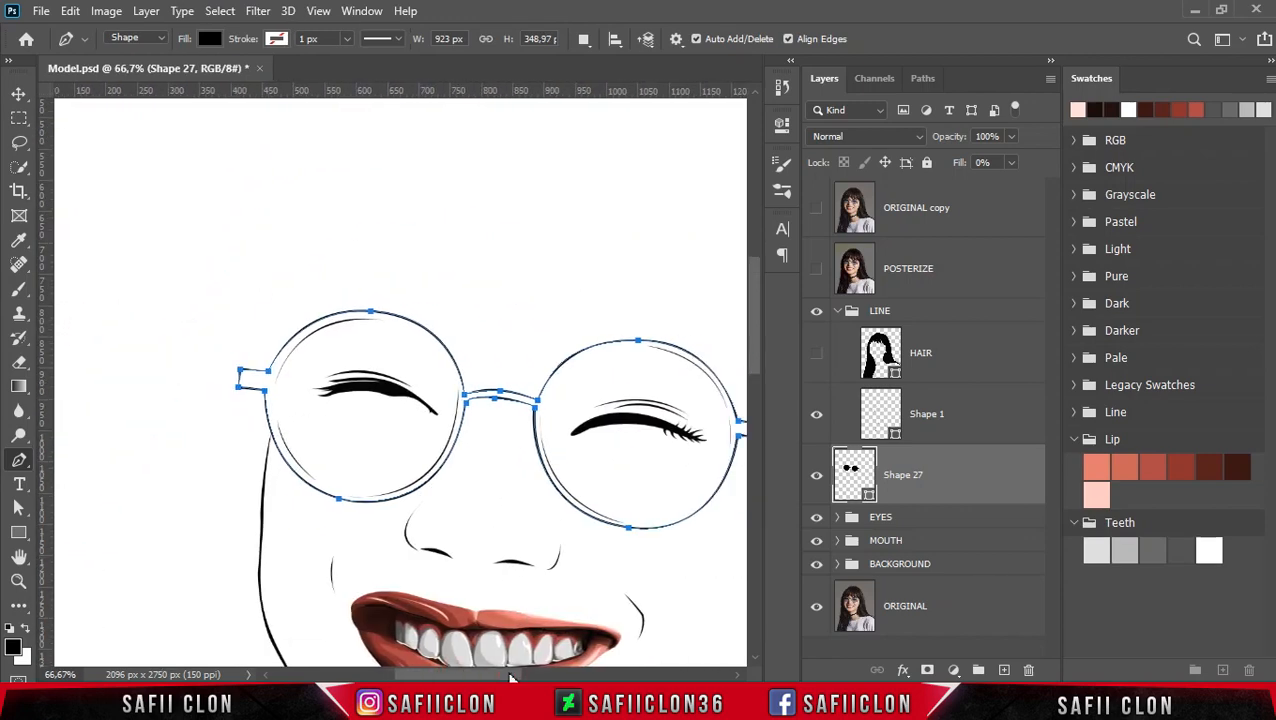
{"action": "left_click", "coordinate": [816, 212]}
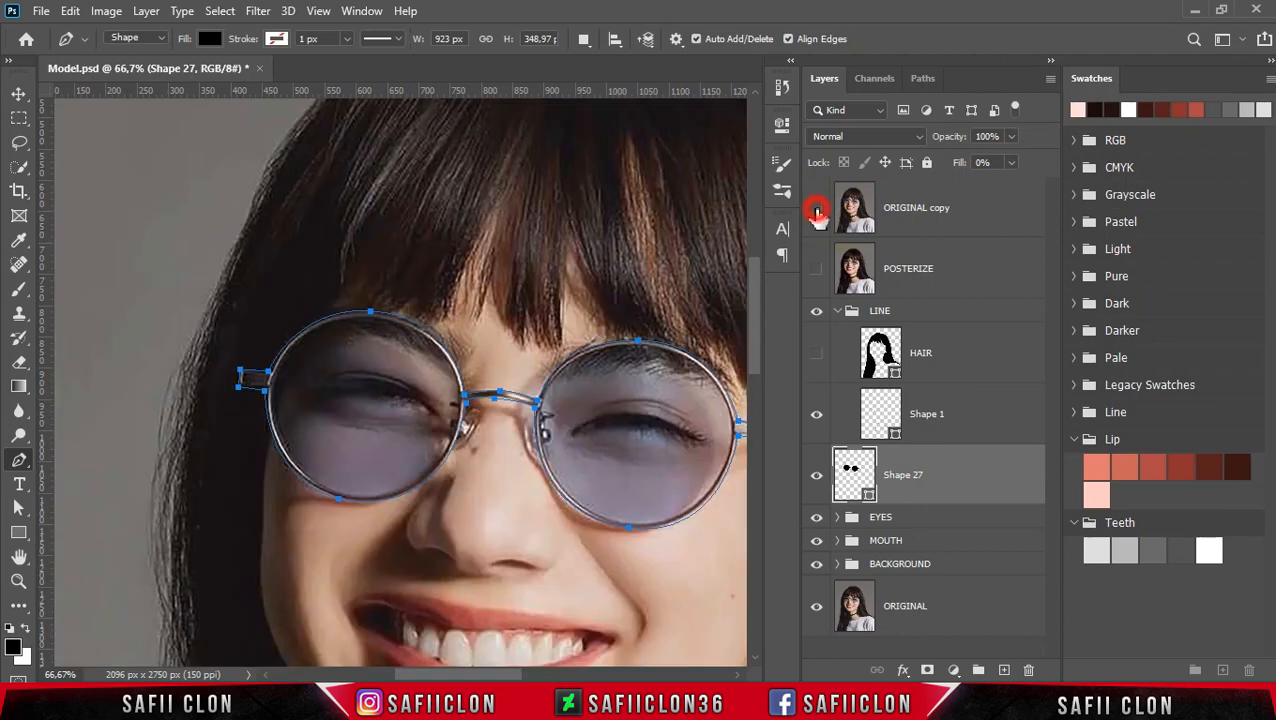
{"action": "left_click", "coordinate": [816, 212]}
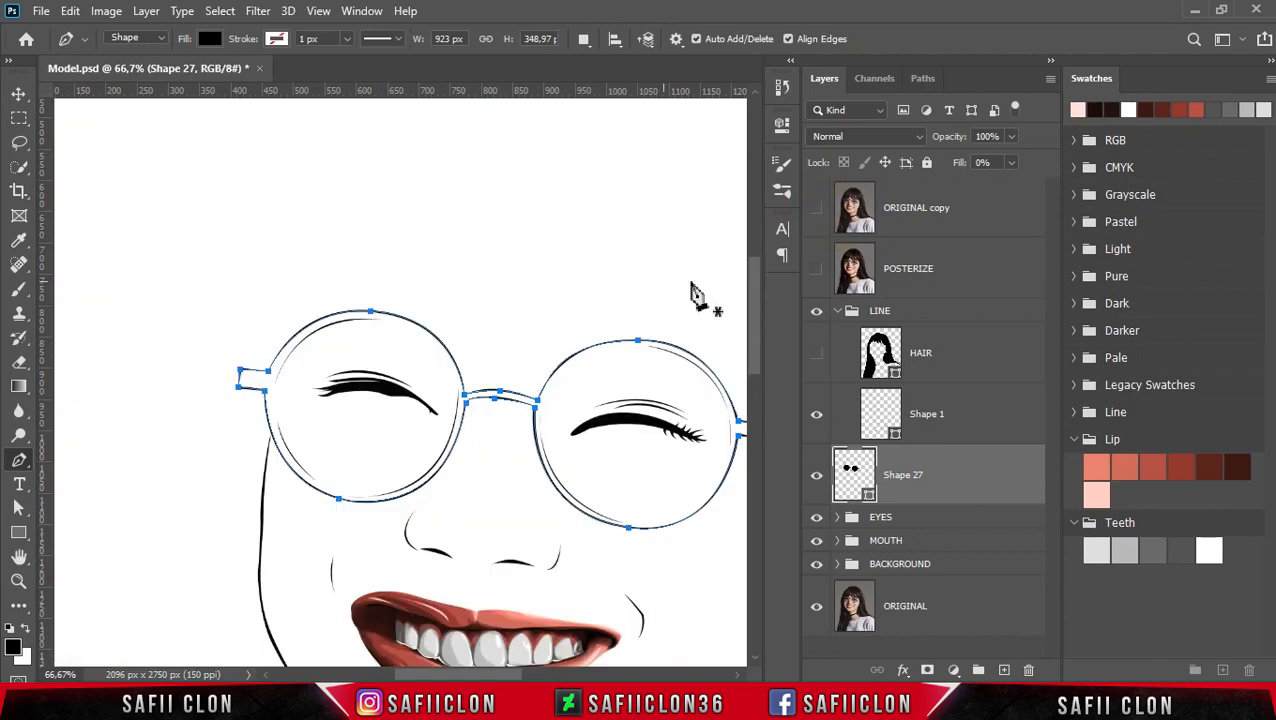
{"action": "left_click", "coordinate": [1012, 163]}
{"action": "left_click_drag", "start_coordinate": [960, 184], "coordinate": [1048, 181]}
{"action": "left_click", "coordinate": [1028, 163]}
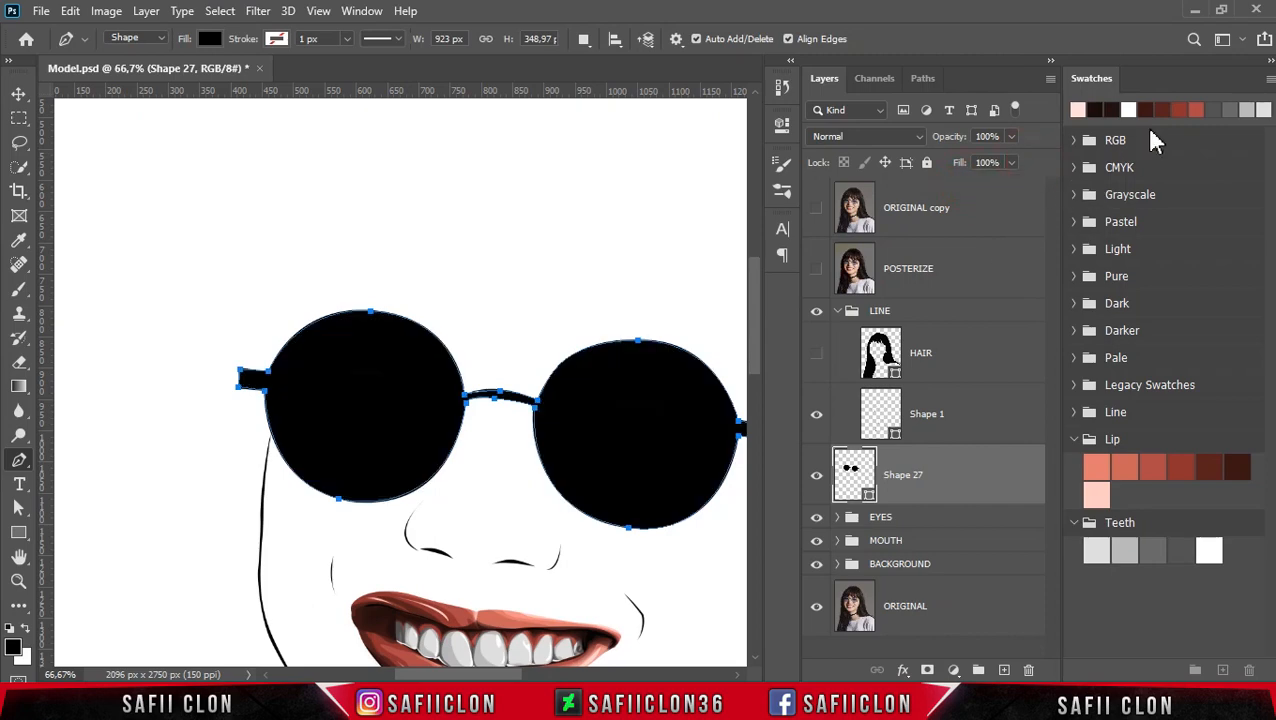
Import the Glasses.aco swatches, collapse the Lip and Teeth swatch groups, and expand the Glasses group
{"action": "left_click", "coordinate": [1269, 79]}
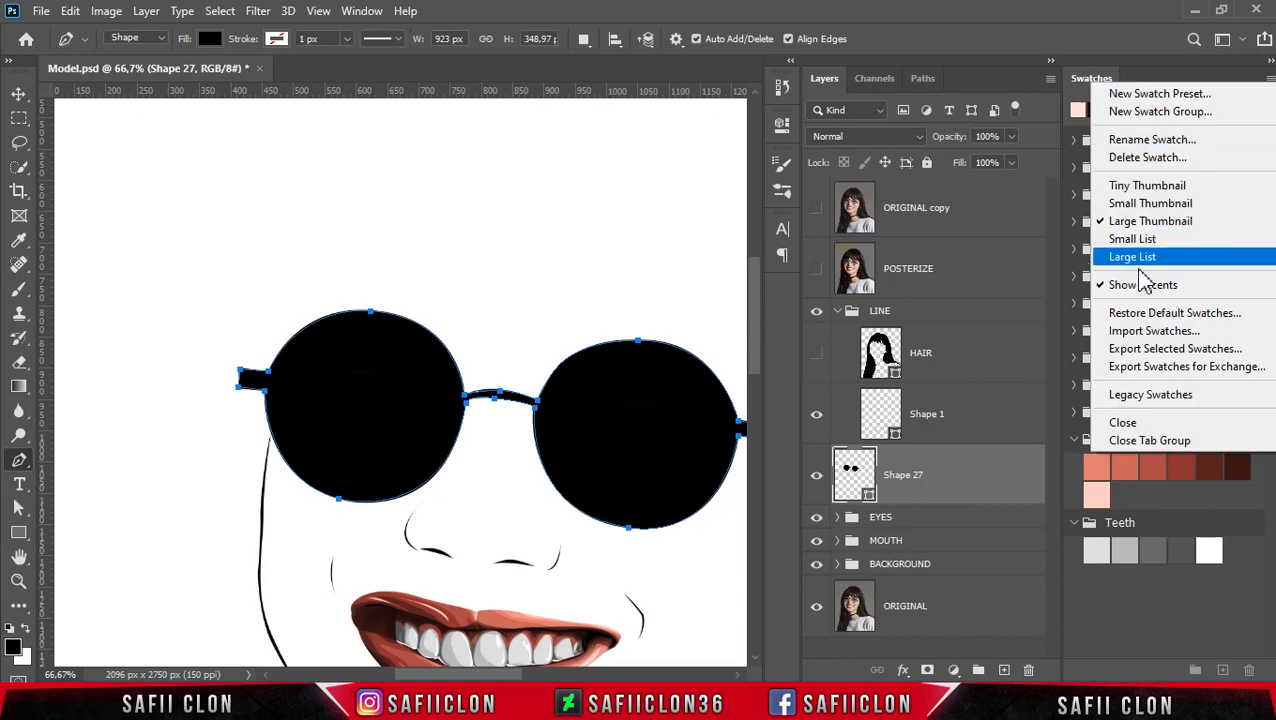
{"action": "left_click", "coordinate": [1160, 335]}
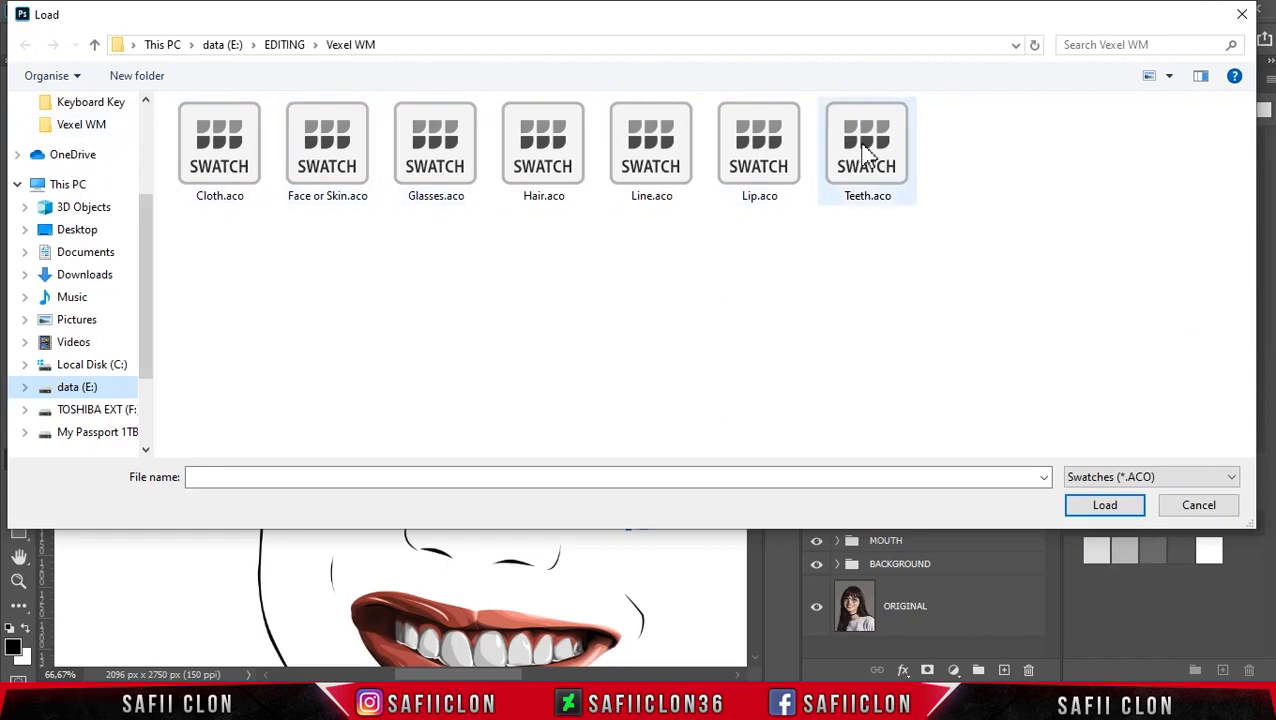
{"action": "left_click", "coordinate": [470, 175]}
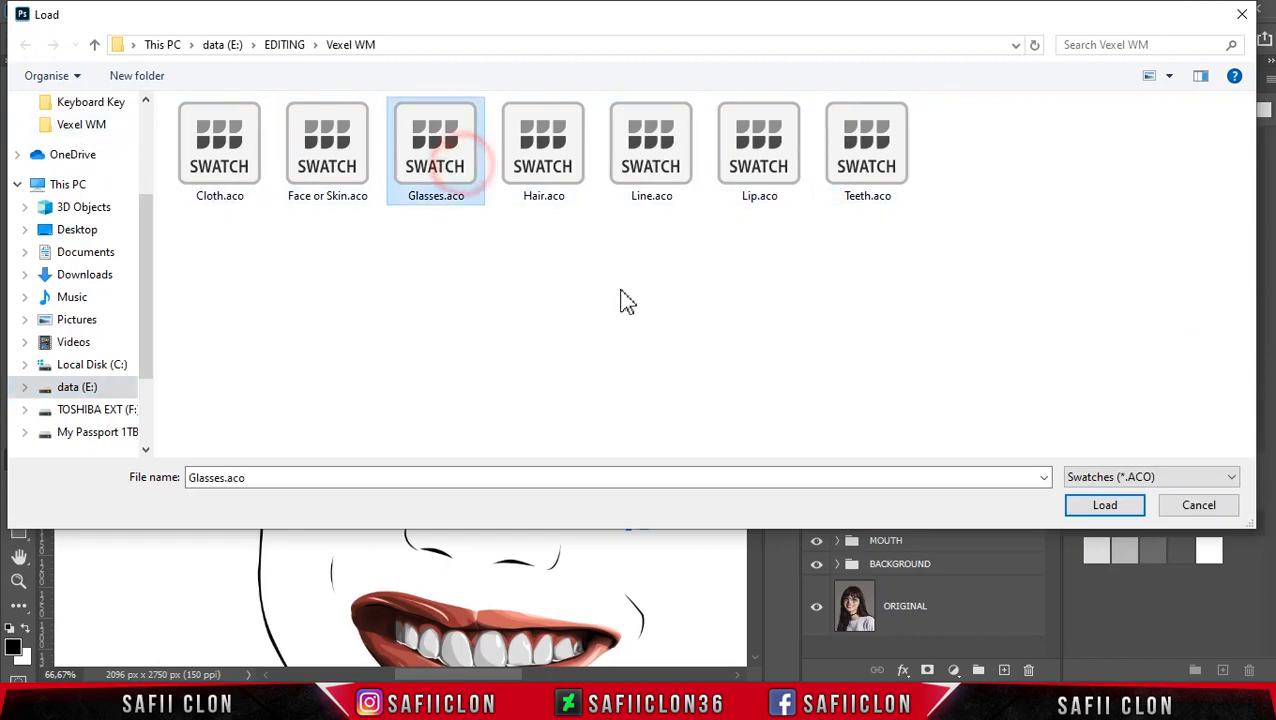
{"action": "left_click", "coordinate": [1118, 510]}
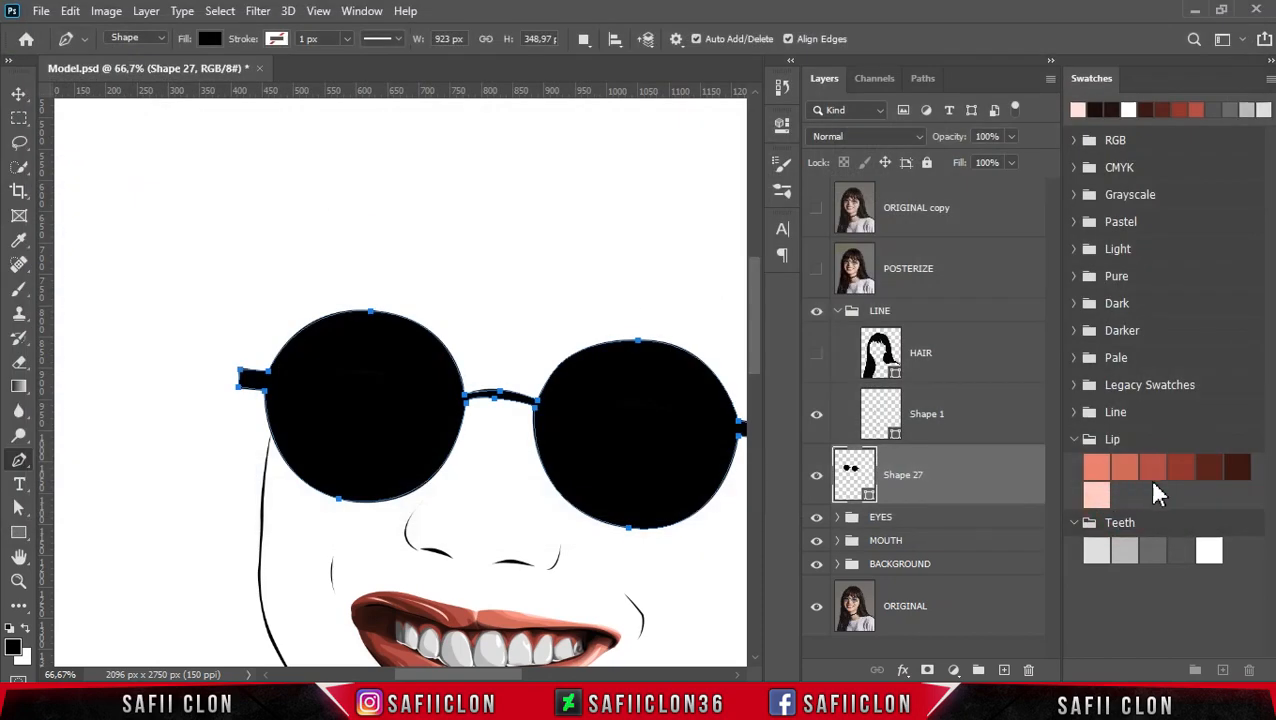
{"action": "left_click", "coordinate": [1071, 439]}
{"action": "left_click", "coordinate": [1075, 467]}
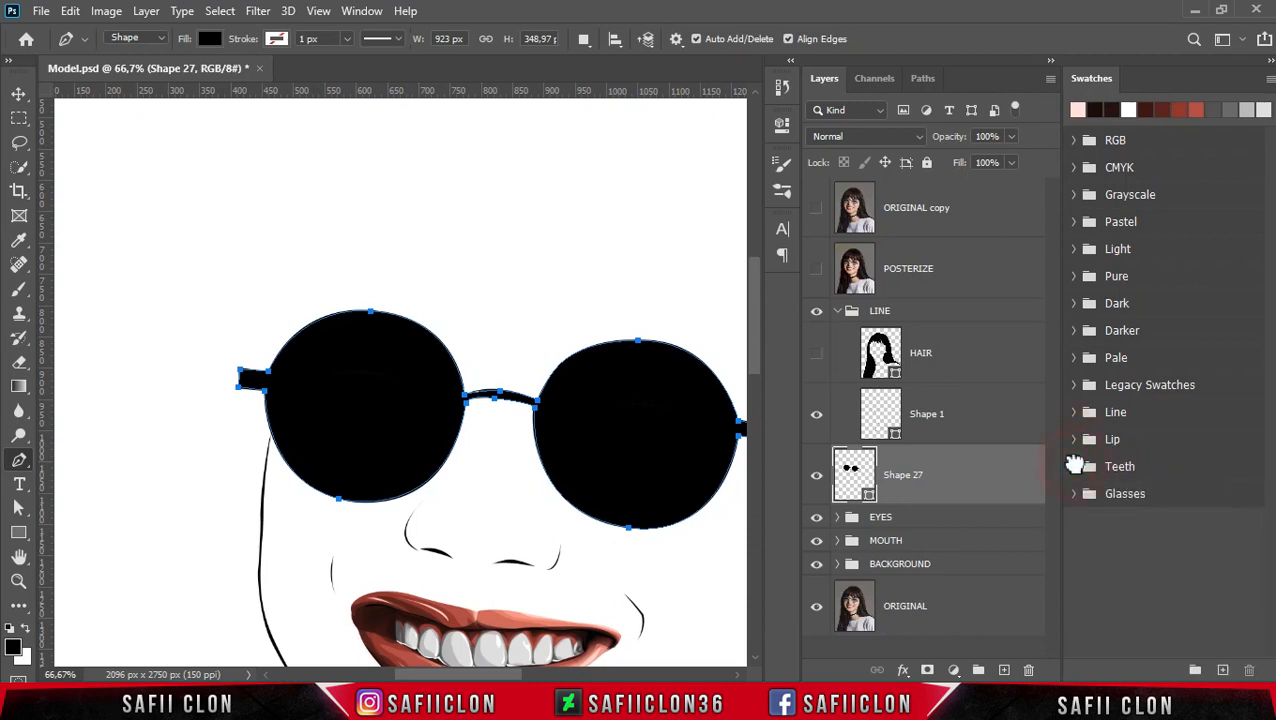
{"action": "left_click", "coordinate": [1075, 492]}
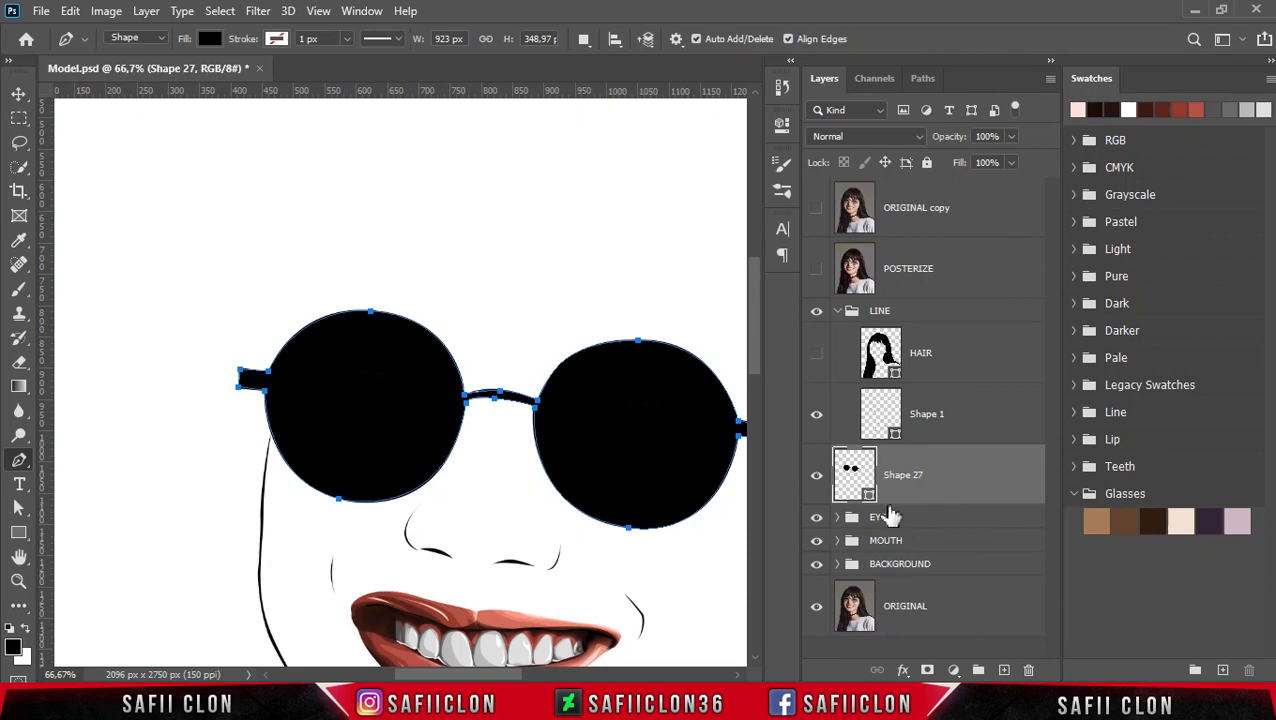
Recolor the glasses shape with the light brown Glasses swatch, a4795b
{"action": "double_click", "coordinate": [869, 498]}
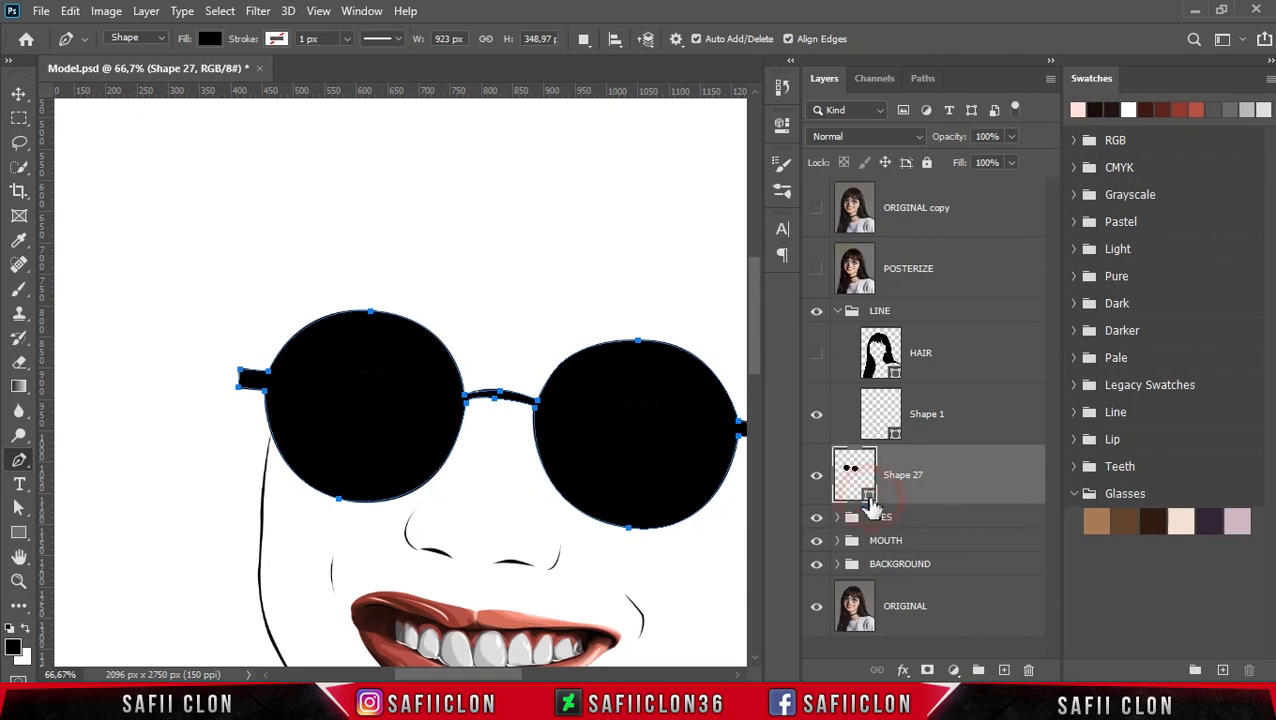
{"action": "left_click", "coordinate": [1100, 519]}
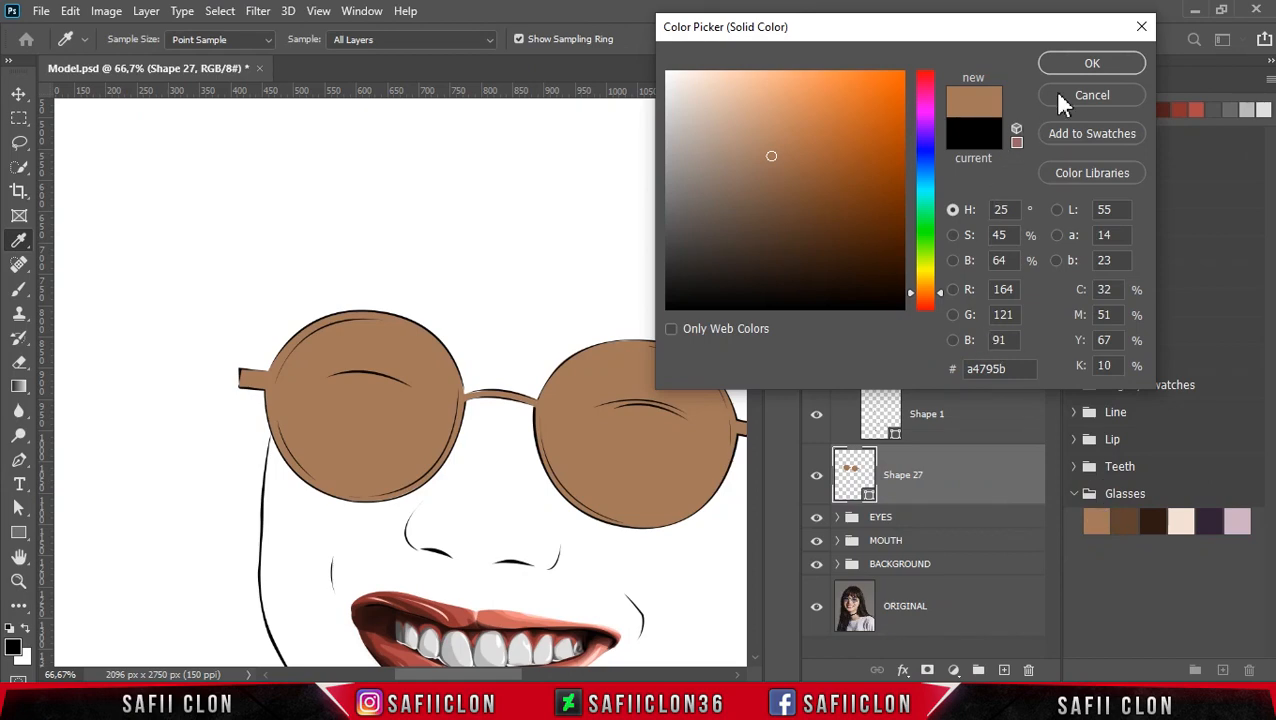
{"action": "left_click", "coordinate": [1087, 63]}
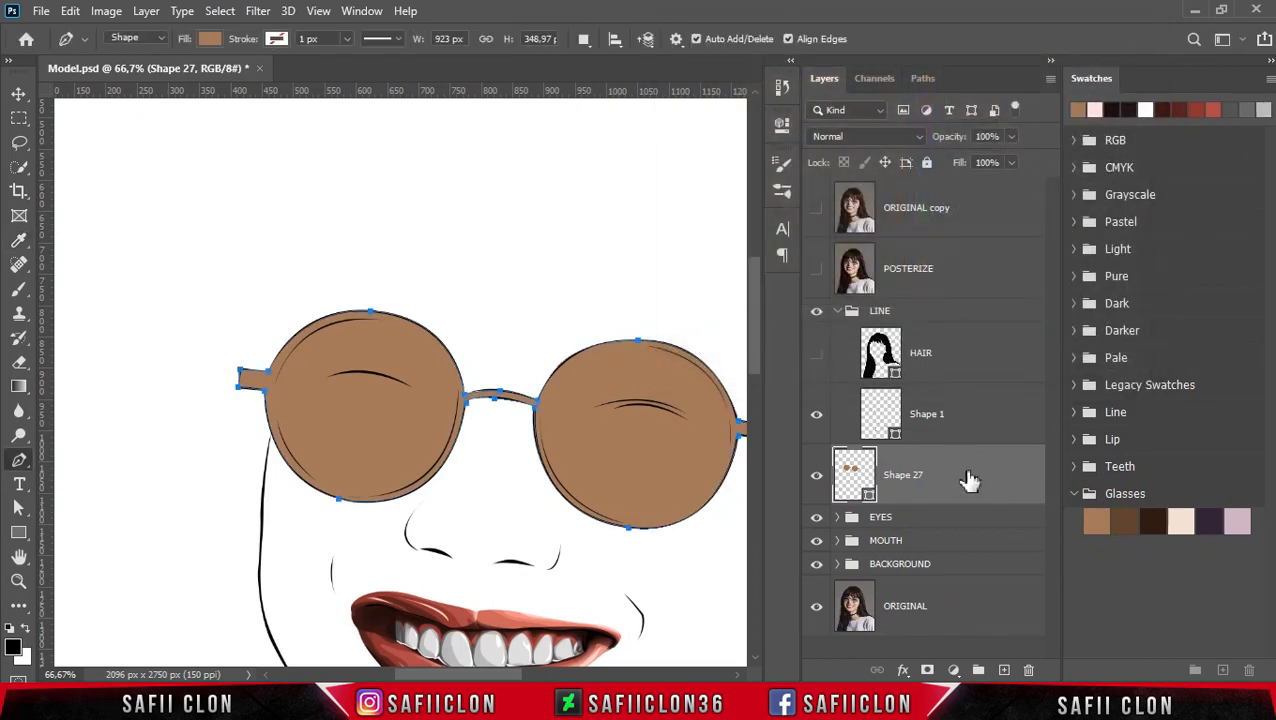
Set the path operation to Subtract Front Shape and undo the inversion of the existing glasses shape
{"action": "left_click", "coordinate": [586, 40]}
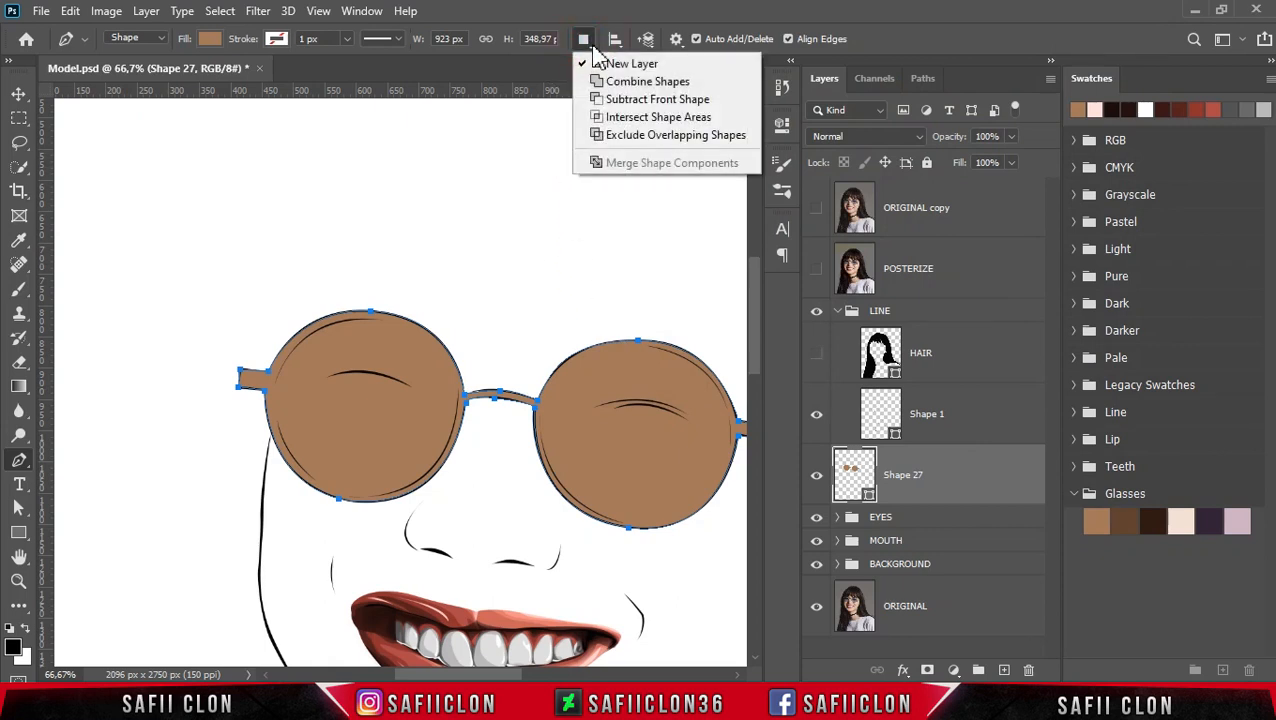
{"action": "left_click", "coordinate": [625, 100]}
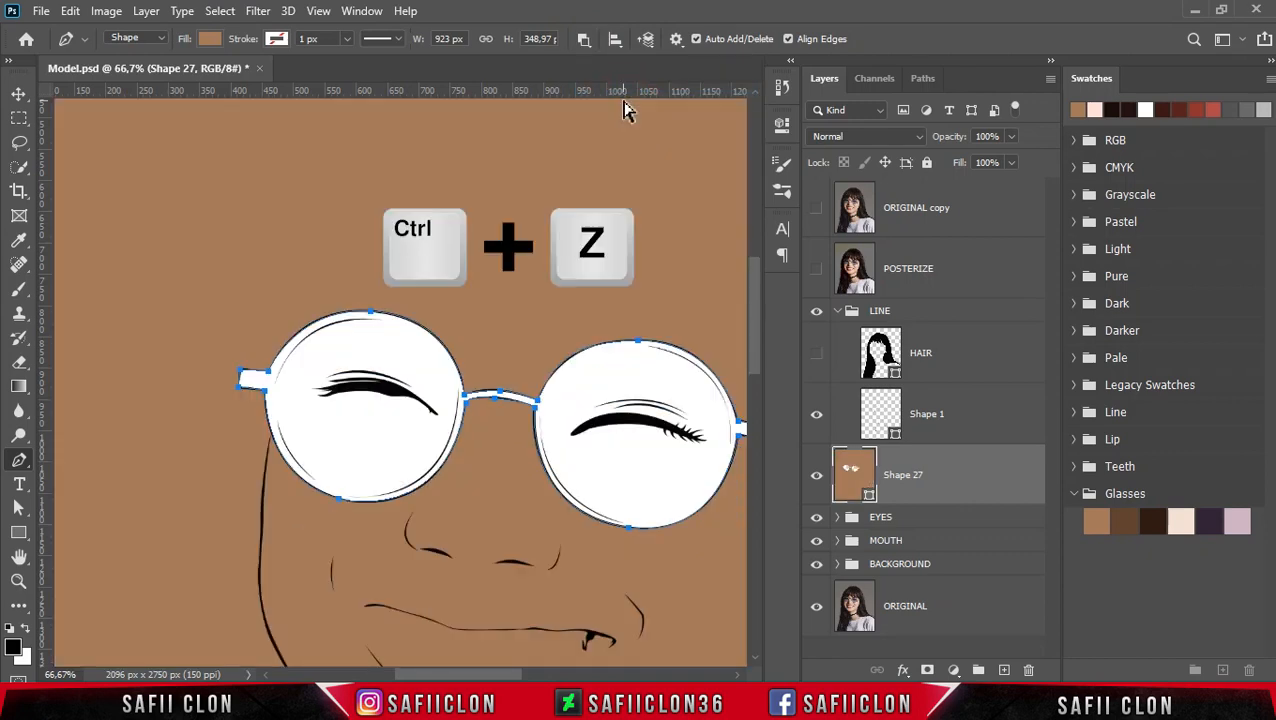
{"action": "key", "text": "ctrl+z"}
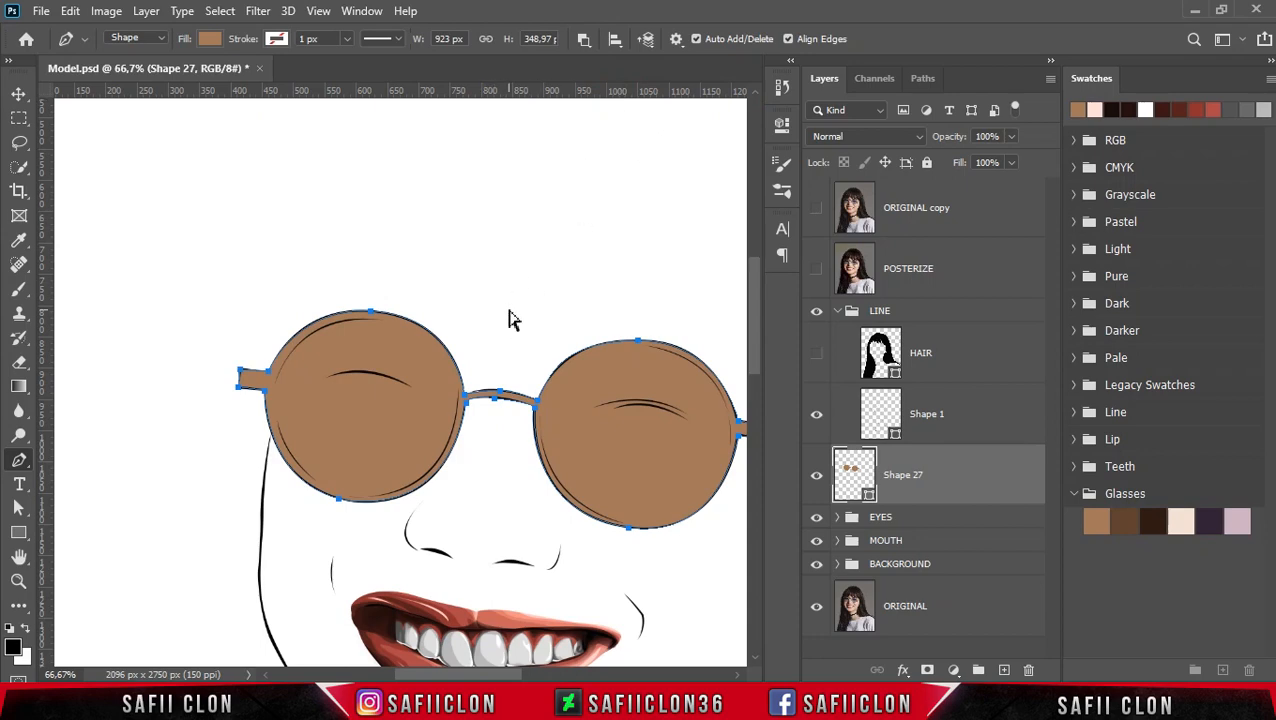
Start the left lens cutout along the inner upper-left rim, checking the POSTERIZE and ORIGINAL copy layers for reference
{"action": "key", "text": "ctrl+plus"}
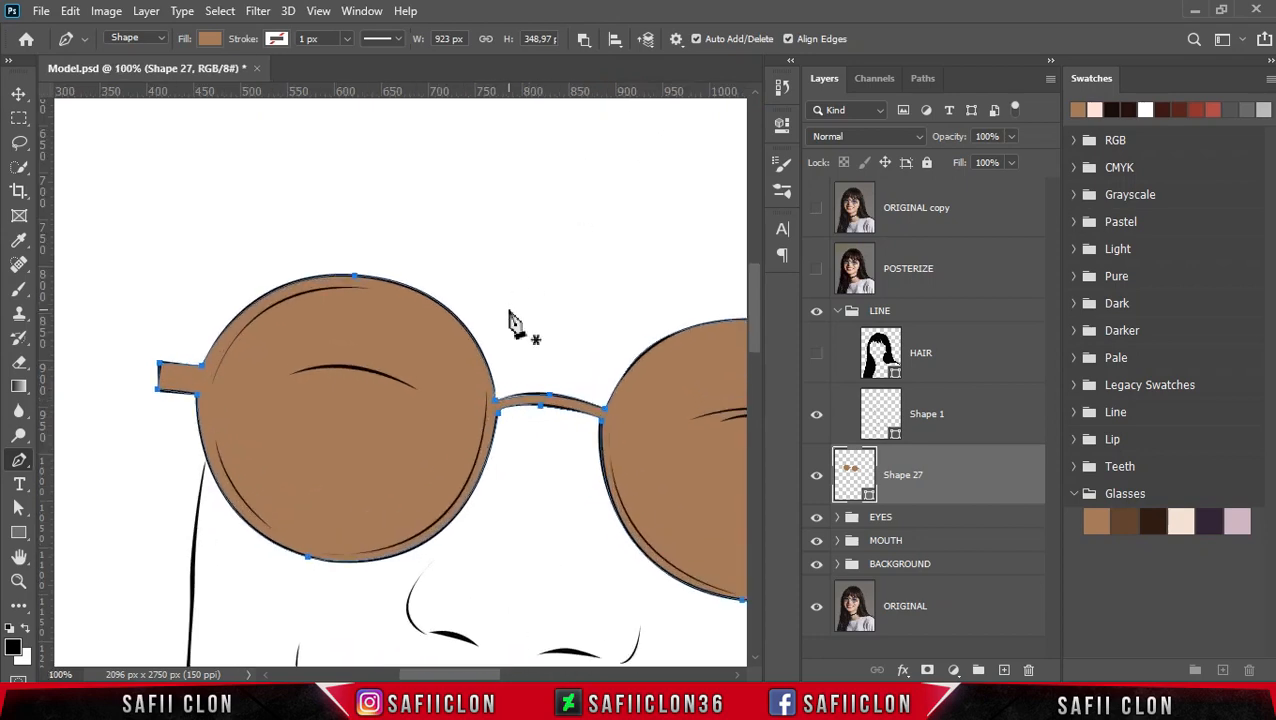
{"action": "left_click", "coordinate": [370, 289]}
{"action": "left_click_drag", "start_coordinate": [212, 383], "coordinate": [175, 494]}
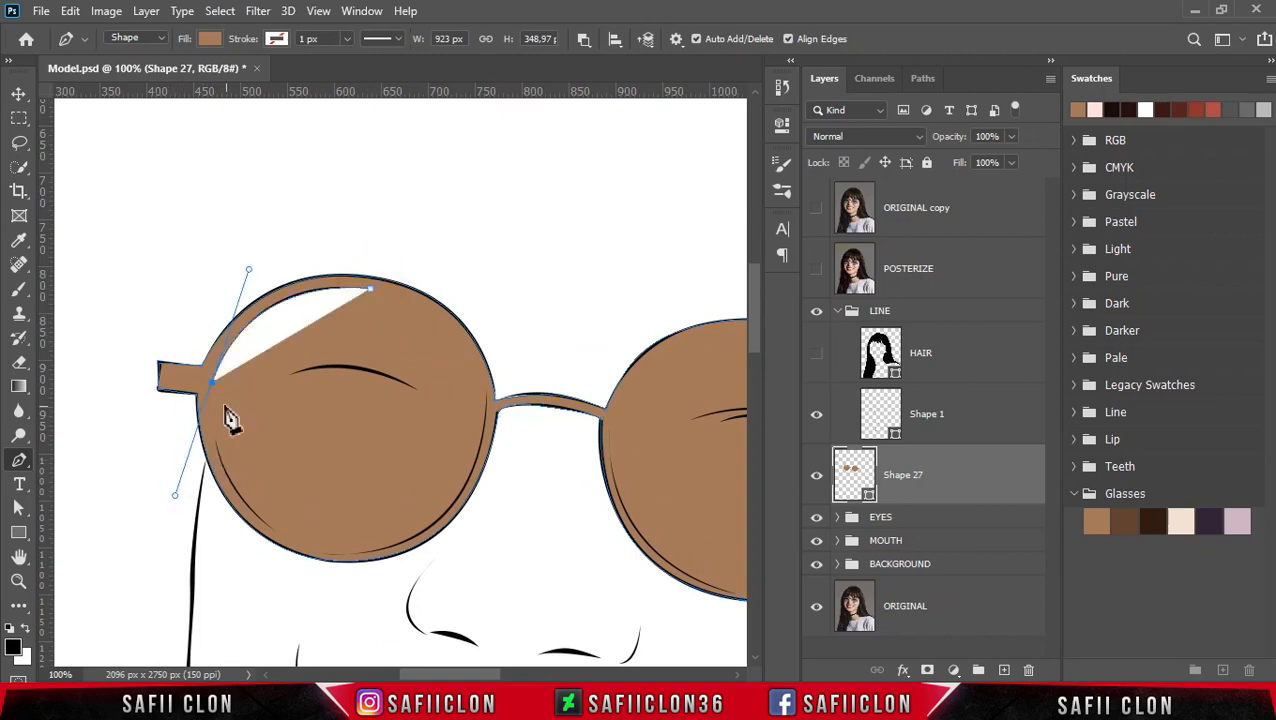
{"action": "left_click", "coordinate": [817, 272]}
{"action": "left_click", "coordinate": [817, 275]}
{"action": "left_click", "coordinate": [817, 209]}
{"action": "left_click", "coordinate": [817, 209]}
Trace the left lens cutout along the lower and bridge-side inner rim and close it, using ORIGINAL copy as reference
{"action": "left_click_drag", "start_coordinate": [310, 548], "coordinate": [424, 588]}
{"action": "left_click_drag", "start_coordinate": [486, 412], "coordinate": [513, 236]}
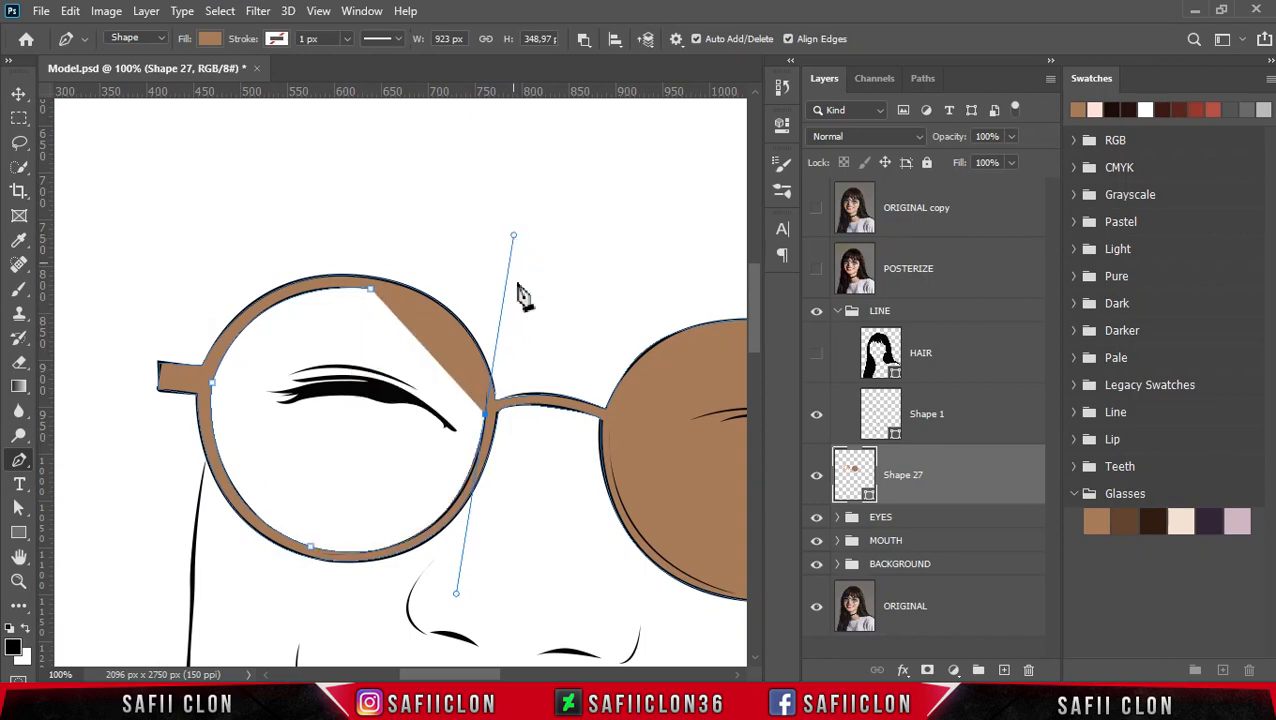
{"action": "left_click", "coordinate": [486, 412], "text": "alt"}
{"action": "left_click", "coordinate": [816, 208]}
{"action": "left_click", "coordinate": [370, 289]}
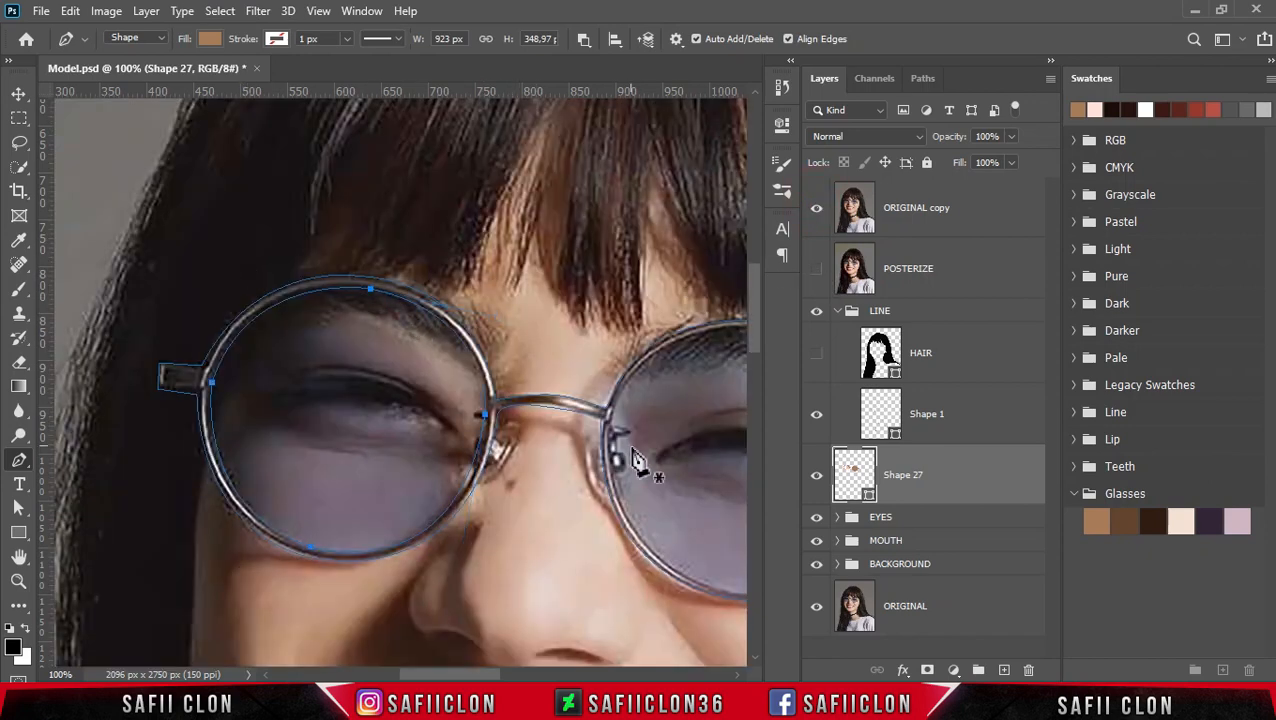
{"action": "left_click", "coordinate": [816, 208]}
Trace the right lens cutout from the bridge side along the inner lower rim to the temple arm
{"action": "left_click_drag", "start_coordinate": [465, 675], "coordinate": [517, 675]}
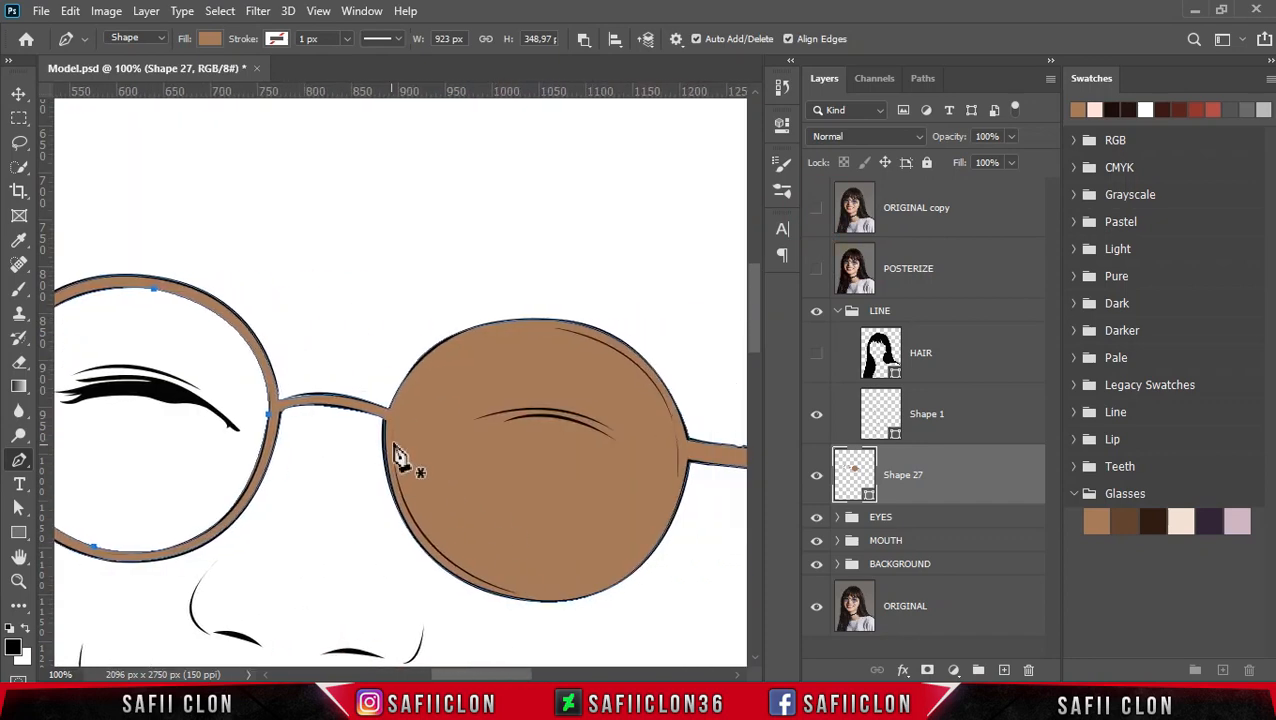
{"action": "left_click_drag", "start_coordinate": [628, 601], "coordinate": [655, 610]}
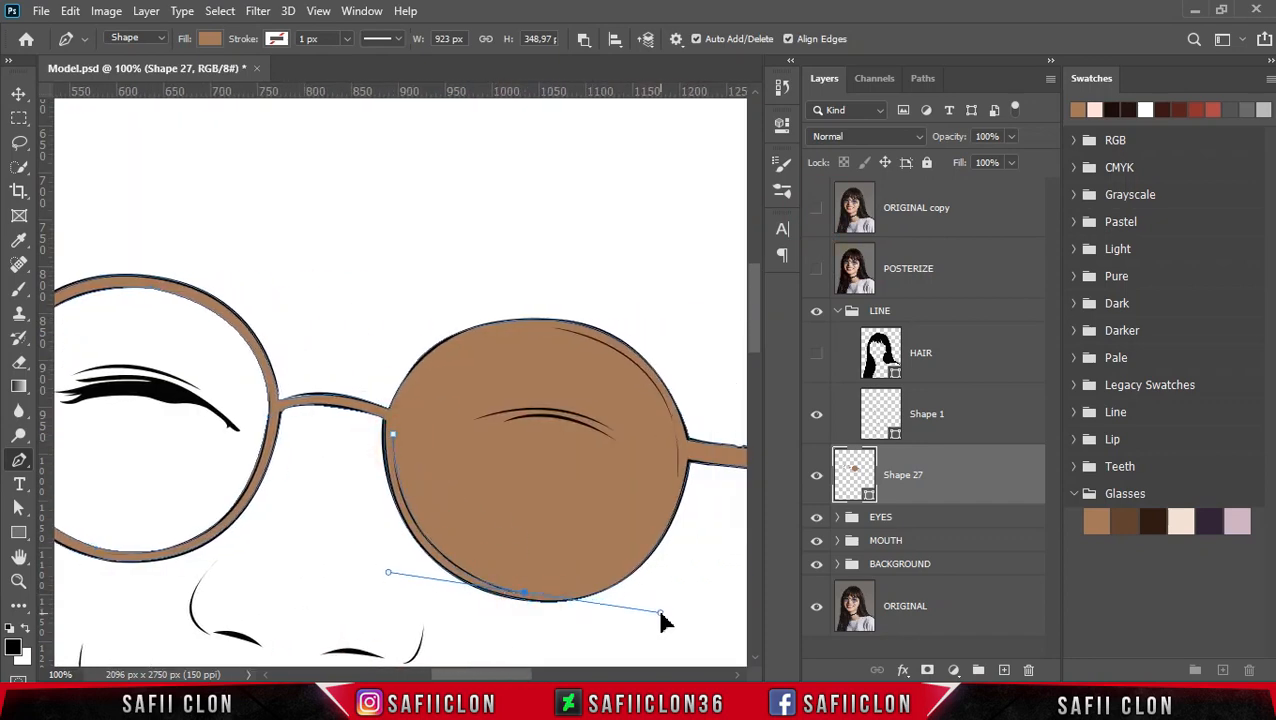
{"action": "left_click", "coordinate": [522, 592], "text": "alt"}
{"action": "left_click_drag", "start_coordinate": [679, 450], "coordinate": [686, 290]}
{"action": "left_click", "coordinate": [679, 450], "text": "alt"}
Curve the right lens cutout along the inner upper rim and close it at the bridge side, using ORIGINAL copy as reference
{"action": "left_click_drag", "start_coordinate": [552, 327], "coordinate": [423, 306]}
{"action": "left_click", "coordinate": [552, 327], "text": "alt"}
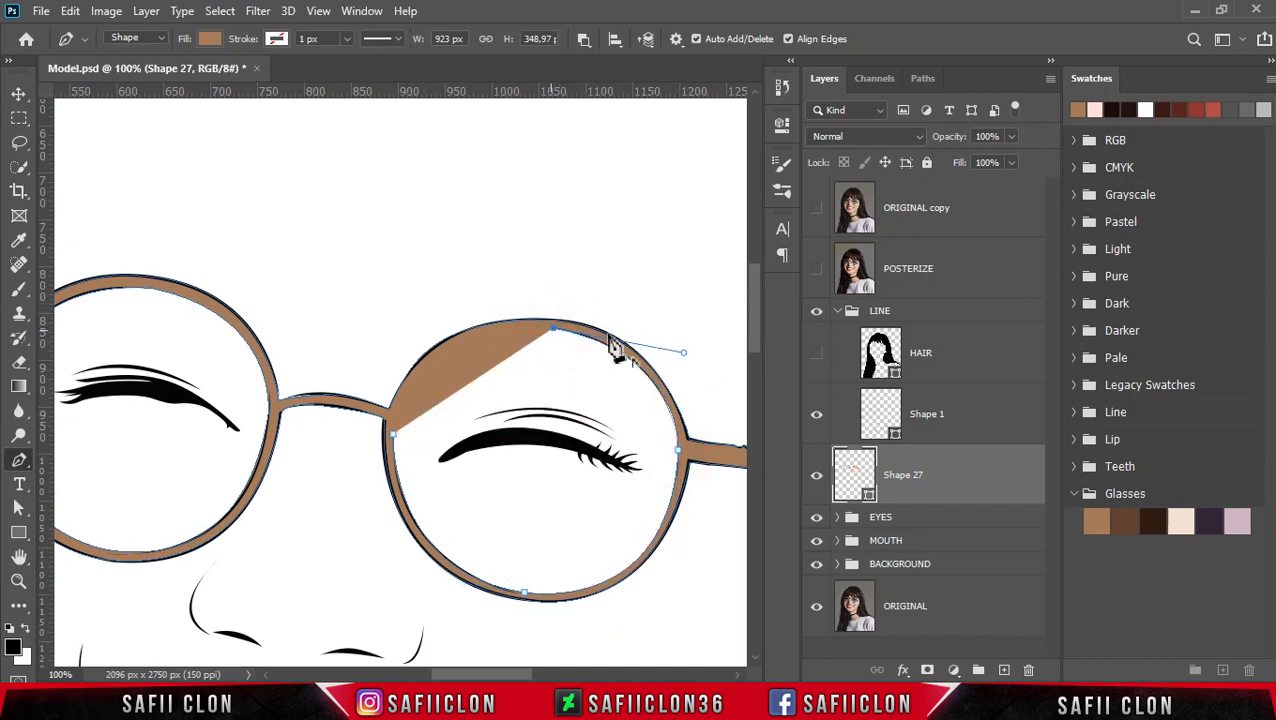
{"action": "left_click", "coordinate": [816, 207]}
{"action": "left_click_drag", "start_coordinate": [396, 436], "coordinate": [375, 545]}
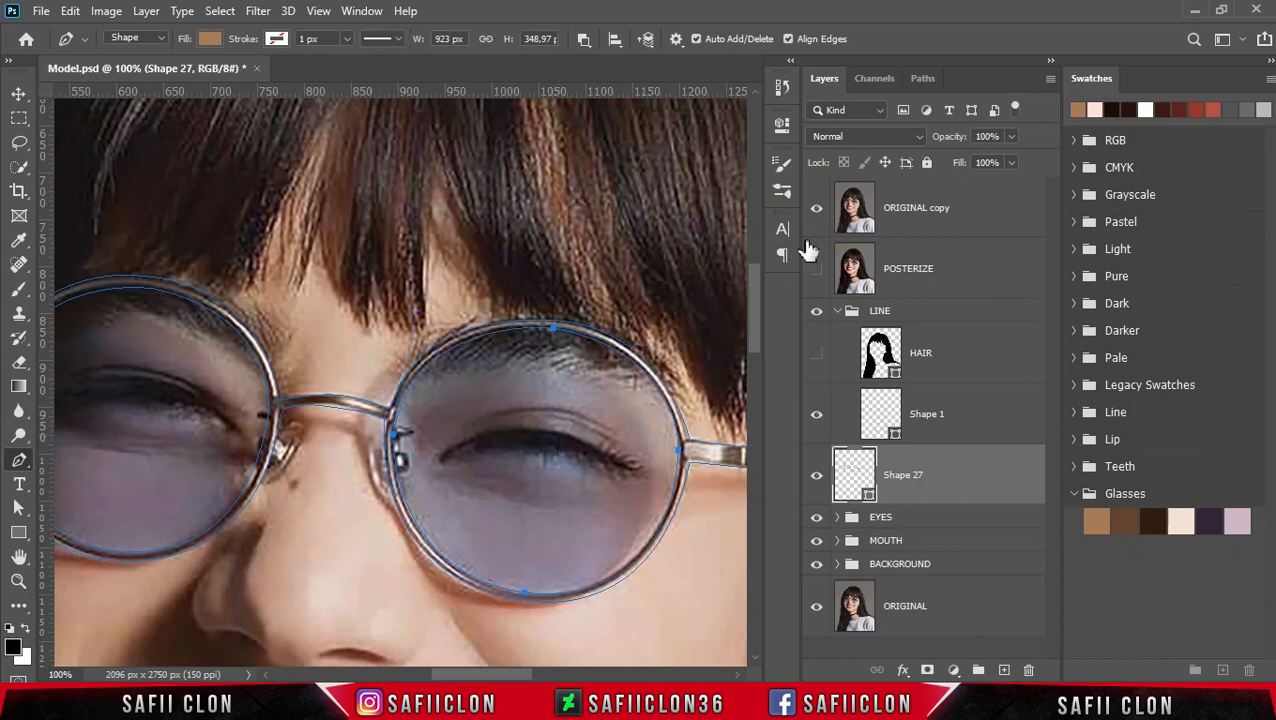
{"action": "left_click", "coordinate": [816, 207]}
Deselect the finished path and examine the whole glasses frame against the POSTERIZE layer
{"action": "key", "text": "ctrl+minus"}
{"action": "key", "text": "Return"}
{"action": "key", "text": "ctrl+minus"}
{"action": "key", "text": "ctrl+minus"}
{"action": "key", "text": "ctrl+plus"}
{"action": "key", "text": "ctrl+plus"}
{"action": "key", "text": "ctrl+plus"}
{"action": "left_click_drag", "start_coordinate": [757, 323], "coordinate": [757, 346]}
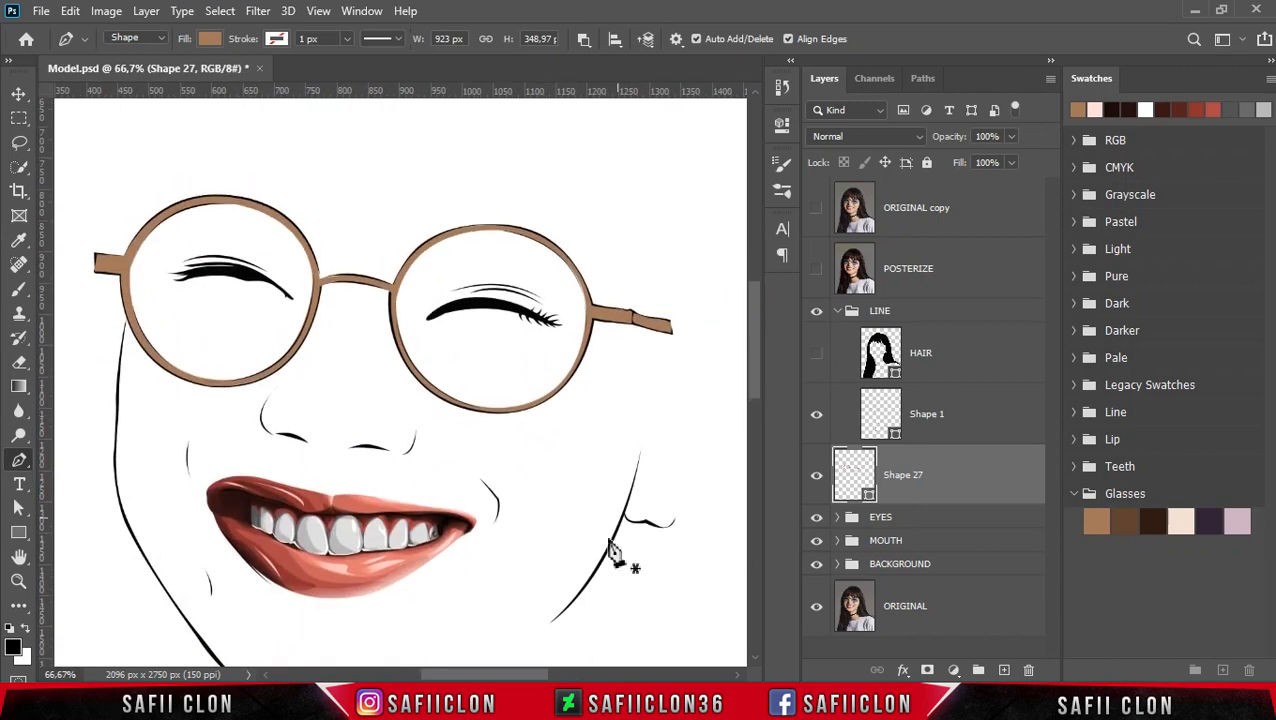
{"action": "left_click_drag", "start_coordinate": [533, 674], "coordinate": [523, 674]}
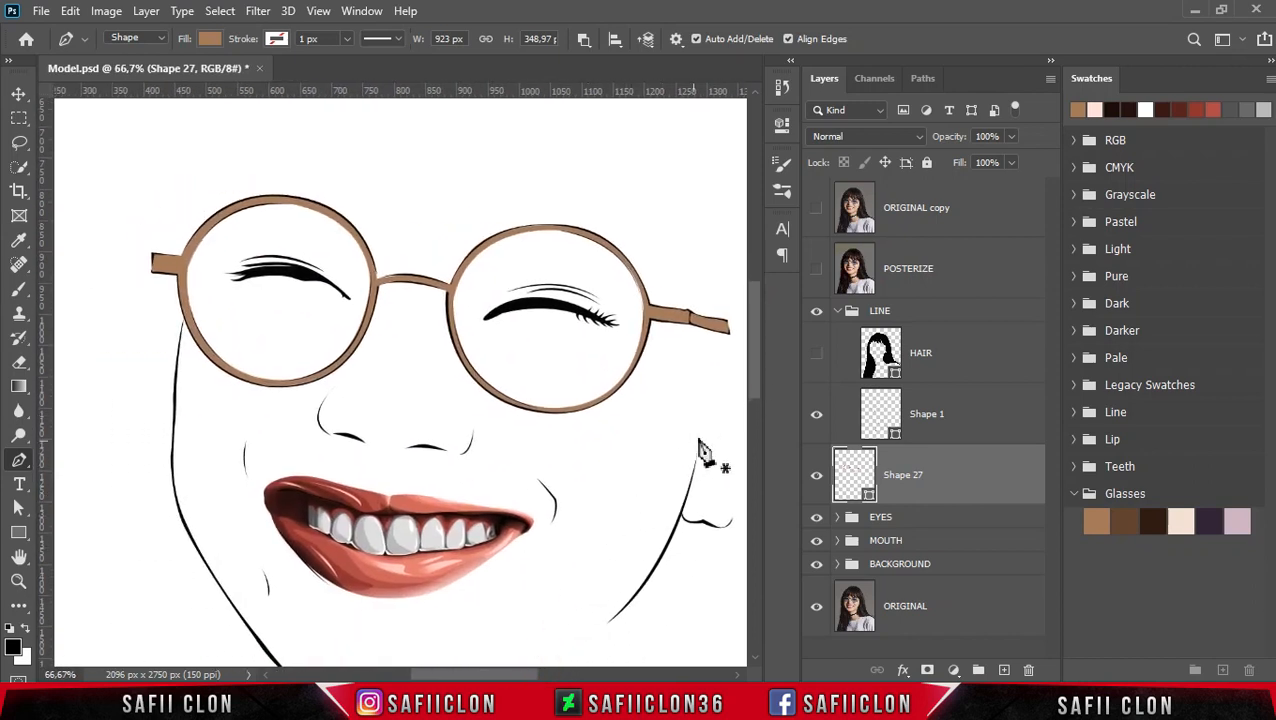
{"action": "left_click", "coordinate": [816, 270]}
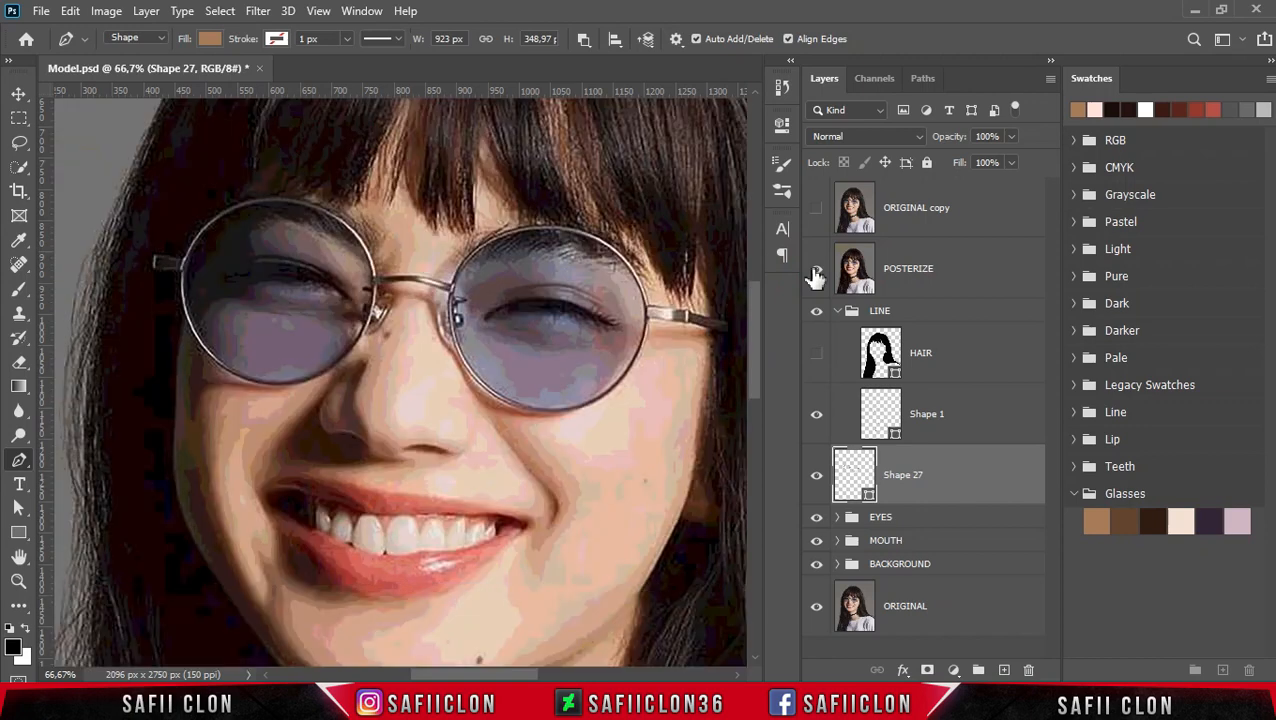
{"action": "left_click_drag", "start_coordinate": [760, 370], "coordinate": [760, 338]}
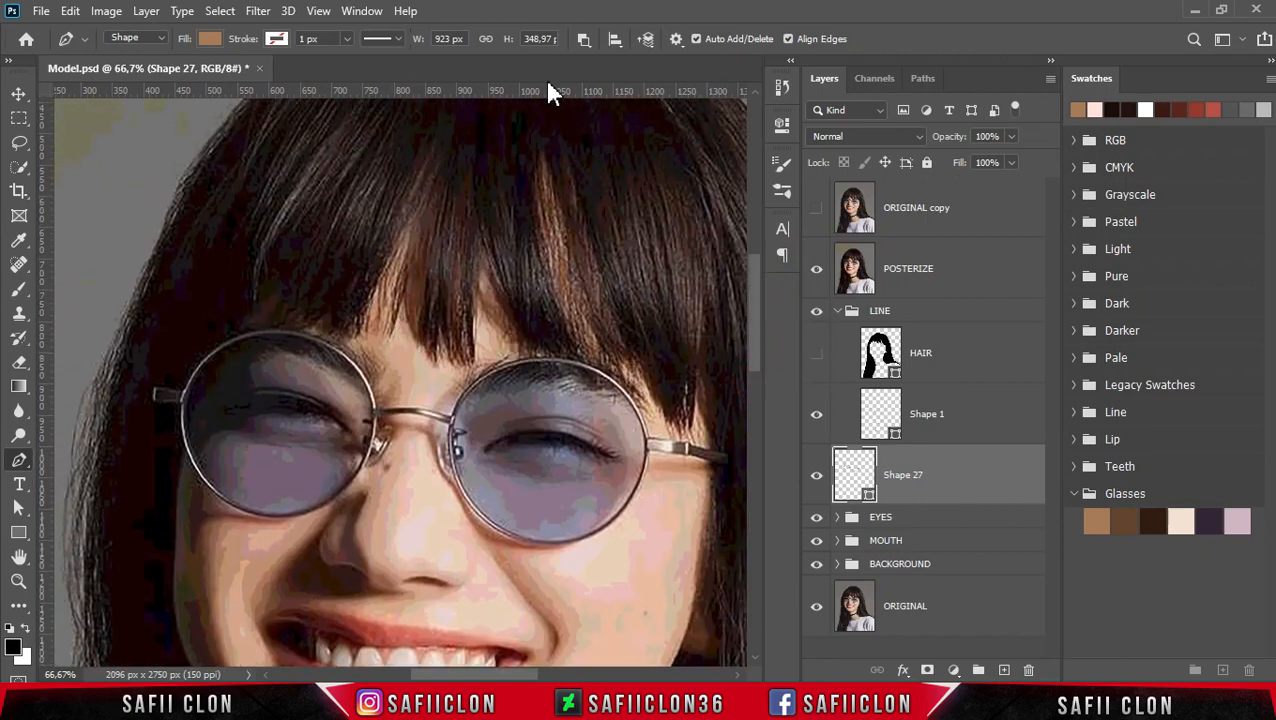
{"action": "left_click", "coordinate": [815, 270]}
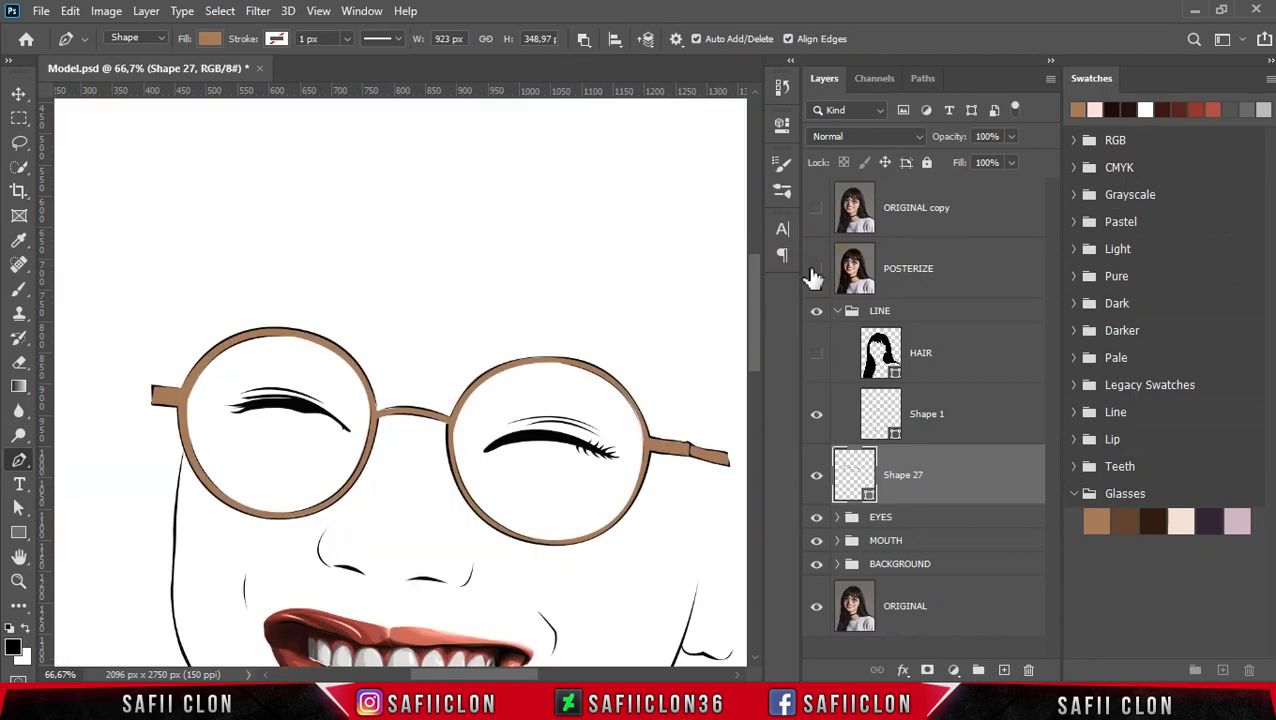
Set the path operation to New Layer and check the frame's tones on the POSTERIZE layer
{"action": "left_click", "coordinate": [584, 42]}
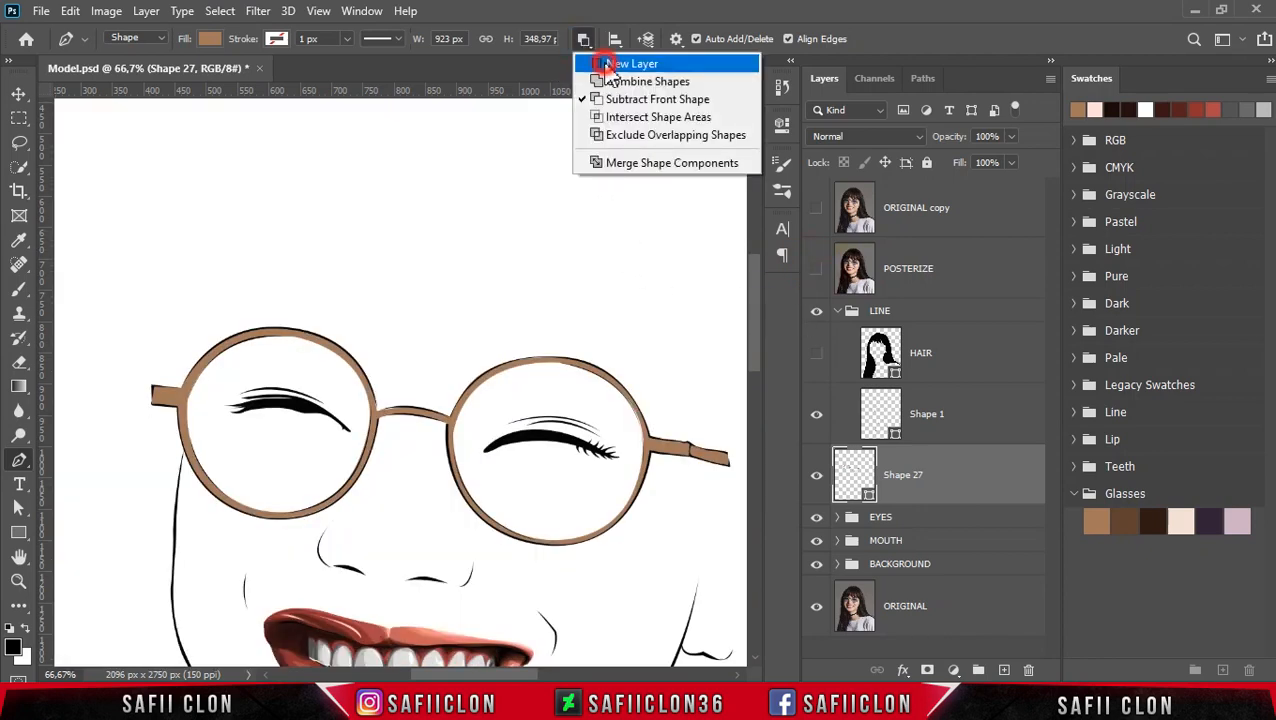
{"action": "left_click", "coordinate": [606, 65]}
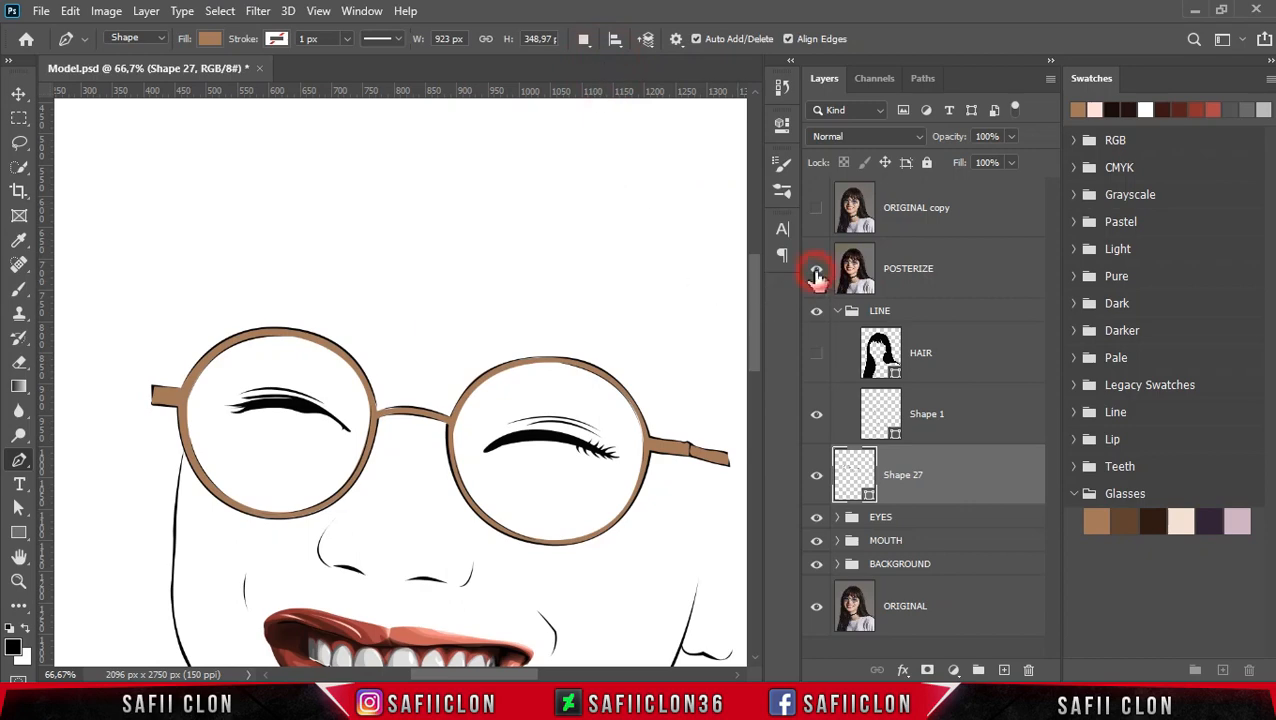
{"action": "left_click", "coordinate": [816, 272]}
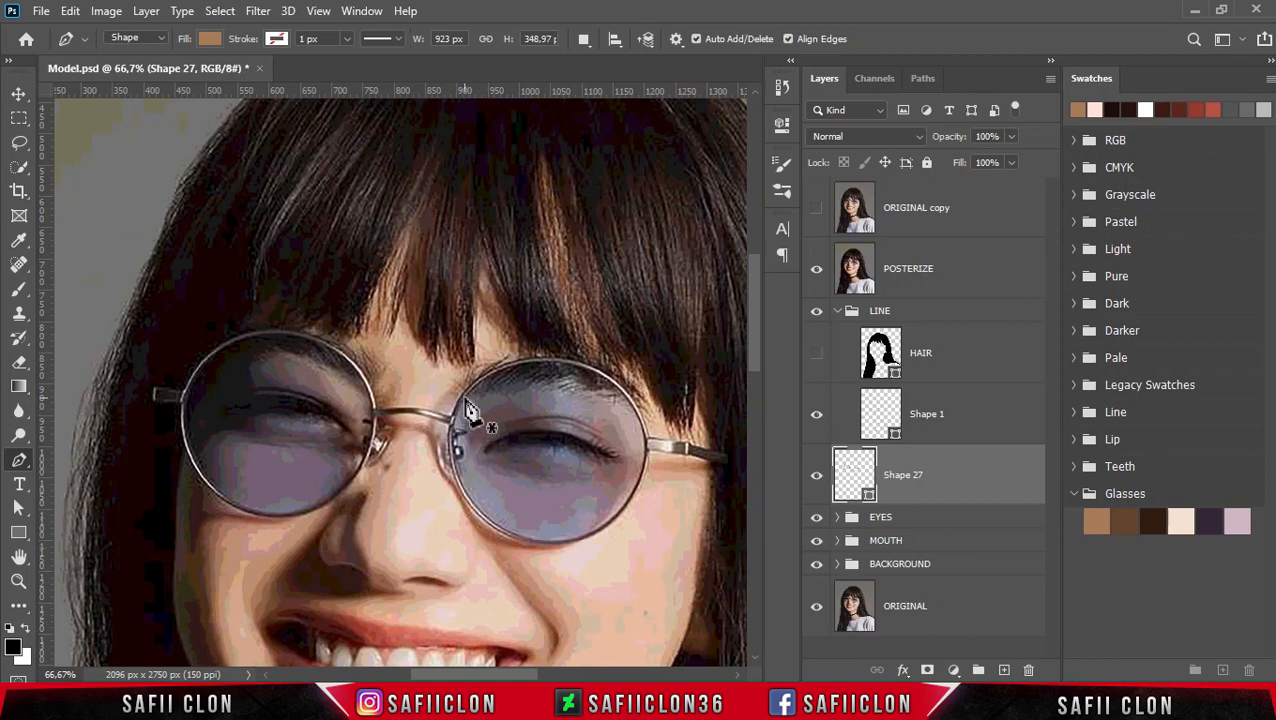
{"action": "left_click", "coordinate": [817, 270]}
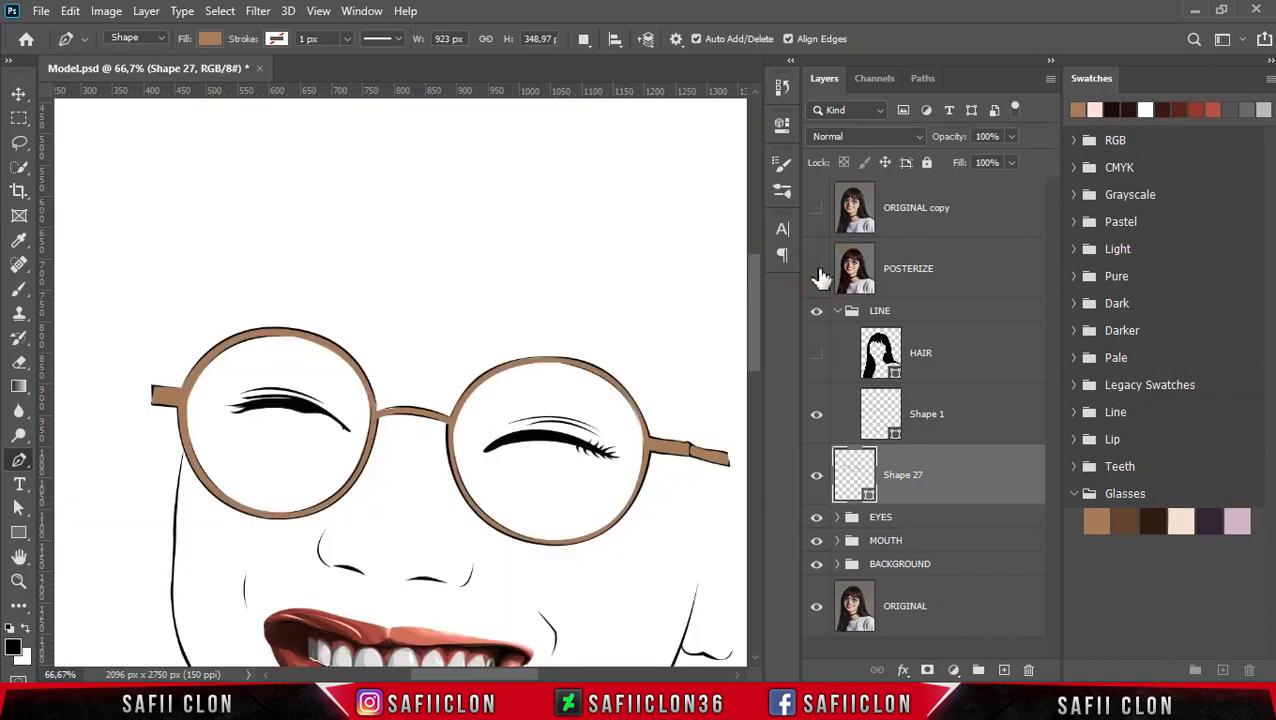
Draw a closed crescent shape about 211 × 96 px on a new layer along the right lens's upper bridge-side rim
{"action": "scroll", "coordinate": [503, 400], "scroll_direction": "up", "scroll_amount": 1}
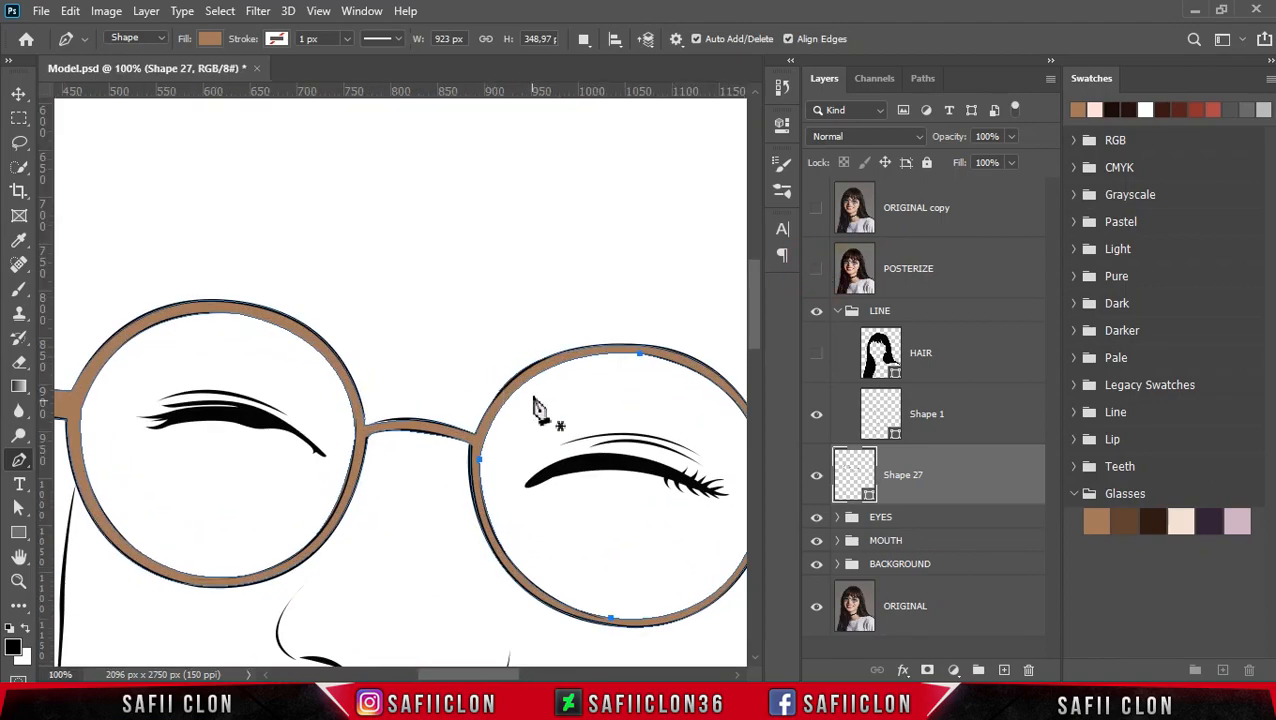
{"action": "left_click", "coordinate": [542, 366]}
{"action": "left_click_drag", "start_coordinate": [481, 439], "coordinate": [468, 487]}
{"action": "left_click", "coordinate": [481, 440], "text": "alt"}
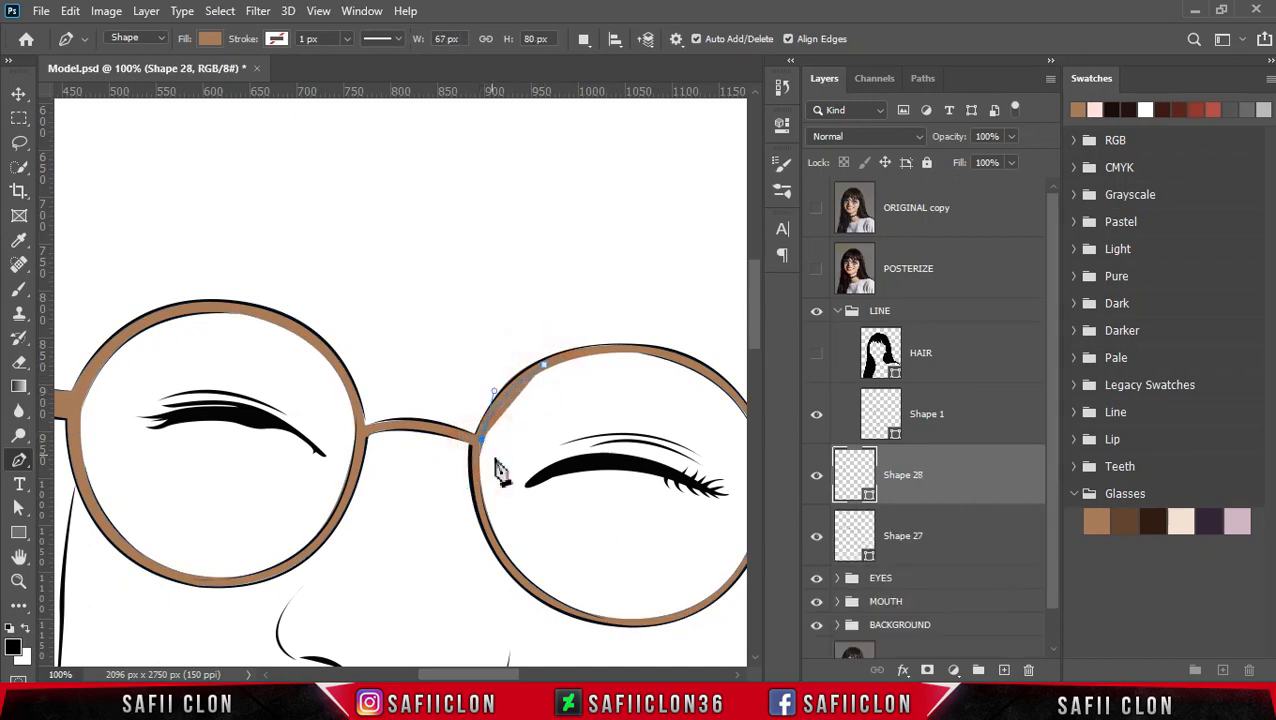
{"action": "left_click", "coordinate": [816, 270]}
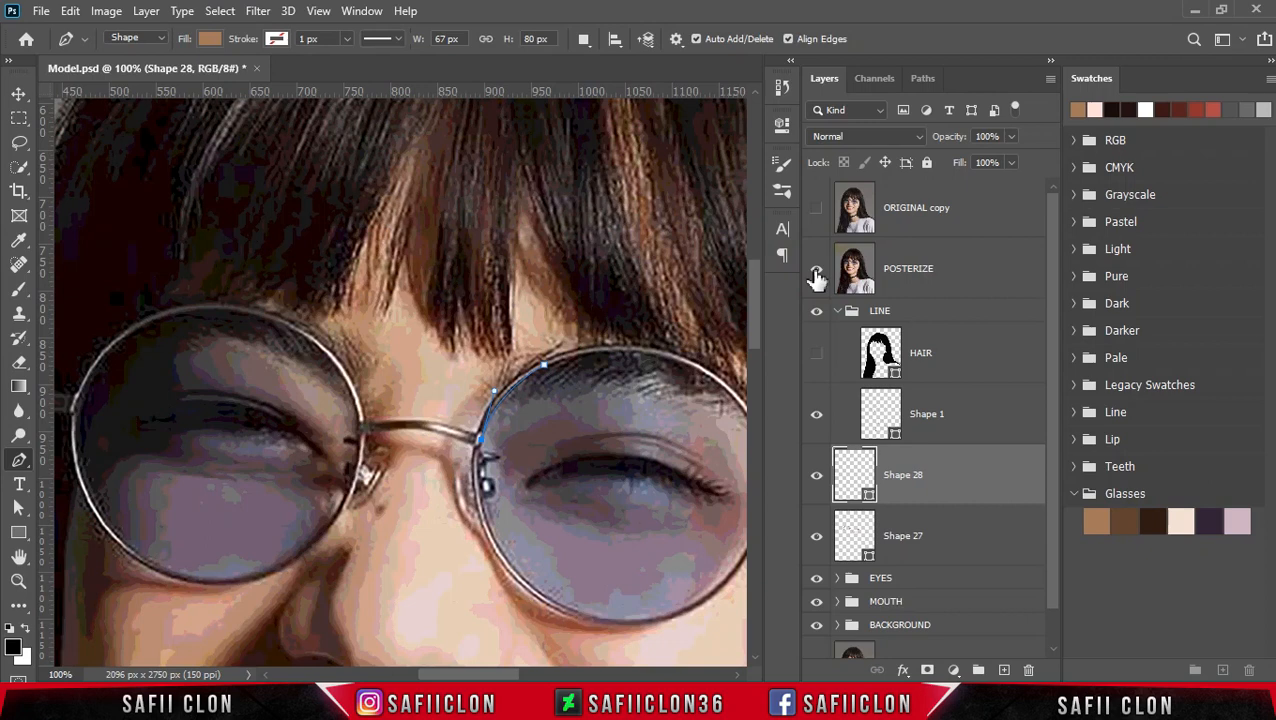
{"action": "left_click", "coordinate": [816, 270]}
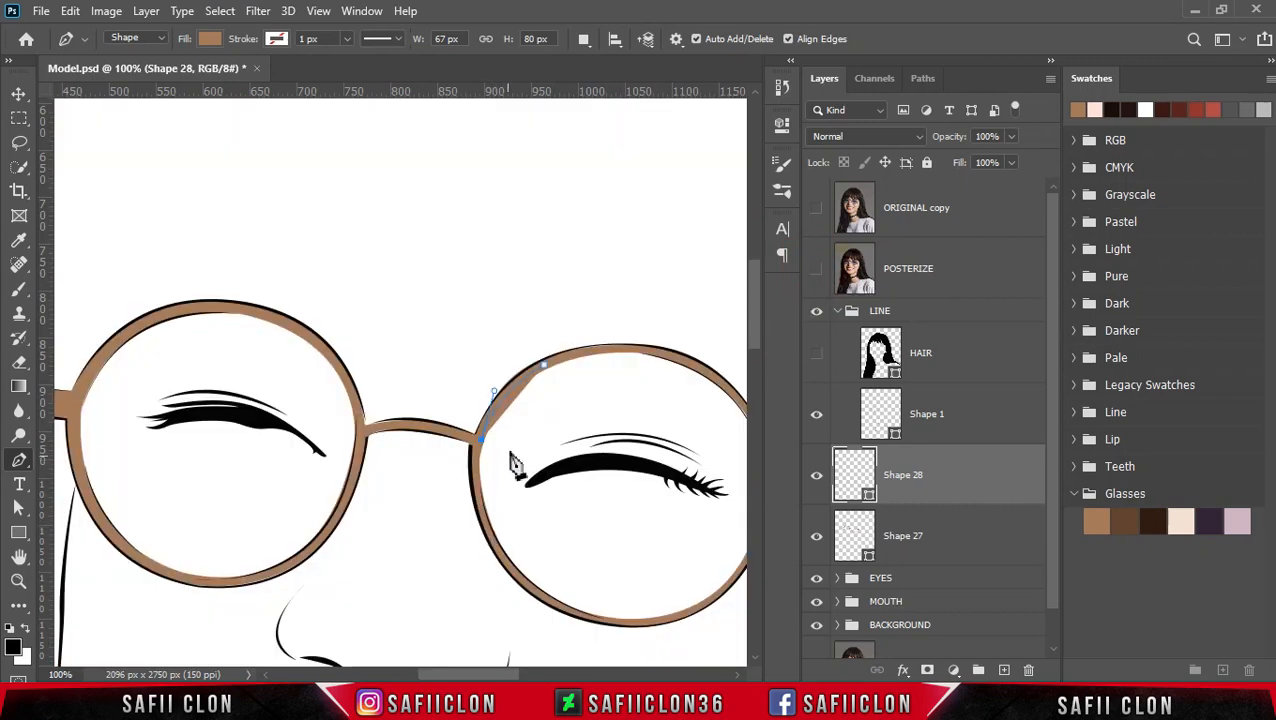
{"action": "left_click_drag", "start_coordinate": [666, 359], "coordinate": [713, 370]}
{"action": "left_click_drag", "start_coordinate": [543, 365], "coordinate": [448, 407]}
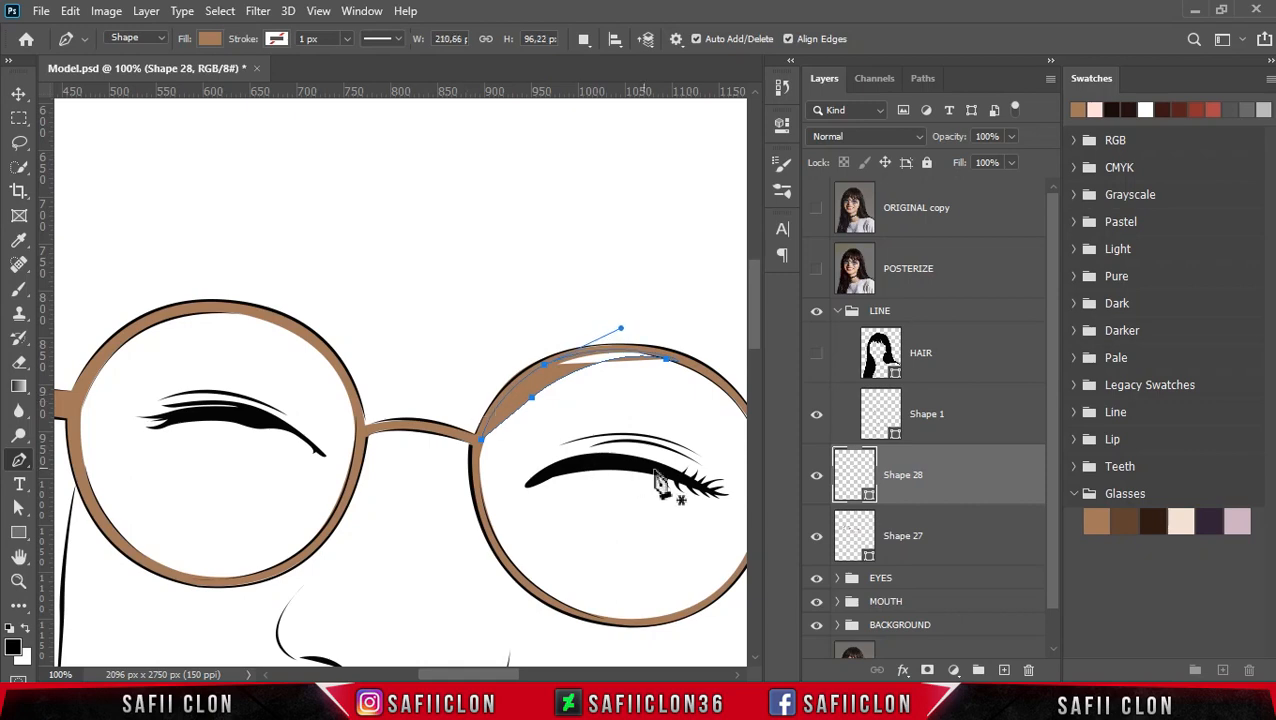
Recolor the new crescent with the dark brown Glasses swatch (#604330) and clip it to the frame layer beneath
{"action": "double_click", "coordinate": [866, 497]}
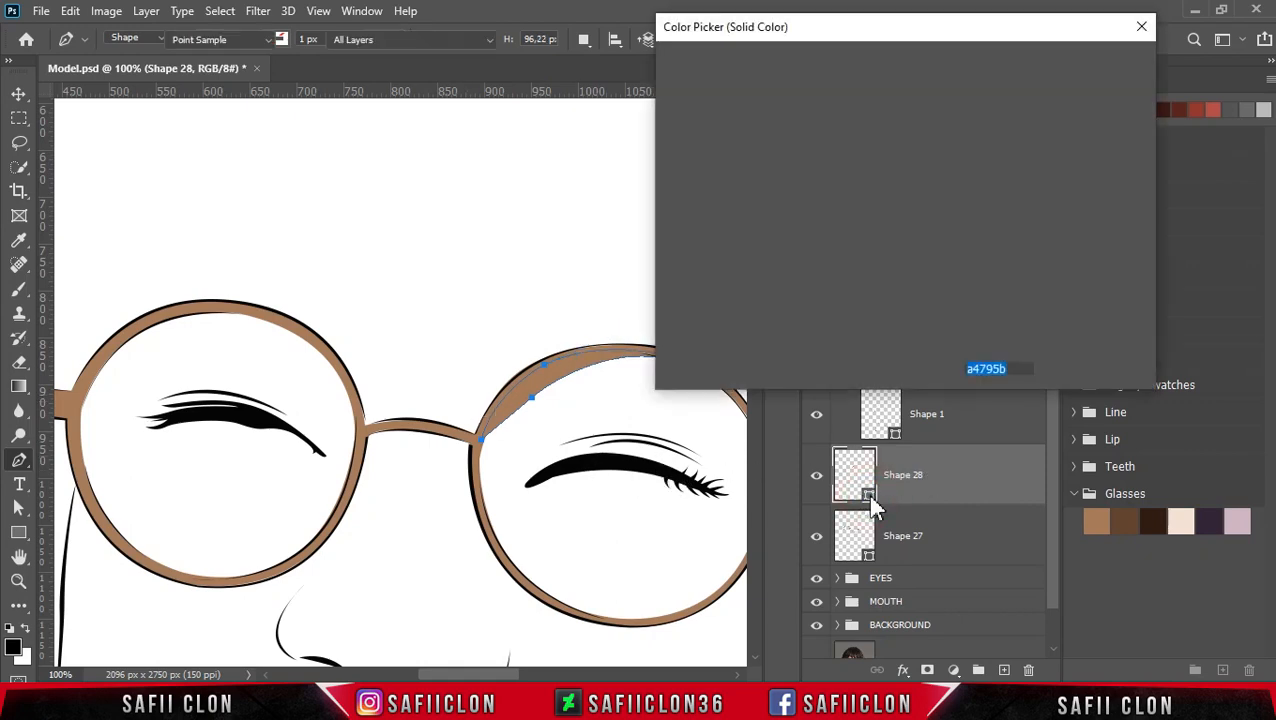
{"action": "left_click", "coordinate": [1134, 516]}
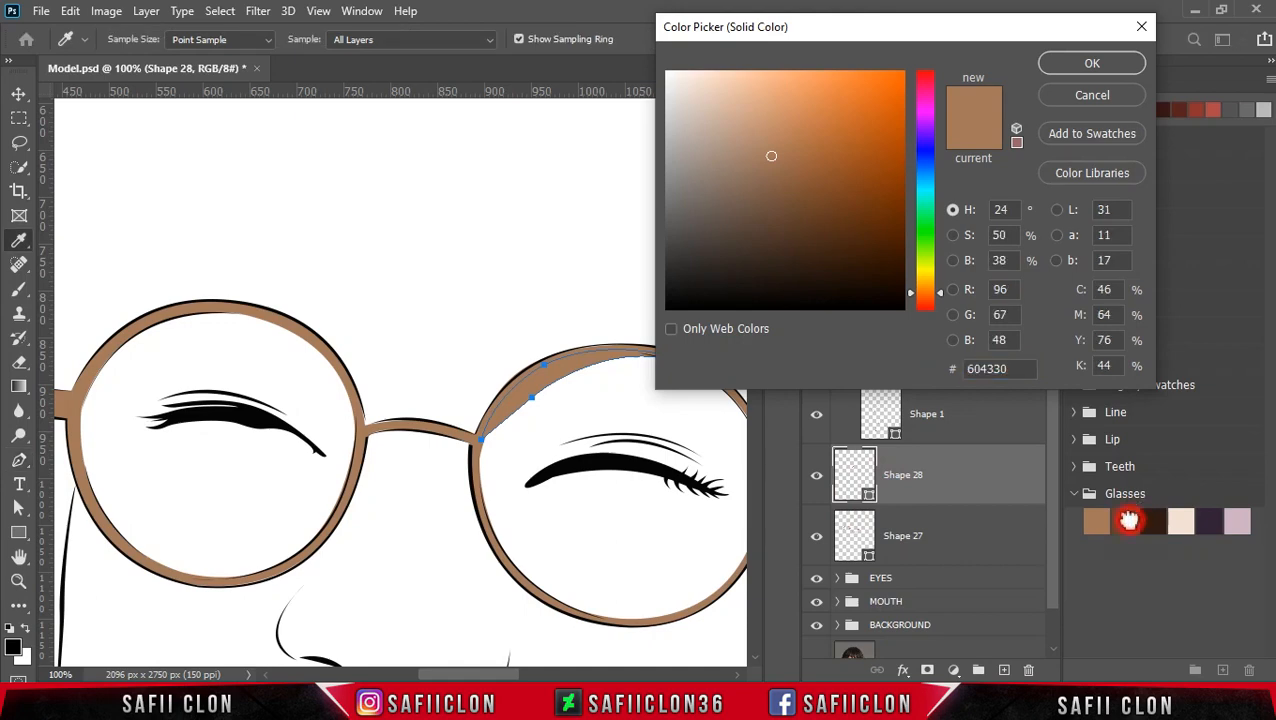
{"action": "left_click", "coordinate": [1092, 66]}
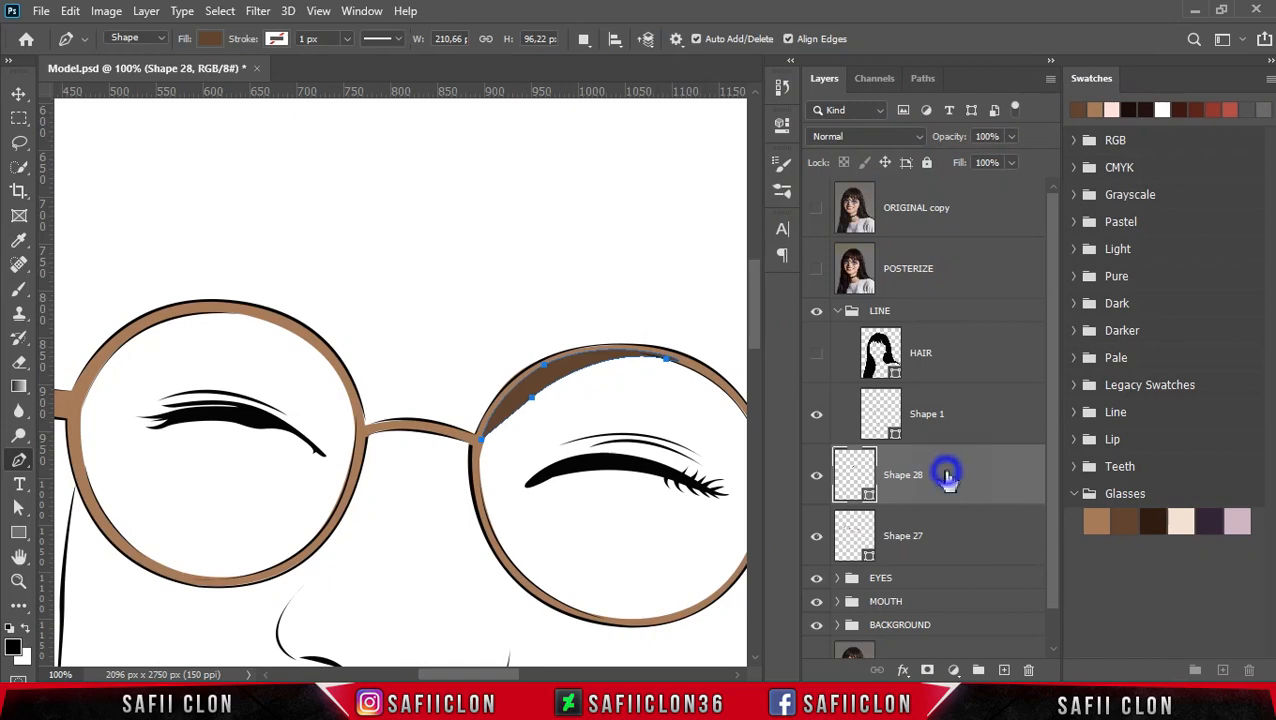
{"action": "right_click", "coordinate": [946, 478]}
{"action": "left_click", "coordinate": [1010, 361]}
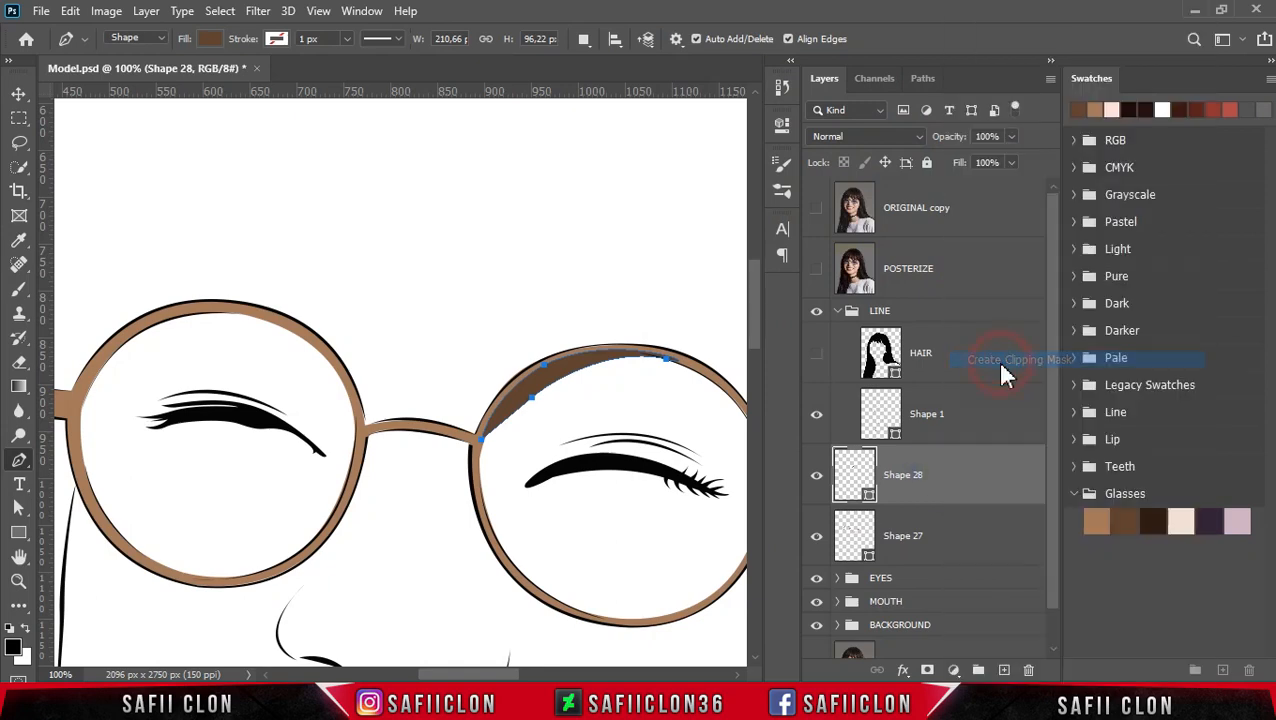
Set the path operation to Combine Shapes and draw a closed shading shape inside the right lens's lower bridge-side rim
{"action": "left_click", "coordinate": [584, 40]}
{"action": "left_click", "coordinate": [625, 78]}
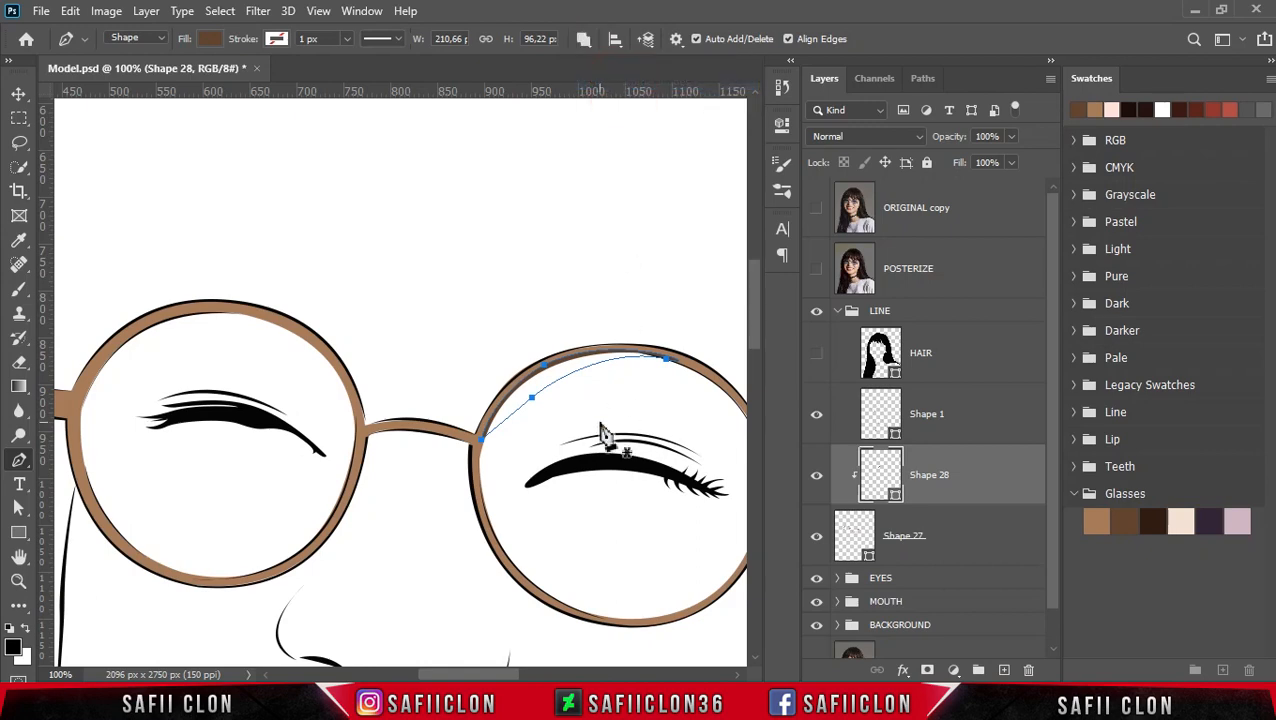
{"action": "left_click", "coordinate": [482, 447]}
{"action": "left_click_drag", "start_coordinate": [561, 606], "coordinate": [665, 655]}
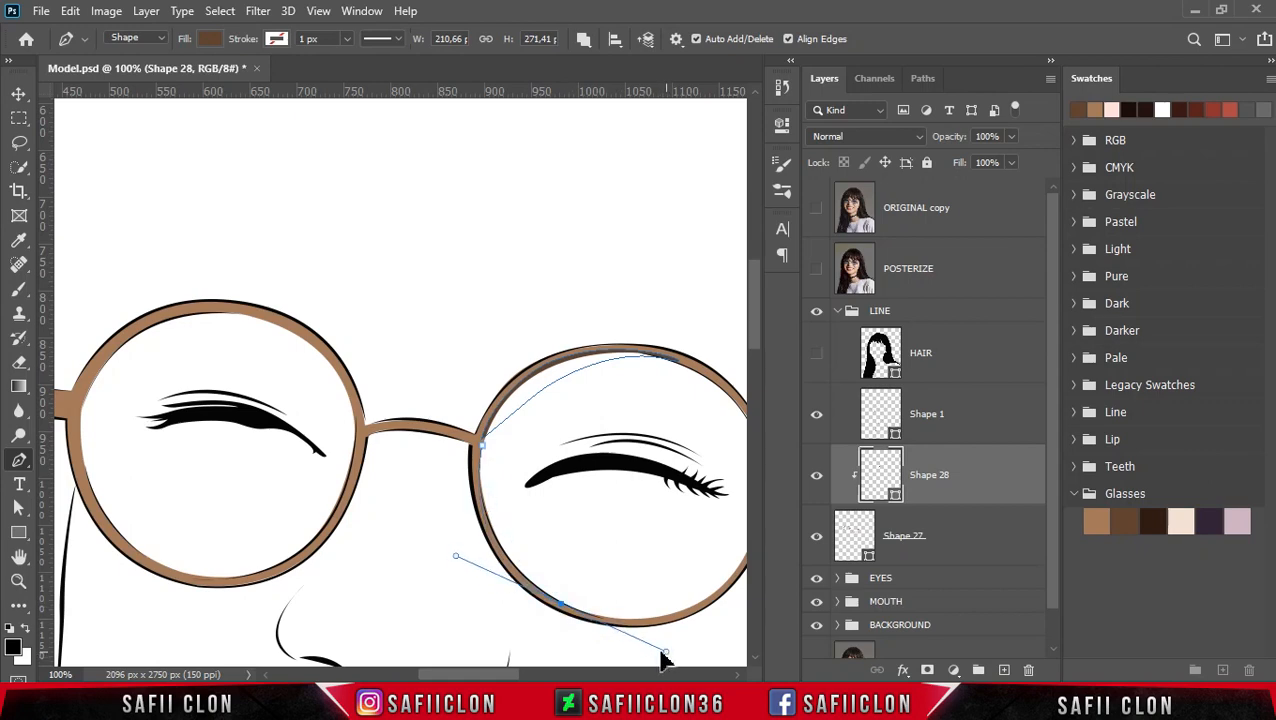
{"action": "left_click", "coordinate": [561, 604], "text": "alt"}
{"action": "left_click_drag", "start_coordinate": [565, 549], "coordinate": [547, 501]}
{"action": "left_click", "coordinate": [482, 446]}
Add dark shading shapes over the glasses' nose bridge, using the POSTERIZE layer as reference
{"action": "left_click_drag", "start_coordinate": [512, 673], "coordinate": [543, 672]}
{"action": "left_click", "coordinate": [816, 268]}
{"action": "left_click", "coordinate": [816, 268]}
{"action": "left_click", "coordinate": [816, 268]}
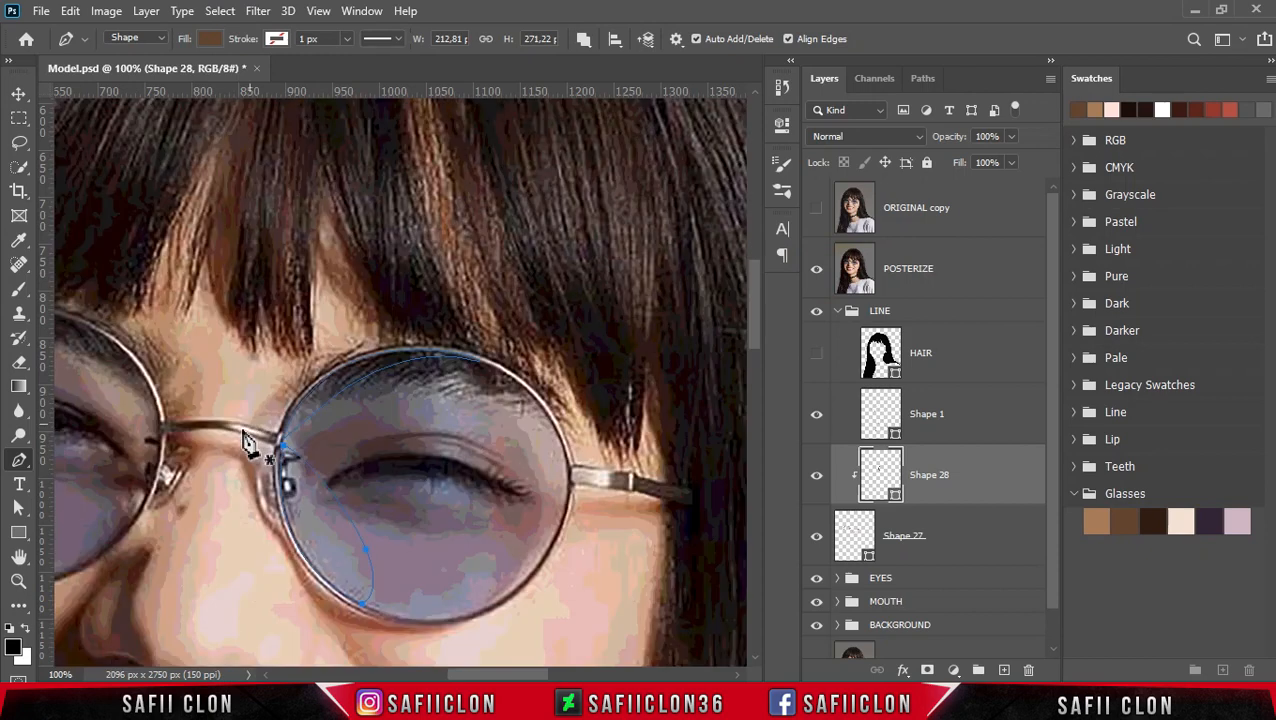
{"action": "mouse_move", "coordinate": [218, 426]}
{"action": "left_mouse_down"}
{"action": "mouse_move", "coordinate": [241, 426]}
{"action": "mouse_move", "coordinate": [222, 414]}
{"action": "left_mouse_up"}
{"action": "scroll", "coordinate": [450, 570], "scroll_direction": "down", "scroll_amount": 1}
{"action": "left_click", "coordinate": [816, 268]}
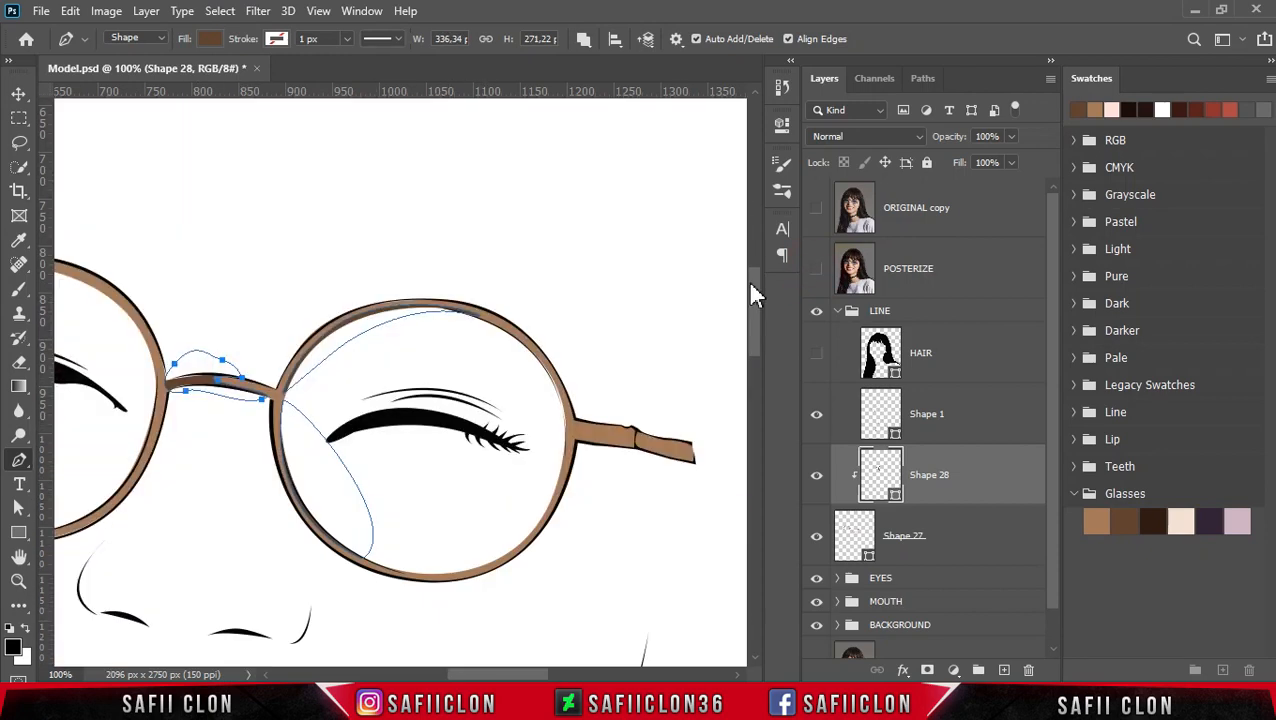
Add closed shading shapes over the outer edge of the right lens's upper rim, on the temple side and the bridge side
{"action": "left_click", "coordinate": [413, 300]}
{"action": "left_click_drag", "start_coordinate": [570, 408], "coordinate": [611, 527]}
{"action": "left_click_drag", "start_coordinate": [562, 327], "coordinate": [522, 256]}
{"action": "left_click", "coordinate": [421, 263]}
{"action": "left_click", "coordinate": [413, 299]}
{"action": "left_click_drag", "start_coordinate": [408, 292], "coordinate": [507, 279]}
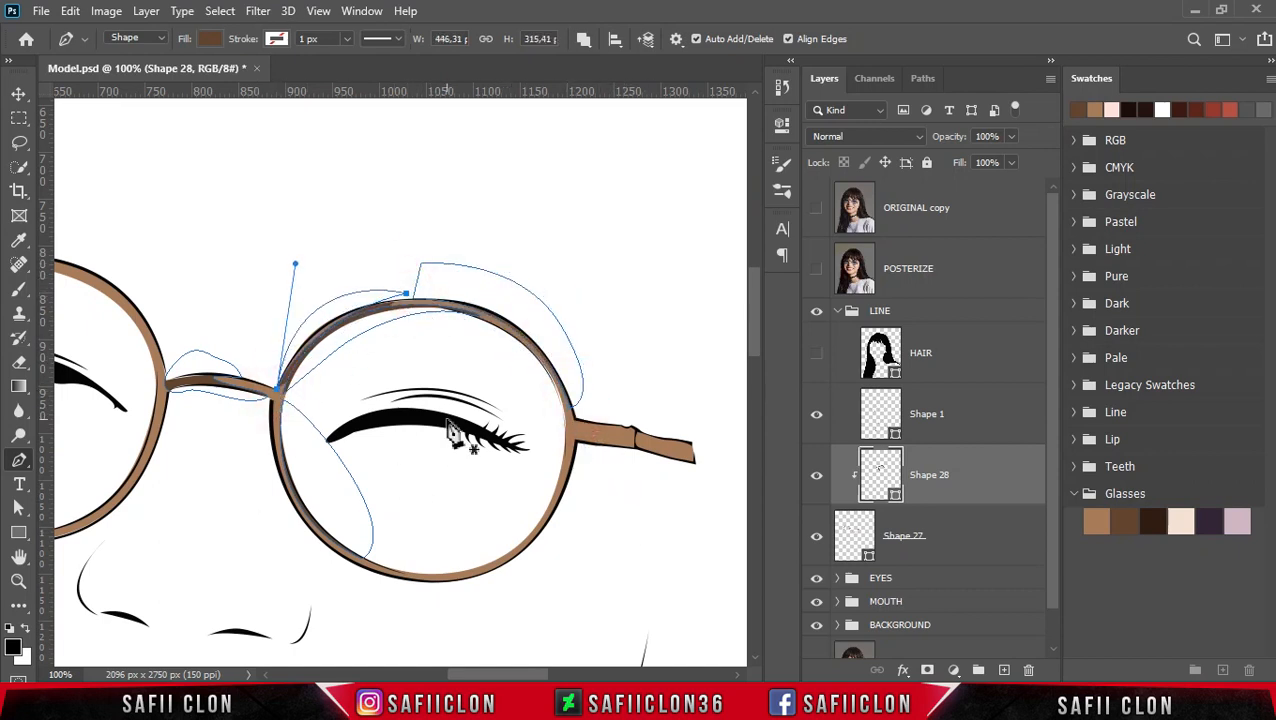
Check the POSTERIZE layer and draw a closed shading shape along the outer edge of the right lens's lower rim
{"action": "left_click", "coordinate": [816, 268]}
{"action": "left_click", "coordinate": [820, 278]}
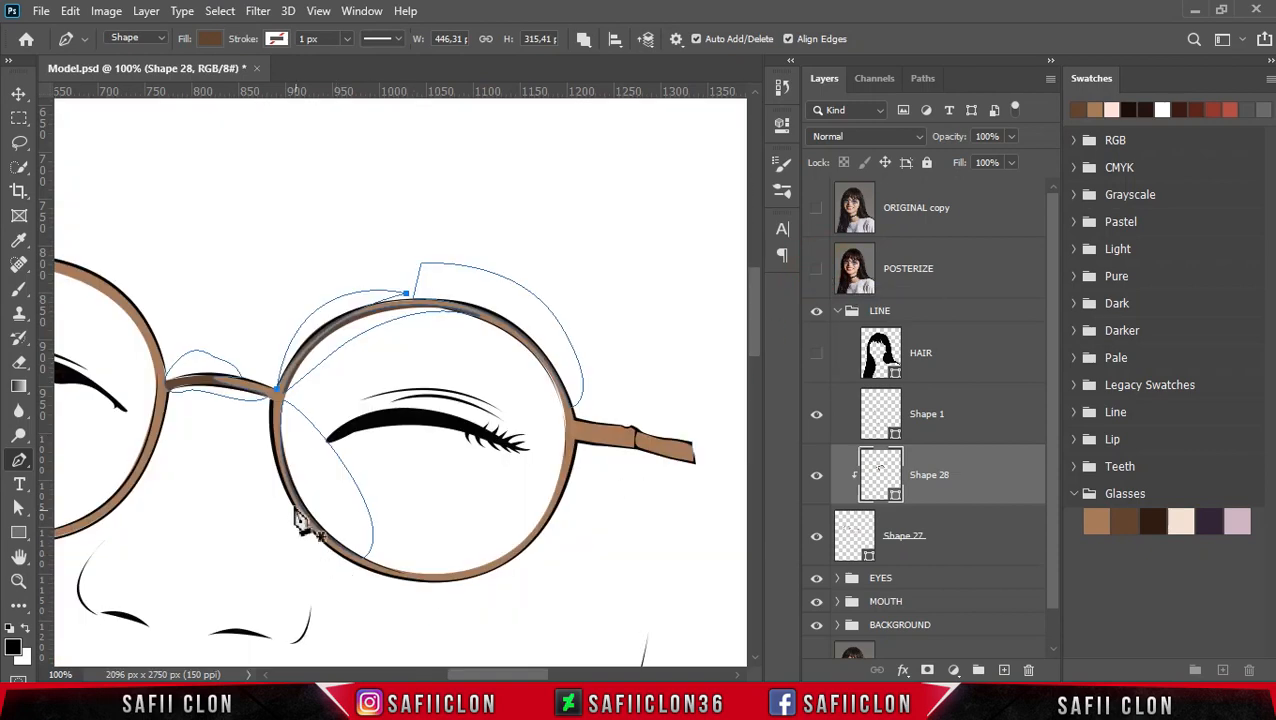
{"action": "left_click_drag", "start_coordinate": [400, 580], "coordinate": [548, 530]}
{"action": "left_click", "coordinate": [400, 580]}
{"action": "left_click_drag", "start_coordinate": [491, 596], "coordinate": [408, 613]}
{"action": "left_click_drag", "start_coordinate": [291, 590], "coordinate": [285, 532]}
{"action": "left_click_drag", "start_coordinate": [283, 518], "coordinate": [279, 492]}
{"action": "left_click", "coordinate": [284, 486]}
Start the left lens's shading path at the bridge side, tracing the upper rim and wrapping over it toward the temple
{"action": "scroll", "coordinate": [537, 655], "scroll_direction": "left", "scroll_amount": 5}
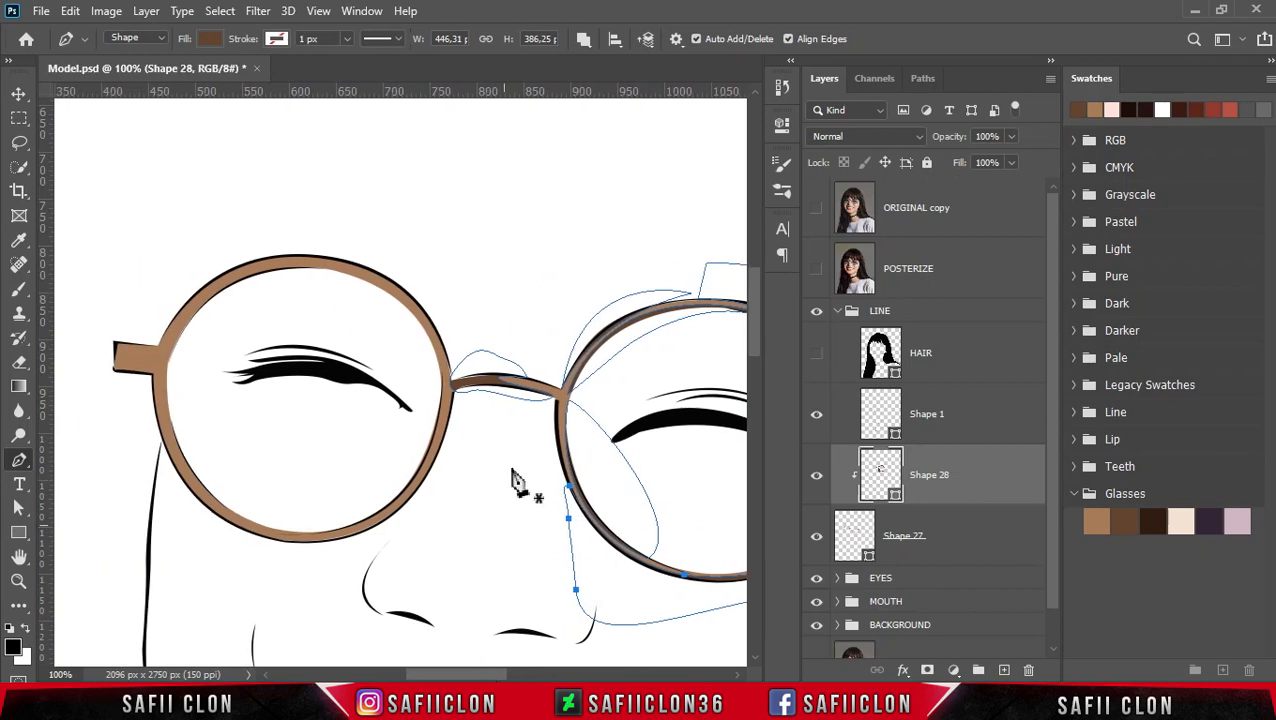
{"action": "left_click", "coordinate": [816, 268]}
{"action": "left_click", "coordinate": [816, 268]}
{"action": "left_click", "coordinate": [816, 268]}
{"action": "left_click", "coordinate": [816, 268]}
{"action": "left_click", "coordinate": [438, 413]}
{"action": "left_click_drag", "start_coordinate": [423, 325], "coordinate": [388, 278]}
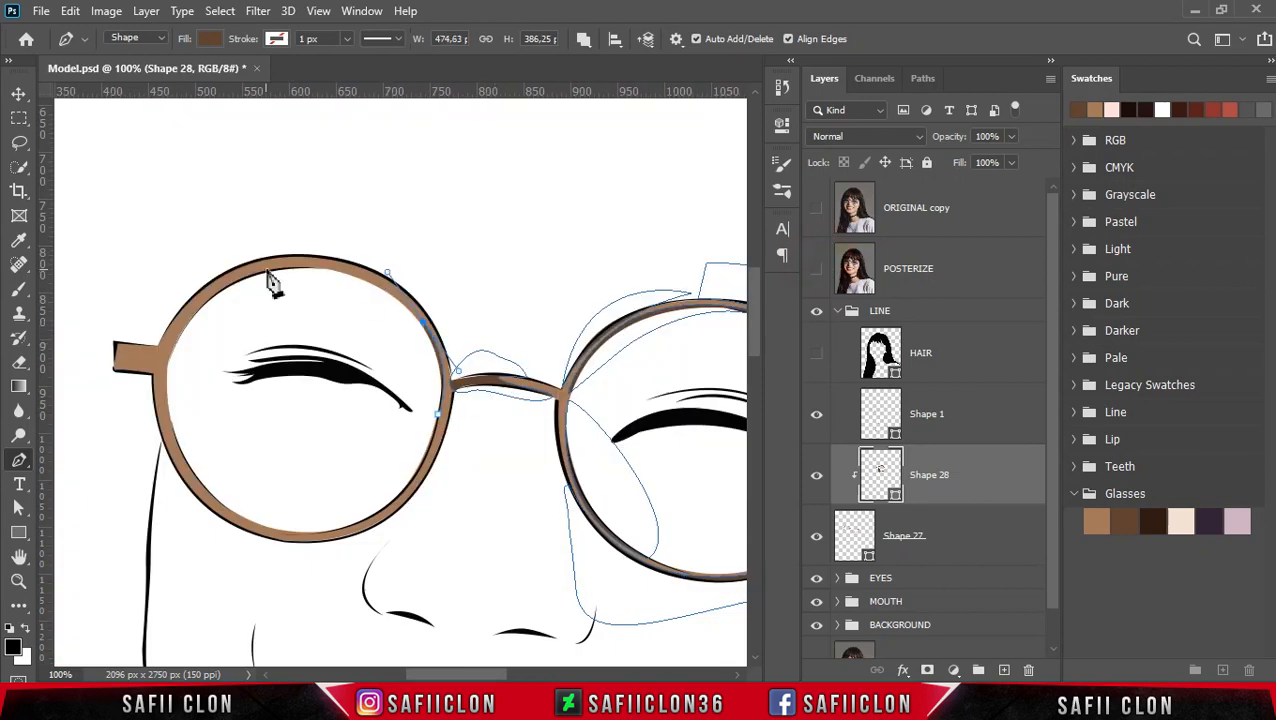
{"action": "left_click_drag", "start_coordinate": [266, 270], "coordinate": [424, 280]}
{"action": "left_click_drag", "start_coordinate": [309, 235], "coordinate": [199, 245]}
{"action": "left_click_drag", "start_coordinate": [168, 291], "coordinate": [101, 391]}
Continue the left lens's shading path around the temple stub and lower outer rim, close it through the lens, and deselect it
{"action": "left_click", "coordinate": [816, 268]}
{"action": "left_click", "coordinate": [816, 268]}
{"action": "left_click_drag", "start_coordinate": [136, 398], "coordinate": [141, 386]}
{"action": "left_click_drag", "start_coordinate": [247, 535], "coordinate": [352, 557]}
{"action": "left_click", "coordinate": [816, 268]}
{"action": "left_click", "coordinate": [816, 268]}
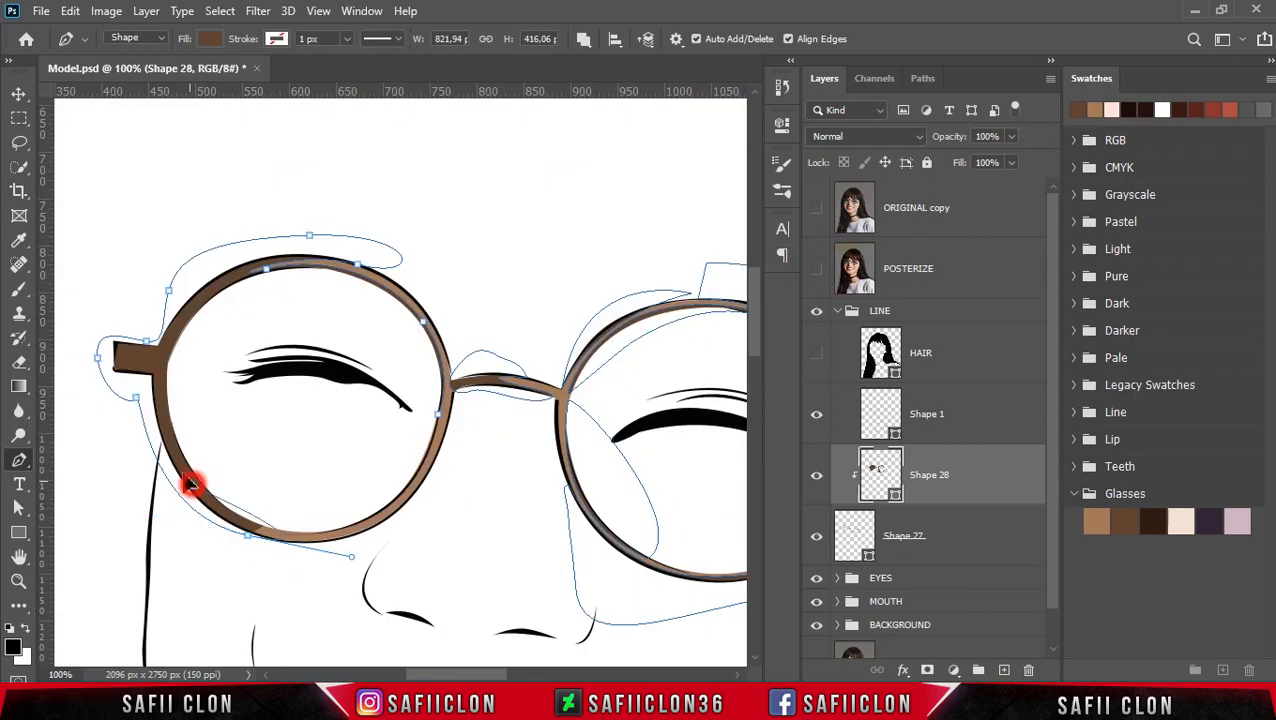
{"action": "left_click", "coordinate": [160, 401]}
{"action": "left_click_drag", "start_coordinate": [319, 532], "coordinate": [365, 527]}
{"action": "left_click_drag", "start_coordinate": [305, 408], "coordinate": [177, 413]}
{"action": "left_click_drag", "start_coordinate": [173, 369], "coordinate": [453, 367]}
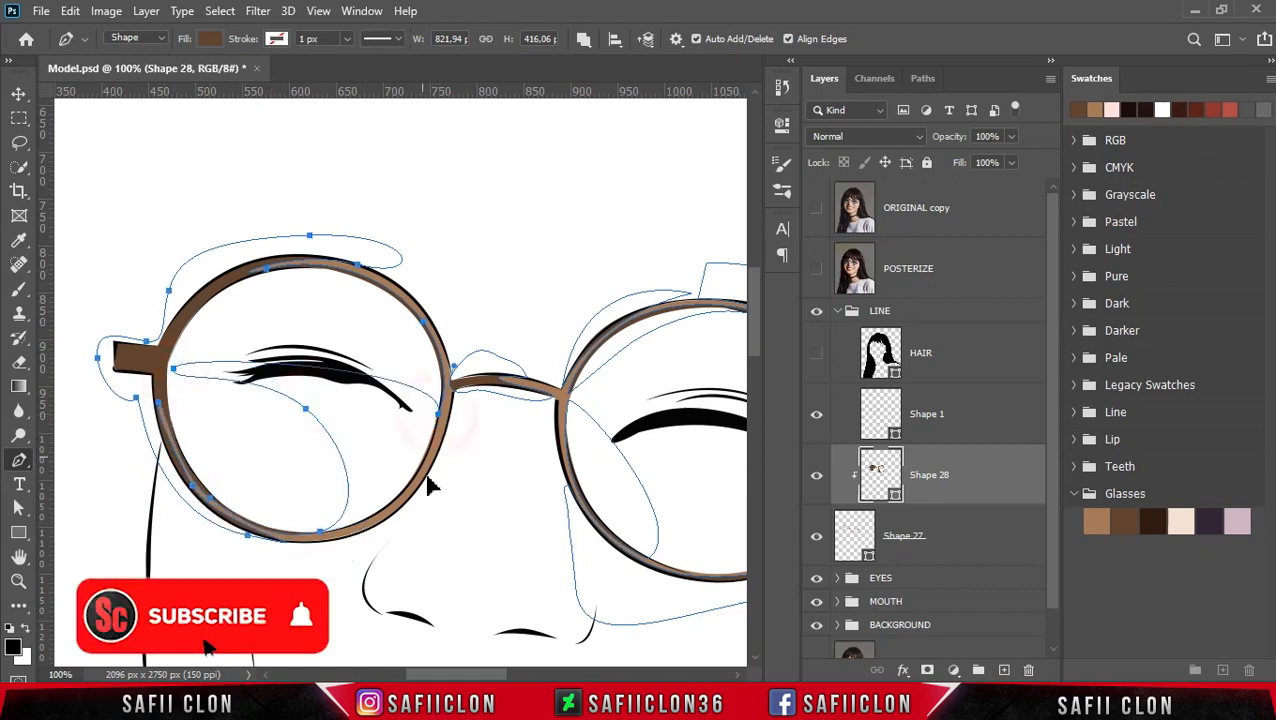
{"action": "left_click_drag", "start_coordinate": [427, 478], "coordinate": [425, 492]}
{"action": "left_click", "coordinate": [458, 210], "text": "ctrl"}
Draw a small shading shape at the right temple arm's hinge, following the POSTERIZE layer
{"action": "key", "text": "ctrl+minus"}
{"action": "key", "text": "ctrl+minus"}
{"action": "key", "text": "ctrl+minus"}
{"action": "key", "text": "ctrl+plus"}
{"action": "key", "text": "ctrl+plus"}
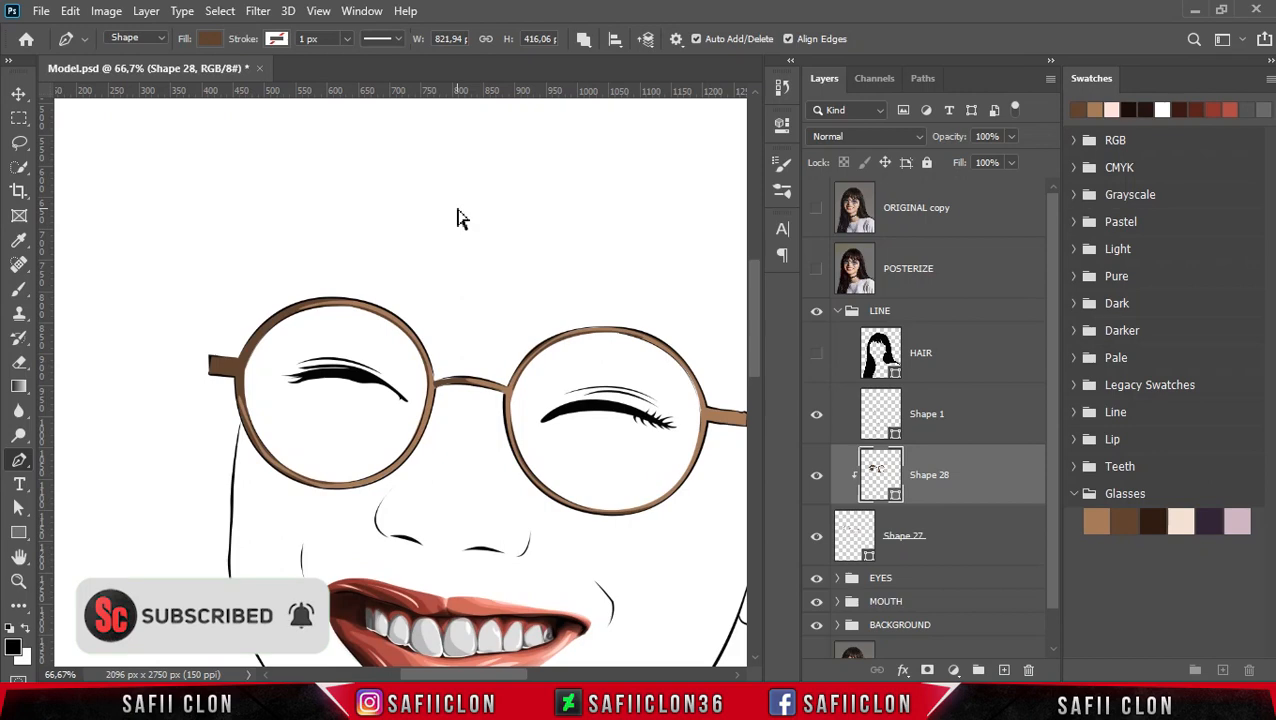
{"action": "scroll", "coordinate": [615, 251], "scroll_direction": "right", "scroll_amount": 3}
{"action": "left_click", "coordinate": [816, 268]}
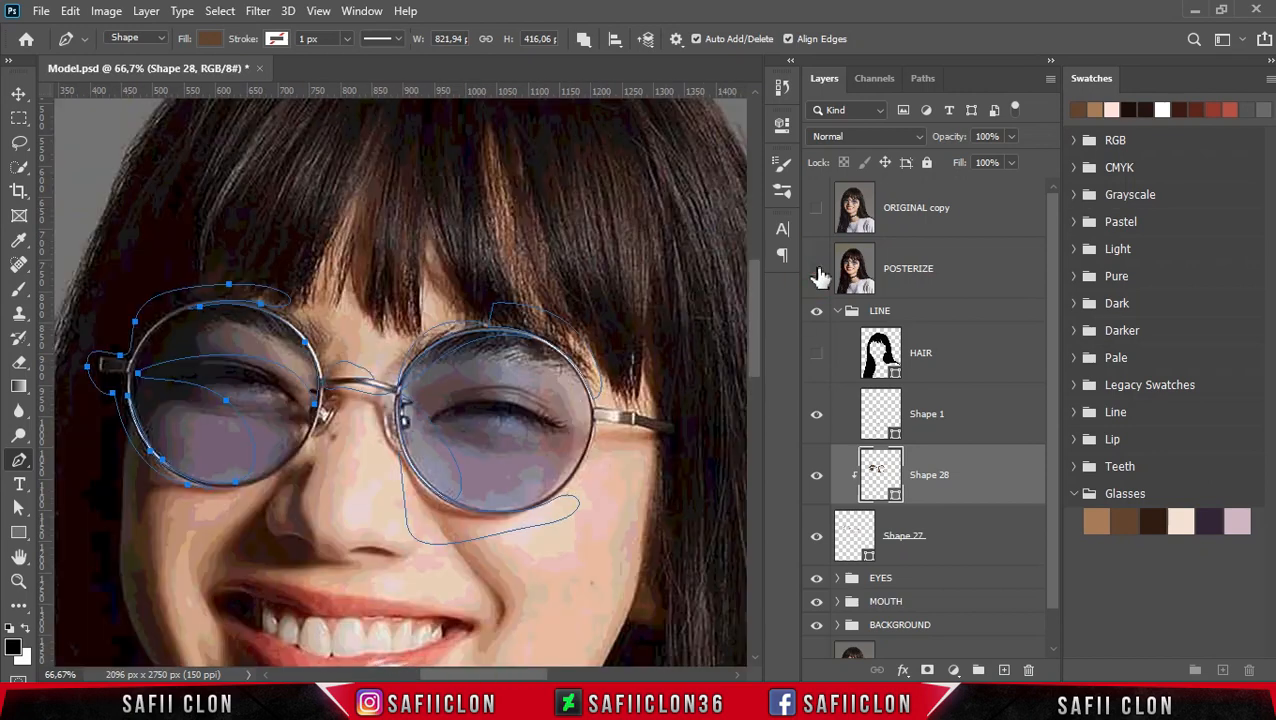
{"action": "left_click", "coordinate": [620, 413]}
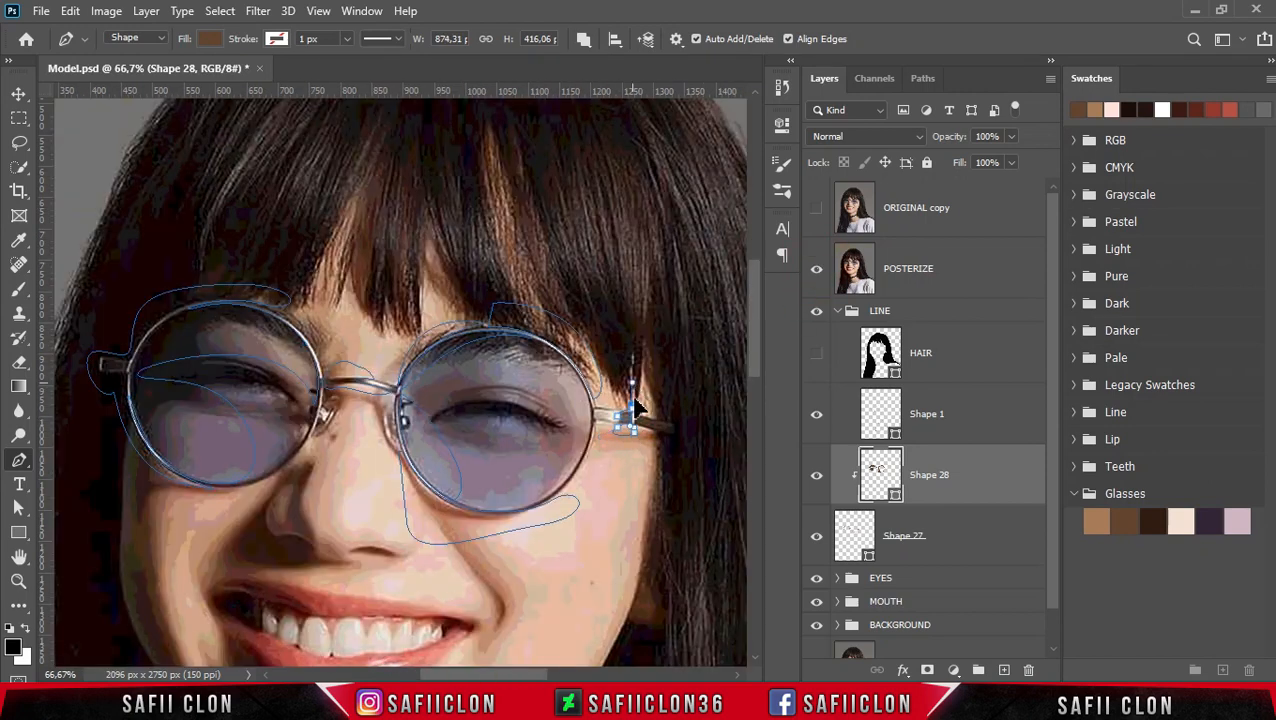
Draw a closed shading shape over the right temple arm's end and compare the frame with the POSTERIZE layer
{"action": "left_click", "coordinate": [643, 398]}
{"action": "left_click_drag", "start_coordinate": [636, 419], "coordinate": [635, 436]}
{"action": "left_click", "coordinate": [640, 452]}
{"action": "left_click_drag", "start_coordinate": [684, 443], "coordinate": [683, 416]}
{"action": "left_click", "coordinate": [662, 397]}
{"action": "left_click", "coordinate": [643, 398]}
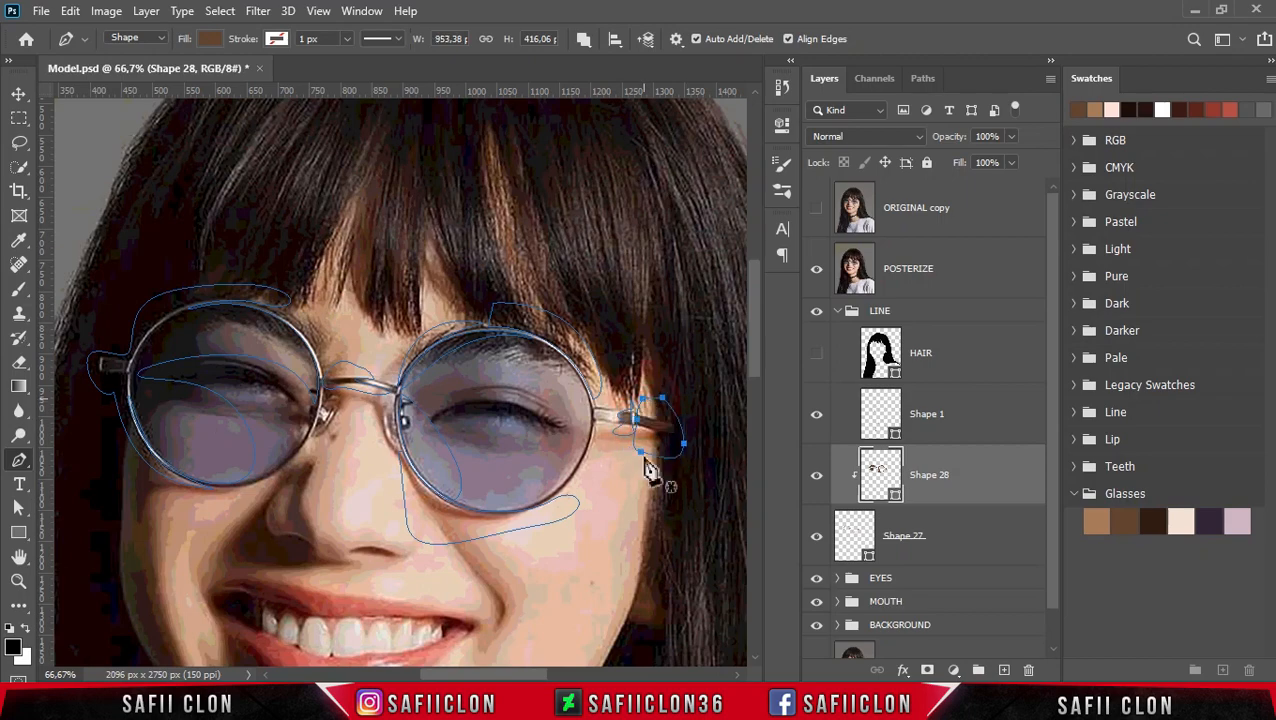
{"action": "left_click", "coordinate": [818, 272]}
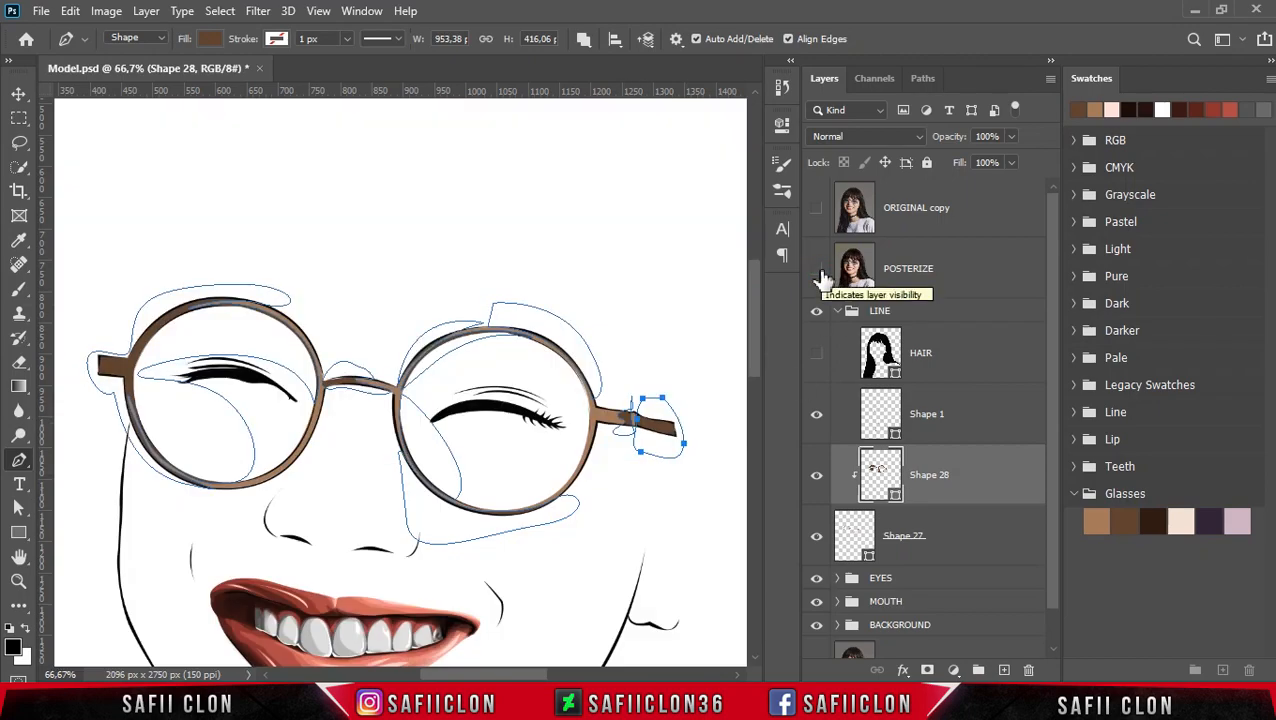
{"action": "left_click", "coordinate": [818, 273]}
{"action": "left_click", "coordinate": [820, 271]}
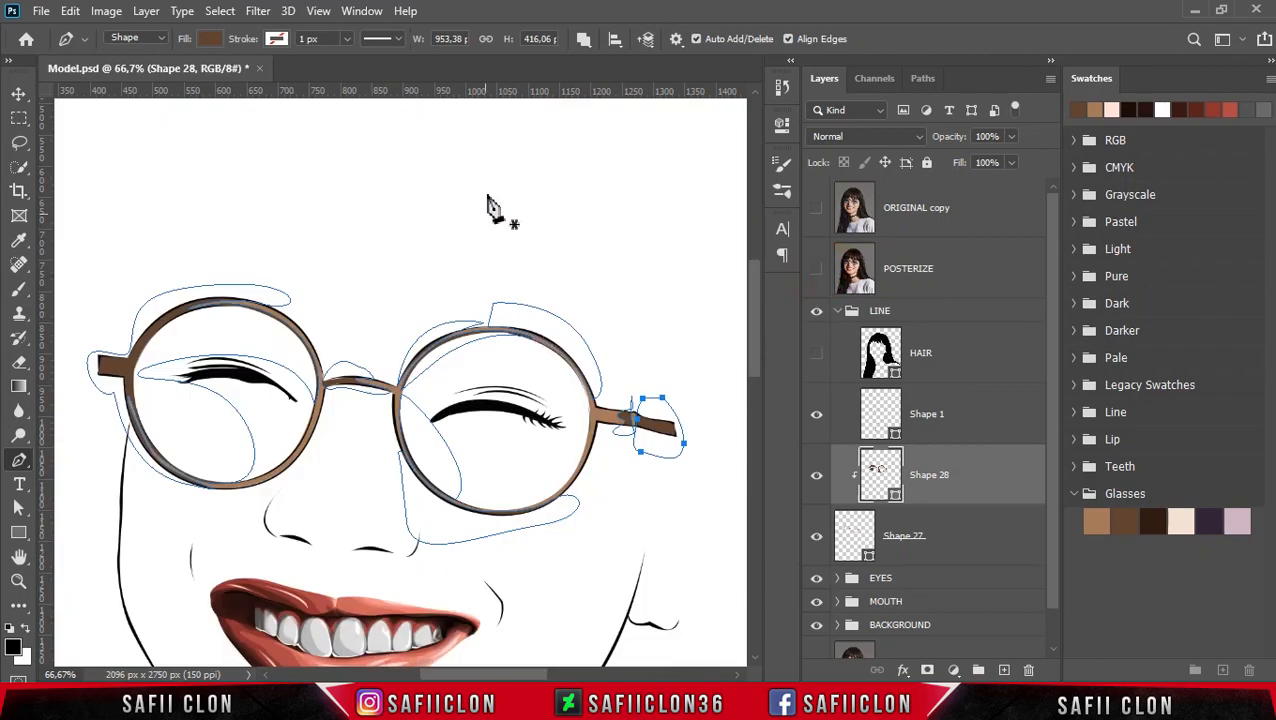
Set the path operation to New Layer and draw a thin crescent about 104 × 126 px along the right lens's upper outer rim
{"action": "left_click", "coordinate": [583, 38]}
{"action": "left_click", "coordinate": [608, 66]}
{"action": "left_click_drag", "start_coordinate": [530, 676], "coordinate": [522, 676]}
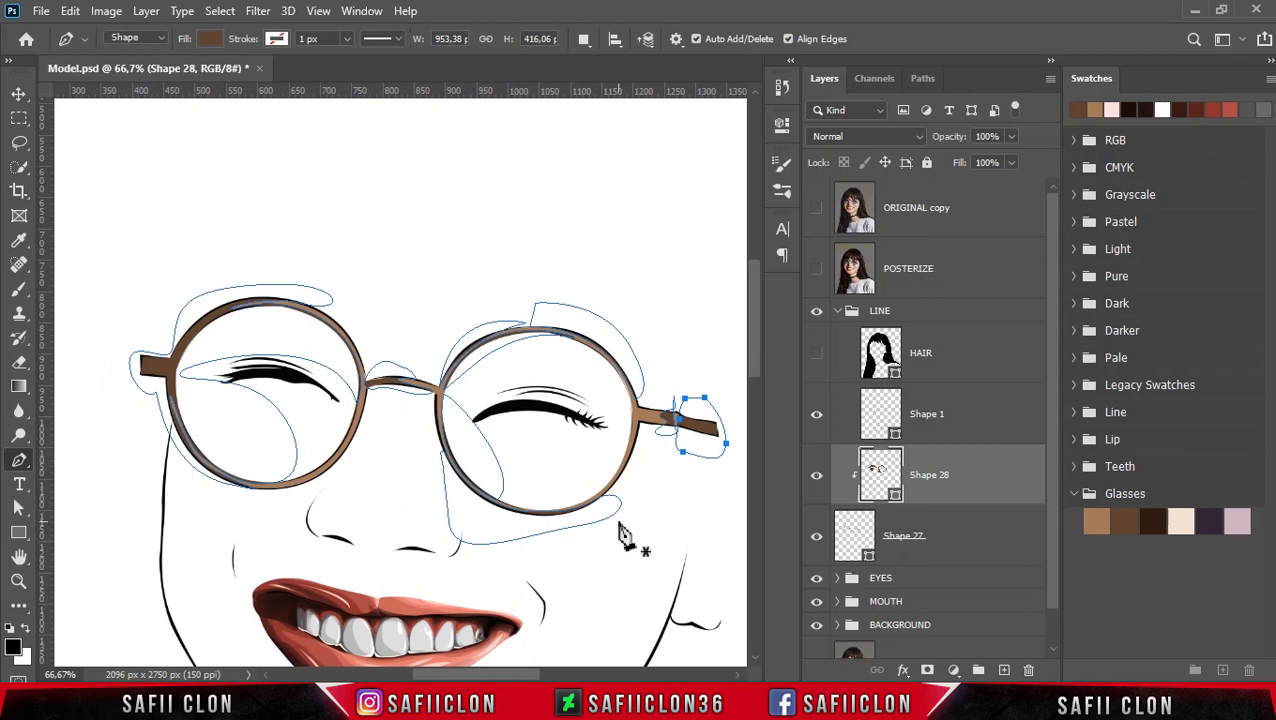
{"action": "left_click", "coordinate": [818, 276]}
{"action": "left_click", "coordinate": [818, 272]}
{"action": "left_click", "coordinate": [635, 418]}
{"action": "left_click_drag", "start_coordinate": [570, 339], "coordinate": [512, 321]}
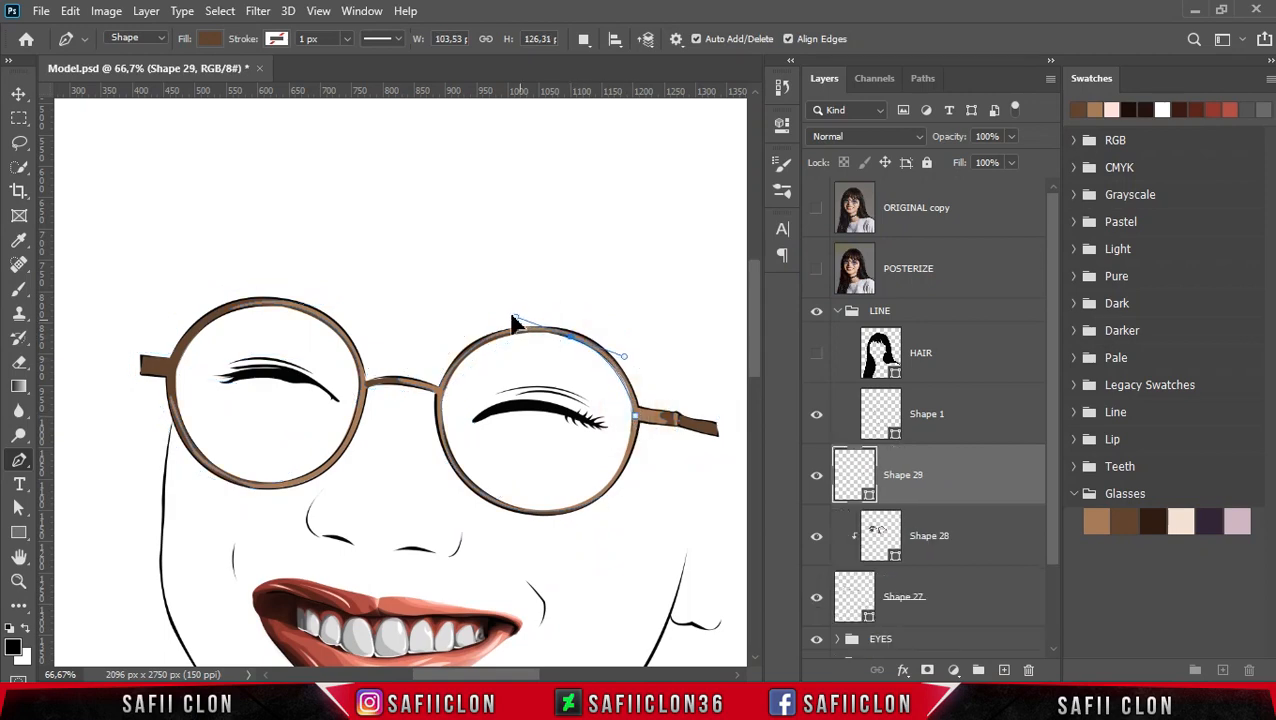
{"action": "left_click", "coordinate": [570, 336], "text": "alt"}
{"action": "left_click", "coordinate": [636, 418]}
{"action": "left_click_drag", "start_coordinate": [645, 460], "coordinate": [657, 510]}
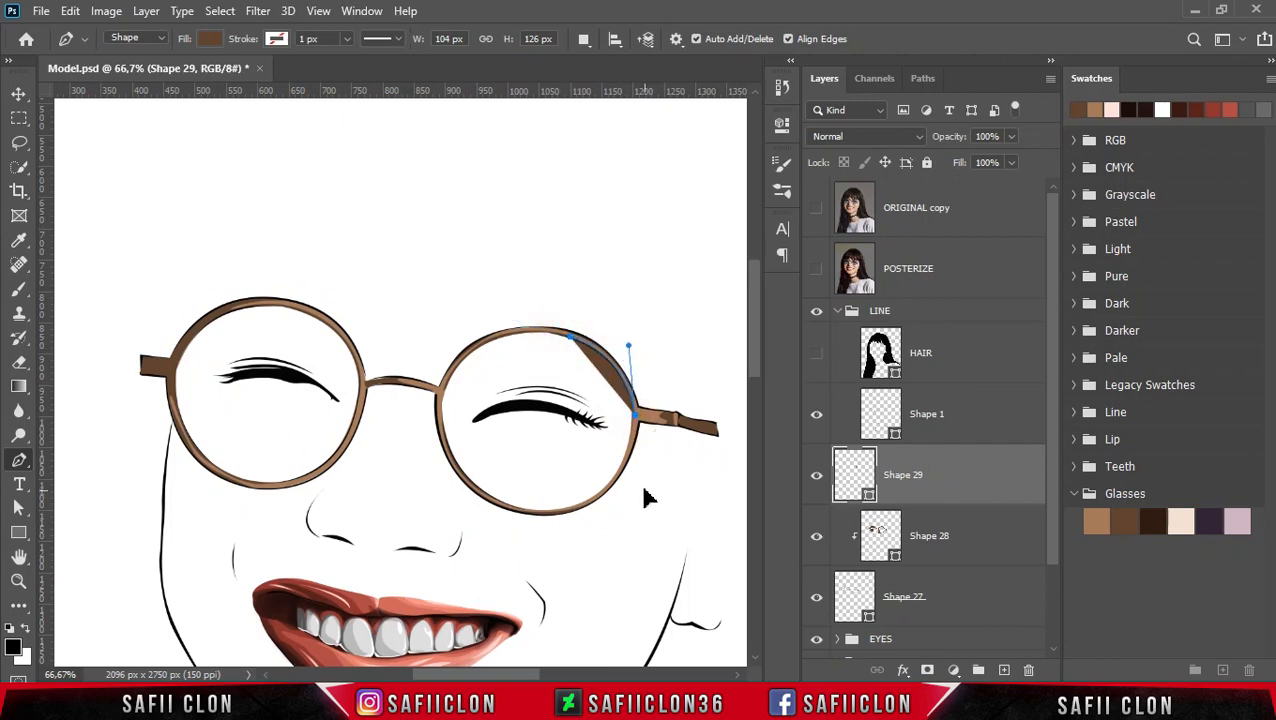
{"action": "key", "text": "ctrl+z"}
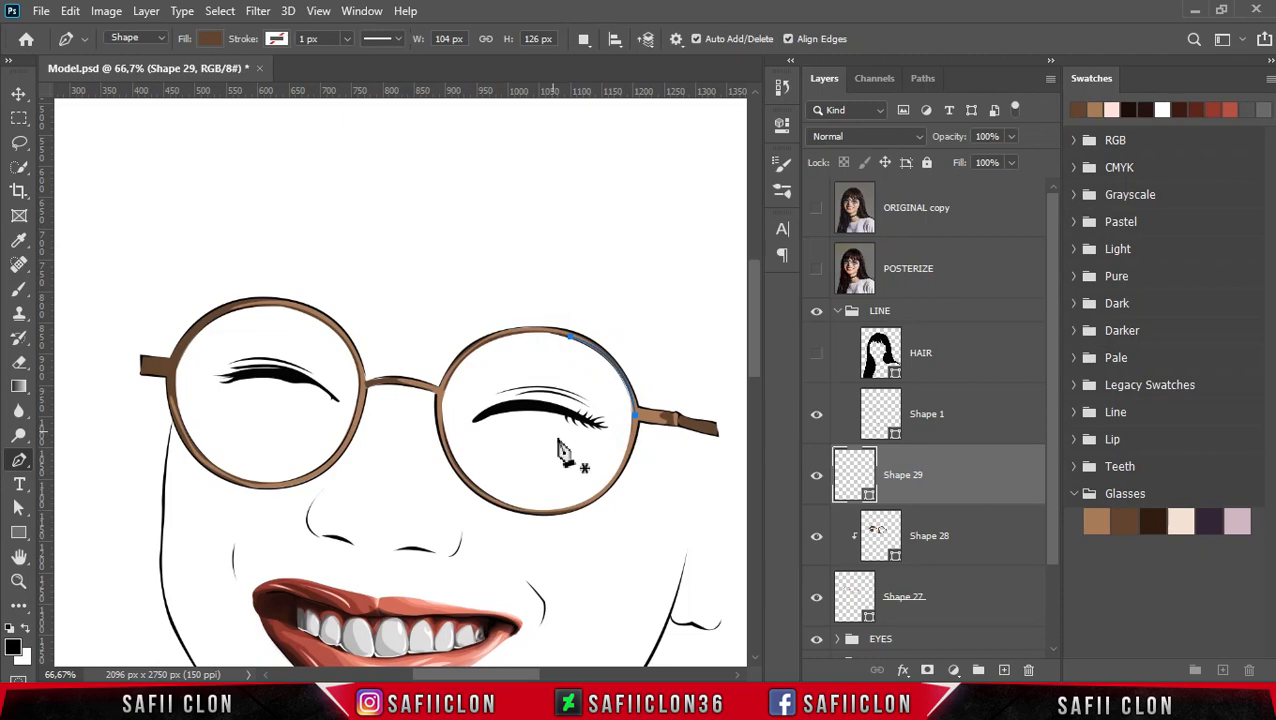
Fill the thin crescent with the cream Glasses swatch (RGB 241, 224, 211) and clip it to the frame
{"action": "double_click", "coordinate": [869, 495]}
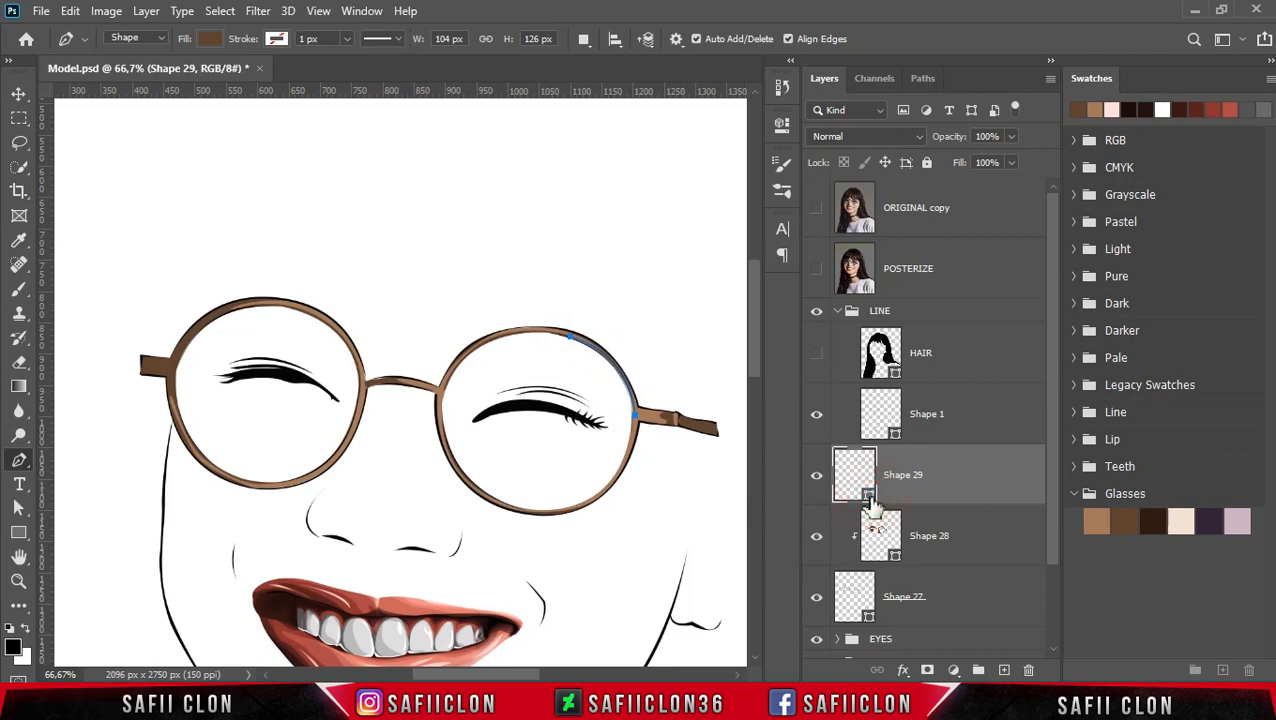
{"action": "left_click", "coordinate": [1180, 522]}
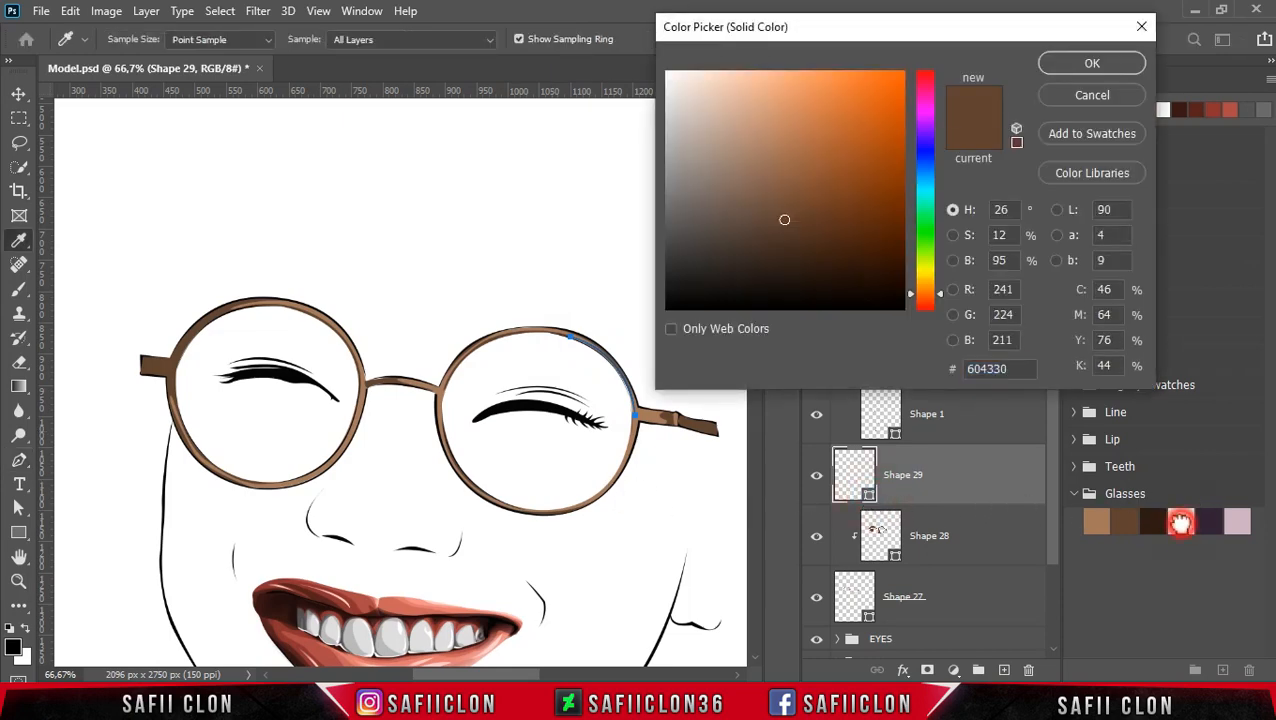
{"action": "left_click", "coordinate": [1093, 64]}
{"action": "right_click", "coordinate": [965, 477]}
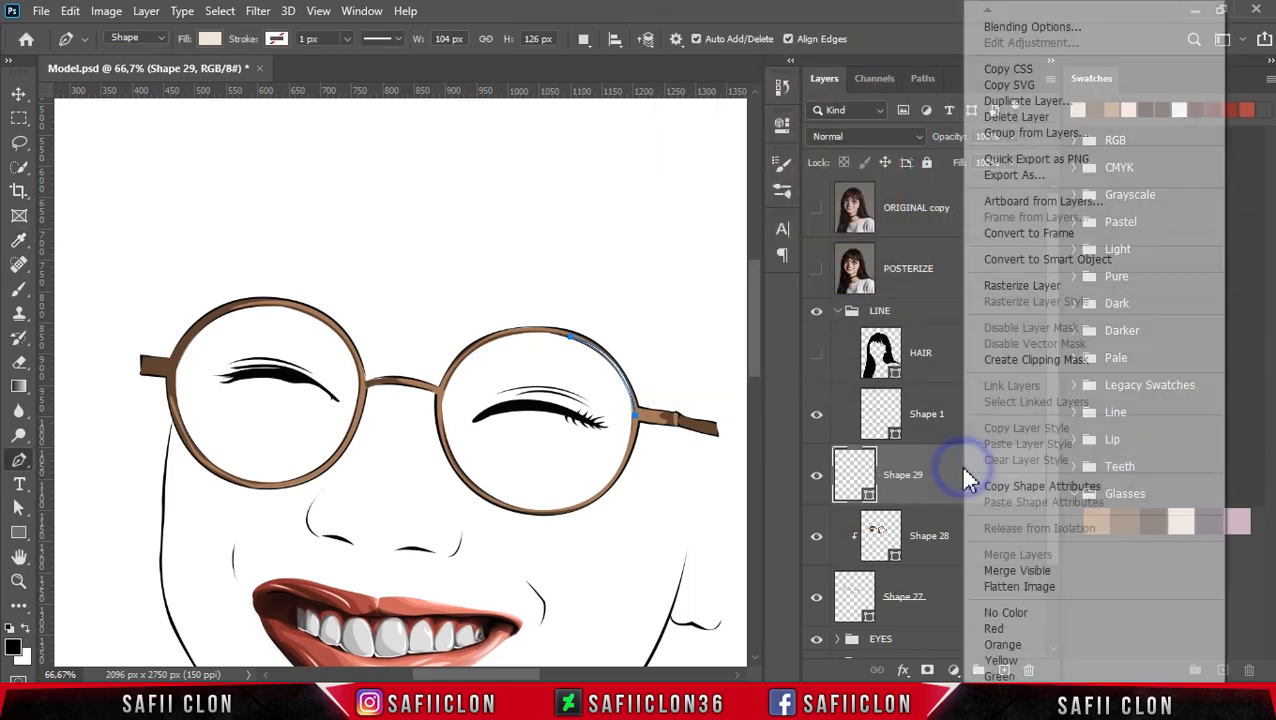
{"action": "left_click", "coordinate": [1030, 360]}
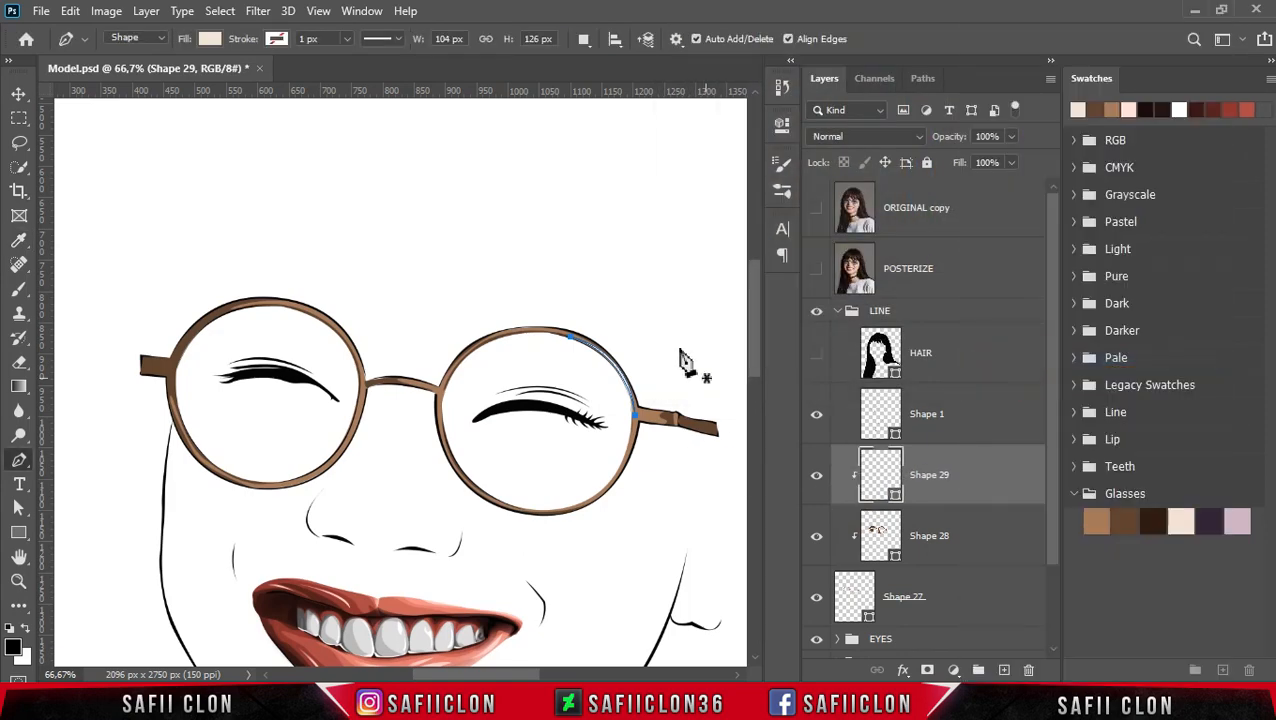
Set the path operation to Combine Shapes and draw a thin cream highlight along the right lens's lower bridge-side rim
{"action": "left_click", "coordinate": [585, 40]}
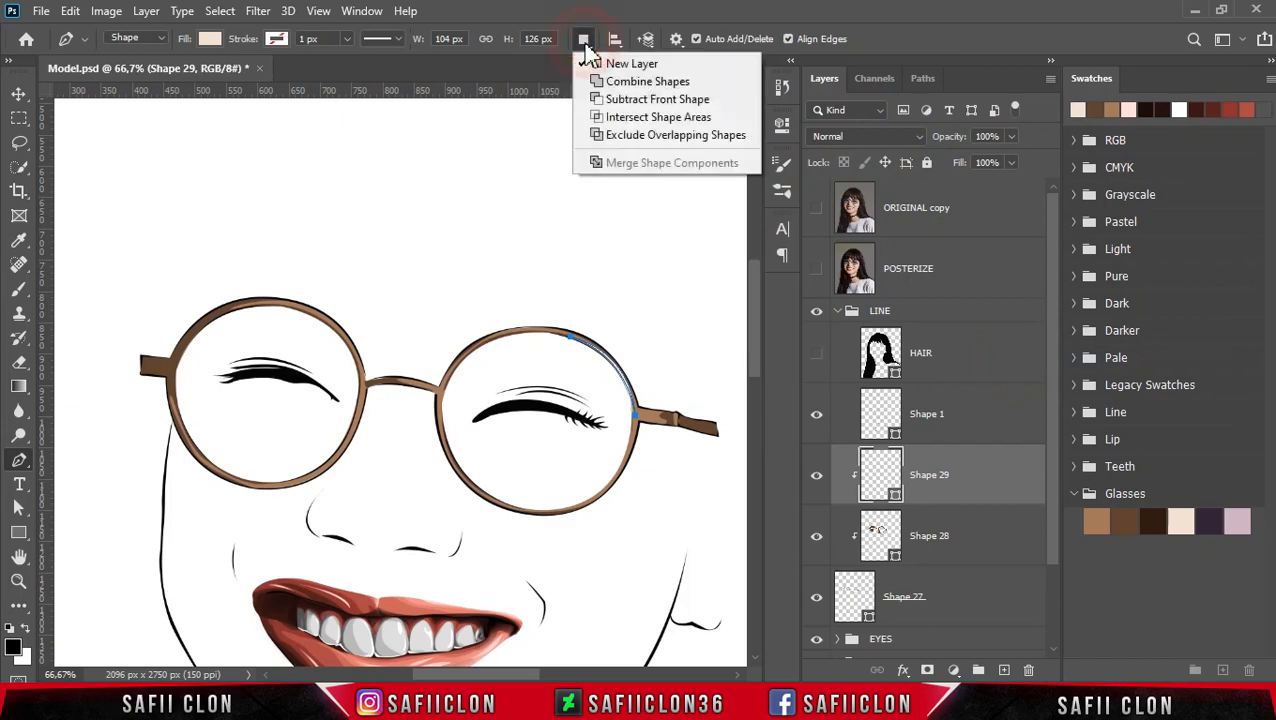
{"action": "left_click", "coordinate": [628, 88]}
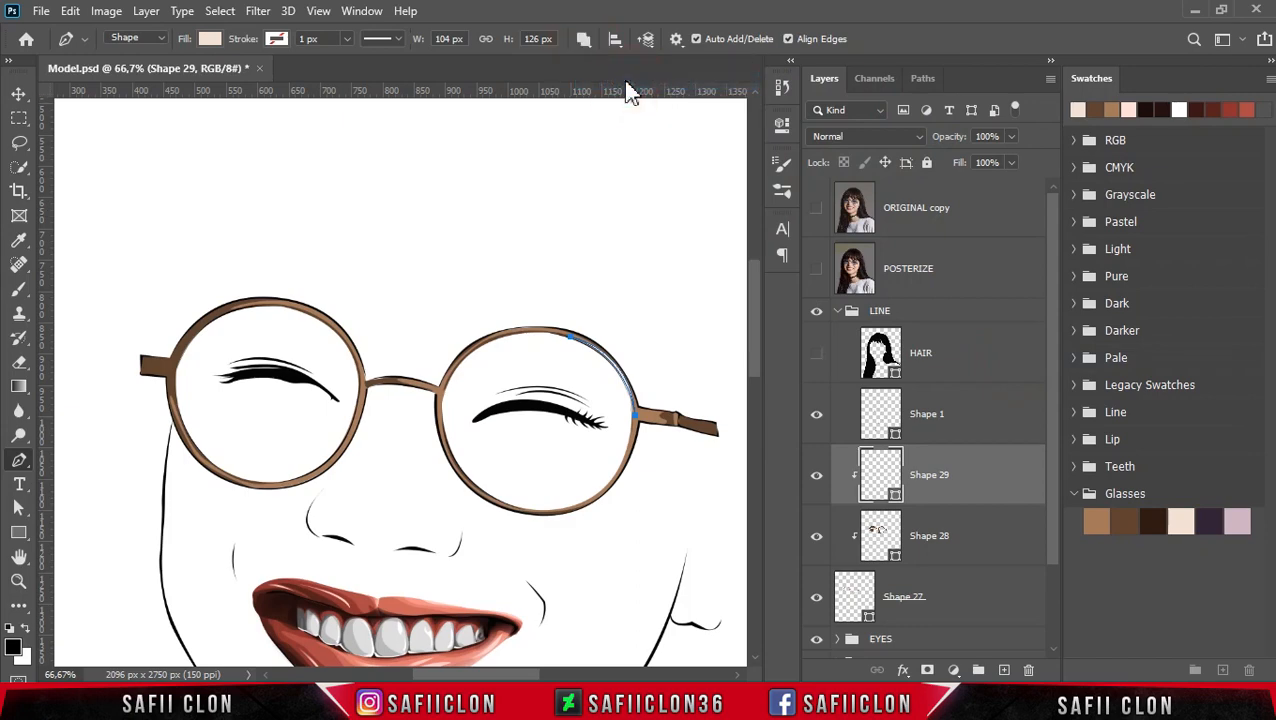
{"action": "left_click", "coordinate": [817, 272]}
{"action": "left_click_drag", "start_coordinate": [510, 508], "coordinate": [590, 548]}
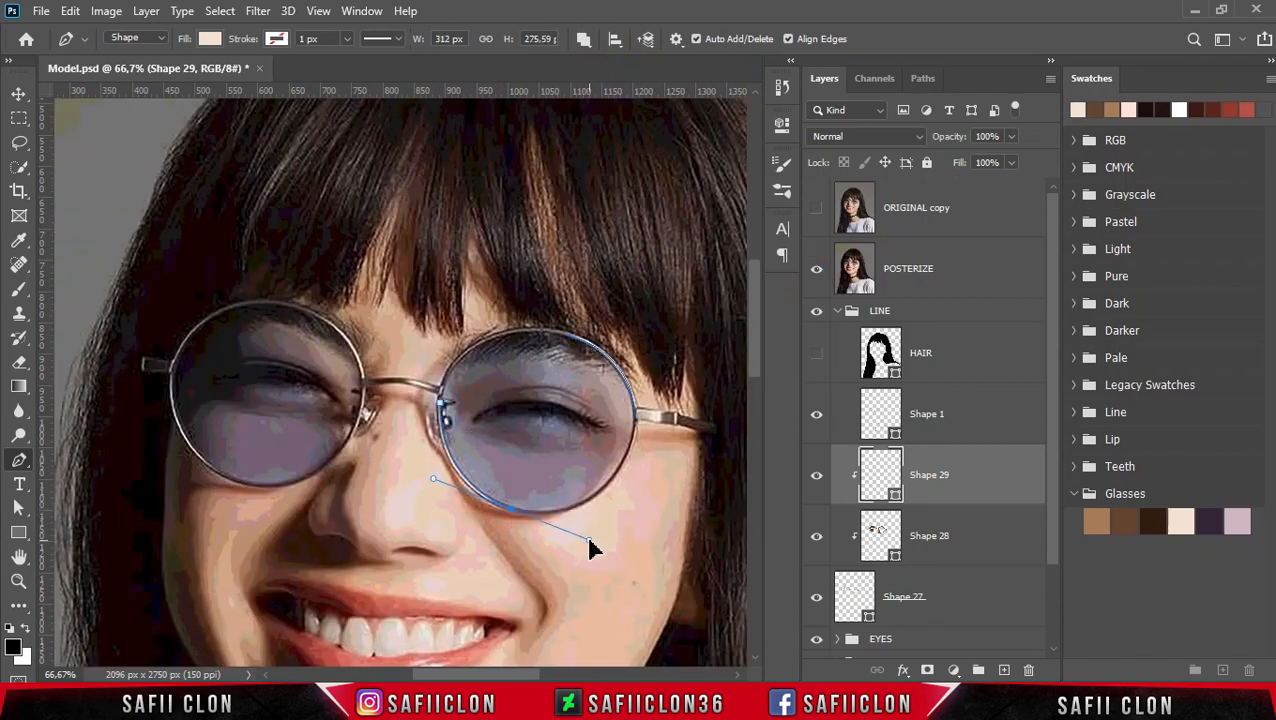
{"action": "left_click", "coordinate": [817, 272]}
{"action": "left_click", "coordinate": [510, 508], "text": "alt"}
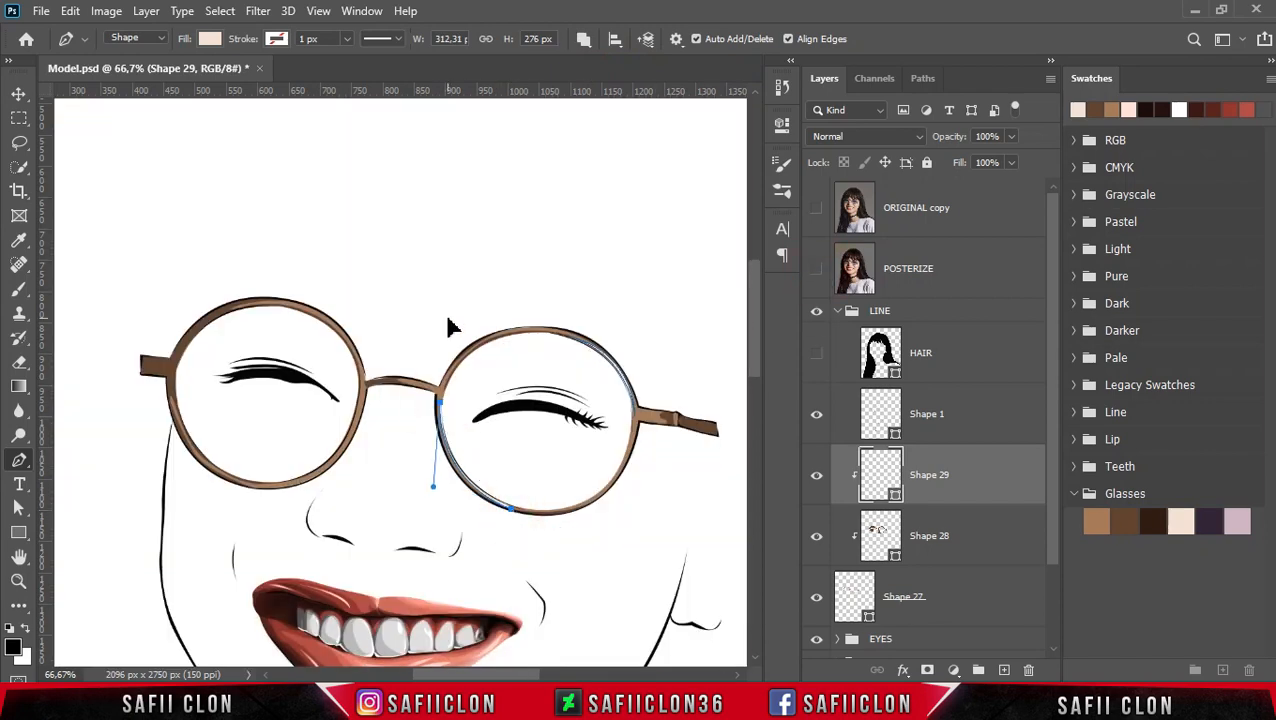
Add a thin cream highlight along the left lens's upper bridge-side rim, using the POSTERIZE layer as reference
{"action": "left_click", "coordinate": [817, 272]}
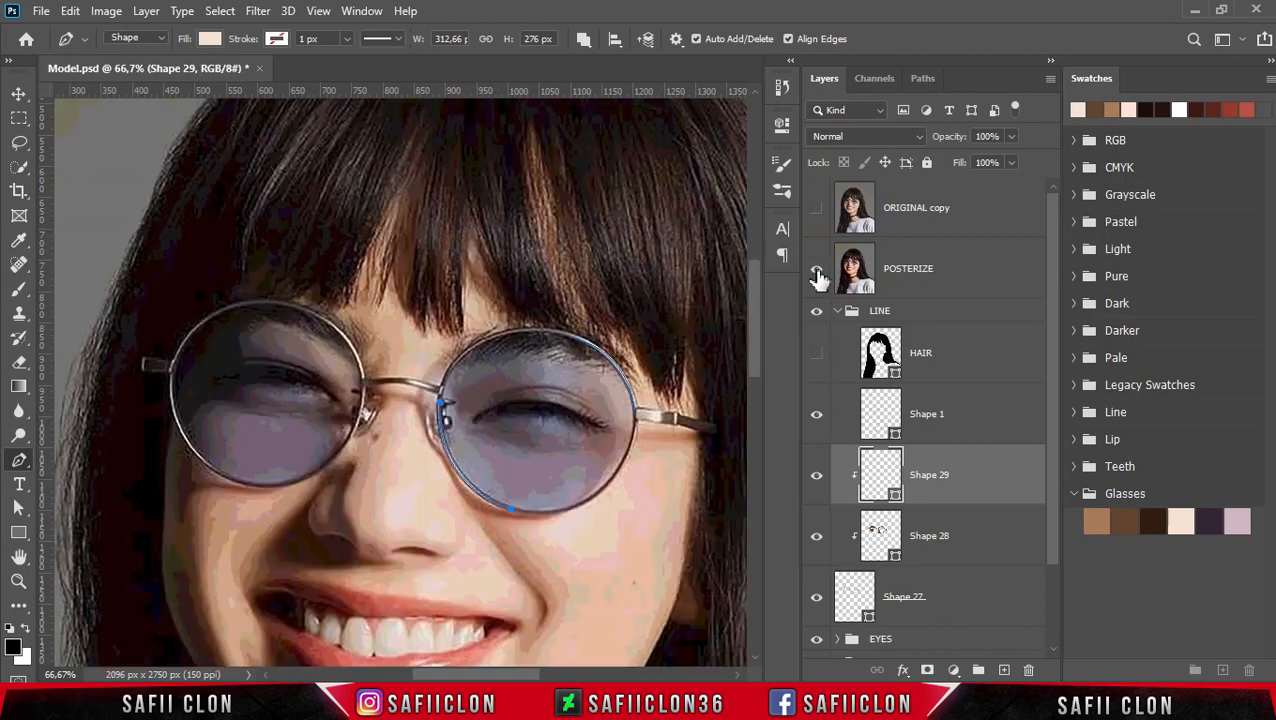
{"action": "left_click", "coordinate": [817, 272]}
{"action": "left_click_drag", "start_coordinate": [306, 311], "coordinate": [256, 296]}
{"action": "left_click", "coordinate": [307, 312], "text": "alt"}
{"action": "left_click_drag", "start_coordinate": [362, 381], "coordinate": [379, 457]}
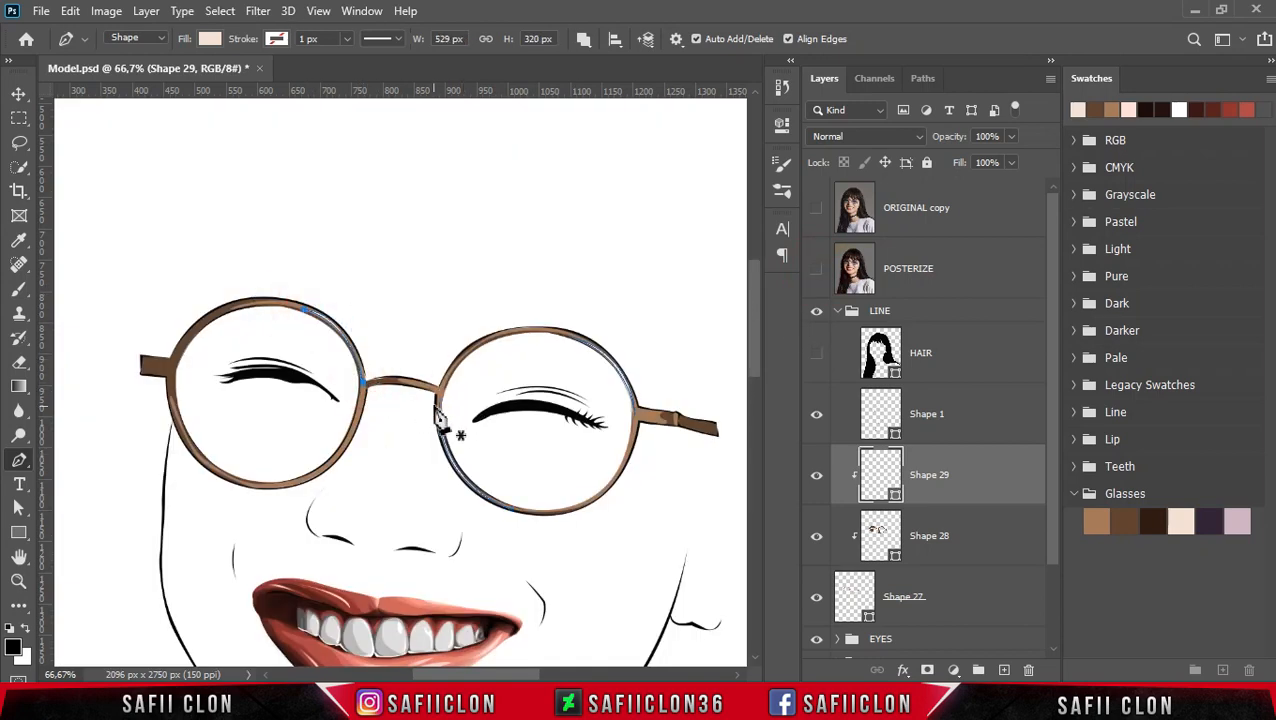
Add thin cream highlights on the glasses' bridge and along the left lens's lower outer rim, using the POSTERIZE layer as reference
{"action": "left_click", "coordinate": [817, 272]}
{"action": "left_click", "coordinate": [438, 390]}
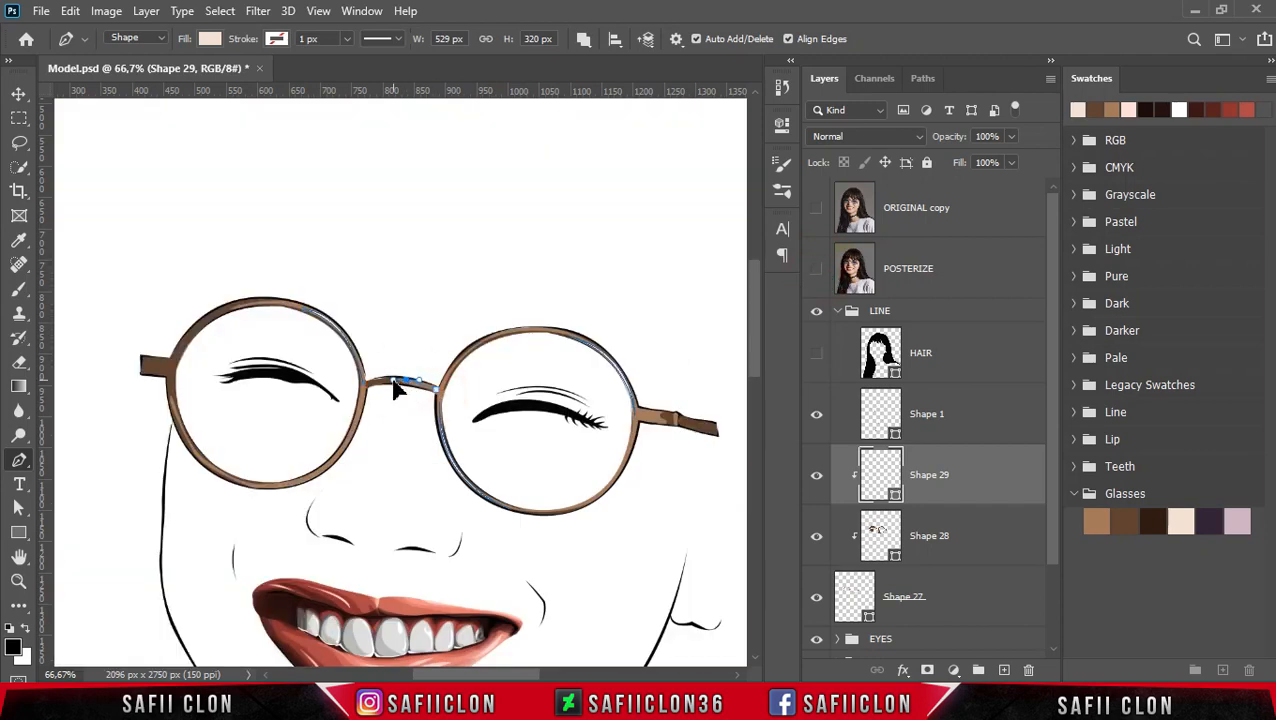
{"action": "left_click", "coordinate": [817, 270]}
{"action": "left_click", "coordinate": [817, 270]}
{"action": "left_click", "coordinate": [233, 479]}
{"action": "left_click_drag", "start_coordinate": [171, 372], "coordinate": [171, 288]}
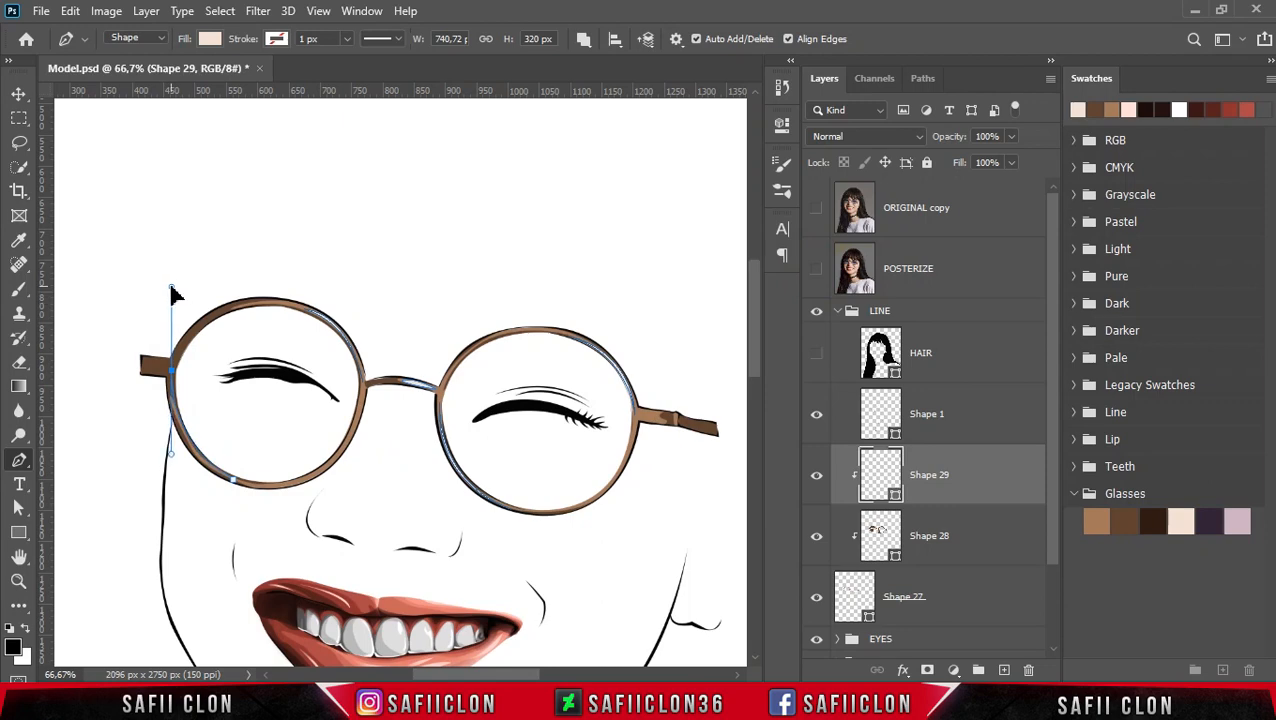
{"action": "left_click_drag", "start_coordinate": [233, 481], "coordinate": [304, 511]}
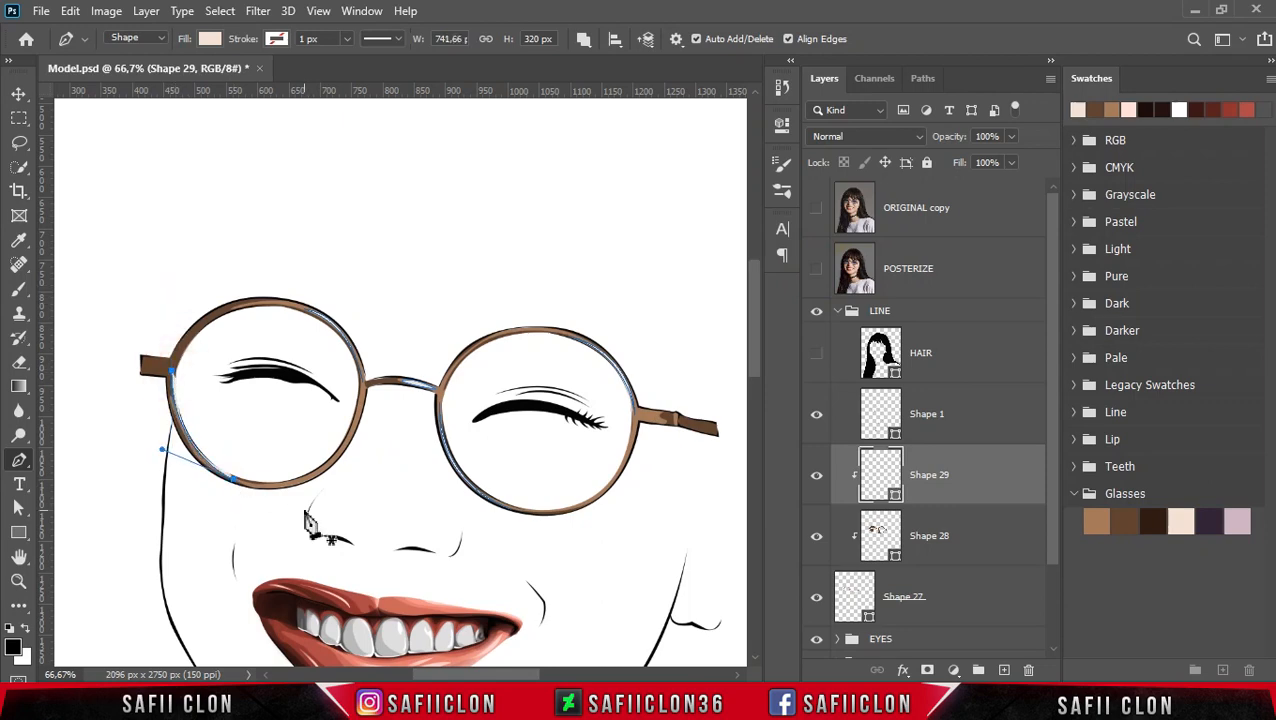
Add a thin cream highlight along the left lens's lower bridge-side rim, checking it against the POSTERIZE layer
{"action": "left_click", "coordinate": [817, 270]}
{"action": "left_click", "coordinate": [817, 270]}
{"action": "left_click", "coordinate": [365, 392]}
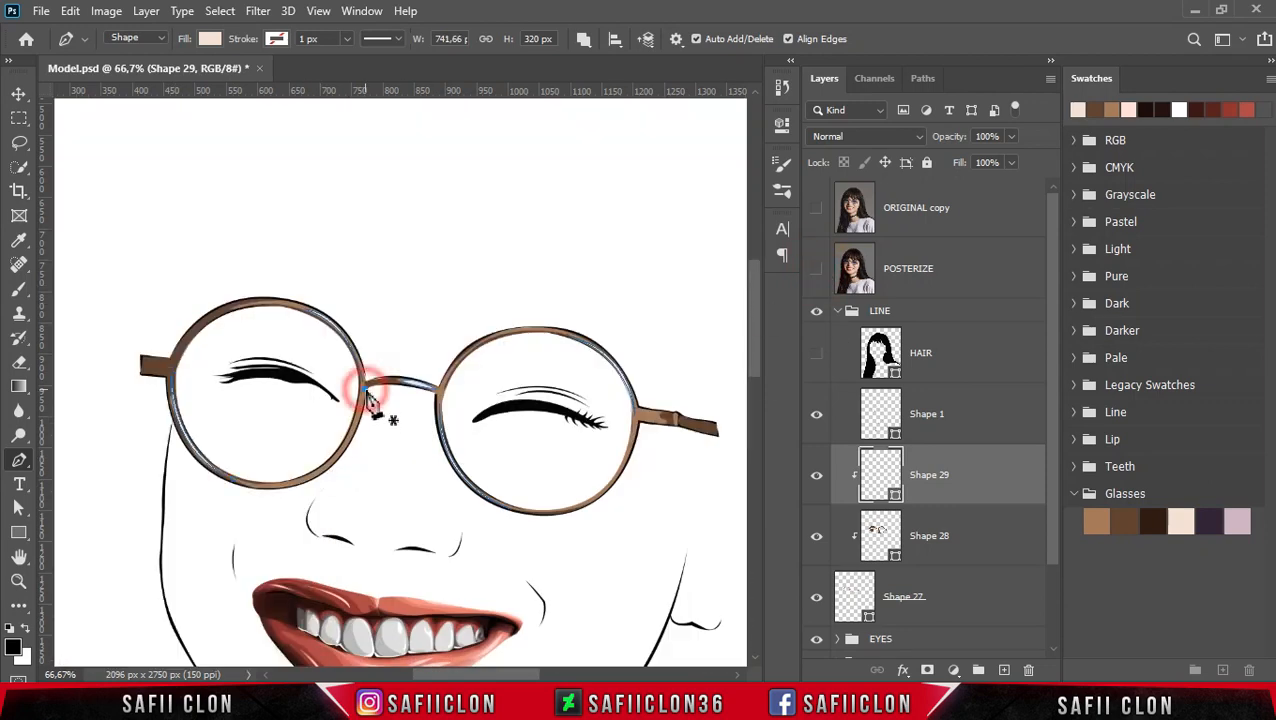
{"action": "left_click", "coordinate": [320, 474]}
{"action": "left_click_drag", "start_coordinate": [365, 390], "coordinate": [355, 348]}
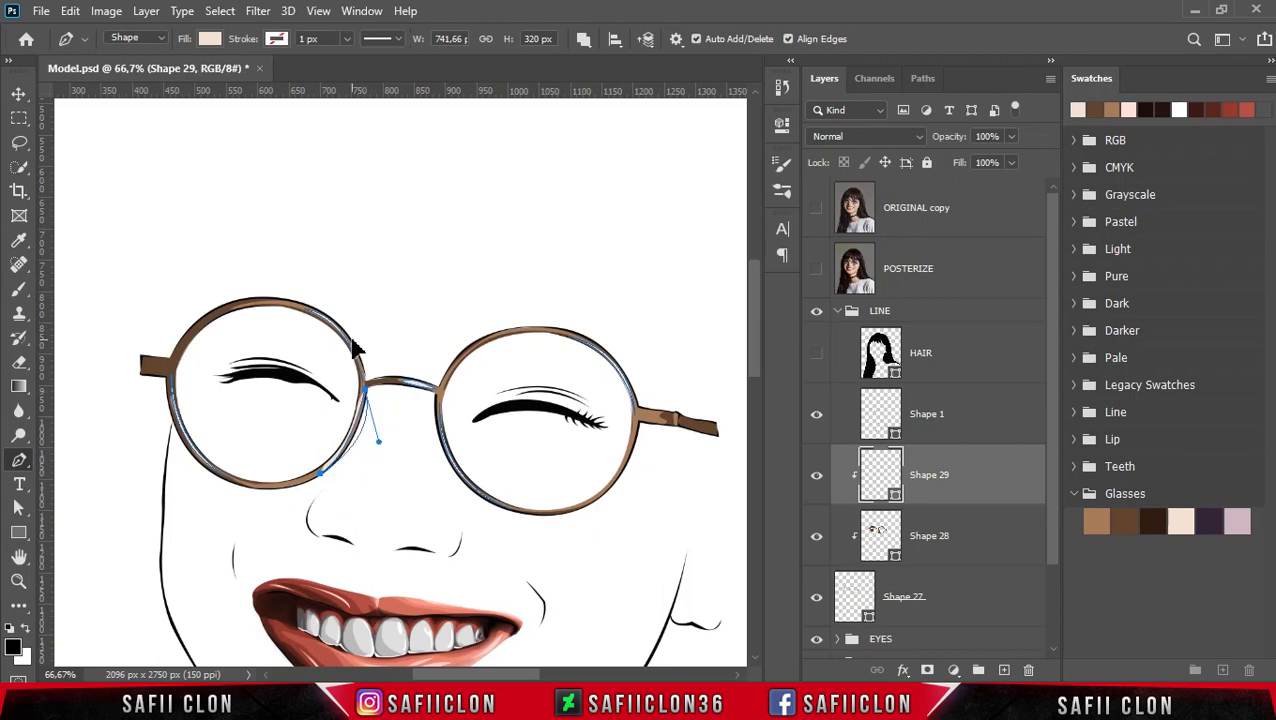
Add cream highlights along the right lens's lower outer rim and on the hinge of the right temple arm
{"action": "left_click", "coordinate": [817, 270]}
{"action": "left_click", "coordinate": [817, 270]}
{"action": "left_click", "coordinate": [640, 432]}
{"action": "left_click_drag", "start_coordinate": [598, 498], "coordinate": [612, 507]}
{"action": "left_click", "coordinate": [676, 416]}
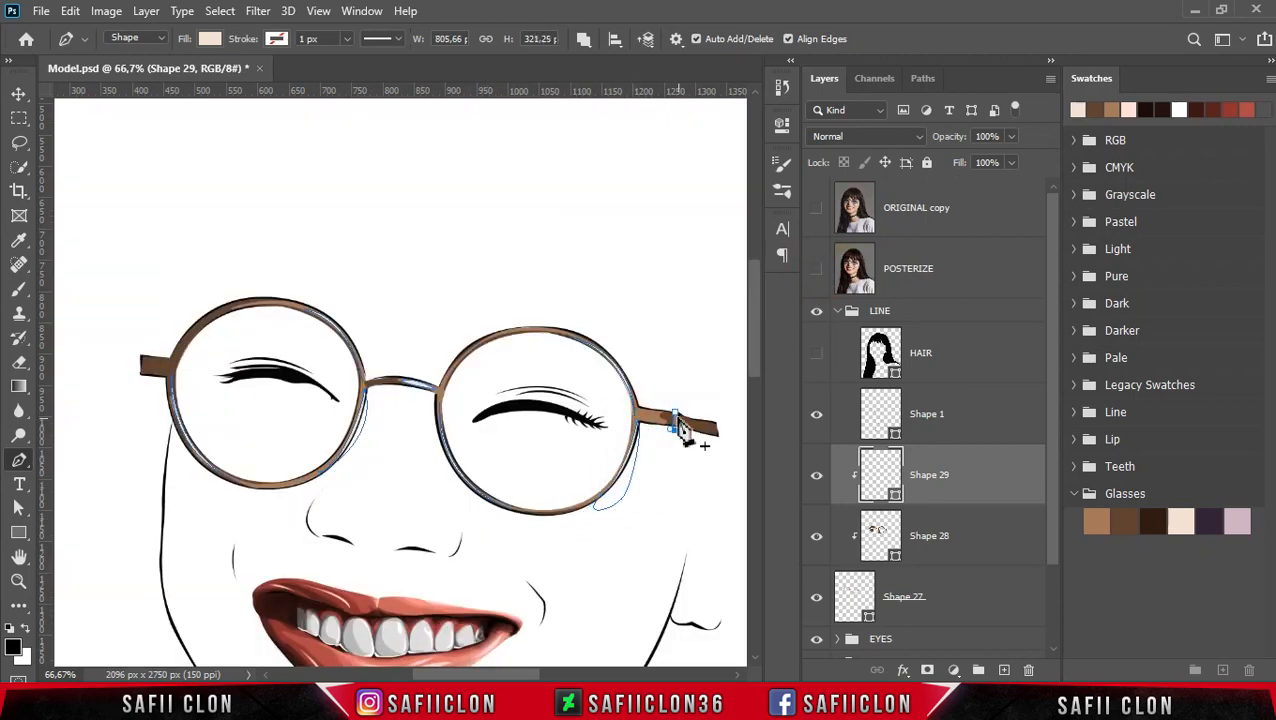
Add a thin cream highlight along the right lens's upper bridge-side rim, using the POSTERIZE layer as reference
{"action": "left_click", "coordinate": [817, 269]}
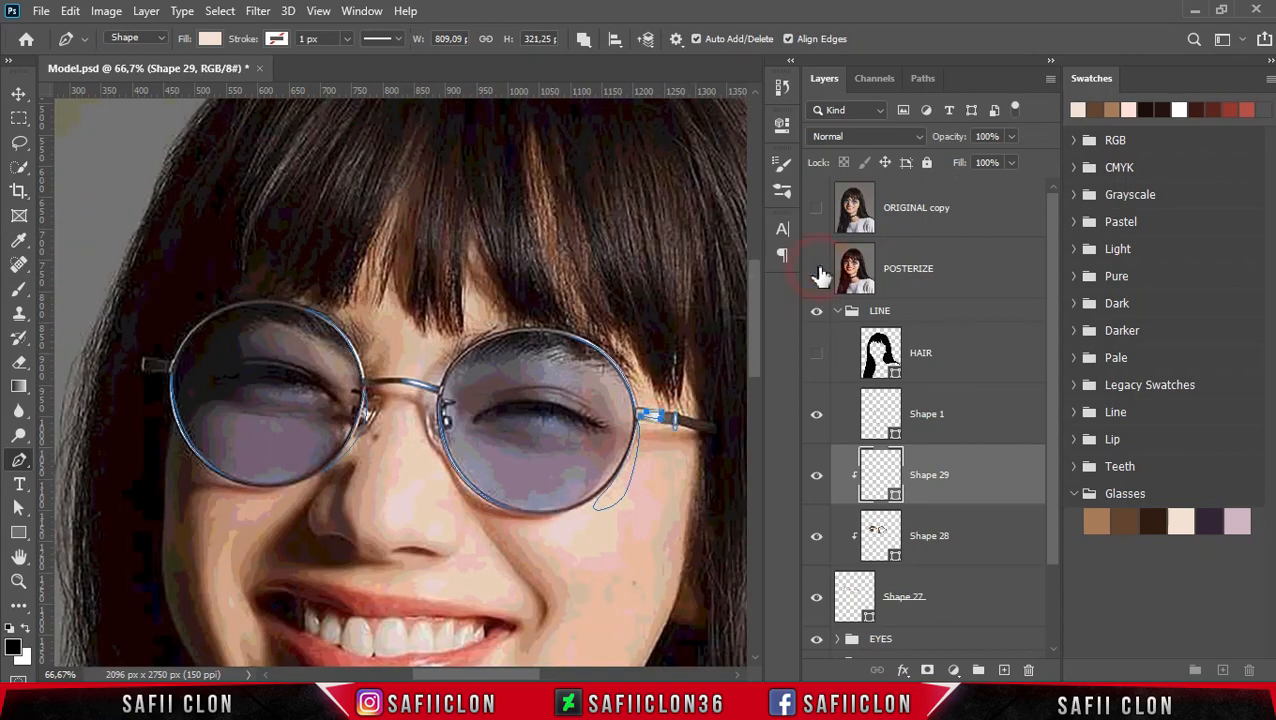
{"action": "left_click", "coordinate": [817, 269]}
{"action": "left_click_drag", "start_coordinate": [536, 333], "coordinate": [547, 342]}
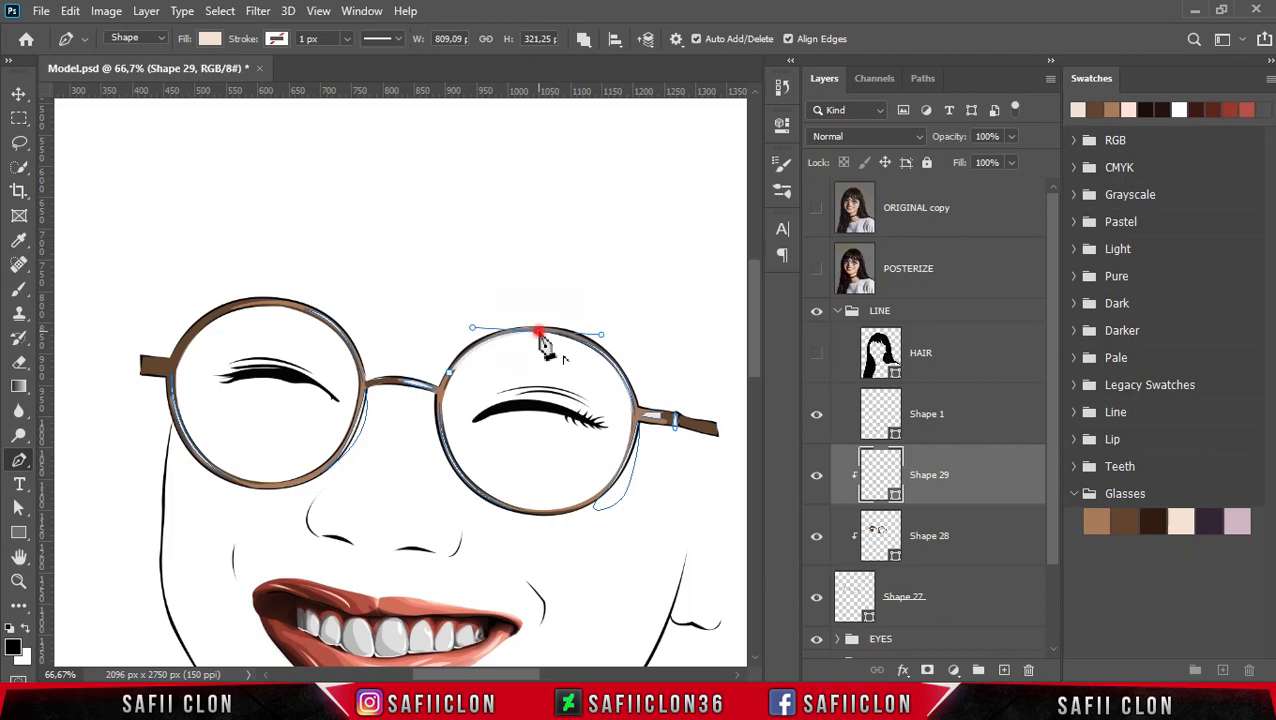
{"action": "key", "text": "Return"}
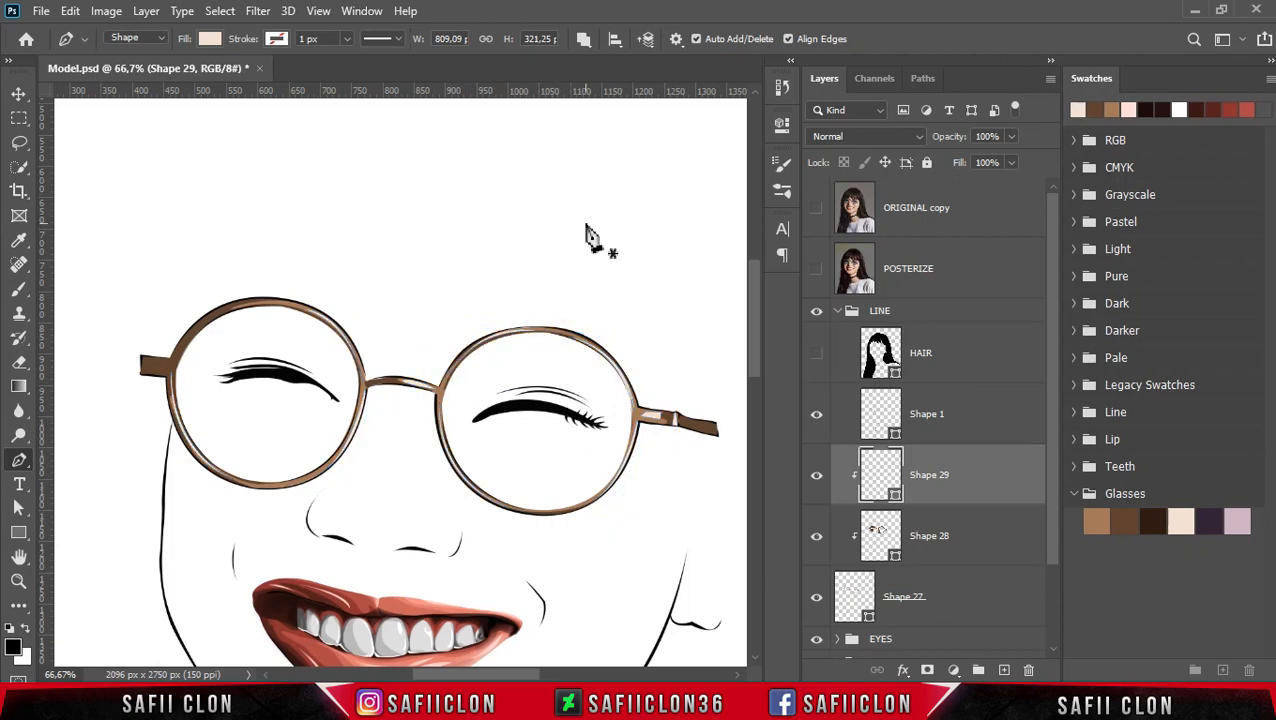
Add a cream highlight around the end of the short left temple arm, checking it against the POSTERIZE layer
{"action": "key", "text": "ctrl+plus"}
{"action": "key", "text": "ctrl+minus"}
{"action": "key", "text": "ctrl+minus"}
{"action": "key", "text": "ctrl+plus"}
{"action": "left_click", "coordinate": [165, 372]}
{"action": "left_click", "coordinate": [816, 268]}
{"action": "left_click", "coordinate": [816, 268]}
{"action": "left_click", "coordinate": [142, 358]}
{"action": "left_click", "coordinate": [143, 352]}
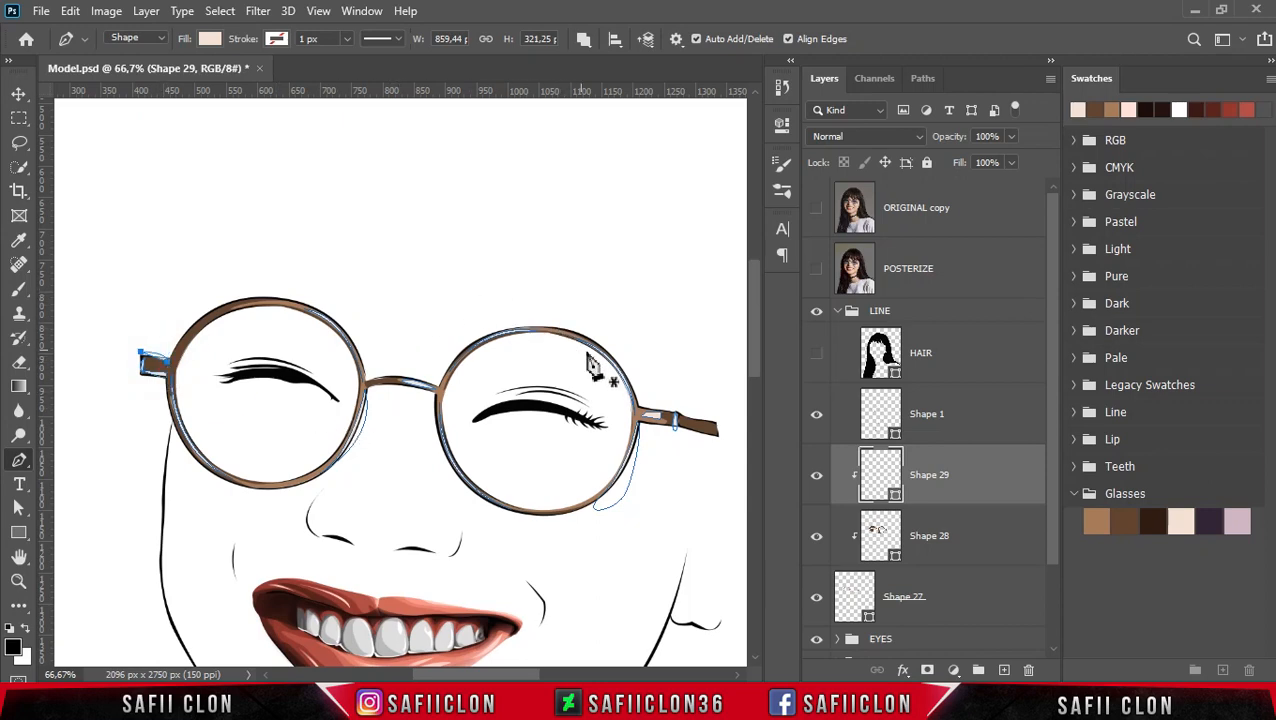
Set the path operation to New Layer and draw a shape about 107 × 62 px over the right temple arm's end, above Shape 28
{"action": "left_click", "coordinate": [584, 40]}
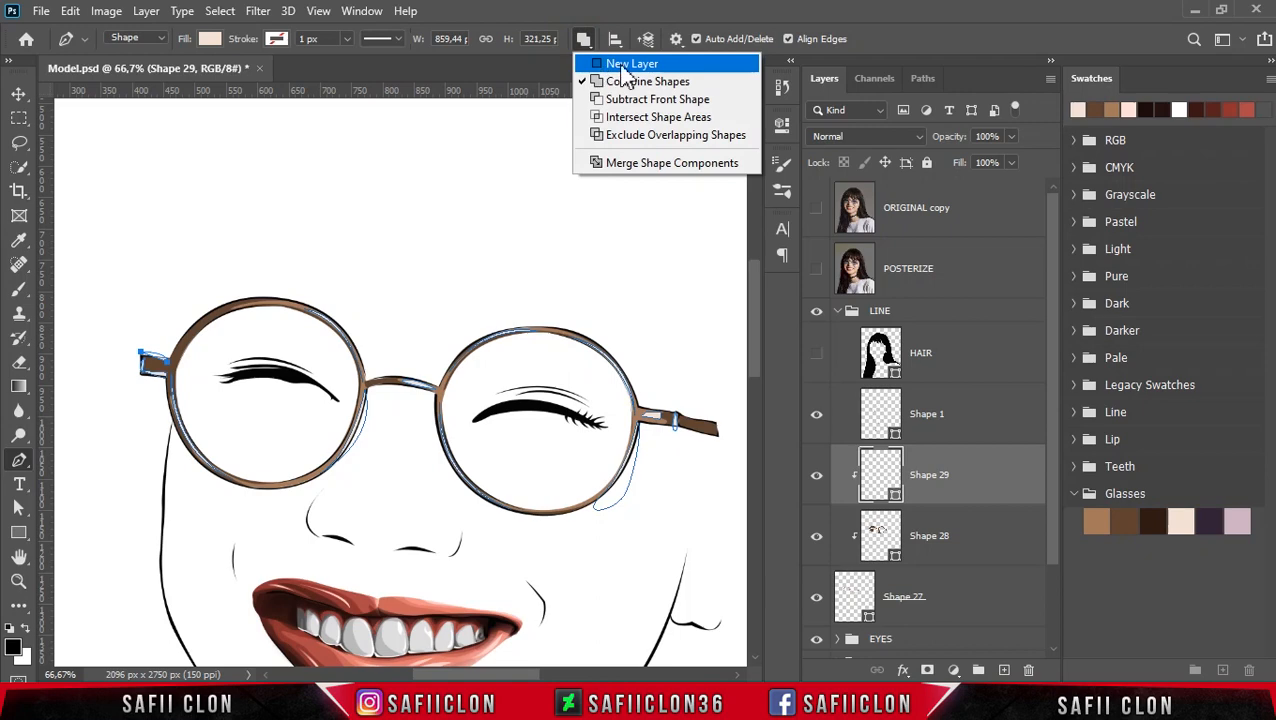
{"action": "left_click", "coordinate": [630, 64]}
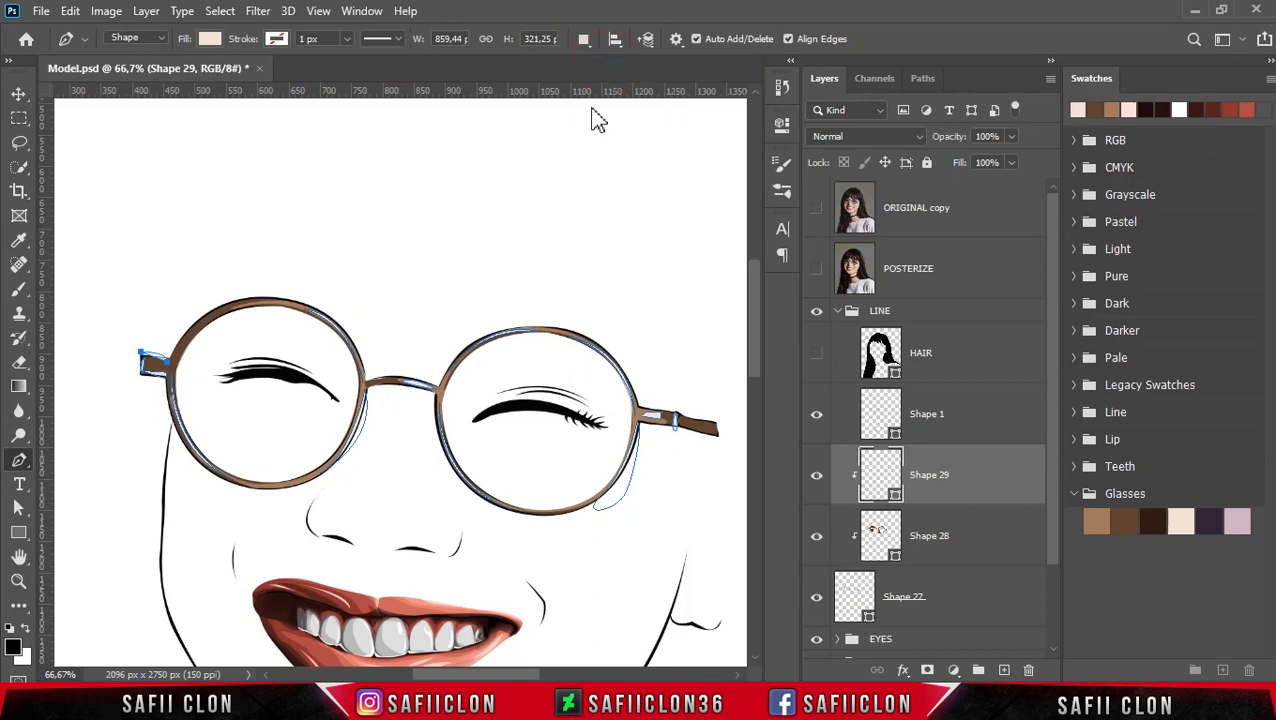
{"action": "left_click", "coordinate": [979, 541]}
{"action": "left_click", "coordinate": [817, 537]}
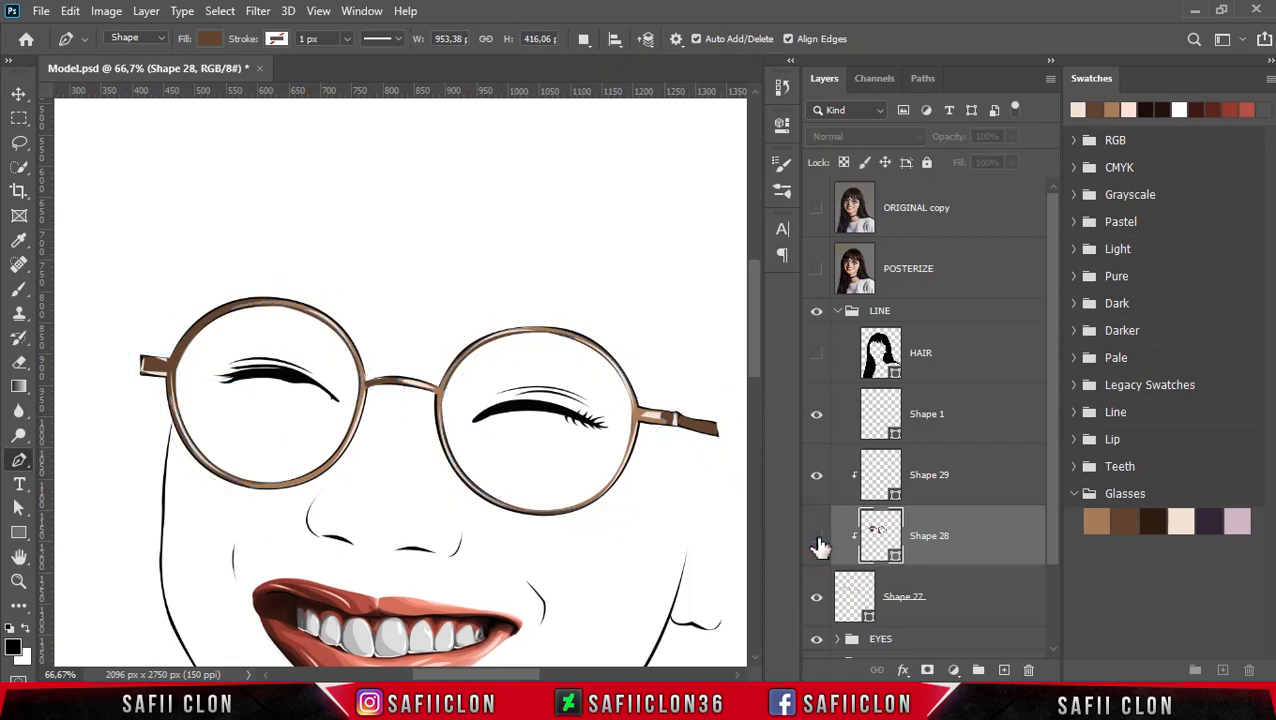
{"action": "left_click", "coordinate": [817, 540]}
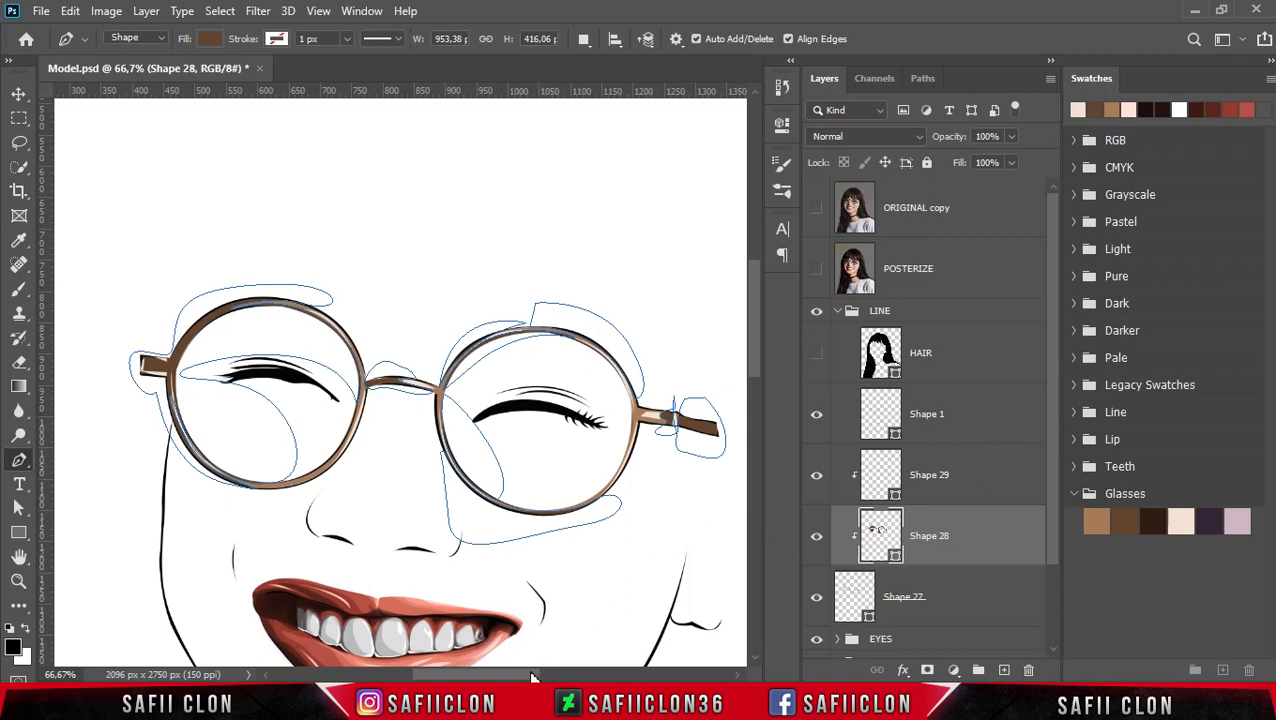
{"action": "left_click_drag", "start_coordinate": [532, 677], "coordinate": [556, 674]}
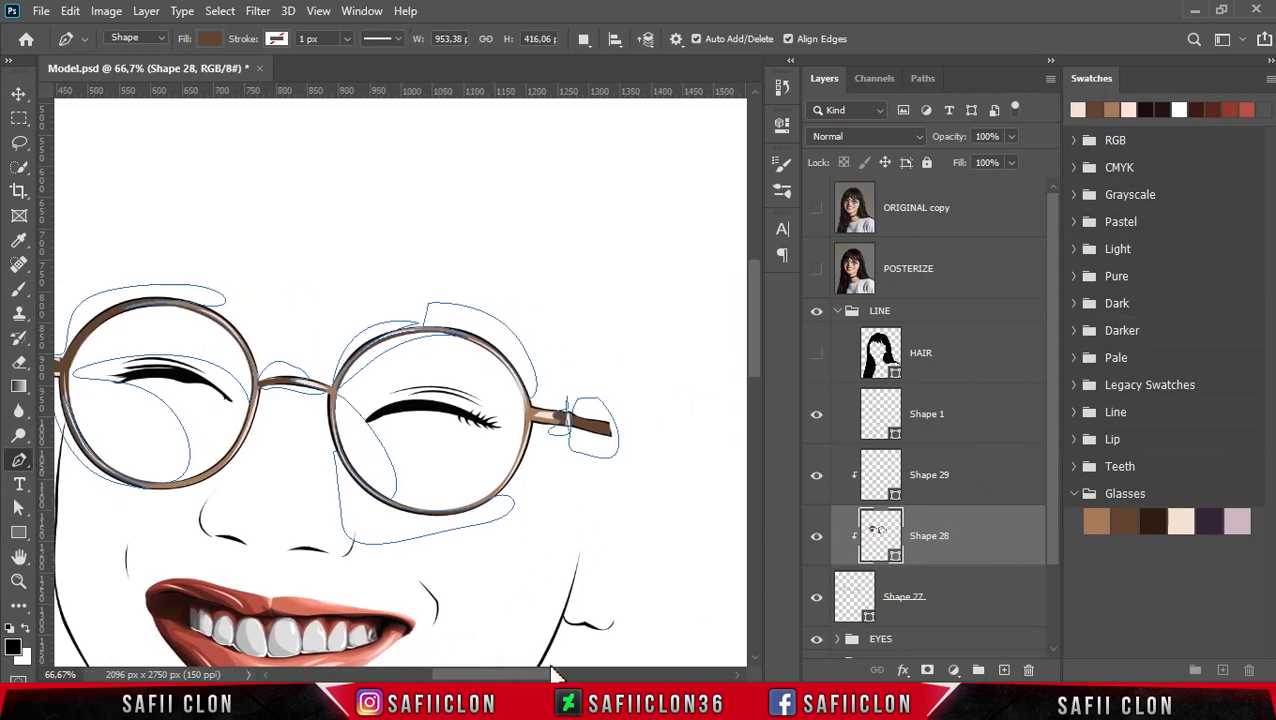
{"action": "left_click", "coordinate": [817, 272]}
{"action": "left_click", "coordinate": [818, 277]}
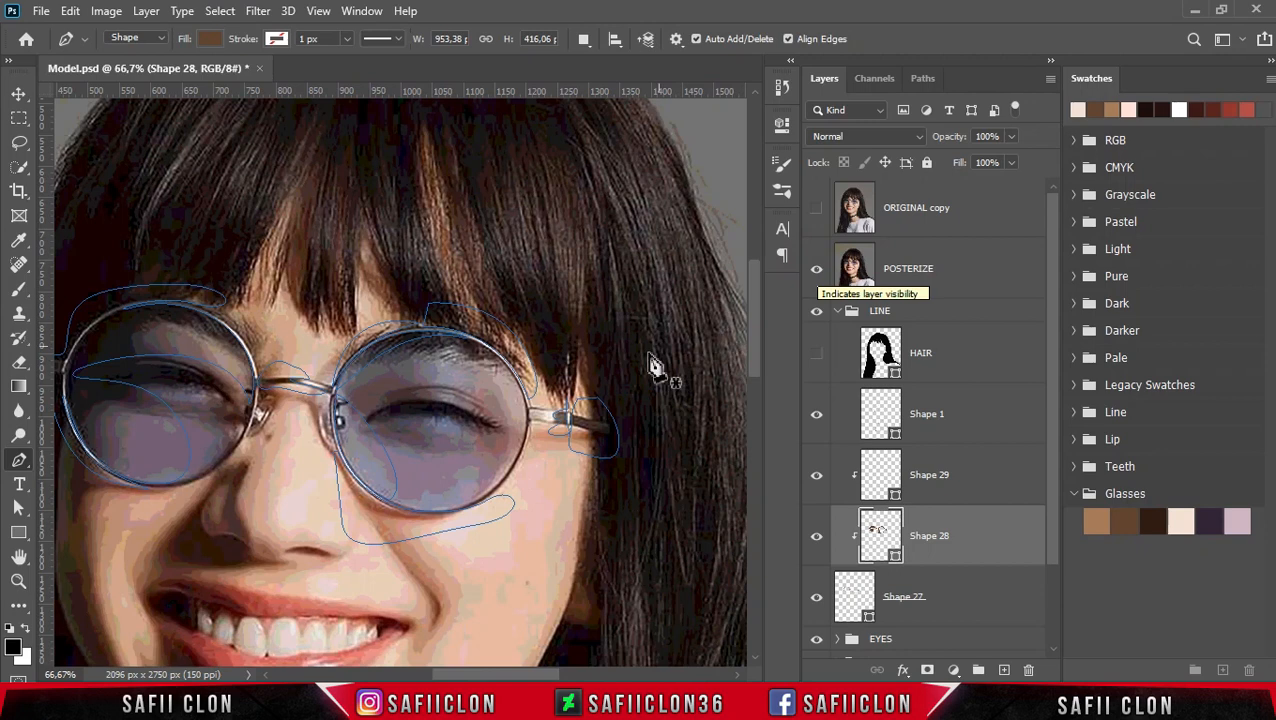
{"action": "left_click", "coordinate": [595, 408]}
{"action": "left_click", "coordinate": [572, 418]}
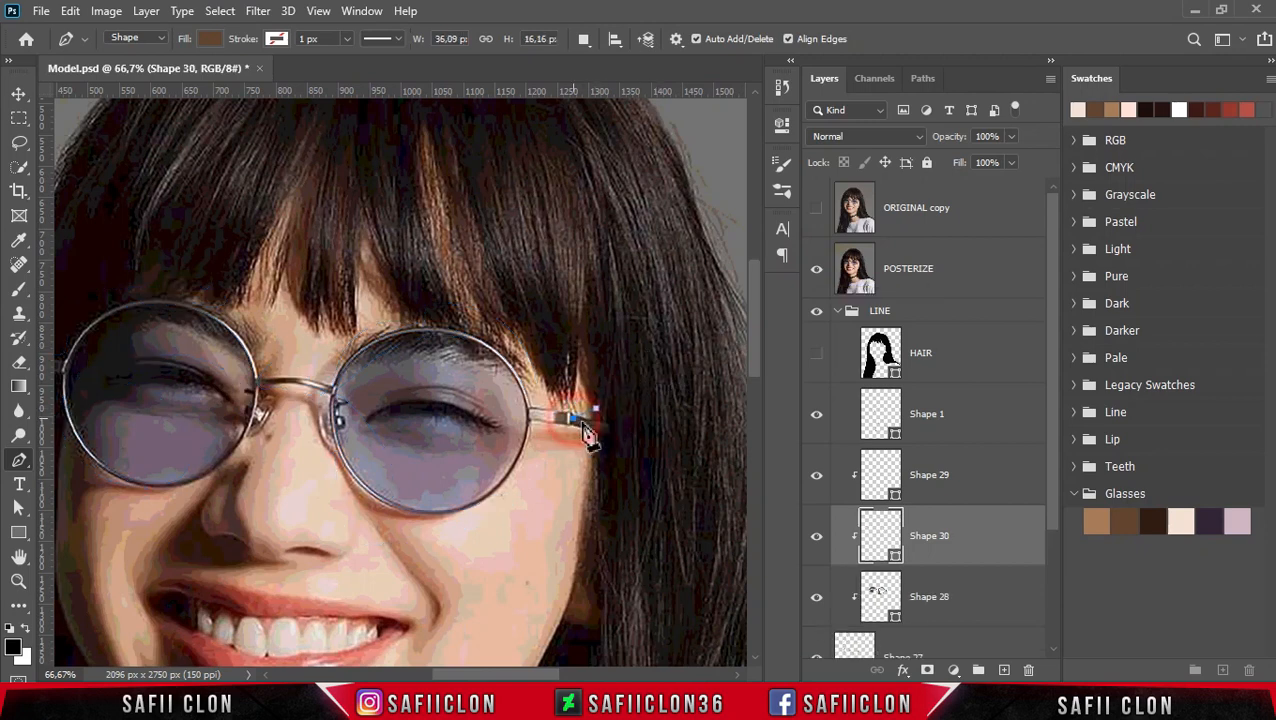
{"action": "mouse_move", "coordinate": [599, 432]}
{"action": "left_mouse_down"}
{"action": "mouse_move", "coordinate": [632, 407]}
{"action": "mouse_move", "coordinate": [607, 424]}
{"action": "left_mouse_up"}
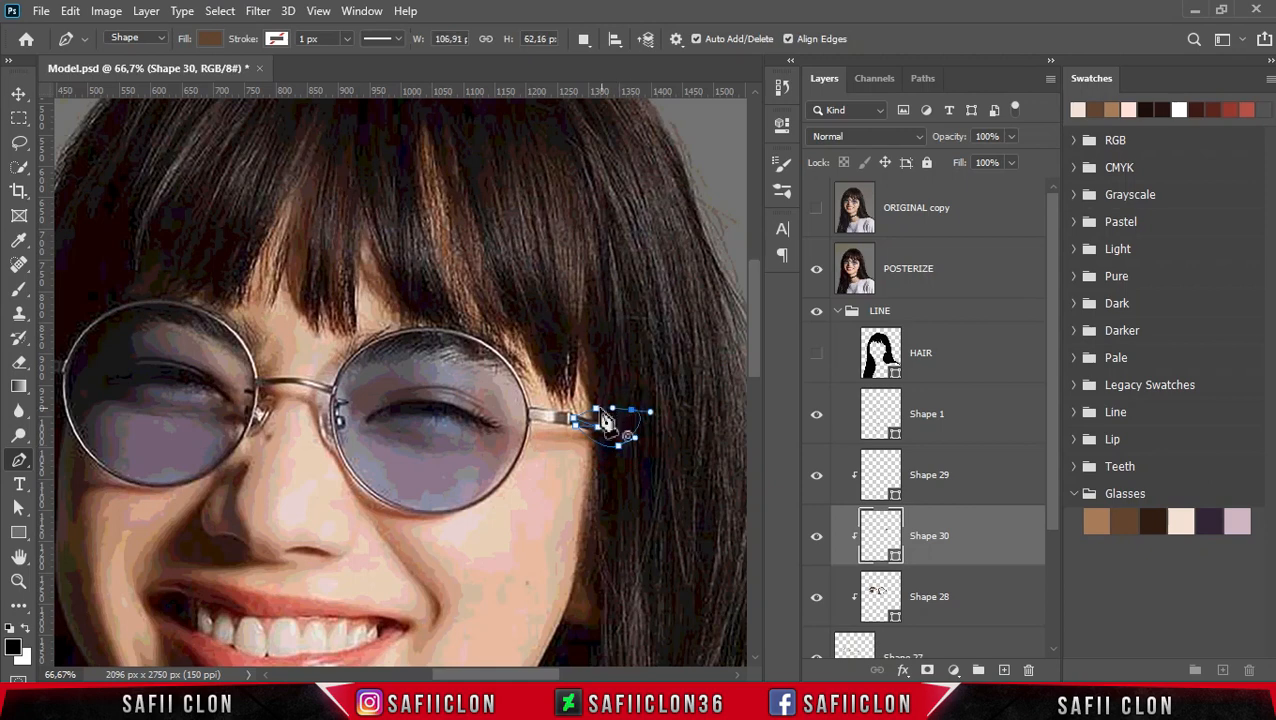
Set the path operation to Combine Shapes and add a shading shape over the left half of the glasses' bridge
{"action": "left_click", "coordinate": [584, 39]}
{"action": "left_click", "coordinate": [610, 81]}
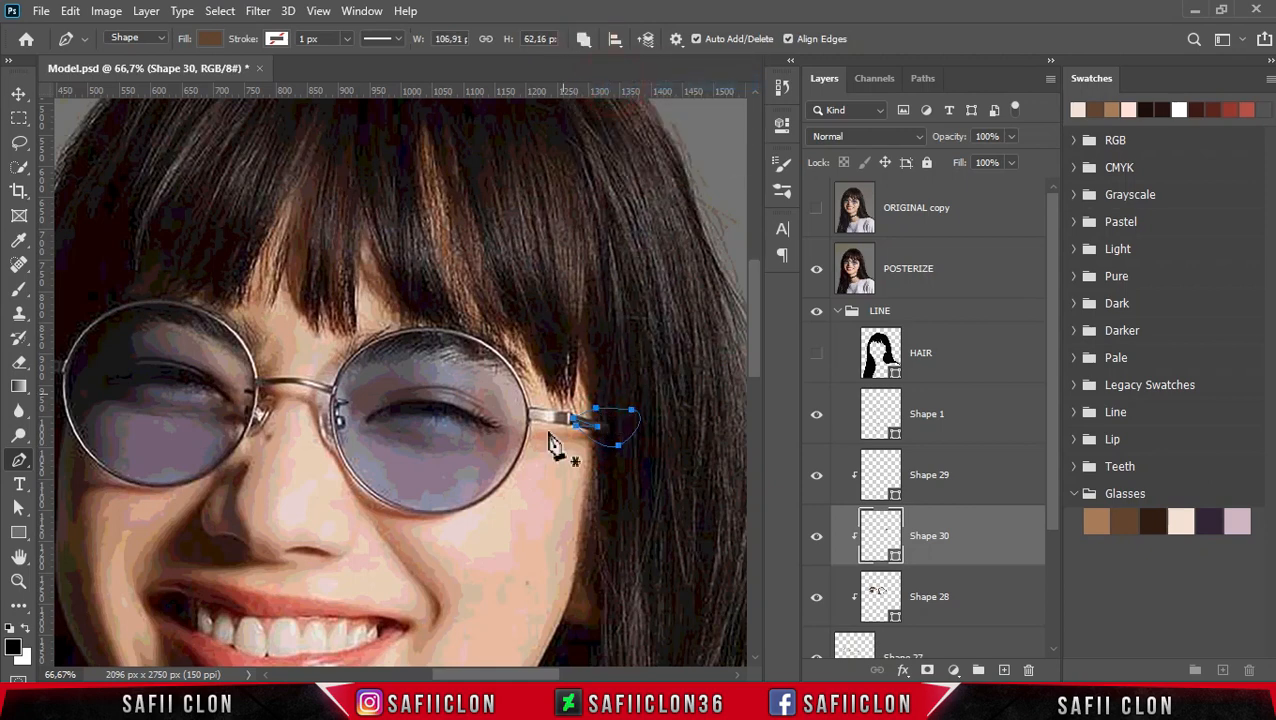
{"action": "left_click_drag", "start_coordinate": [541, 674], "coordinate": [506, 676]}
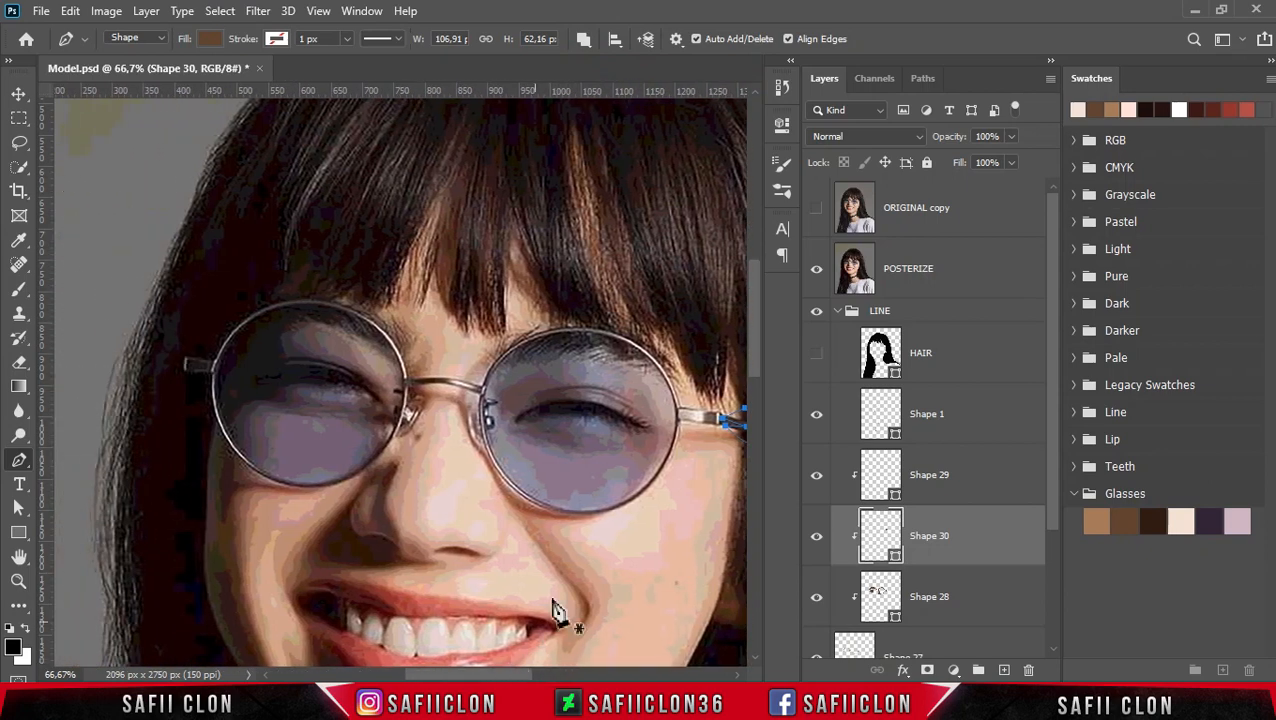
{"action": "left_click", "coordinate": [814, 270]}
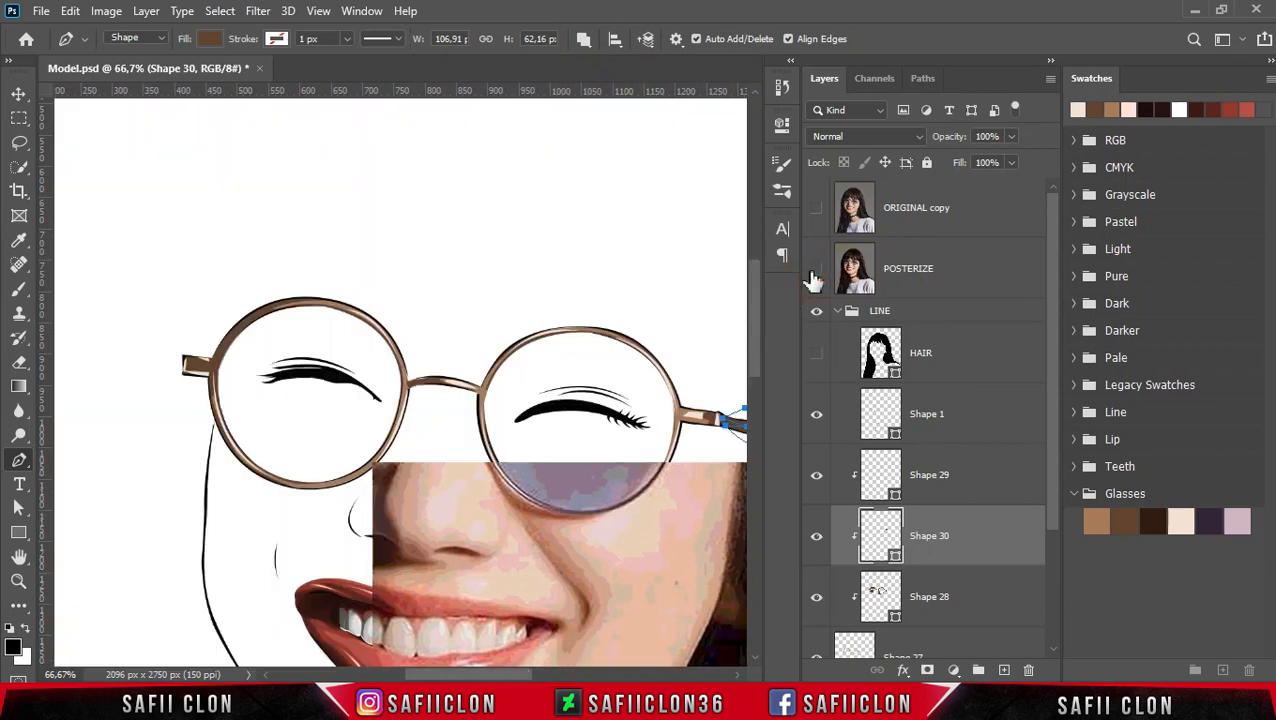
{"action": "left_click", "coordinate": [446, 374]}
{"action": "mouse_move", "coordinate": [439, 386]}
{"action": "left_mouse_down"}
{"action": "mouse_move", "coordinate": [456, 398]}
{"action": "mouse_move", "coordinate": [450, 362]}
{"action": "mouse_move", "coordinate": [427, 365]}
{"action": "left_mouse_up"}
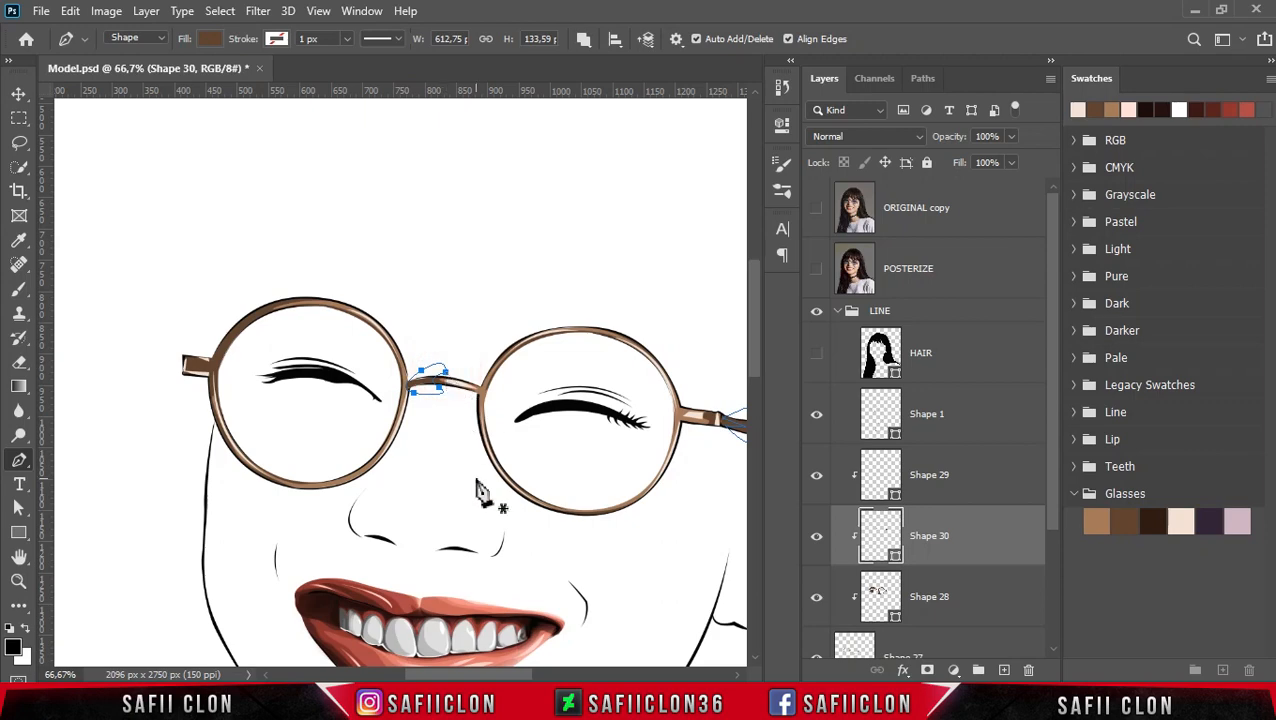
Fill the new shading shapes with the darkest brown Glasses swatch (RGB 46, 27, 18)
{"action": "double_click", "coordinate": [895, 558]}
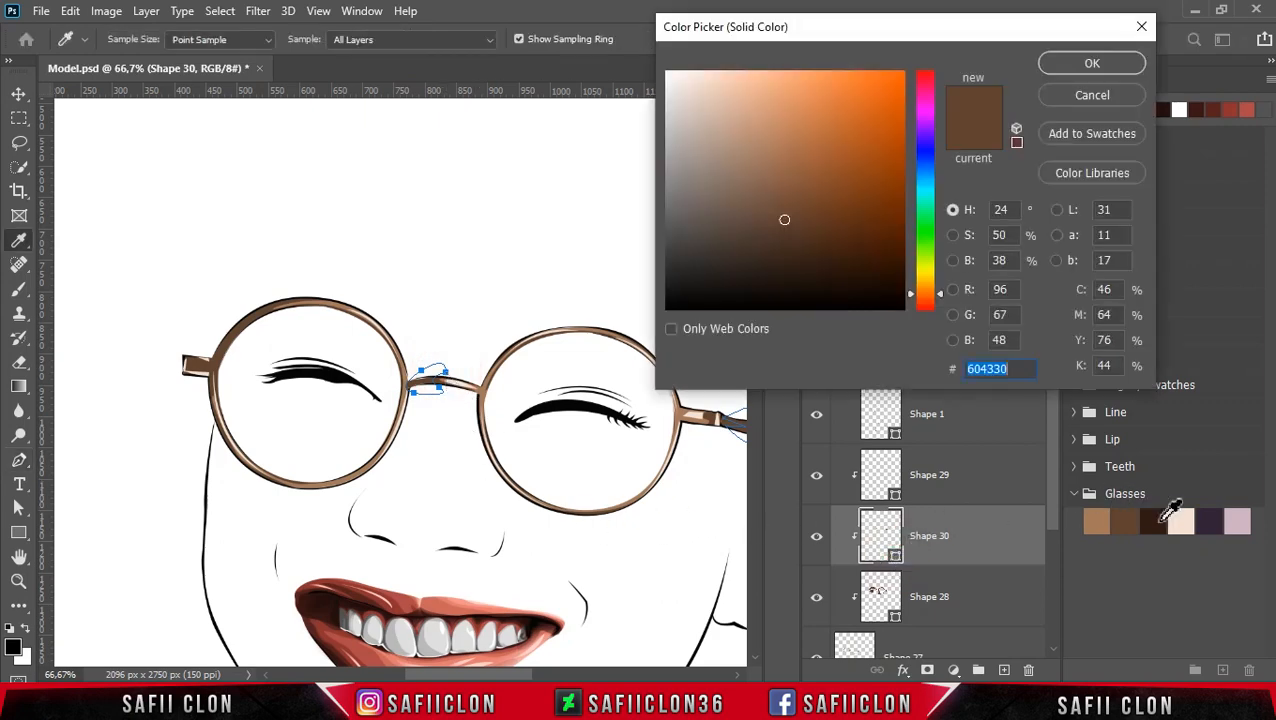
{"action": "left_click", "coordinate": [1157, 520]}
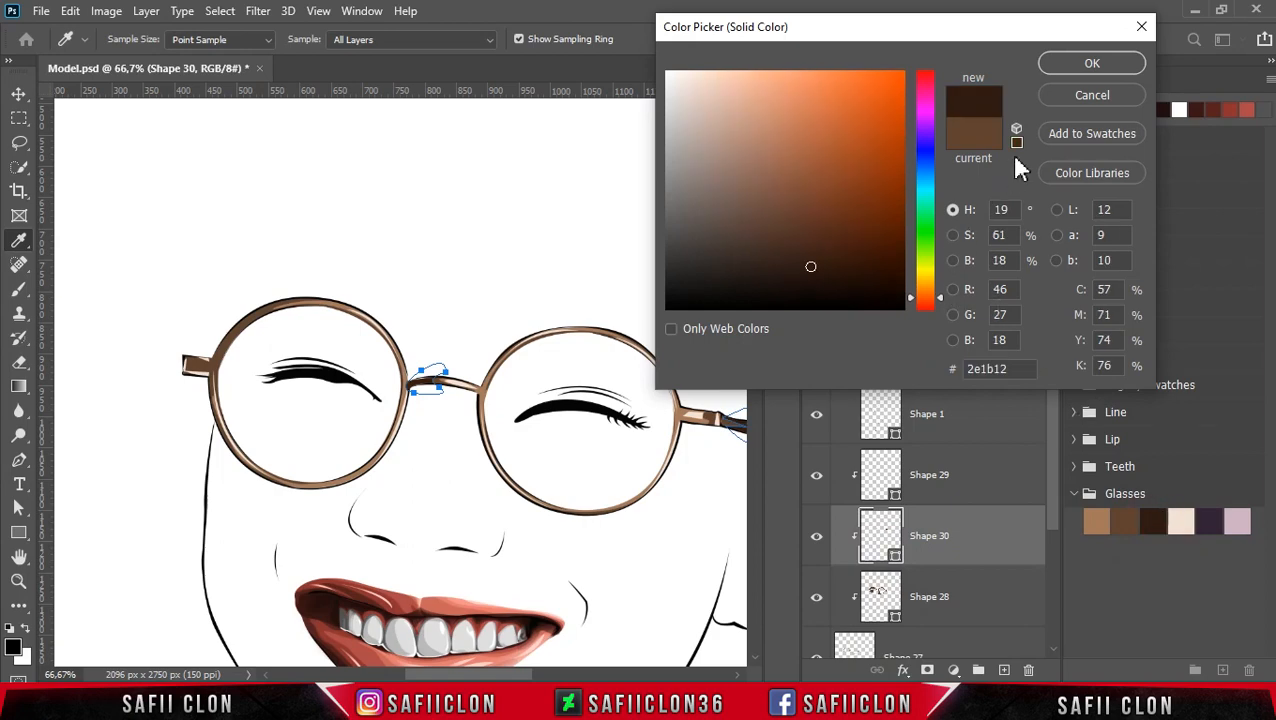
{"action": "left_click", "coordinate": [1083, 75]}
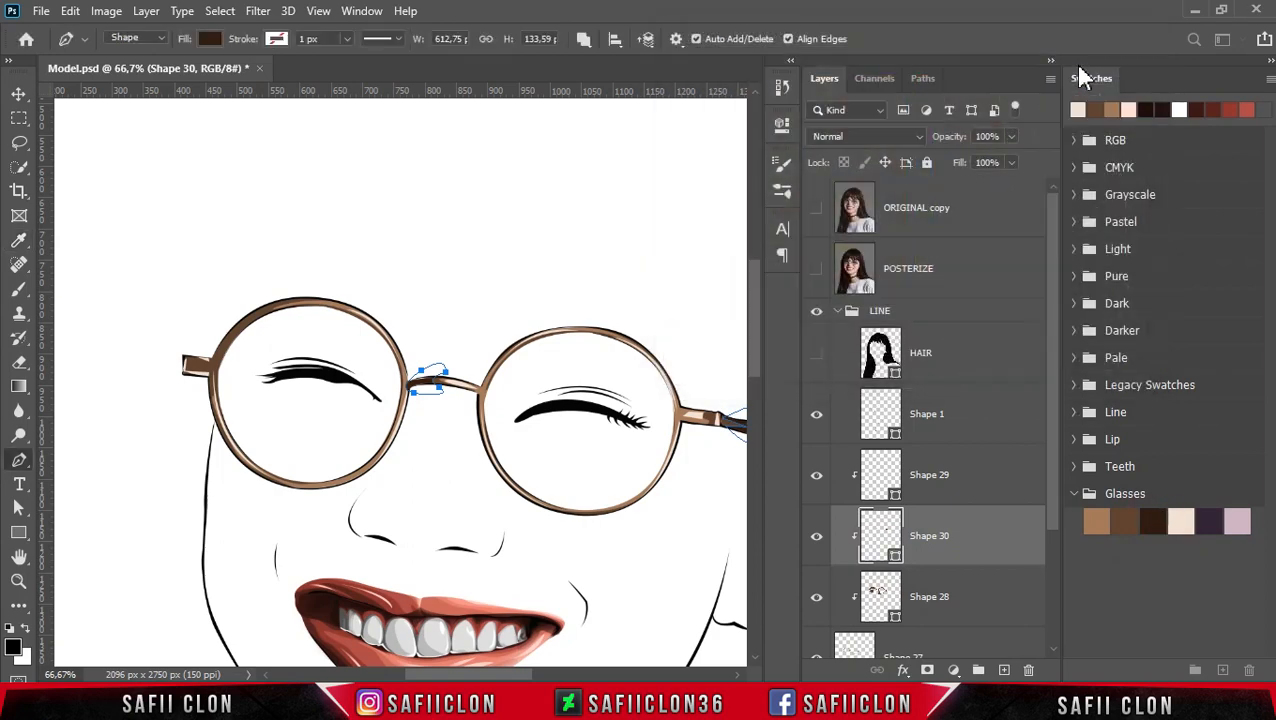
Add darkest brown shading along the left lens's upper outer rim and the right lens's lower outer rim, using the POSTERIZE layer as reference
{"action": "left_click", "coordinate": [815, 272]}
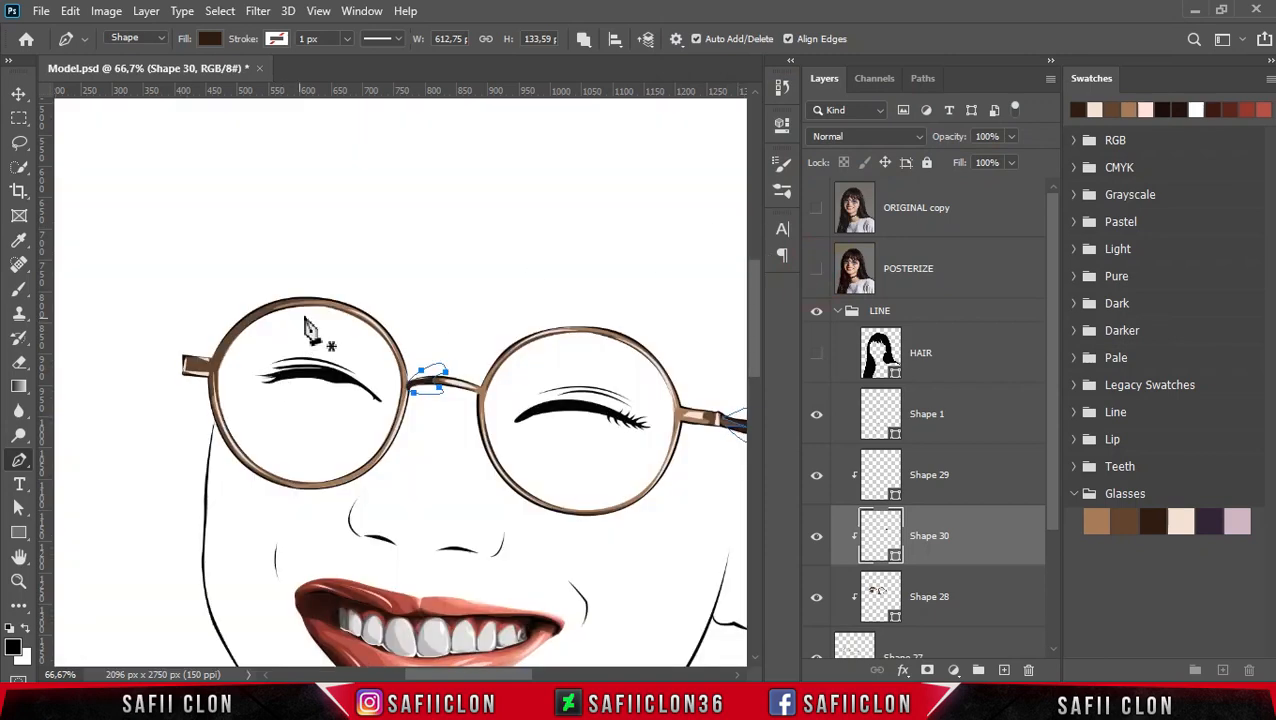
{"action": "left_click", "coordinate": [336, 293]}
{"action": "left_click_drag", "start_coordinate": [220, 345], "coordinate": [214, 293]}
{"action": "left_click", "coordinate": [816, 270]}
{"action": "left_click", "coordinate": [816, 270]}
{"action": "left_click", "coordinate": [658, 371]}
{"action": "left_click_drag", "start_coordinate": [632, 498], "coordinate": [561, 564]}
Add darkest brown shading along the left lens's bridge-side and lower rims, and set the path operation back to New Layer
{"action": "left_click", "coordinate": [816, 270]}
{"action": "left_click", "coordinate": [816, 270]}
{"action": "left_click", "coordinate": [354, 313]}
{"action": "left_click_drag", "start_coordinate": [401, 367], "coordinate": [404, 393]}
{"action": "mouse_move", "coordinate": [346, 478]}
{"action": "left_mouse_down"}
{"action": "mouse_move", "coordinate": [288, 509]}
{"action": "mouse_move", "coordinate": [330, 482]}
{"action": "left_mouse_up"}
{"action": "left_click_drag", "start_coordinate": [300, 481], "coordinate": [284, 477]}
{"action": "left_click", "coordinate": [367, 421]}
{"action": "left_click", "coordinate": [354, 313]}
{"action": "left_click", "coordinate": [818, 272]}
{"action": "left_click", "coordinate": [818, 272]}
{"action": "key", "text": "Return"}
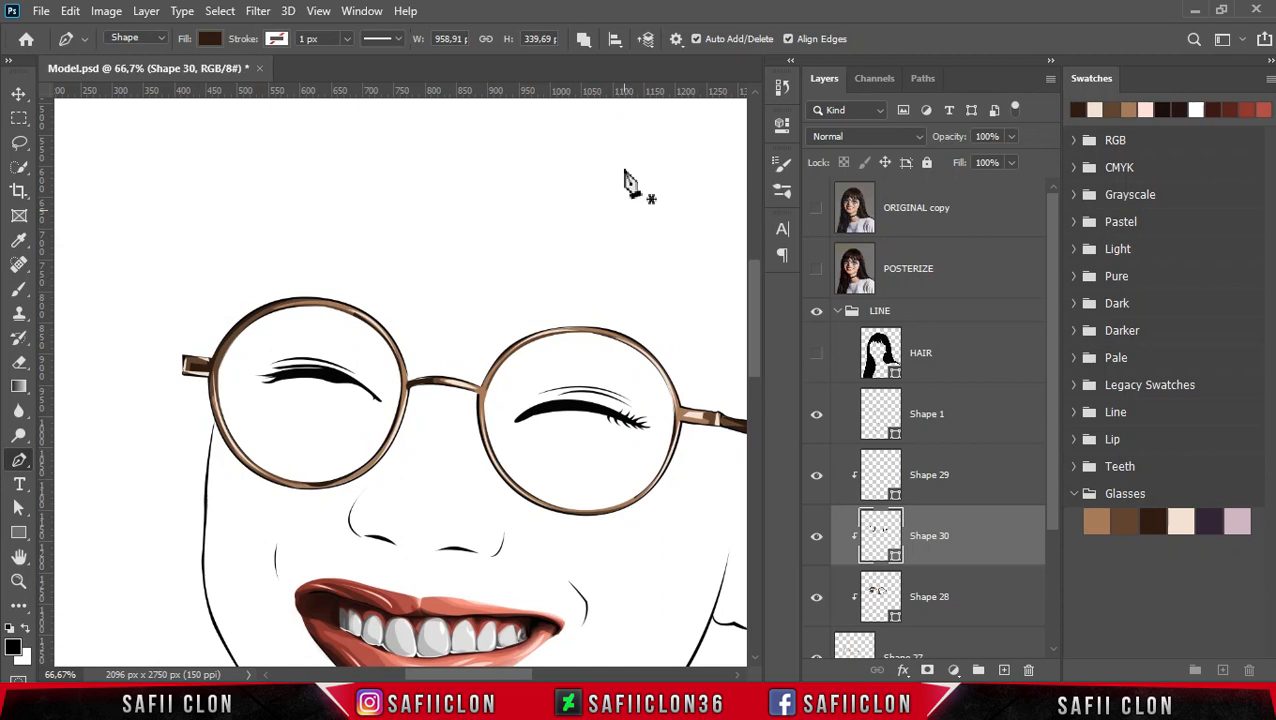
{"action": "left_click", "coordinate": [584, 40]}
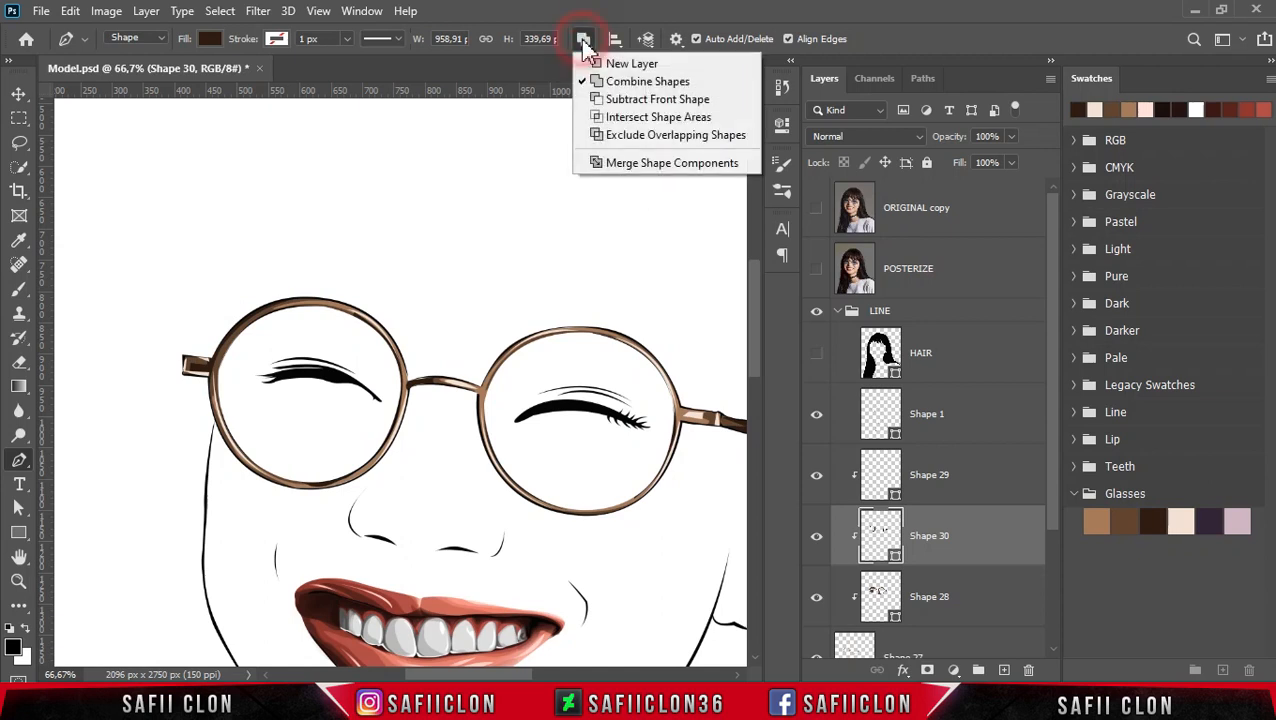
{"action": "left_click", "coordinate": [633, 66]}
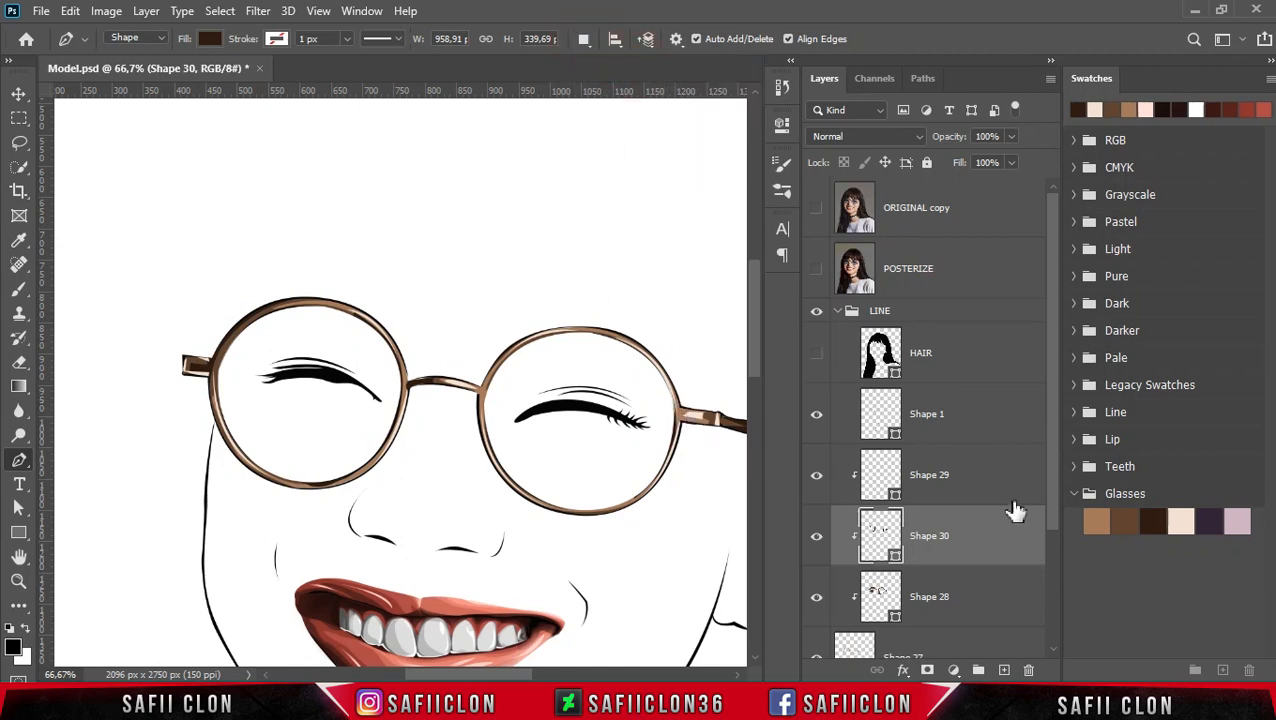
Group the frame layer Shape 27 and its three clipped shape layers as 1, and select the EYES group
{"action": "left_click_drag", "start_coordinate": [1056, 470], "coordinate": [1058, 517]}
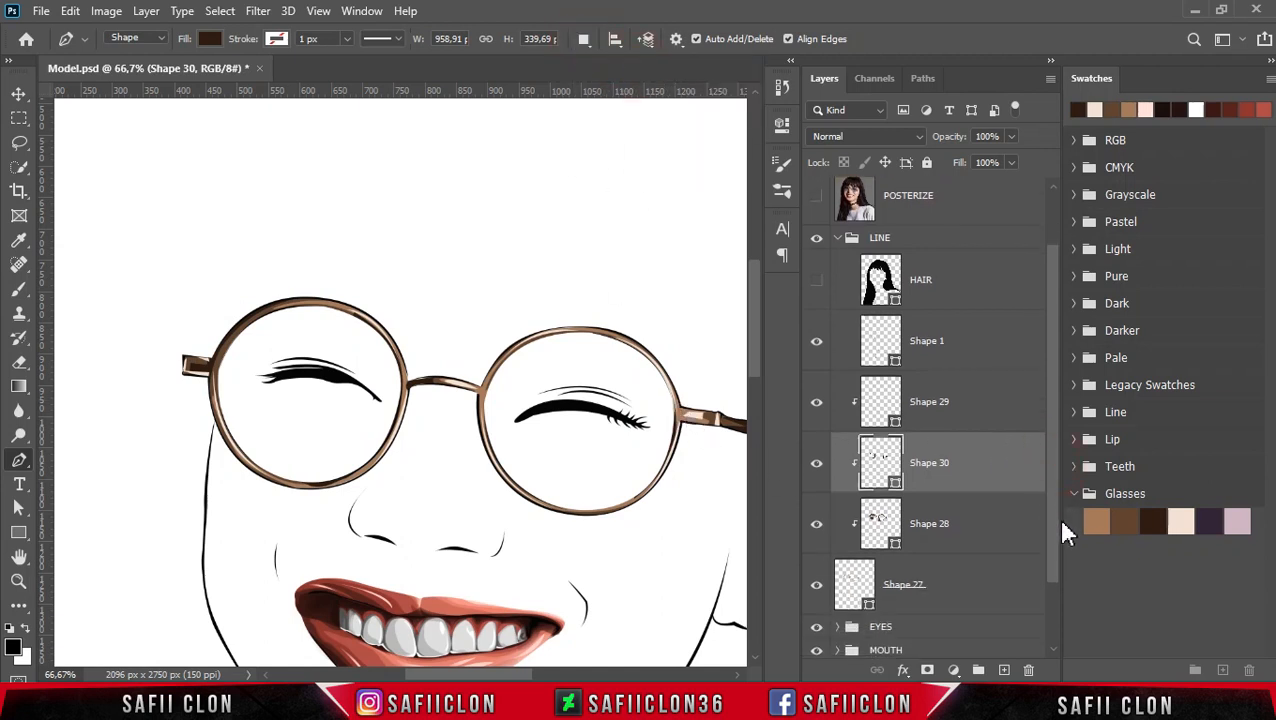
{"action": "left_click", "coordinate": [986, 583]}
{"action": "scroll", "coordinate": [970, 420], "scroll_direction": "up", "scroll_amount": 1}
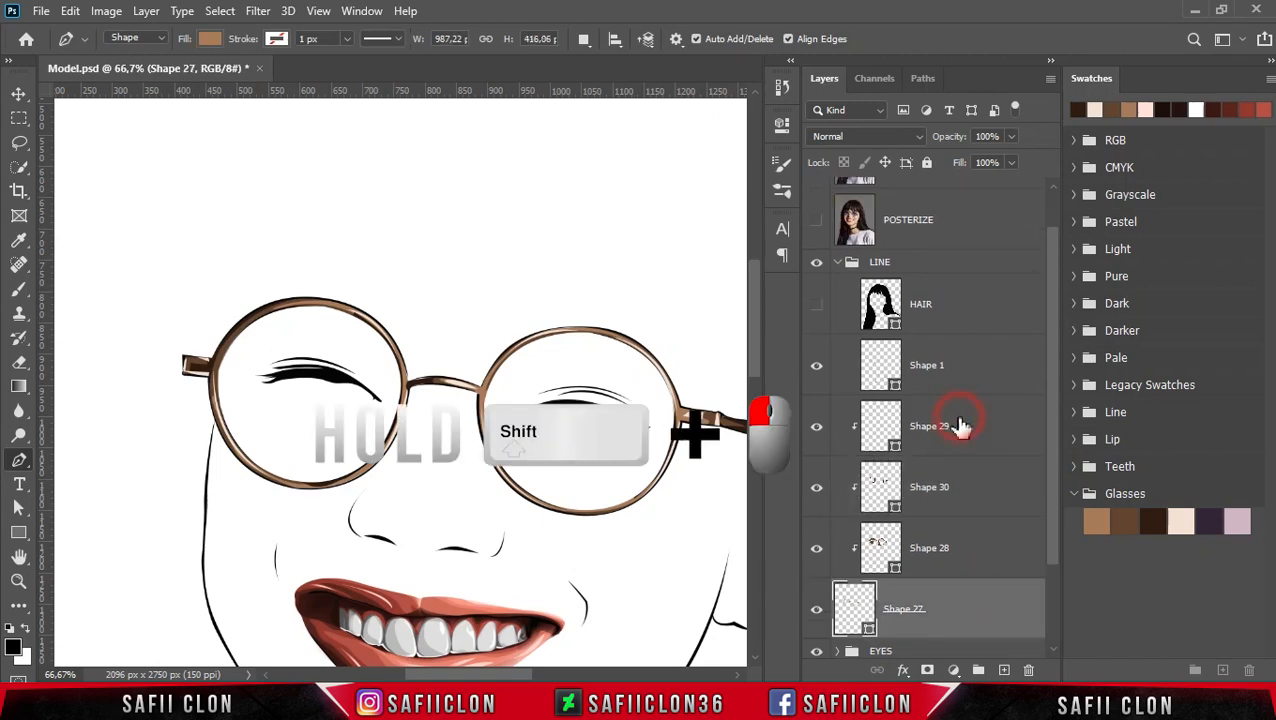
{"action": "left_click", "coordinate": [960, 426], "text": "shift"}
{"action": "right_click", "coordinate": [963, 422]}
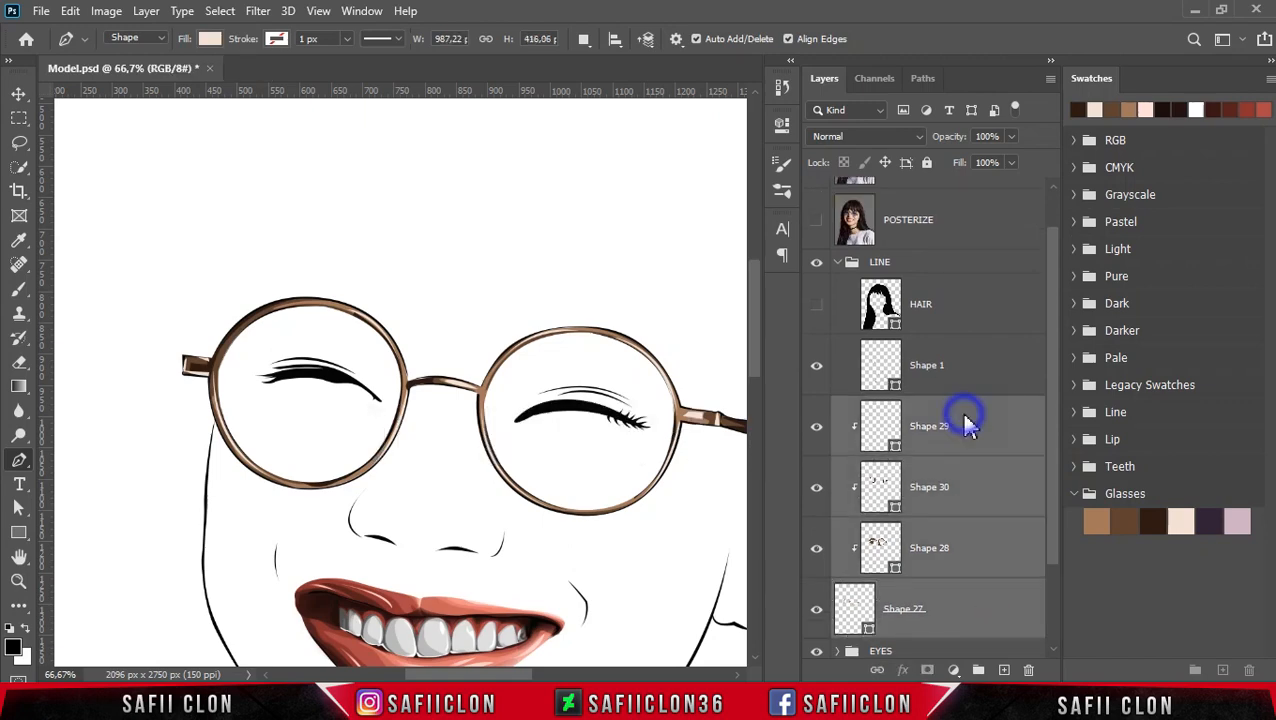
{"action": "left_click", "coordinate": [1035, 133]}
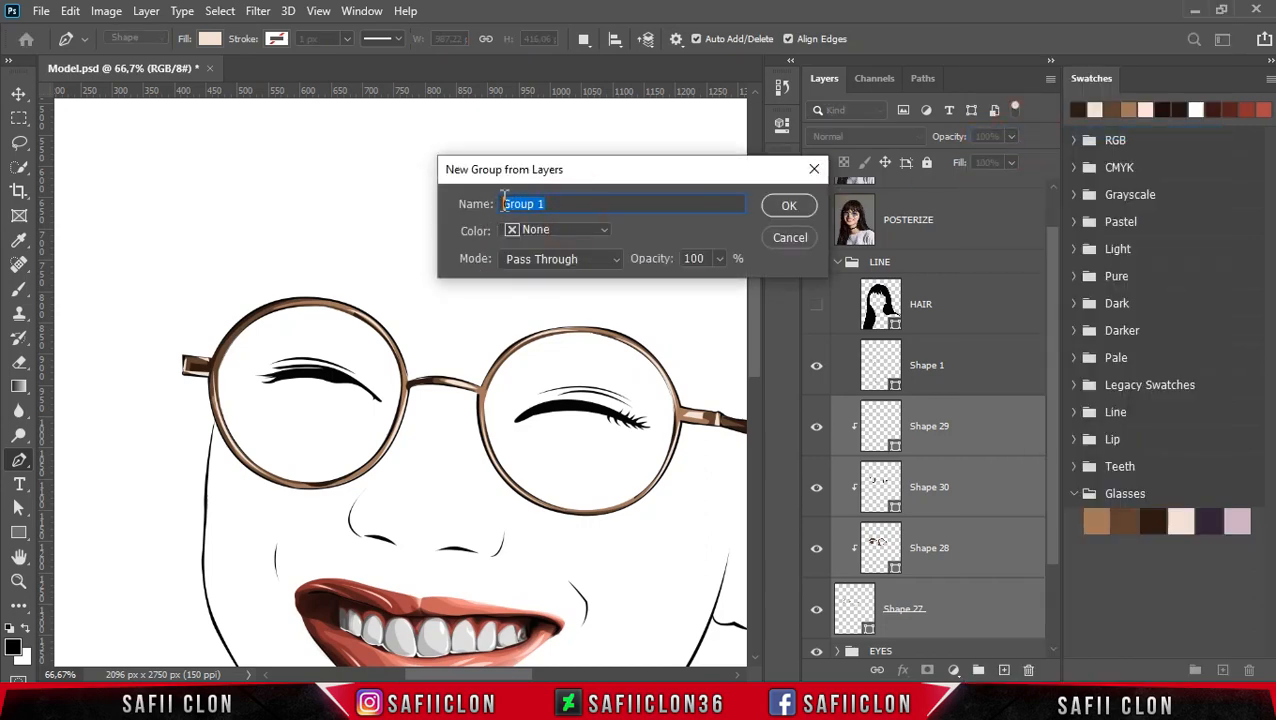
{"action": "type", "text": "1"}
{"action": "left_click", "coordinate": [788, 206]}
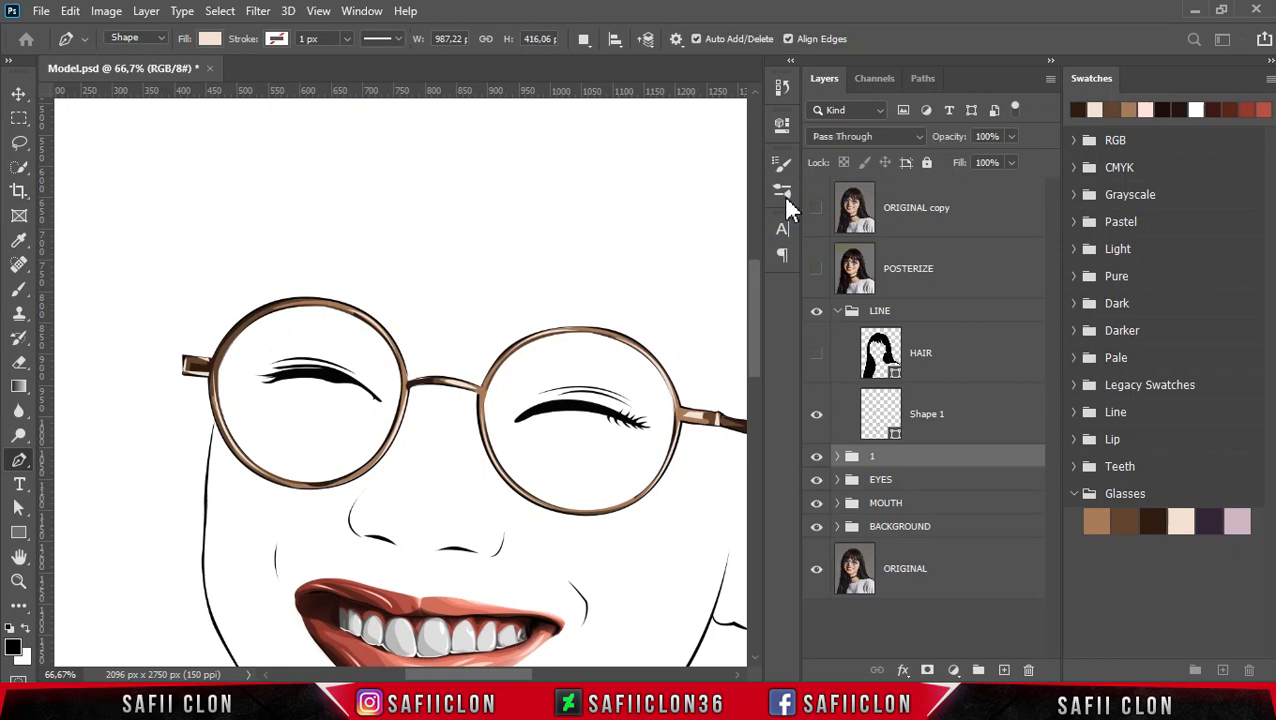
{"action": "left_click", "coordinate": [913, 482]}
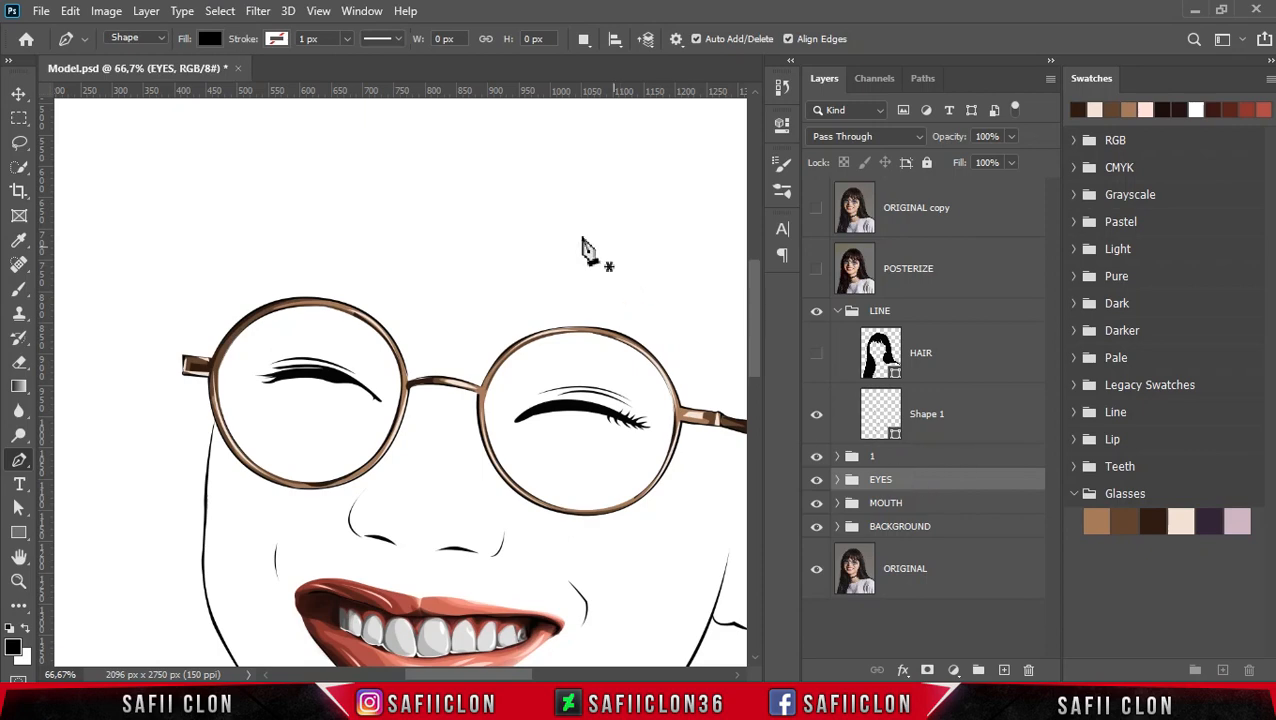
Using the POSTERIZE layer as reference, draw the right lens's nose pad as a new shape layer, about 29 by 53 px
{"action": "left_click", "coordinate": [584, 38]}
{"action": "left_click", "coordinate": [606, 57]}
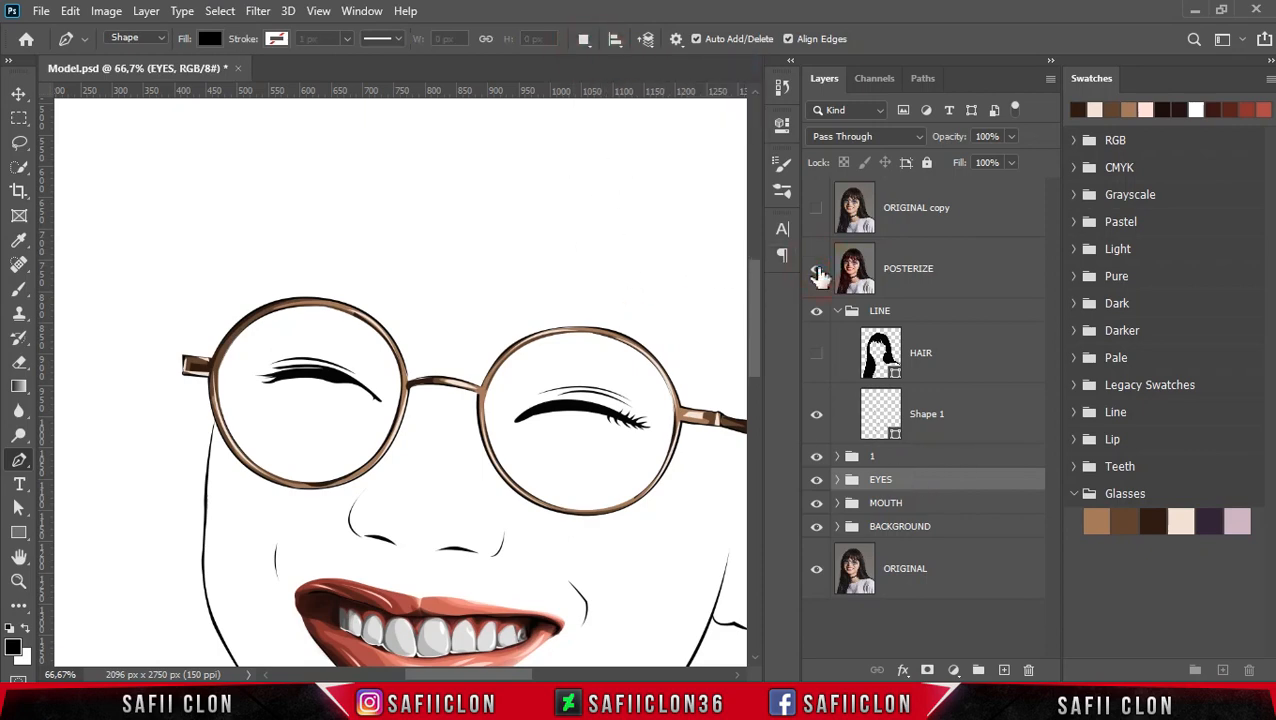
{"action": "left_click", "coordinate": [816, 270]}
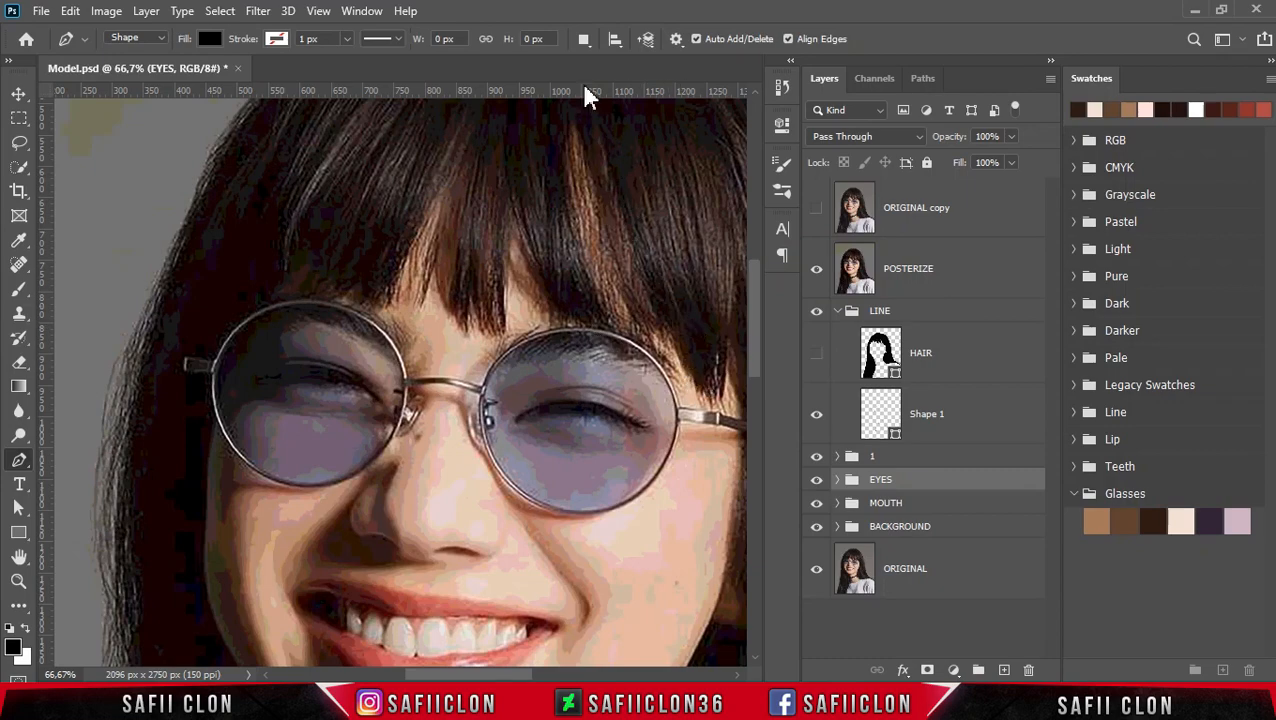
{"action": "left_click", "coordinate": [585, 38]}
{"action": "left_click", "coordinate": [608, 58]}
{"action": "key", "text": "ctrl+plus"}
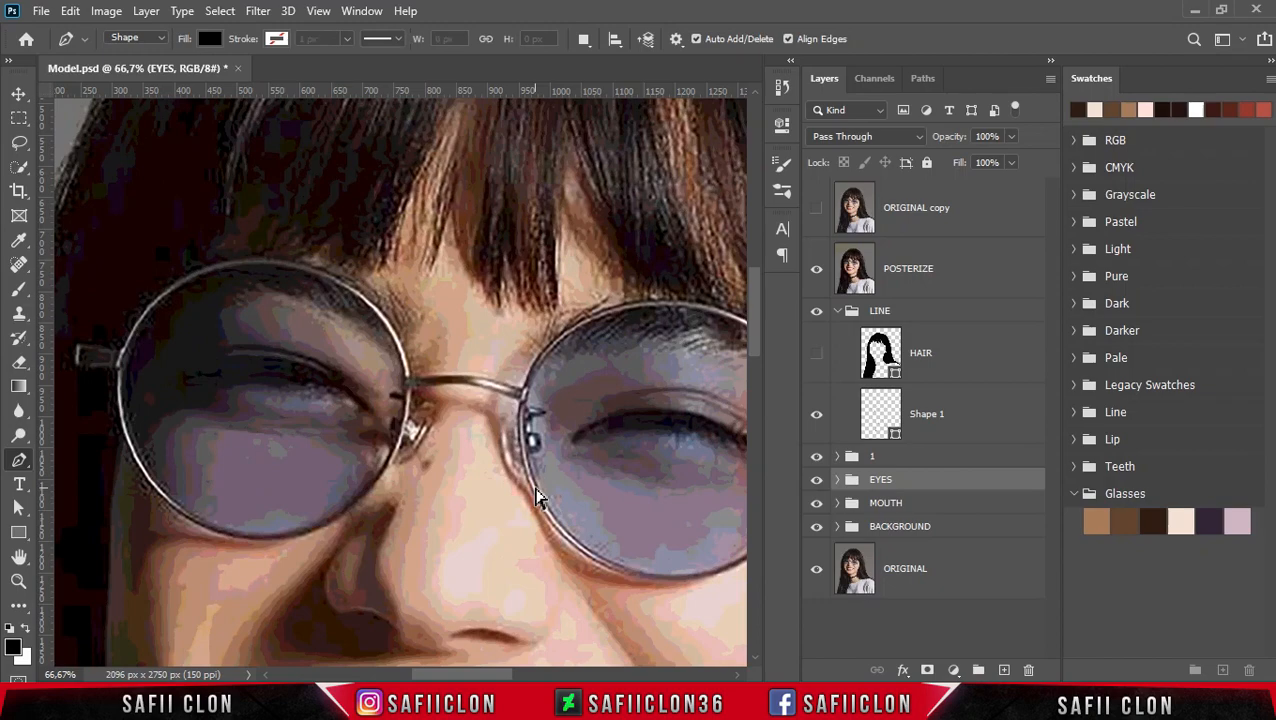
{"action": "key", "text": "ctrl+plus"}
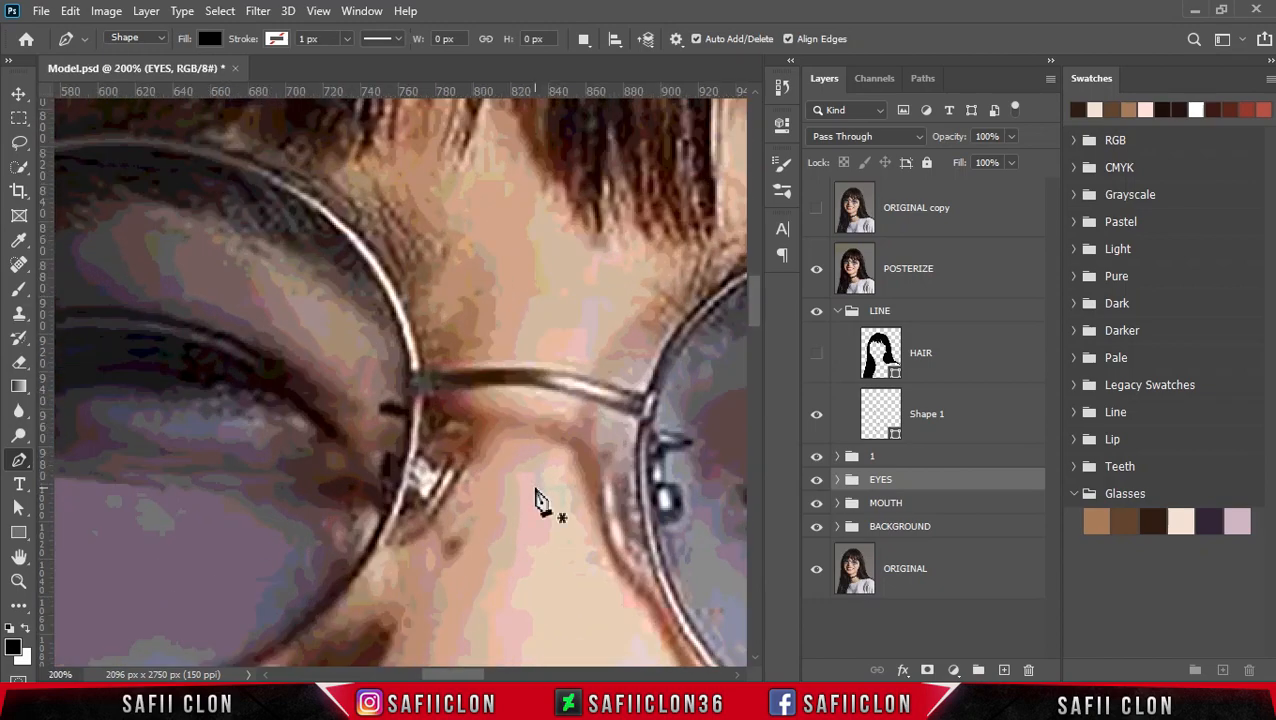
{"action": "scroll", "coordinate": [545, 560], "scroll_direction": "down", "scroll_amount": 1}
{"action": "left_click_drag", "start_coordinate": [473, 676], "coordinate": [489, 677]}
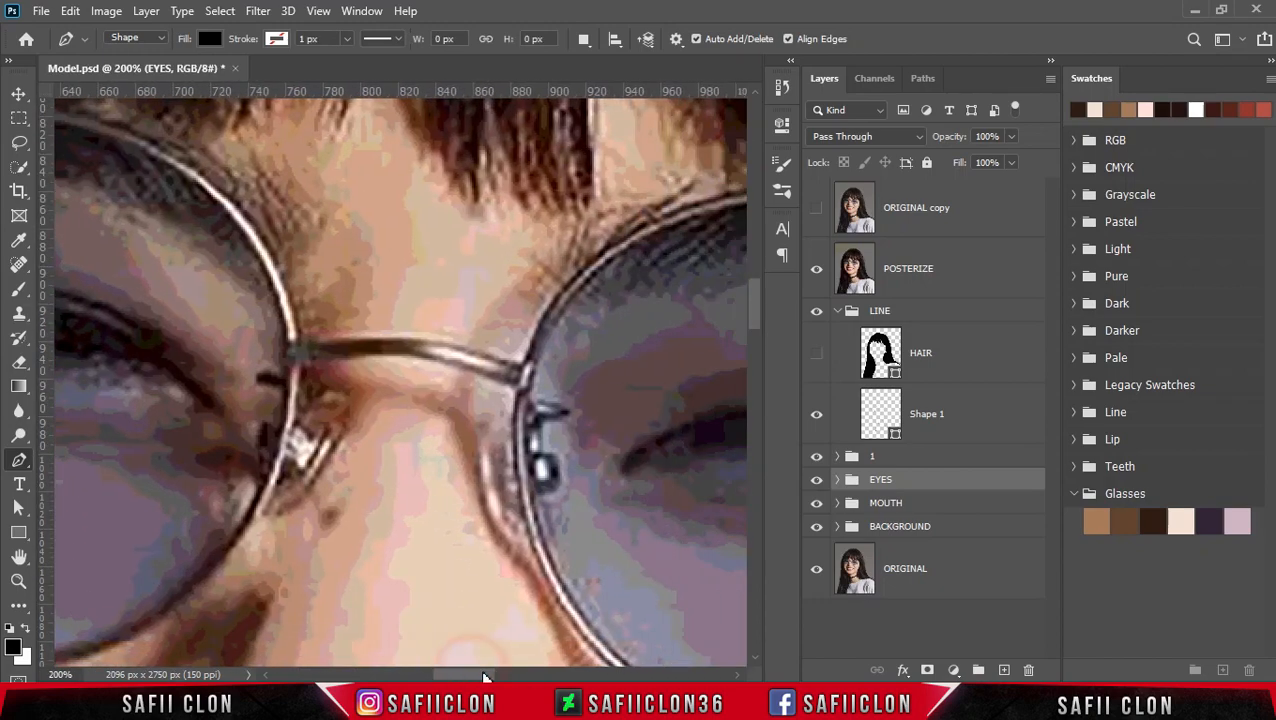
{"action": "left_click", "coordinate": [533, 498]}
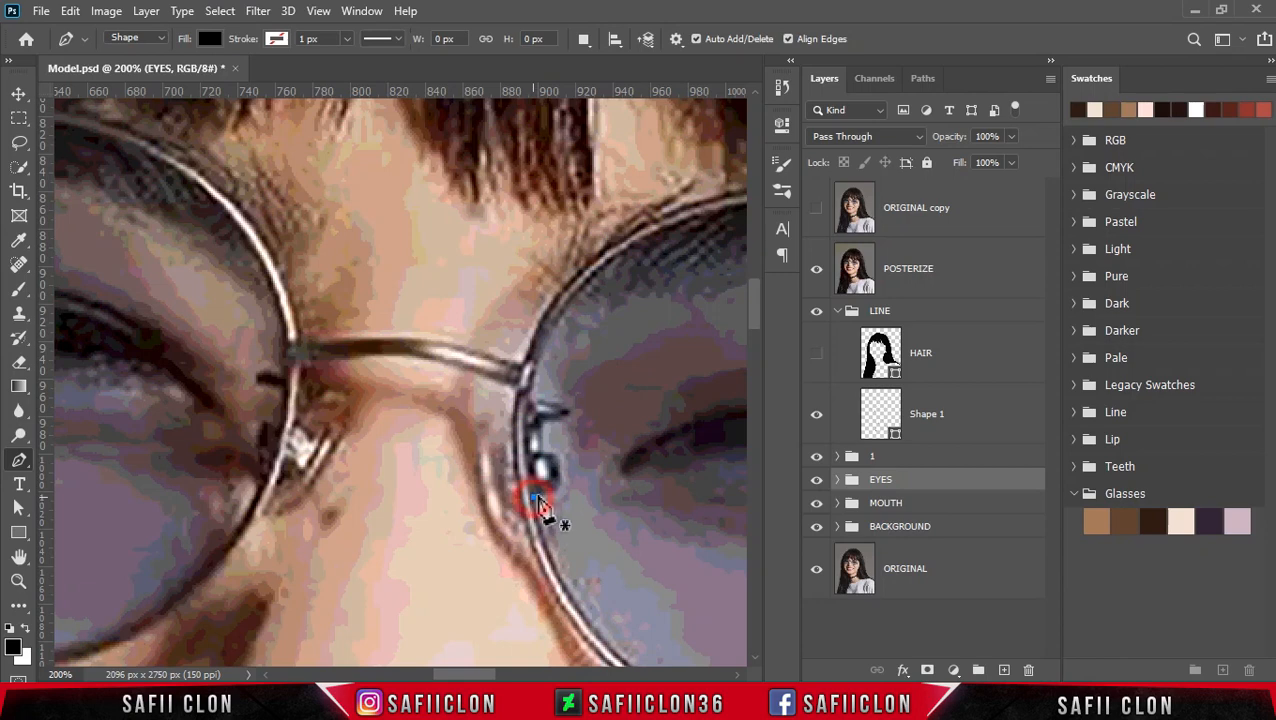
{"action": "left_click", "coordinate": [557, 505]}
{"action": "left_click", "coordinate": [556, 456]}
{"action": "left_click", "coordinate": [541, 442]}
{"action": "left_click", "coordinate": [545, 421]}
{"action": "left_click", "coordinate": [571, 411]}
{"action": "left_click", "coordinate": [538, 403]}
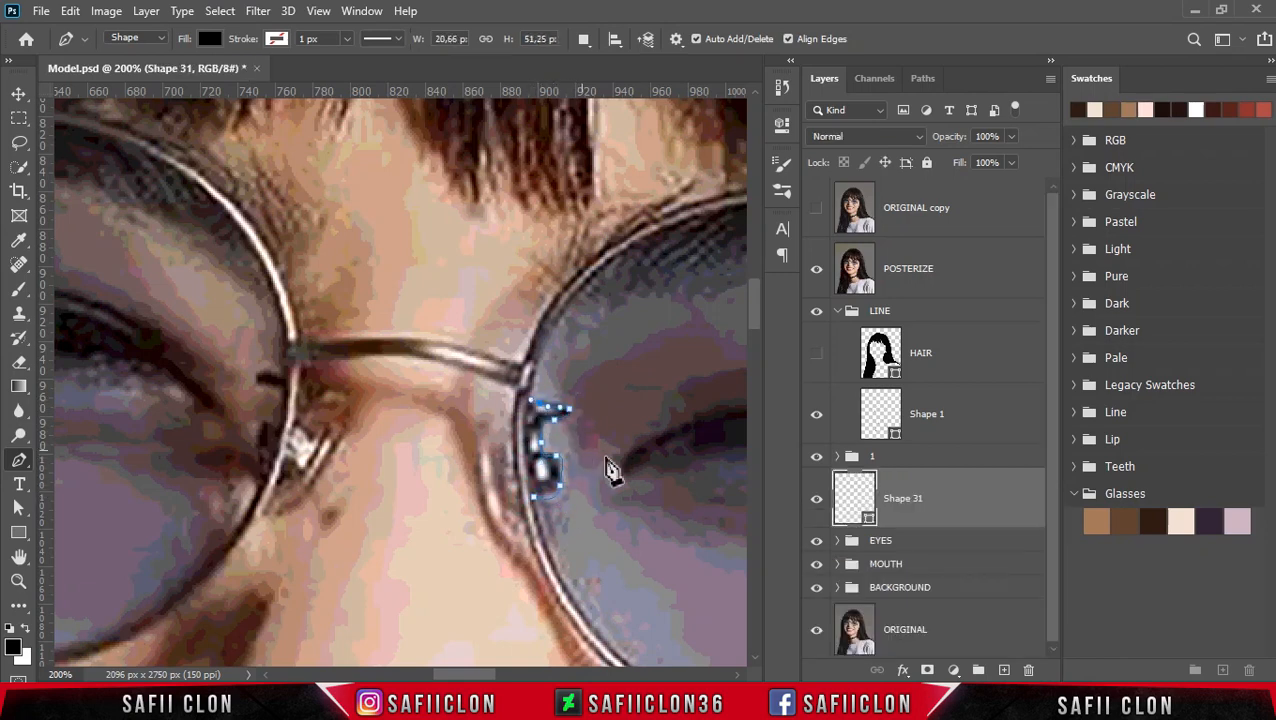
{"action": "left_click", "coordinate": [817, 272]}
{"action": "left_click_drag", "start_coordinate": [519, 426], "coordinate": [521, 460]}
{"action": "left_click", "coordinate": [526, 492]}
{"action": "left_click", "coordinate": [534, 498]}
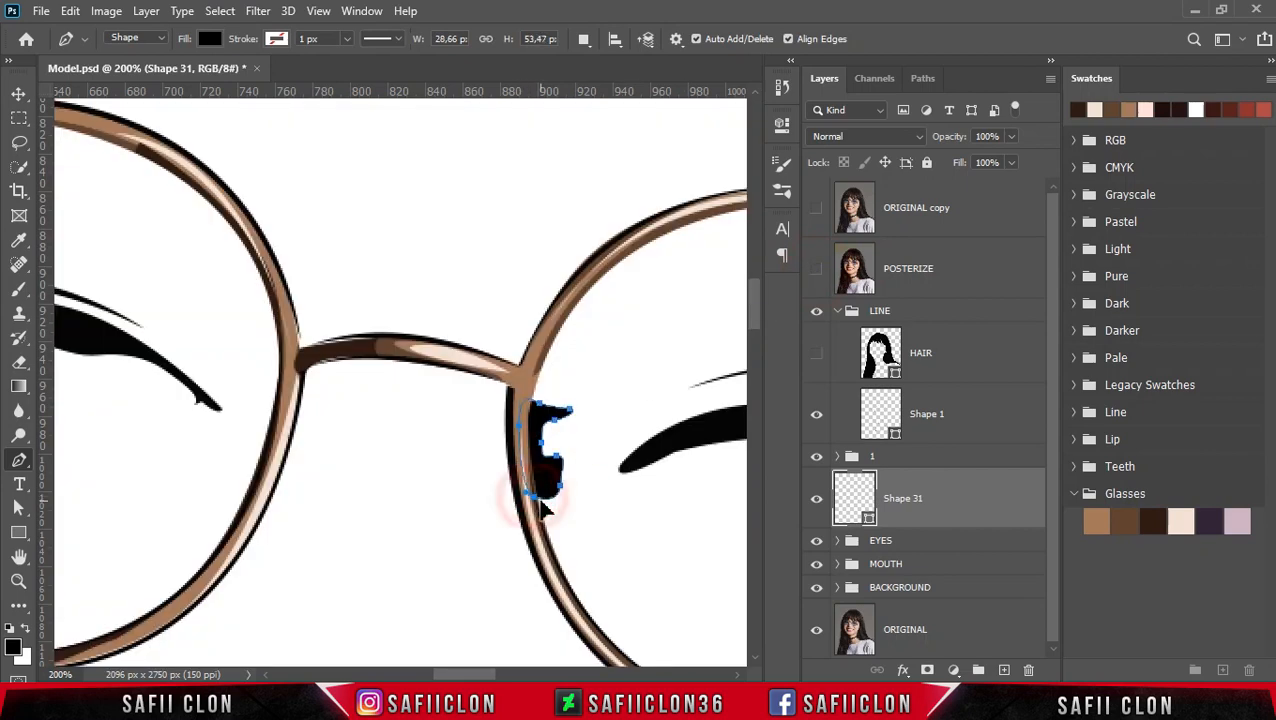
Add the left lens's nose pad to the same shape layer with Combine Shapes, tracing it from the POSTERIZE layer
{"action": "left_click", "coordinate": [584, 39]}
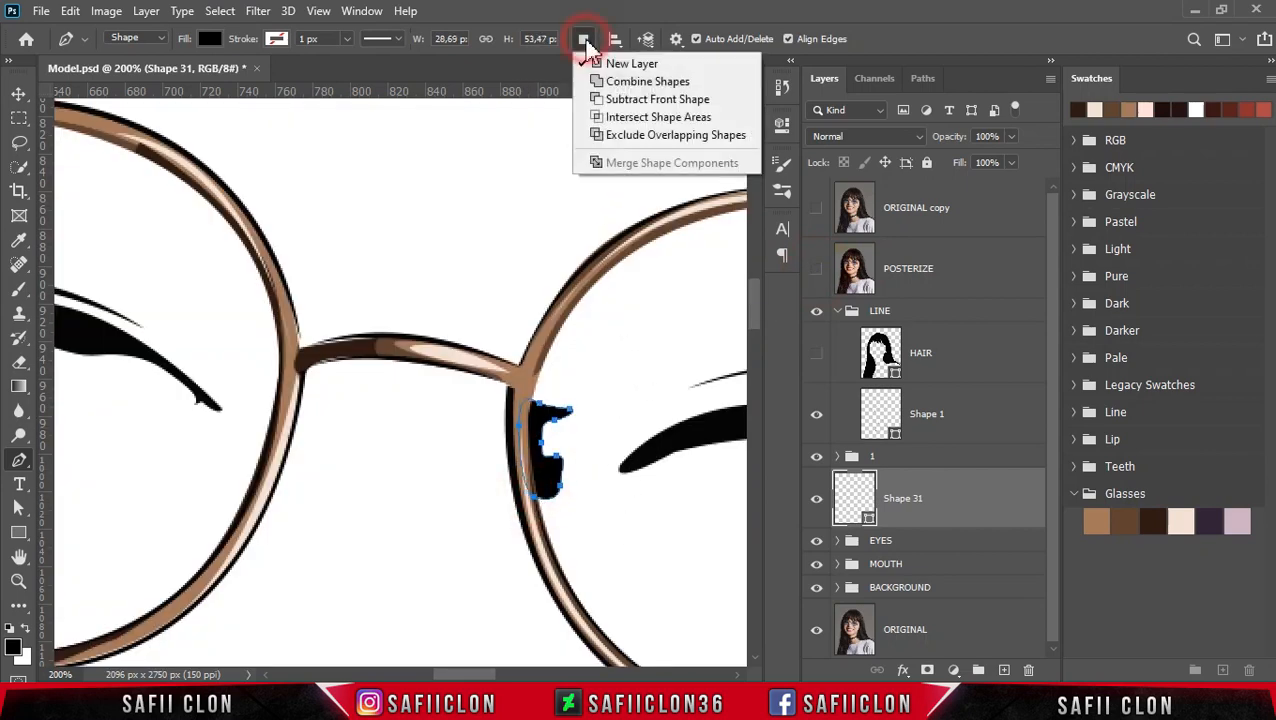
{"action": "left_click", "coordinate": [631, 84]}
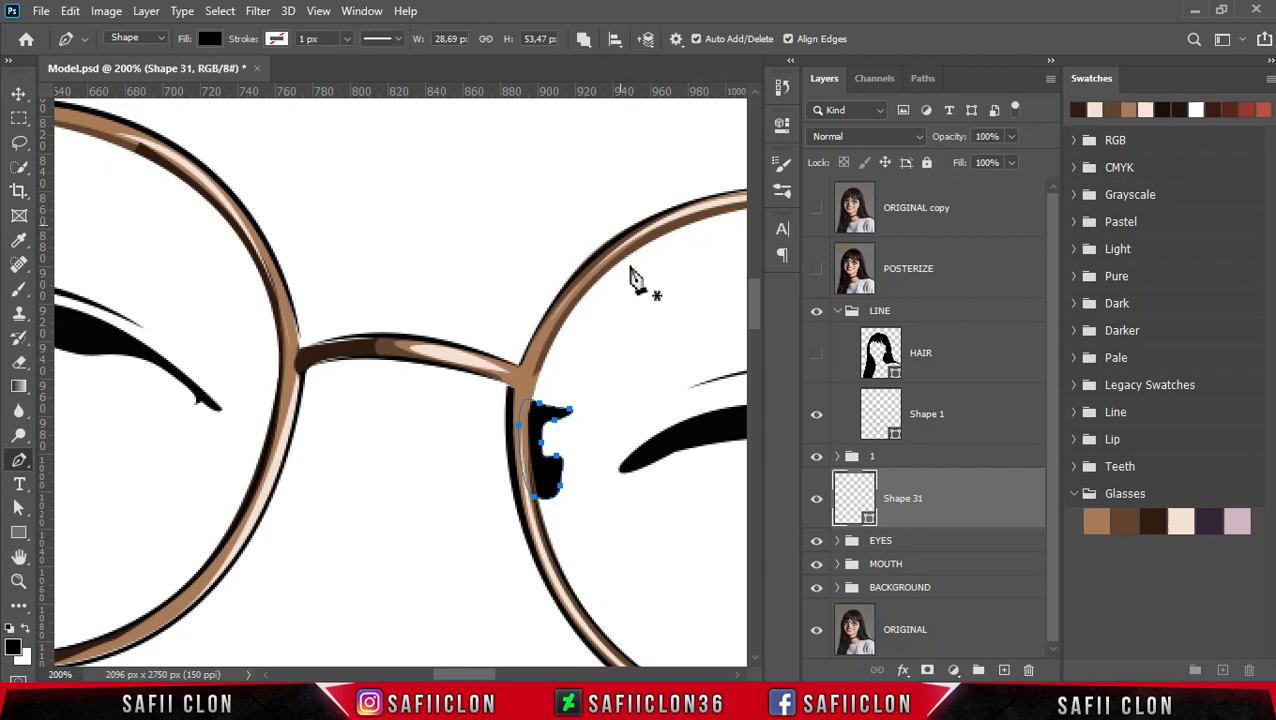
{"action": "left_click", "coordinate": [817, 270]}
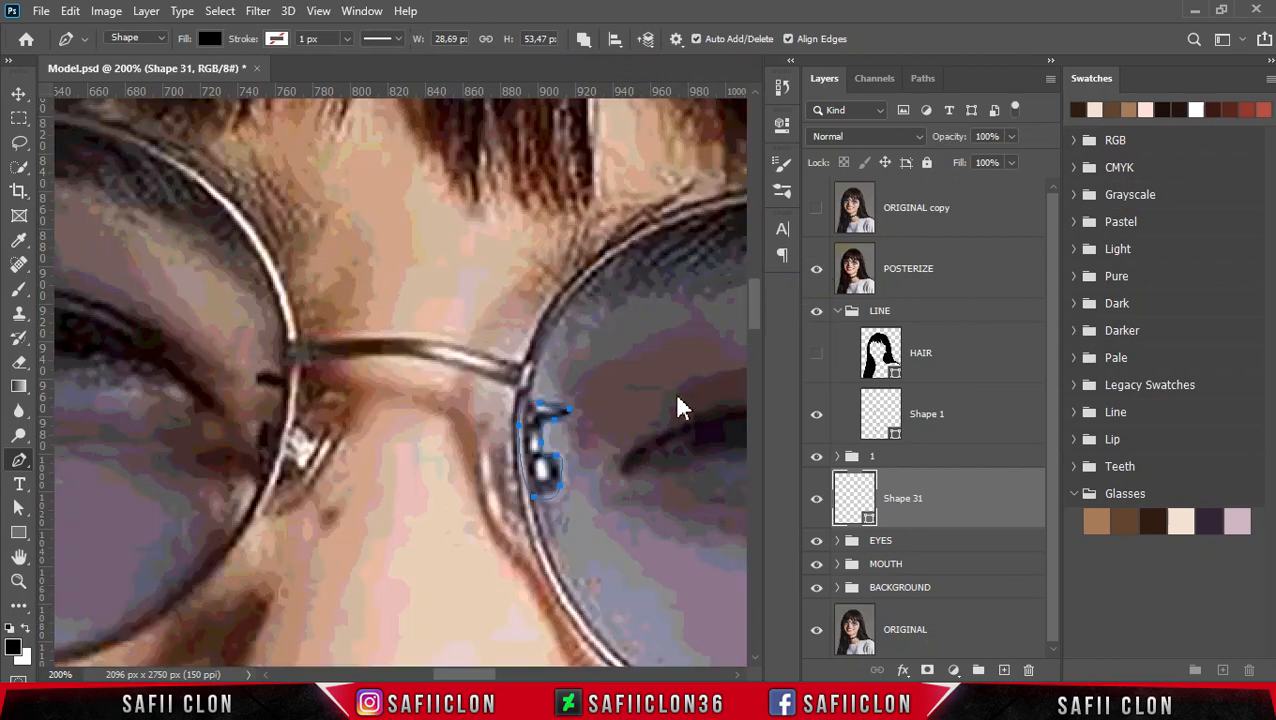
{"action": "left_click", "coordinate": [293, 408]}
{"action": "left_click_drag", "start_coordinate": [303, 430], "coordinate": [317, 437]}
{"action": "left_click_drag", "start_coordinate": [303, 423], "coordinate": [309, 415]}
{"action": "left_click", "coordinate": [304, 500]}
{"action": "left_click", "coordinate": [270, 512]}
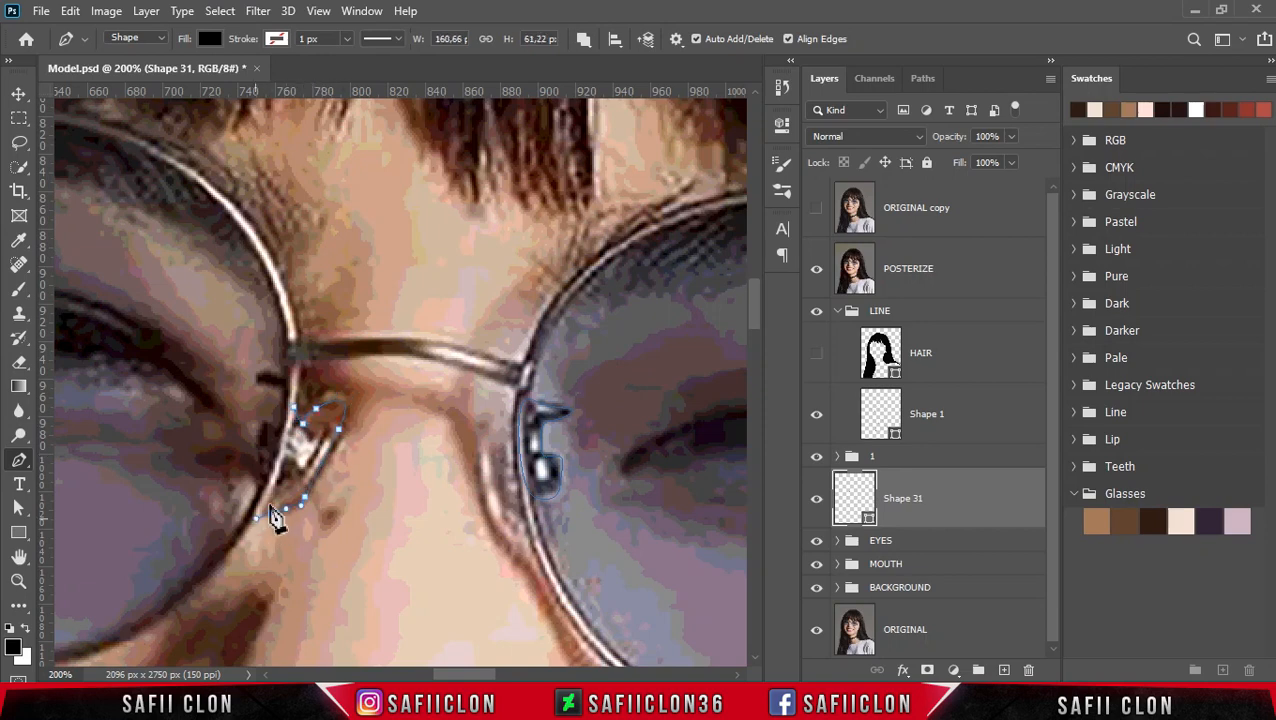
{"action": "left_click", "coordinate": [296, 419]}
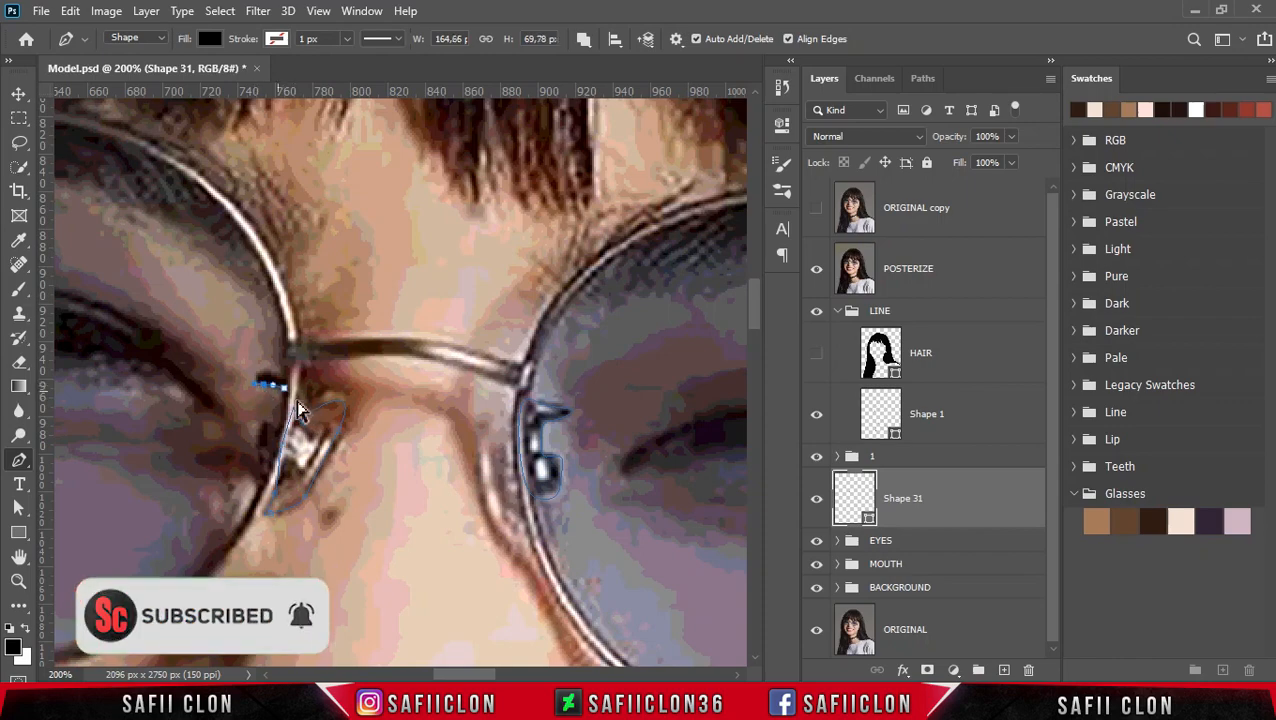
{"action": "left_click", "coordinate": [816, 271]}
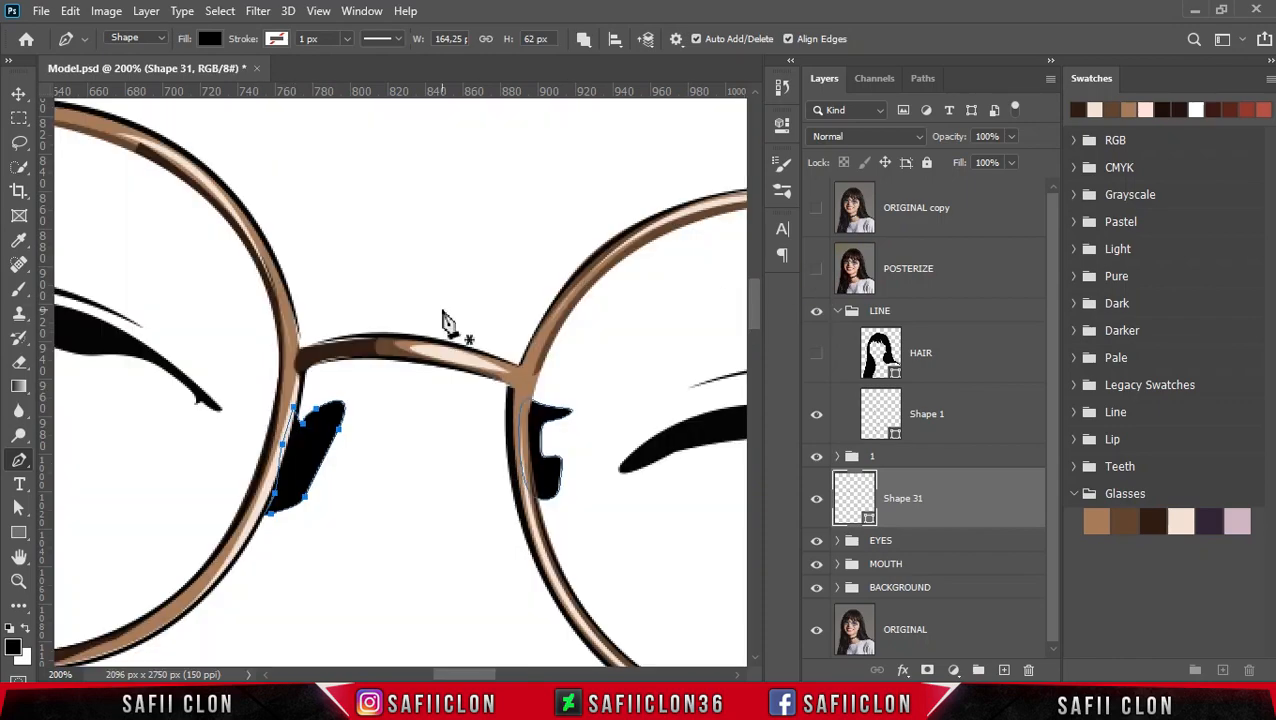
Fill the nose pad shapes with the light brown Glasses swatch (RGB 164, 121, 91)
{"action": "key", "text": "ctrl+minus"}
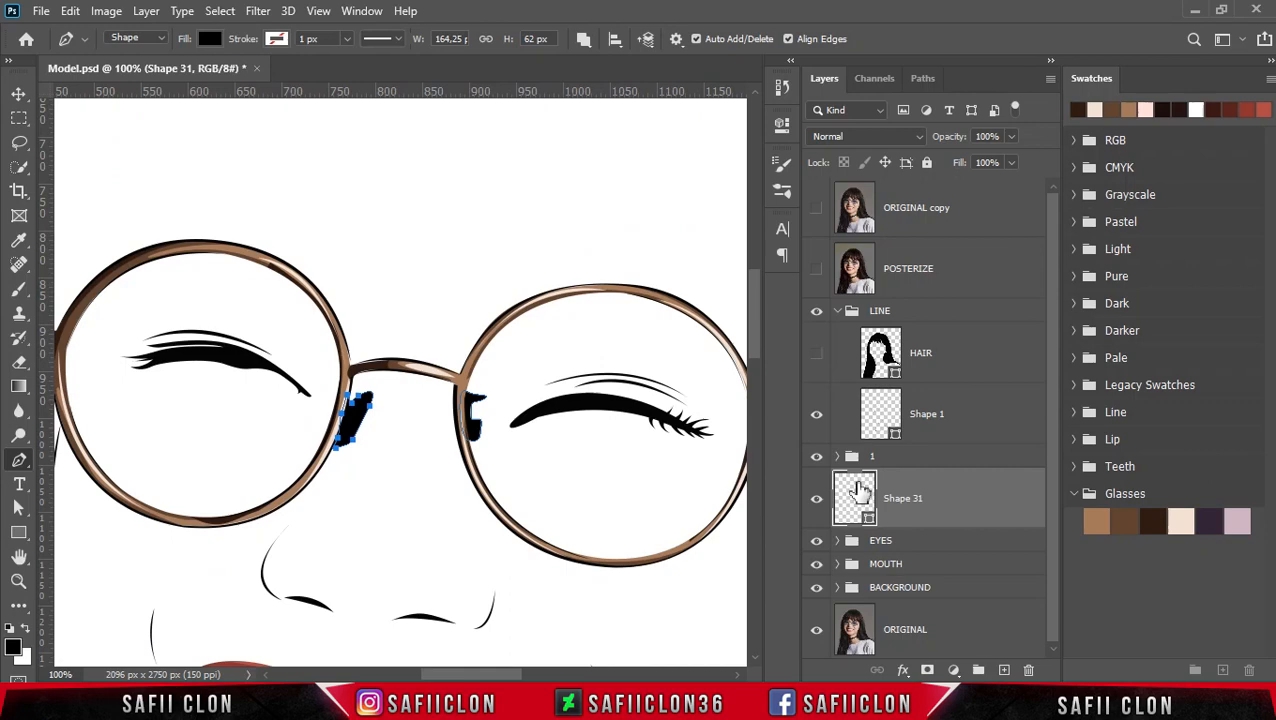
{"action": "double_click", "coordinate": [866, 518]}
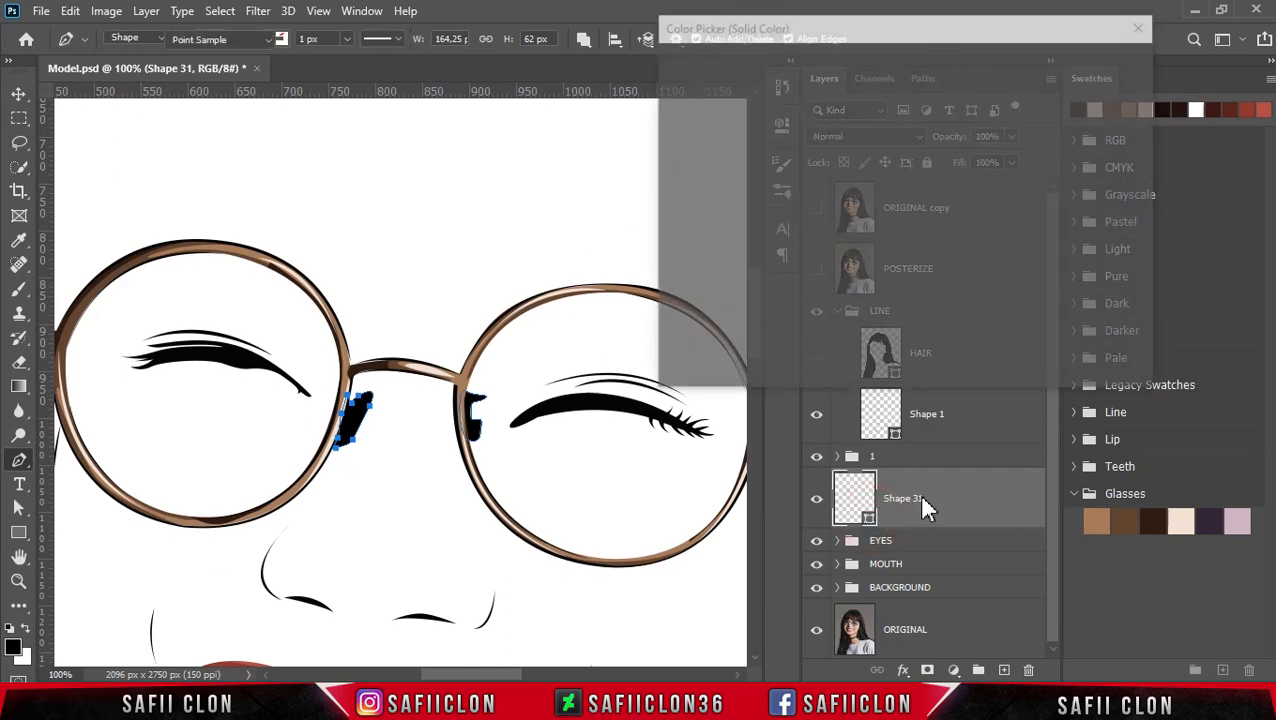
{"action": "left_click", "coordinate": [1100, 523]}
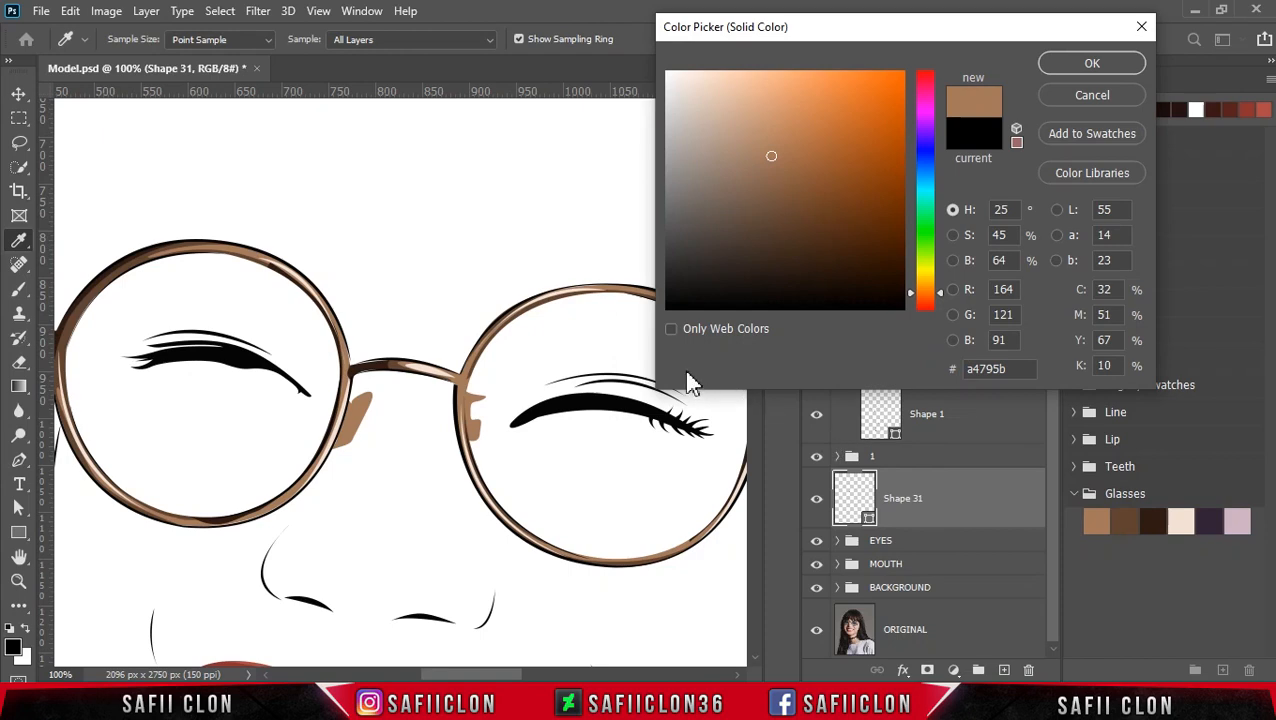
{"action": "left_click", "coordinate": [1084, 68]}
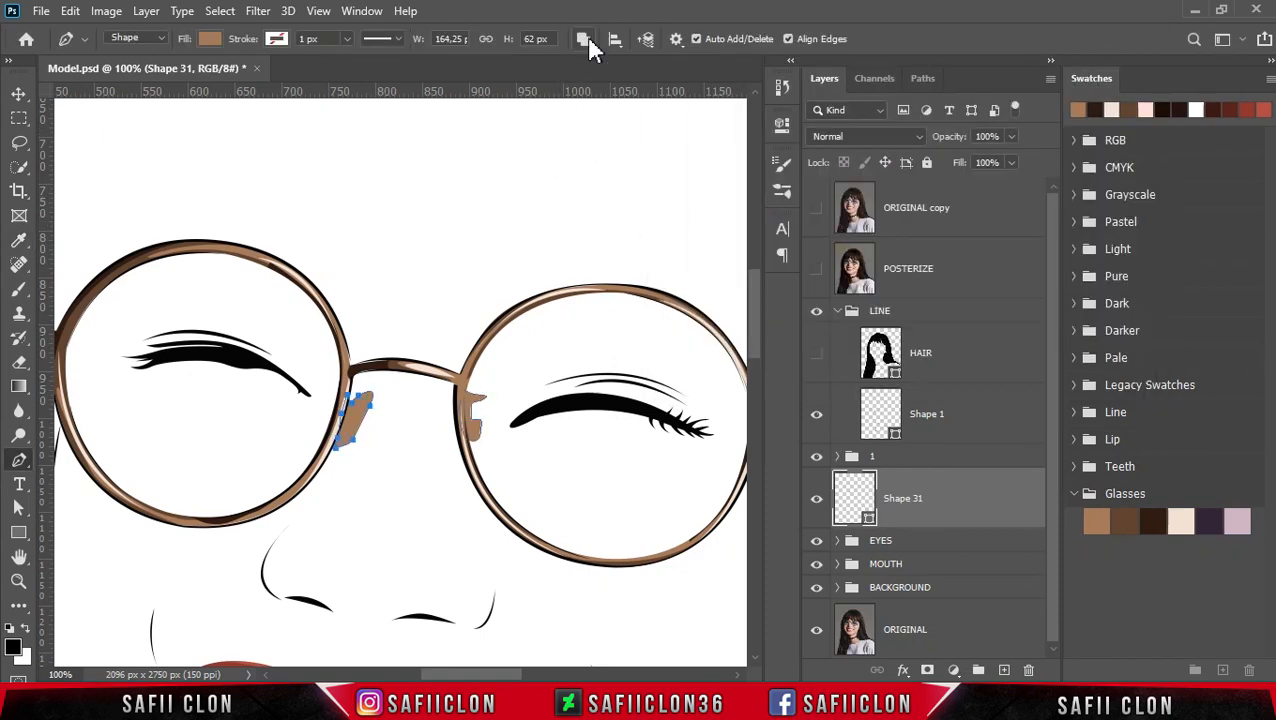
On a new shape layer, draw a shading shape about 22 by 10 px on the upper arm of the right lens's nose pad
{"action": "left_click", "coordinate": [586, 42]}
{"action": "left_click", "coordinate": [605, 62]}
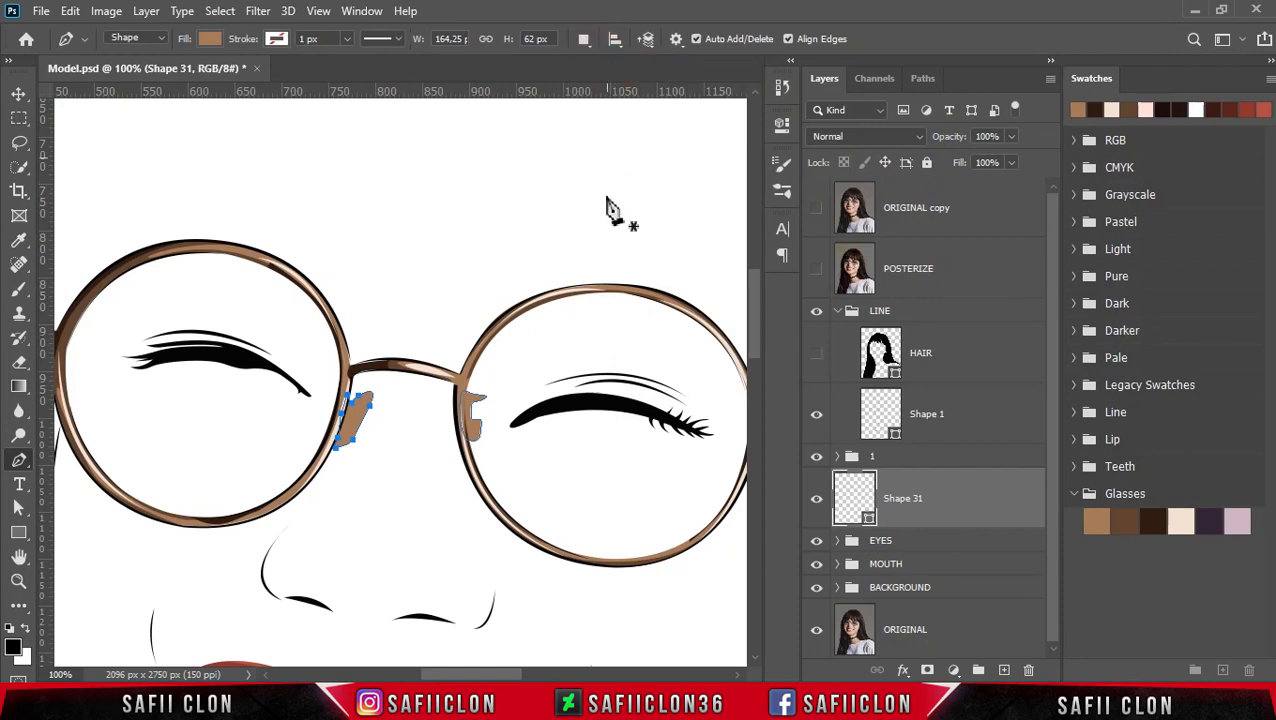
{"action": "left_click", "coordinate": [816, 270]}
{"action": "key", "text": "ctrl+plus"}
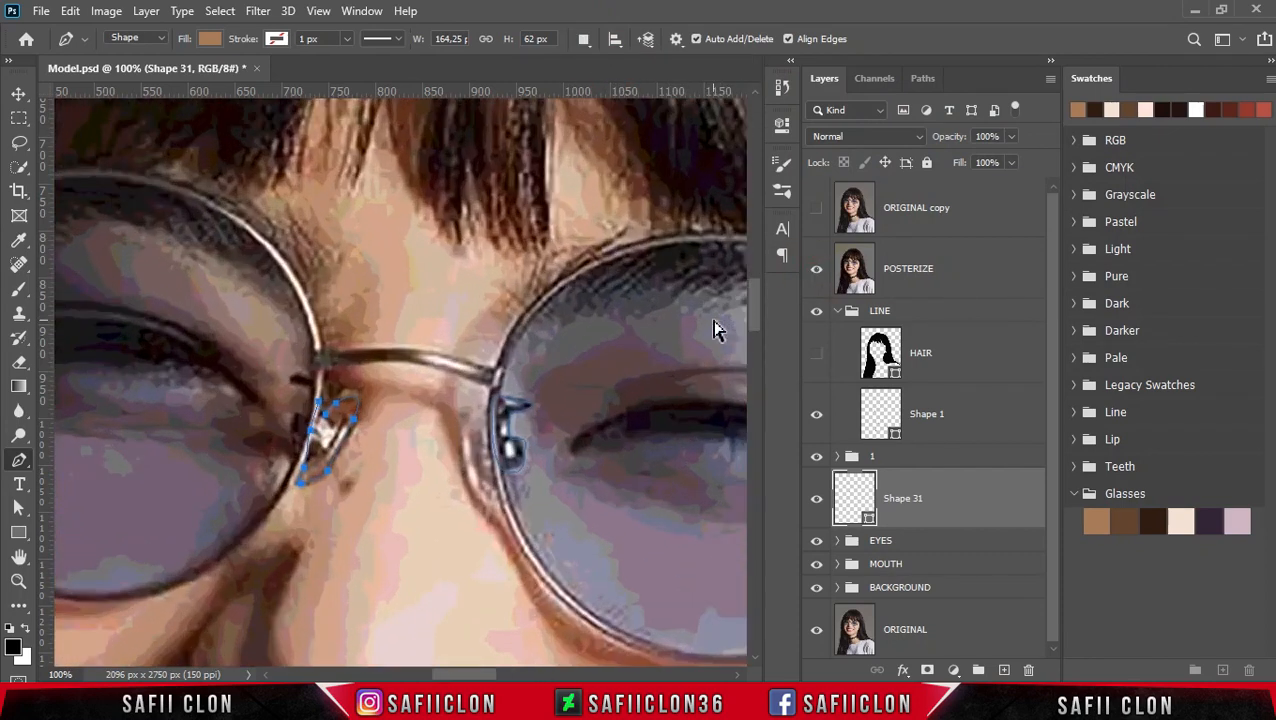
{"action": "left_click", "coordinate": [521, 421]}
{"action": "left_click", "coordinate": [537, 413]}
{"action": "left_click", "coordinate": [563, 412]}
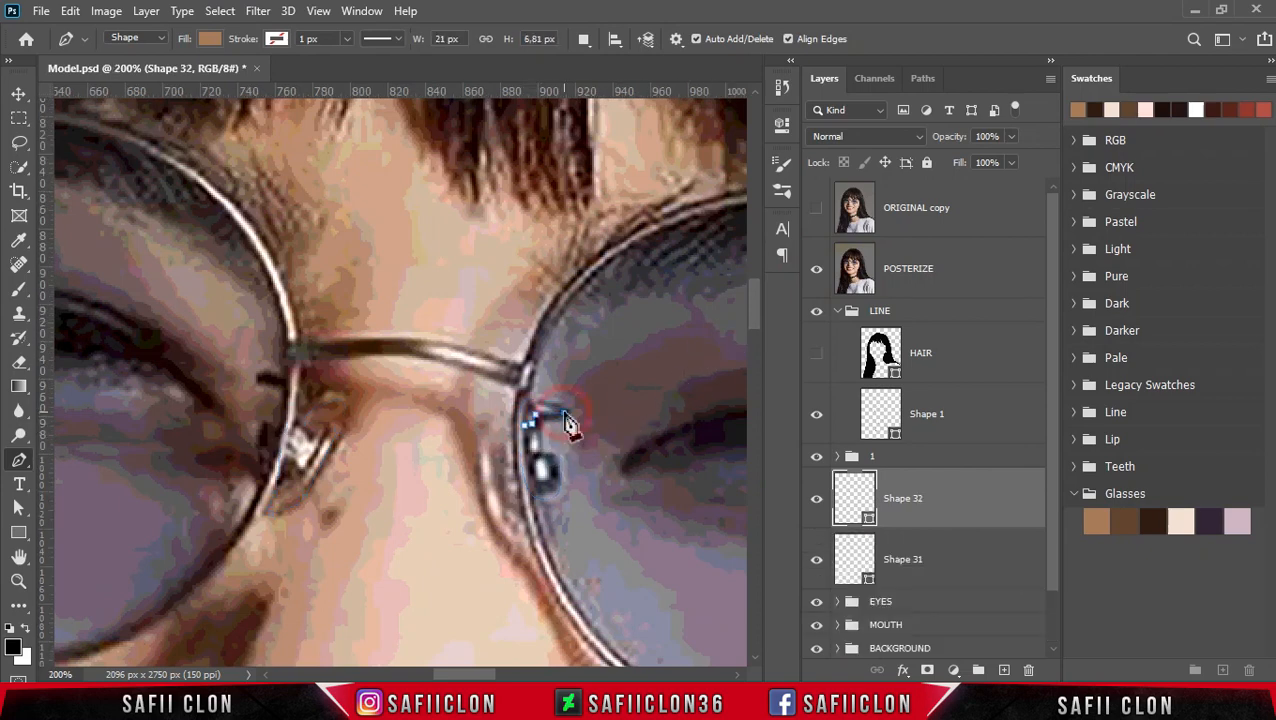
{"action": "left_click_drag", "start_coordinate": [524, 413], "coordinate": [531, 421]}
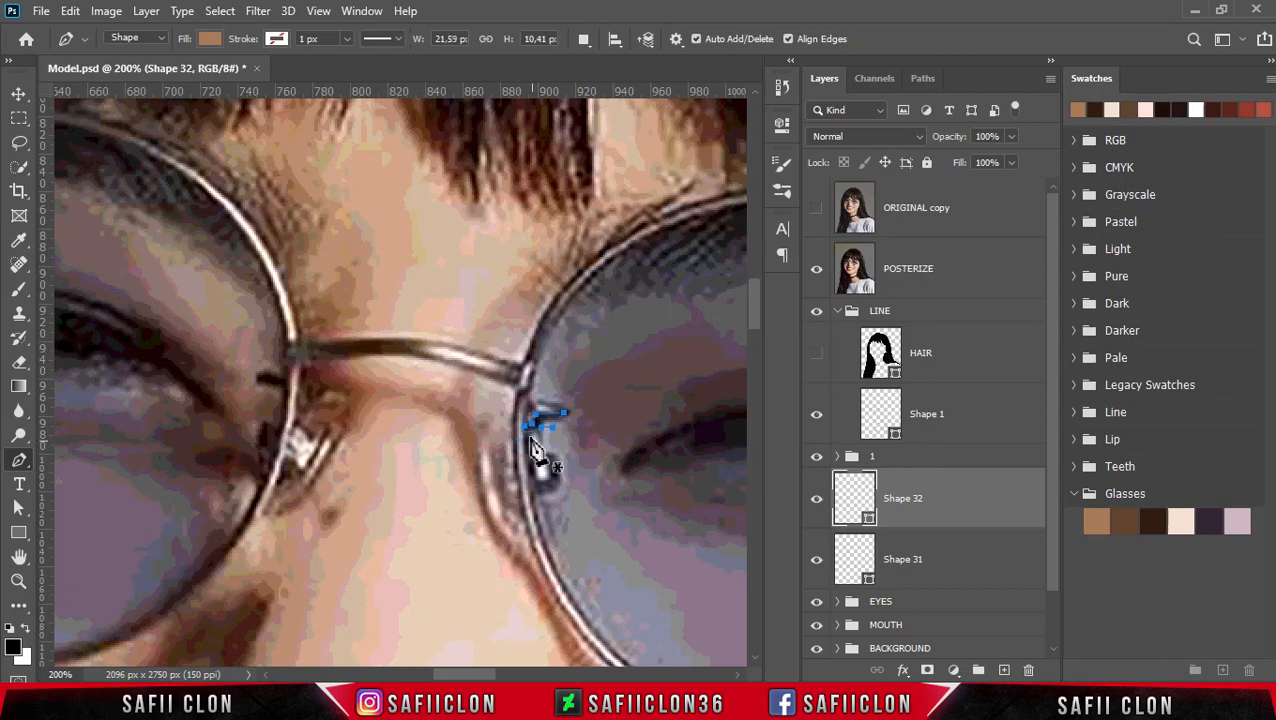
Add shading shapes around the lower part and rim-side edge of the right lens's nose pad using Combine Shapes
{"action": "left_click", "coordinate": [583, 39]}
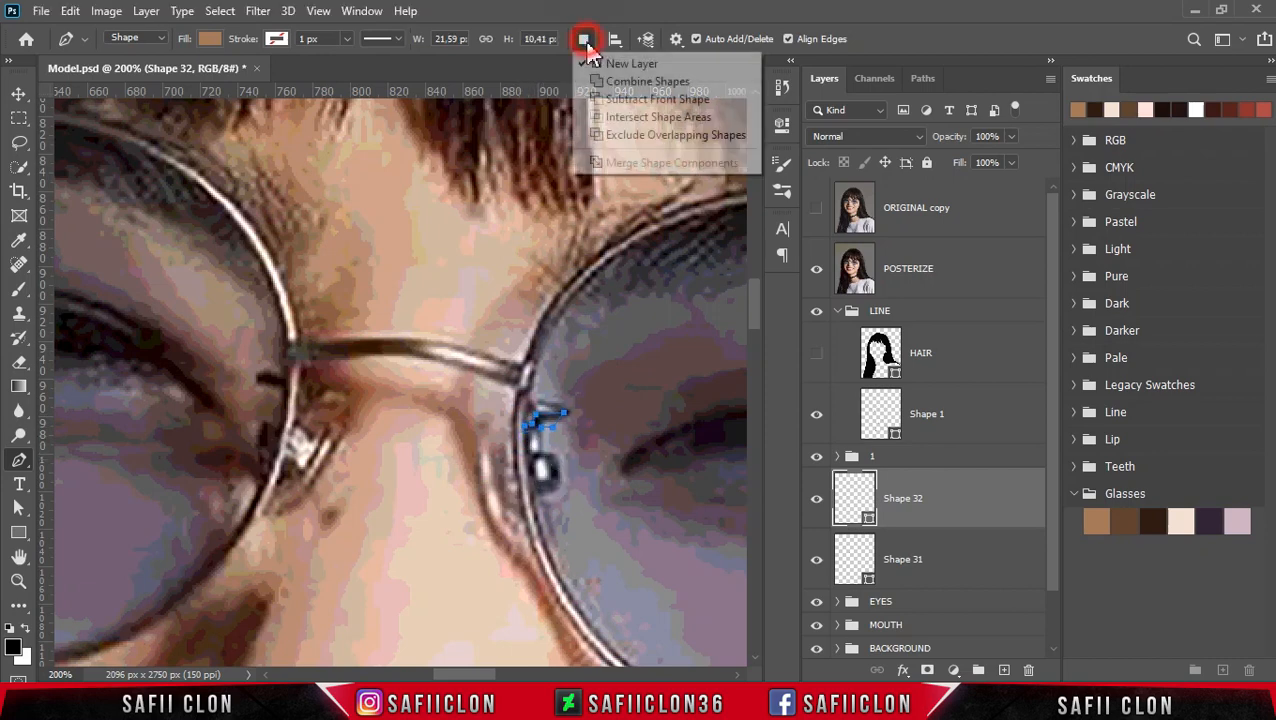
{"action": "left_click", "coordinate": [616, 84]}
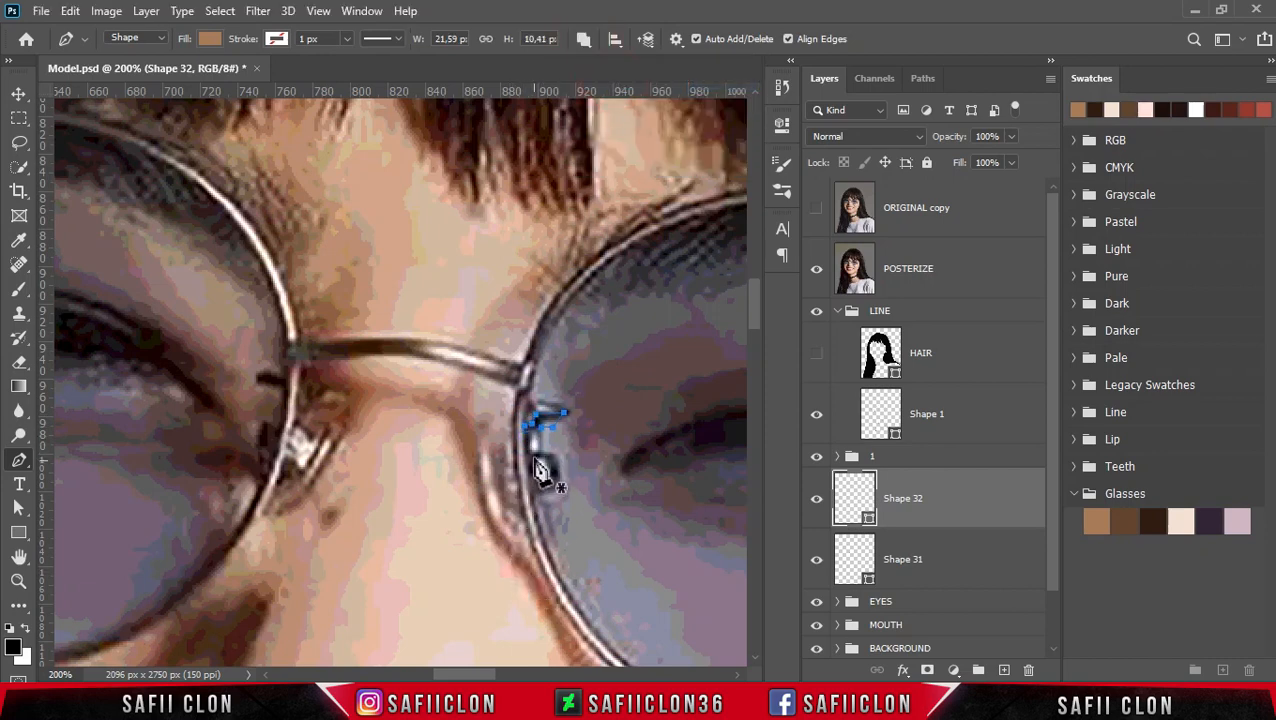
{"action": "left_click", "coordinate": [529, 441]}
{"action": "left_click", "coordinate": [558, 464]}
{"action": "left_click", "coordinate": [558, 490]}
{"action": "left_click", "coordinate": [541, 498]}
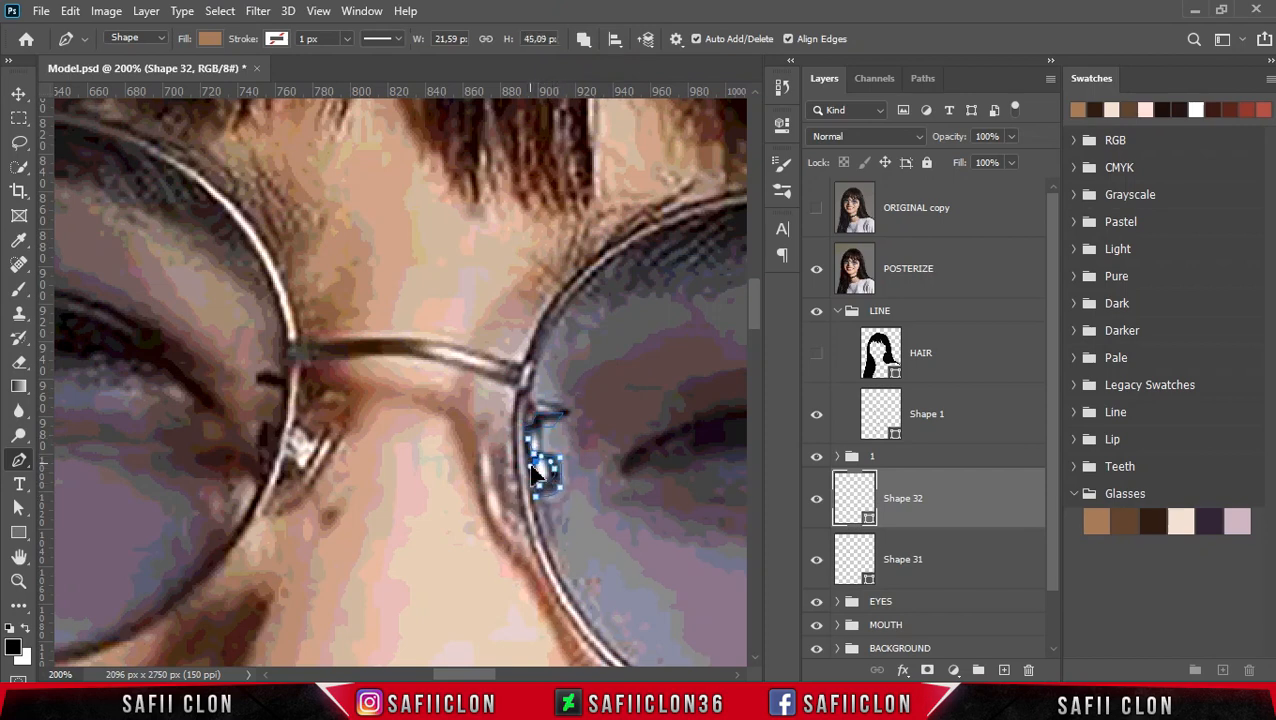
{"action": "left_click", "coordinate": [529, 440]}
{"action": "left_click_drag", "start_coordinate": [531, 402], "coordinate": [517, 424]}
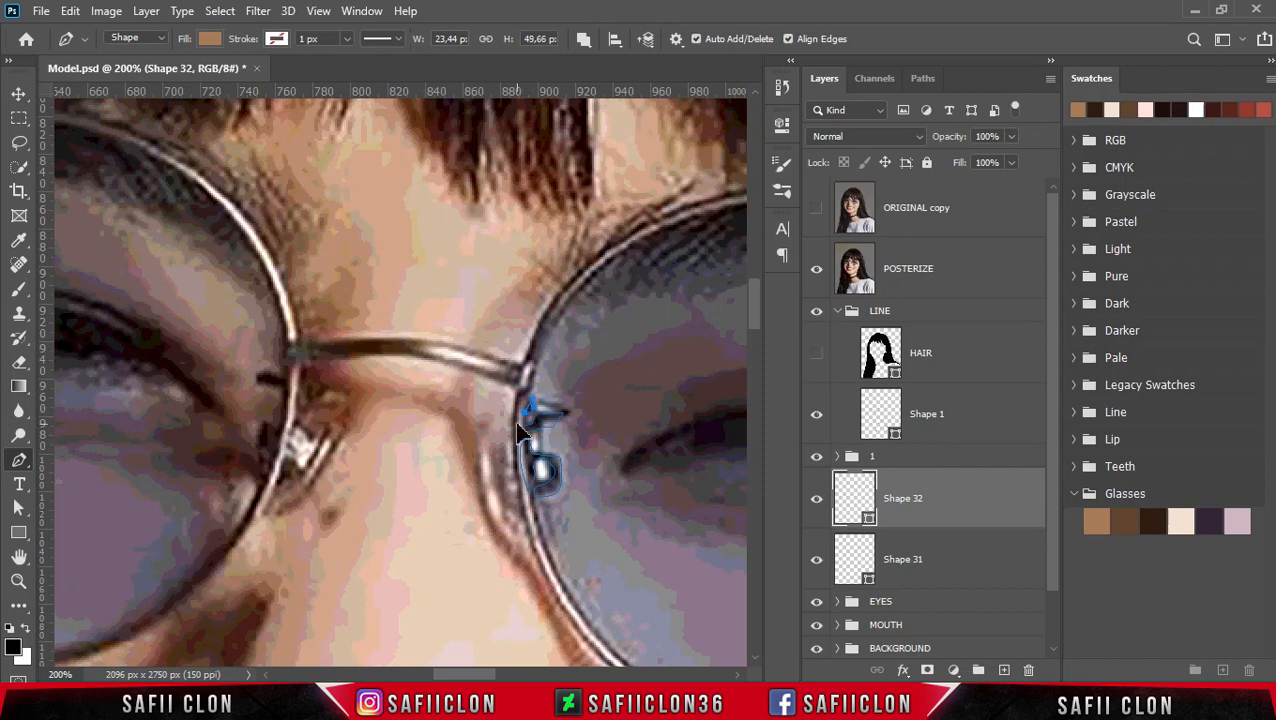
Fill the nose pad shading with the darkest brown Glasses swatch (RGB 46, 27, 18) and clip it to the nose pad layer
{"action": "left_click", "coordinate": [817, 270]}
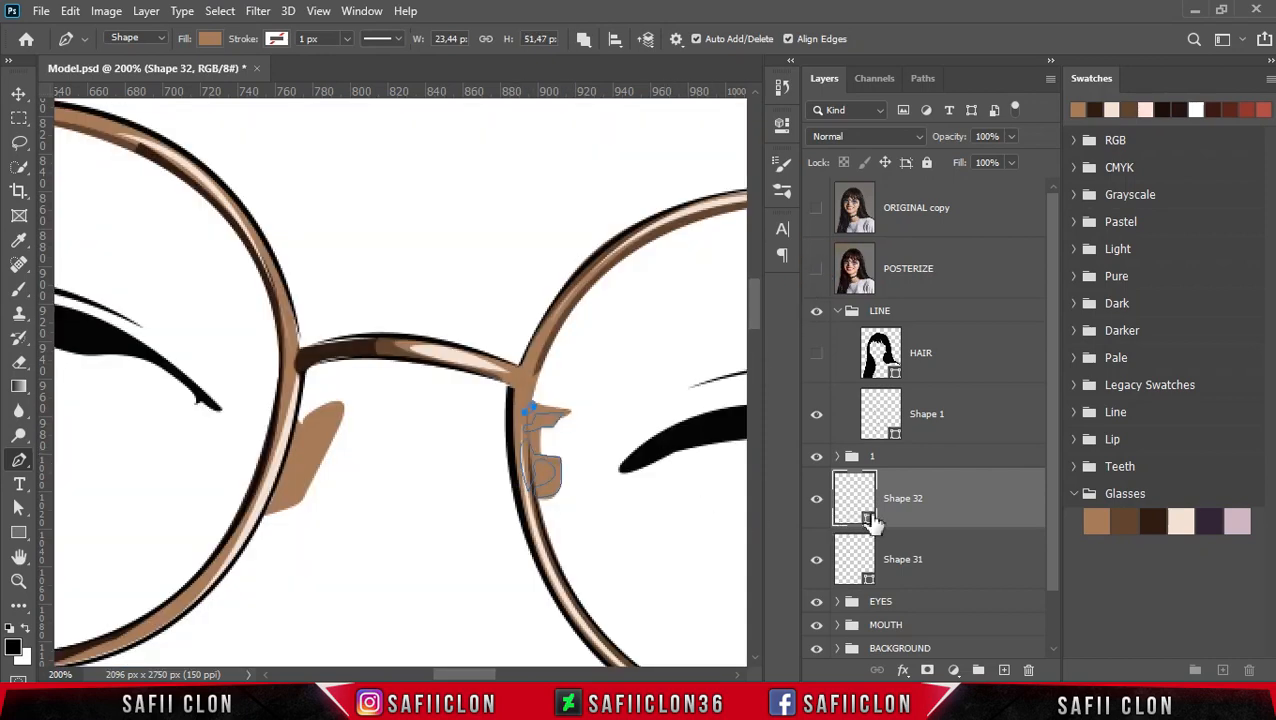
{"action": "double_click", "coordinate": [868, 517]}
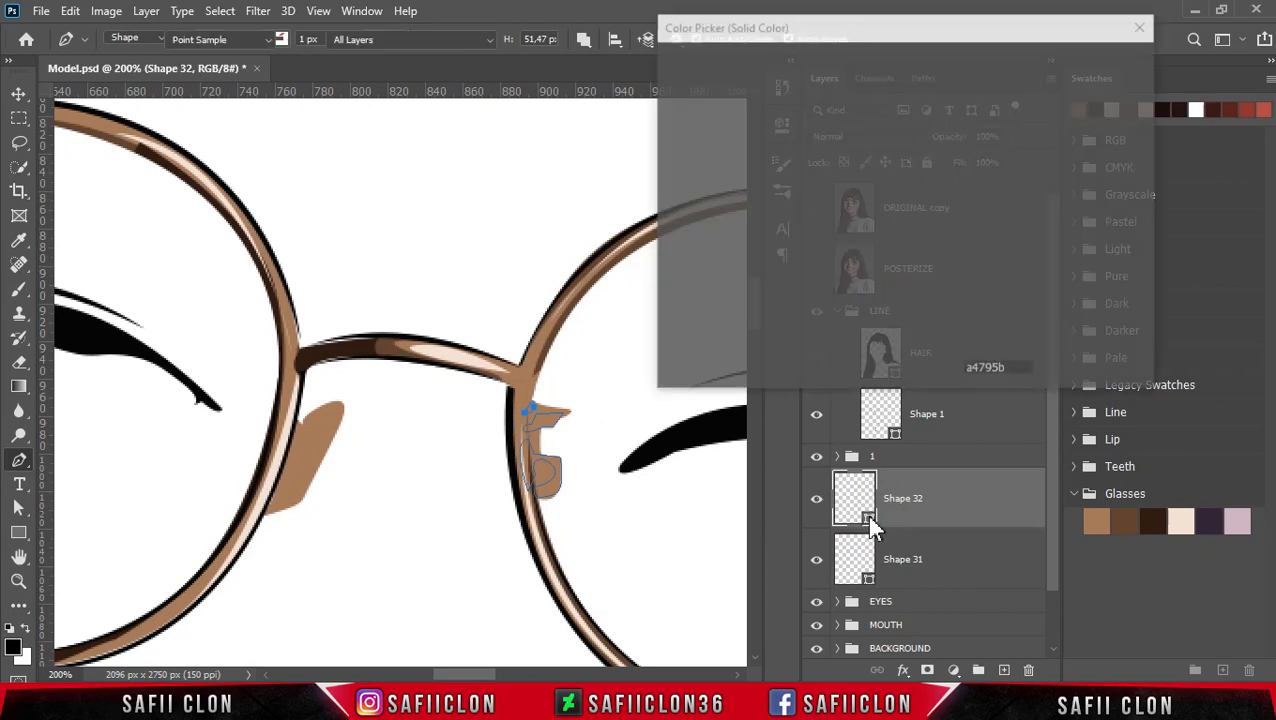
{"action": "left_click", "coordinate": [1157, 520]}
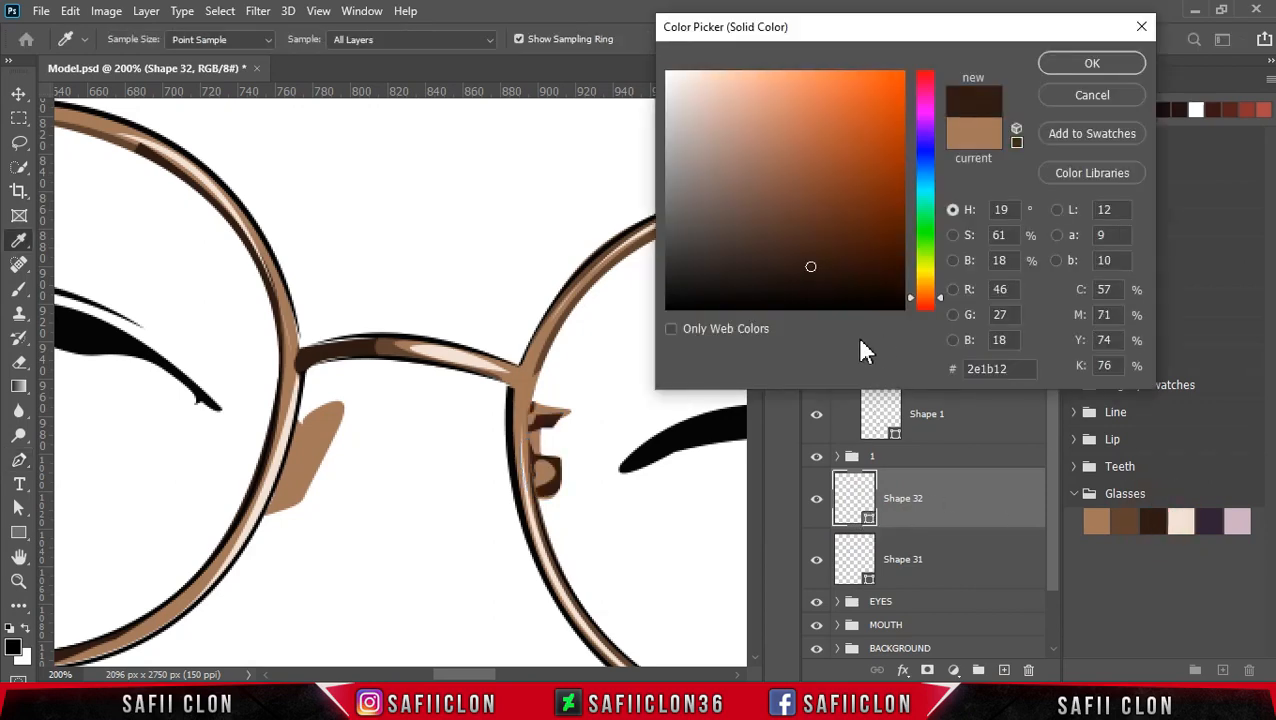
{"action": "left_click", "coordinate": [1075, 66]}
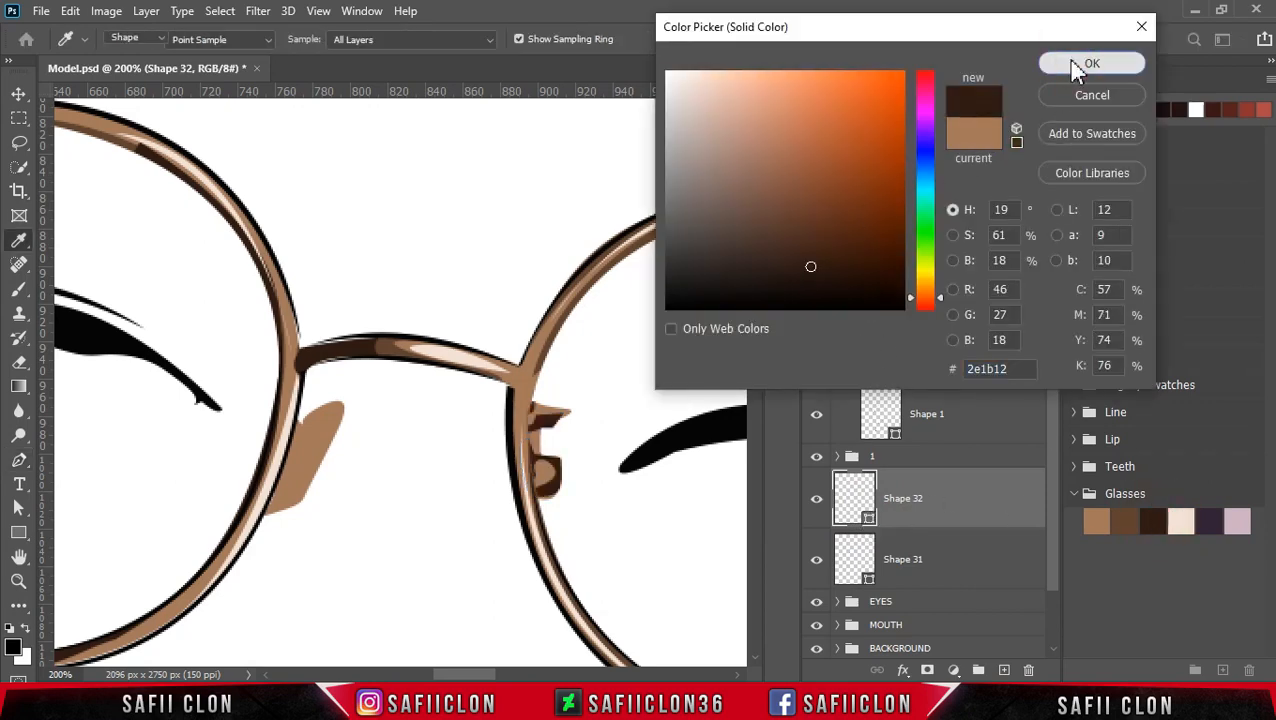
{"action": "right_click", "coordinate": [943, 500]}
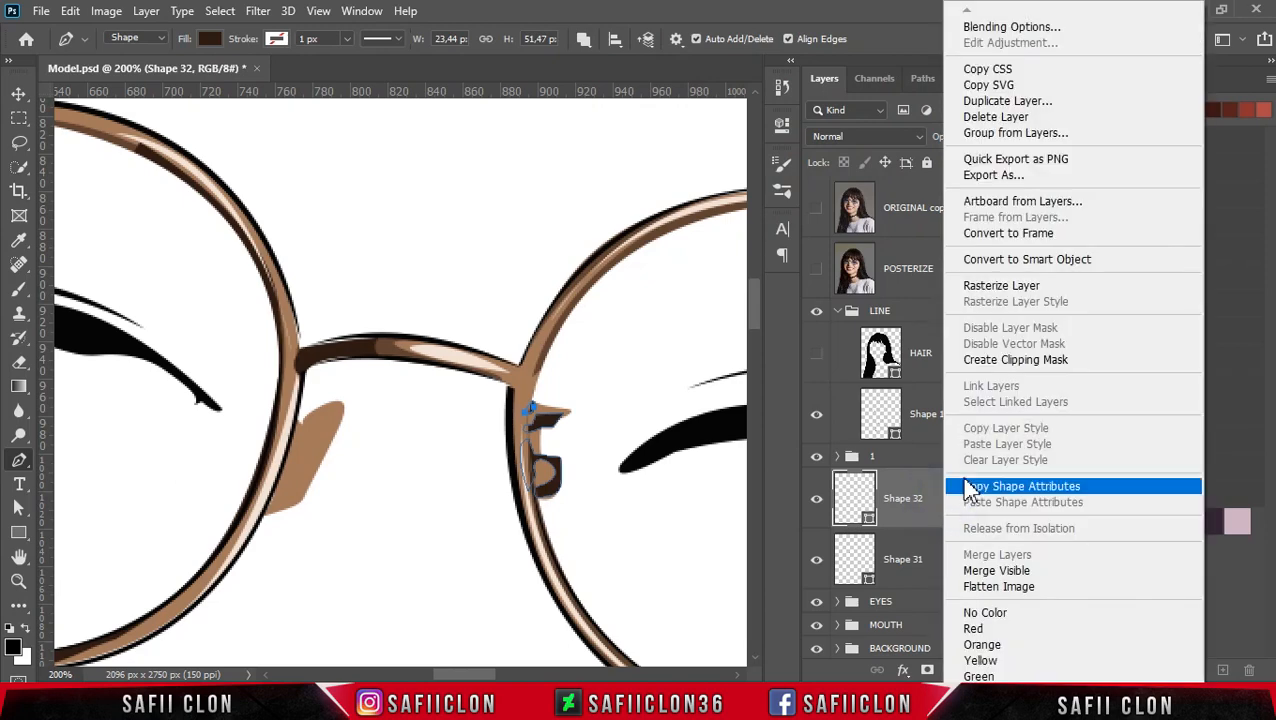
{"action": "left_click", "coordinate": [1001, 360]}
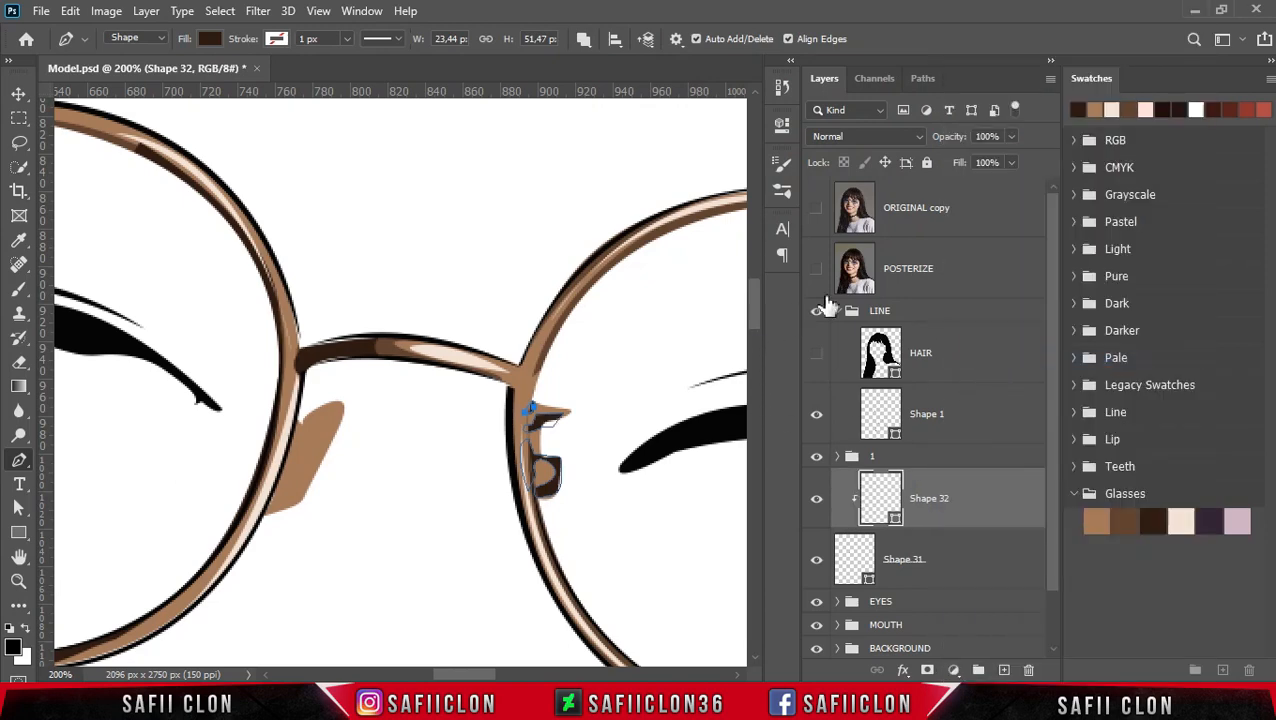
Using Combine Shapes, add shading shapes to the inner and rim-side parts of the left lens's nose pad, following the POSTERIZE reference
{"action": "left_click", "coordinate": [816, 270]}
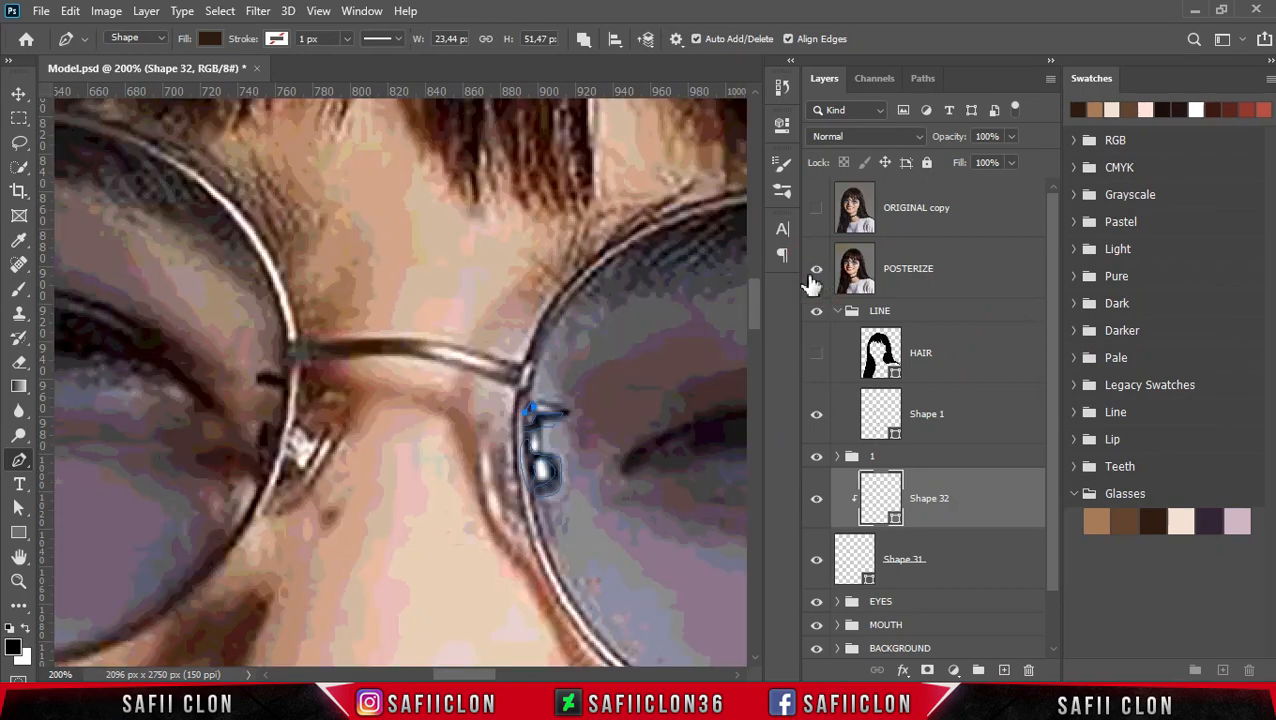
{"action": "left_click", "coordinate": [584, 40]}
{"action": "left_click", "coordinate": [601, 82]}
{"action": "left_click_drag", "start_coordinate": [492, 677], "coordinate": [476, 677]}
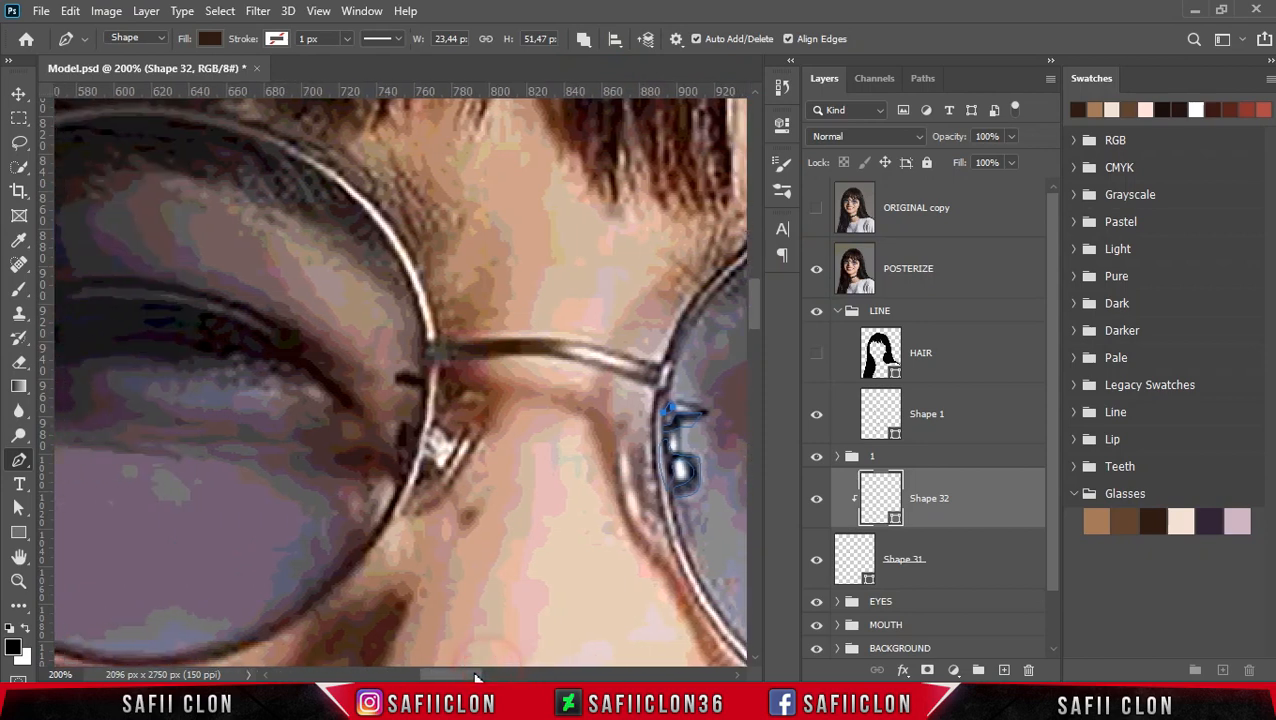
{"action": "left_click", "coordinate": [432, 478]}
{"action": "key", "text": "ctrl+plus"}
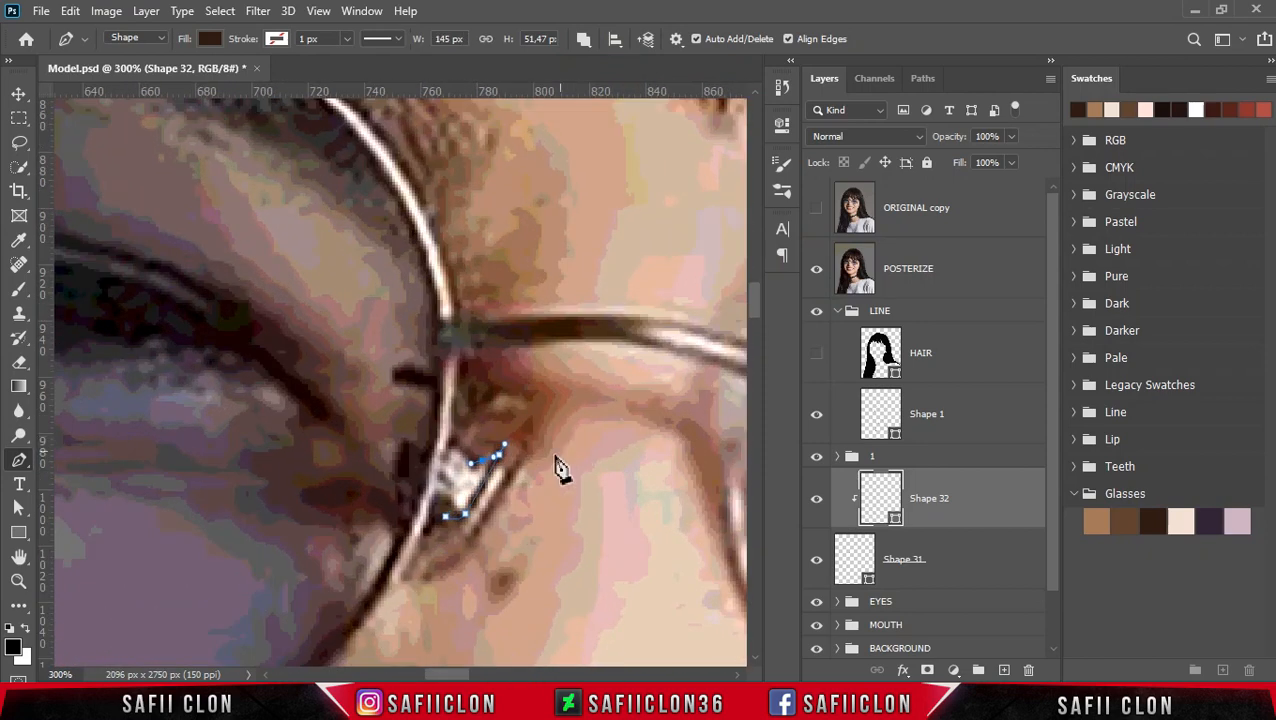
{"action": "left_click", "coordinate": [459, 524]}
{"action": "left_click_drag", "start_coordinate": [445, 516], "coordinate": [455, 505]}
{"action": "left_click", "coordinate": [452, 441]}
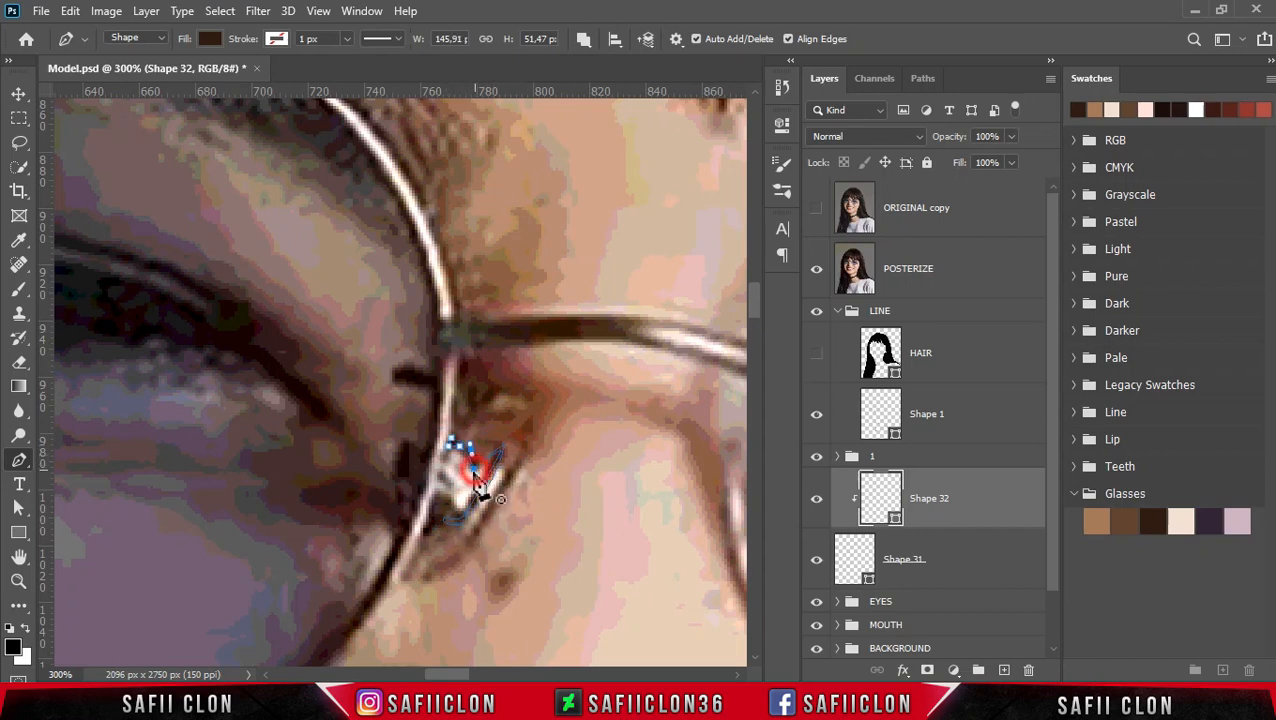
{"action": "left_click", "coordinate": [434, 505]}
{"action": "left_click", "coordinate": [421, 538]}
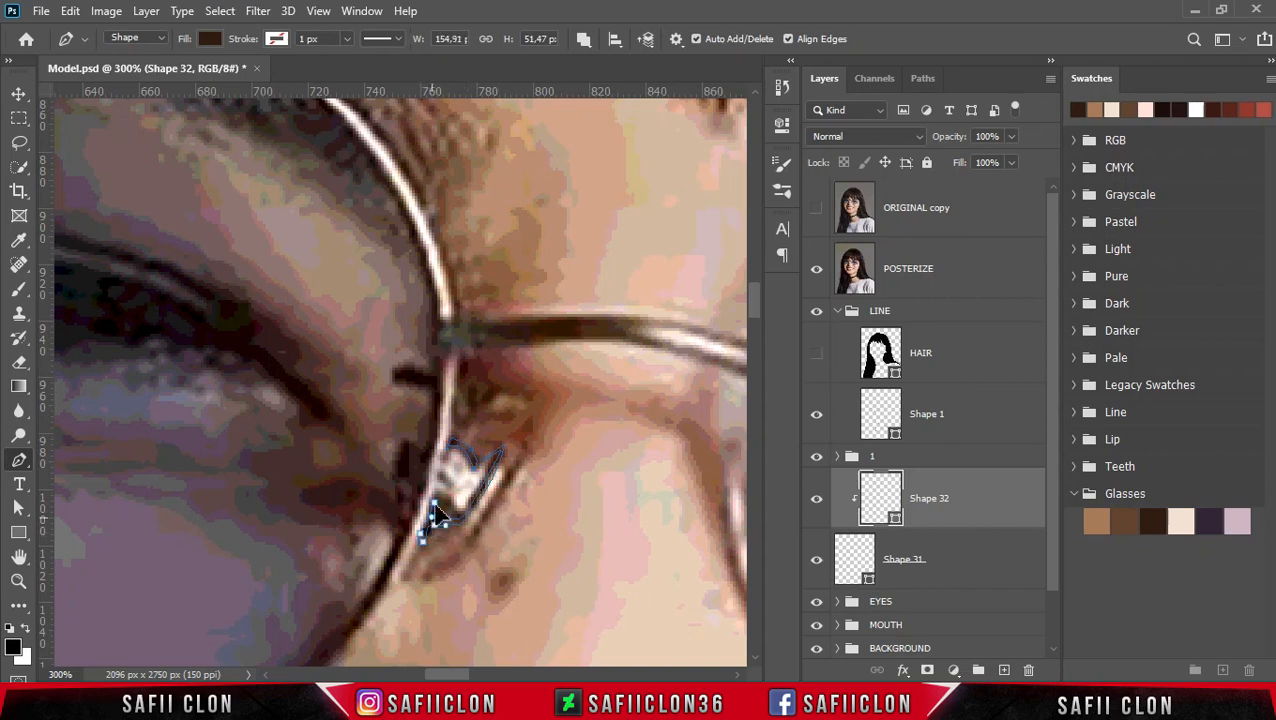
Add shading shapes along the outer edge and the rounded upper edge of the left lens's nose pad
{"action": "left_click", "coordinate": [518, 455]}
{"action": "left_click", "coordinate": [440, 578]}
{"action": "left_click", "coordinate": [520, 458]}
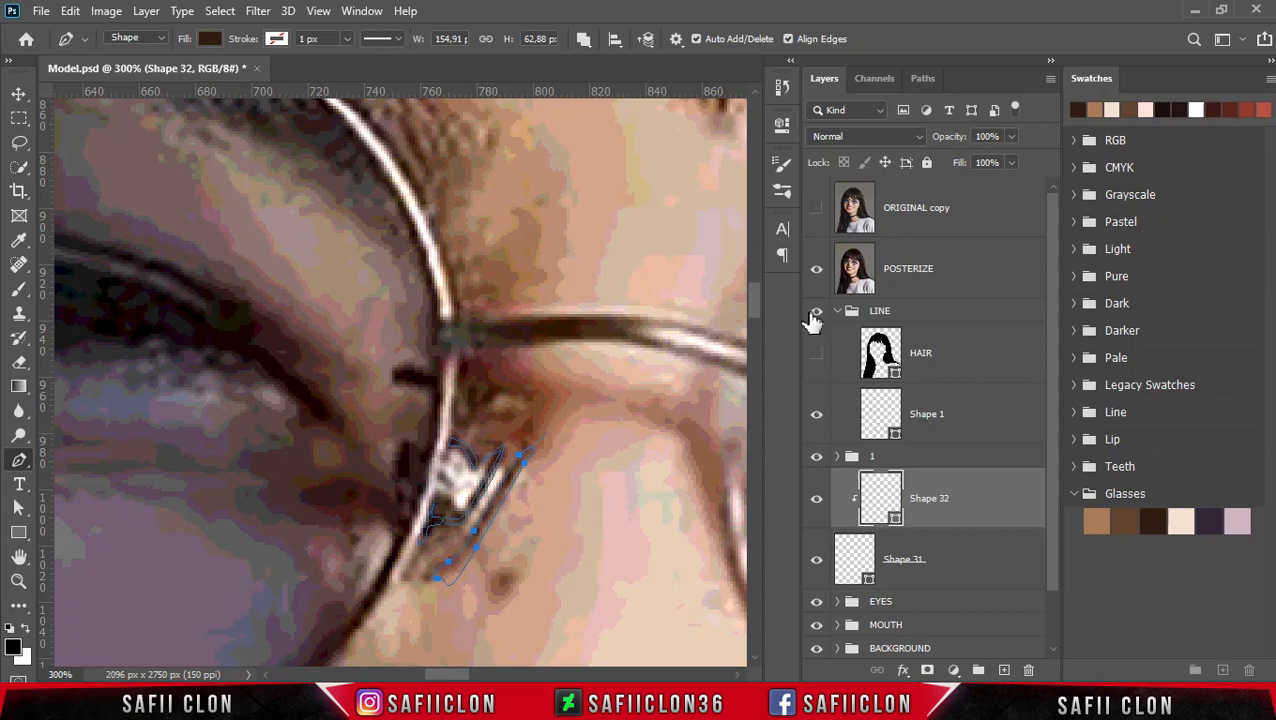
{"action": "left_click", "coordinate": [816, 268]}
{"action": "mouse_move", "coordinate": [535, 468]}
{"action": "left_mouse_down"}
{"action": "mouse_move", "coordinate": [525, 440]}
{"action": "mouse_move", "coordinate": [532, 477]}
{"action": "left_mouse_up"}
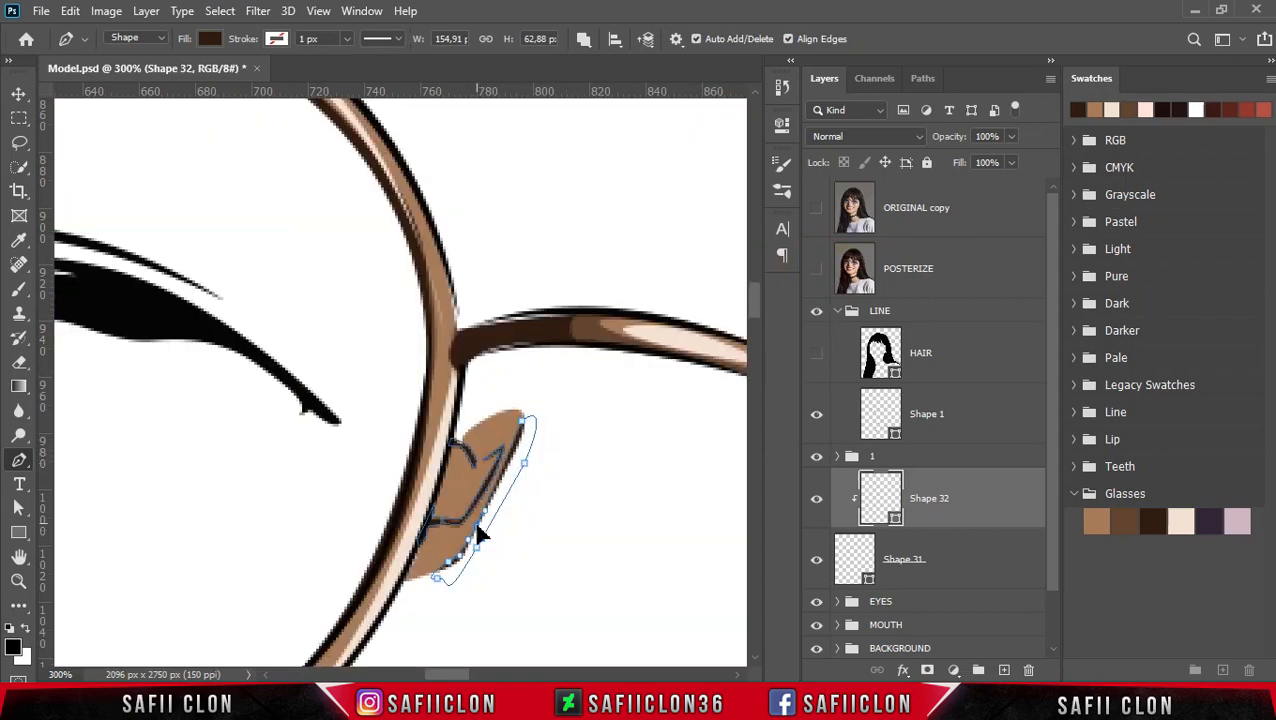
{"action": "left_click_drag", "start_coordinate": [465, 442], "coordinate": [481, 406]}
{"action": "left_click", "coordinate": [524, 409]}
{"action": "left_click_drag", "start_coordinate": [465, 443], "coordinate": [469, 452]}
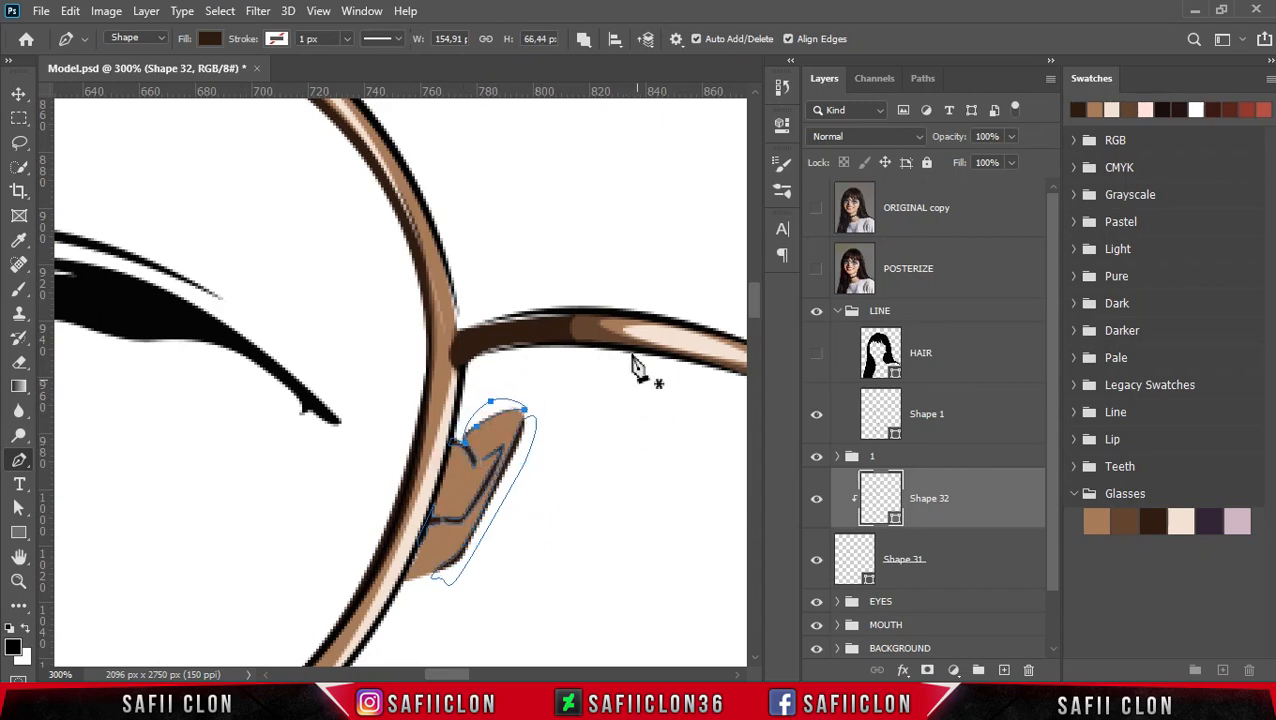
On a new shape layer, draw a highlight shape about 20 by 22 px inside the left lens's nose pad
{"action": "left_click", "coordinate": [585, 39]}
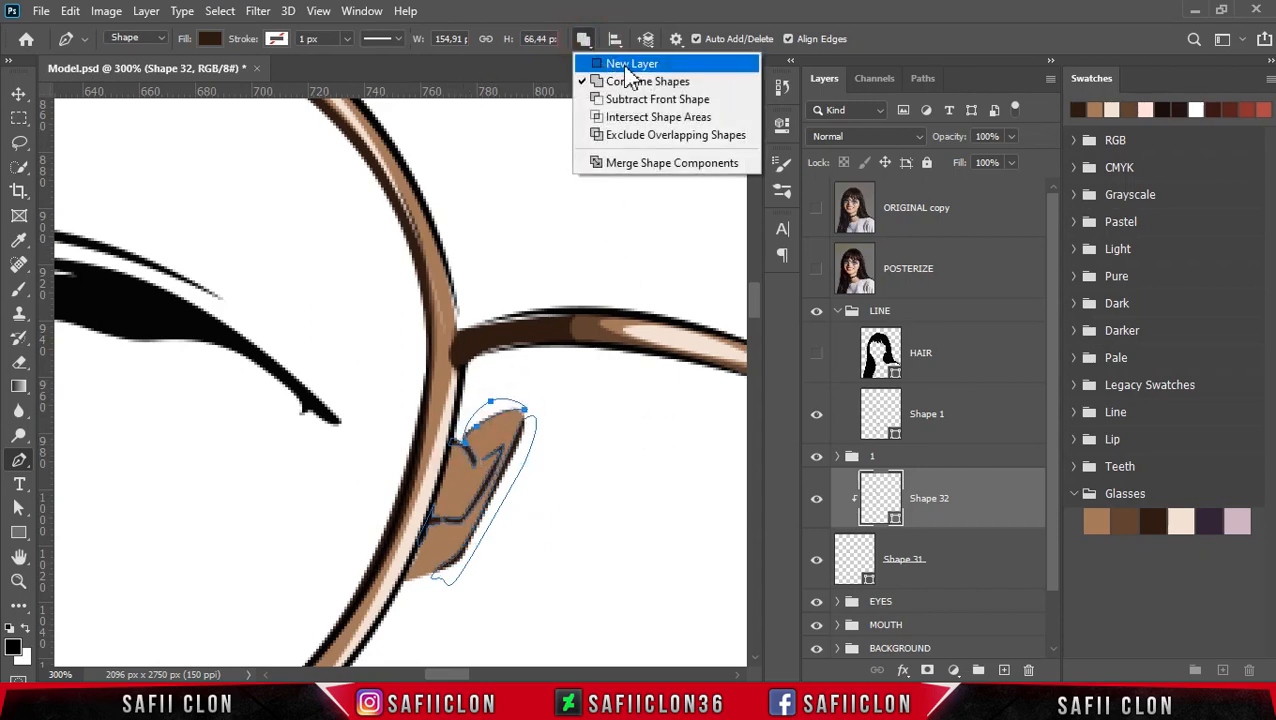
{"action": "left_click", "coordinate": [627, 65]}
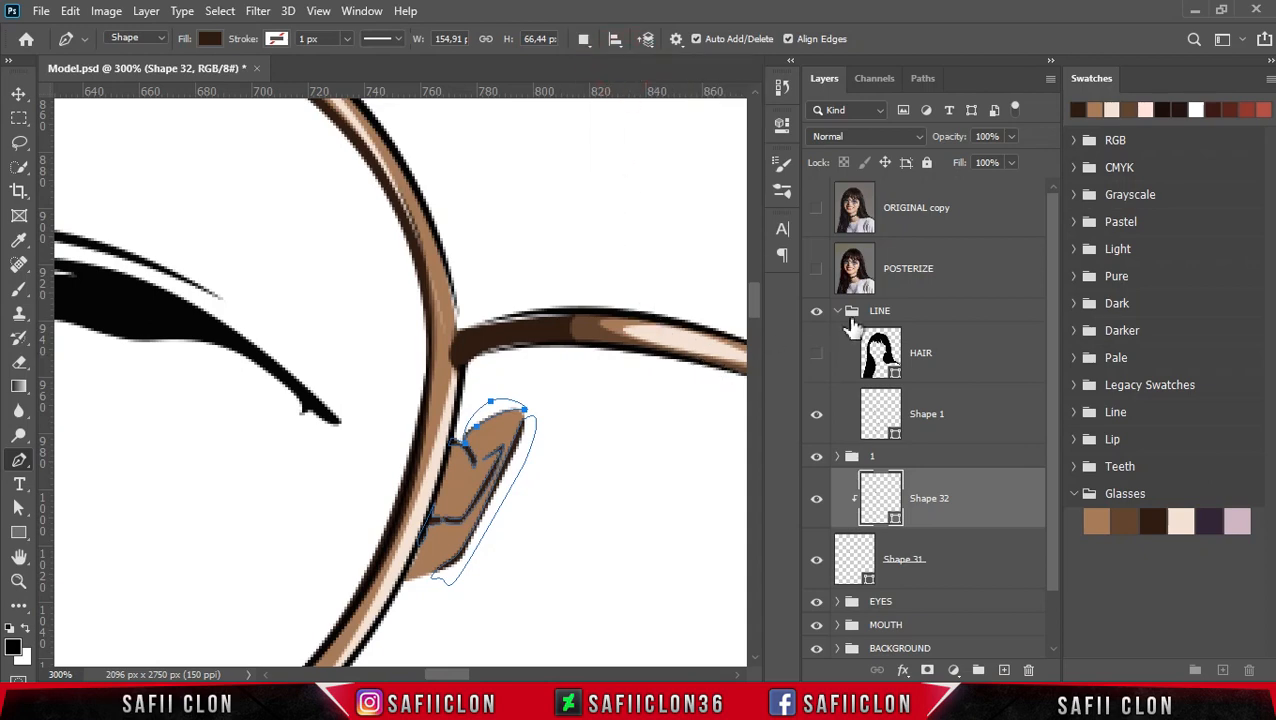
{"action": "left_click", "coordinate": [816, 272]}
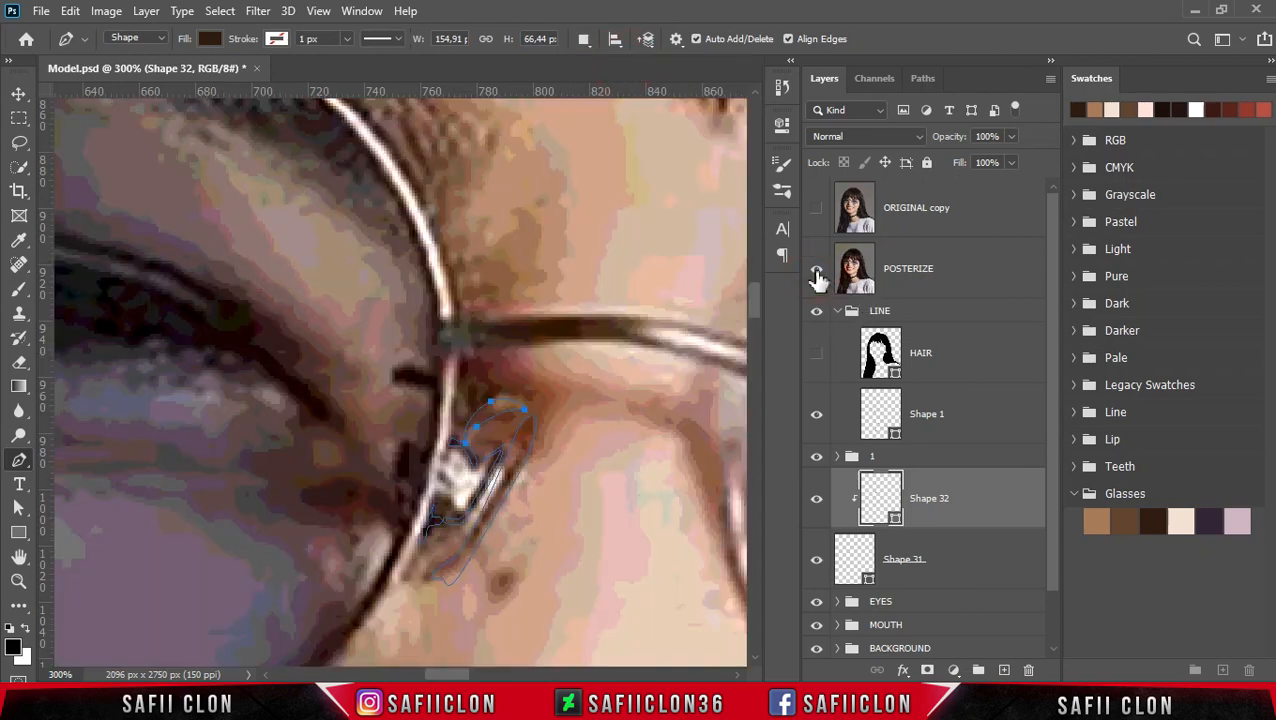
{"action": "left_click", "coordinate": [441, 462]}
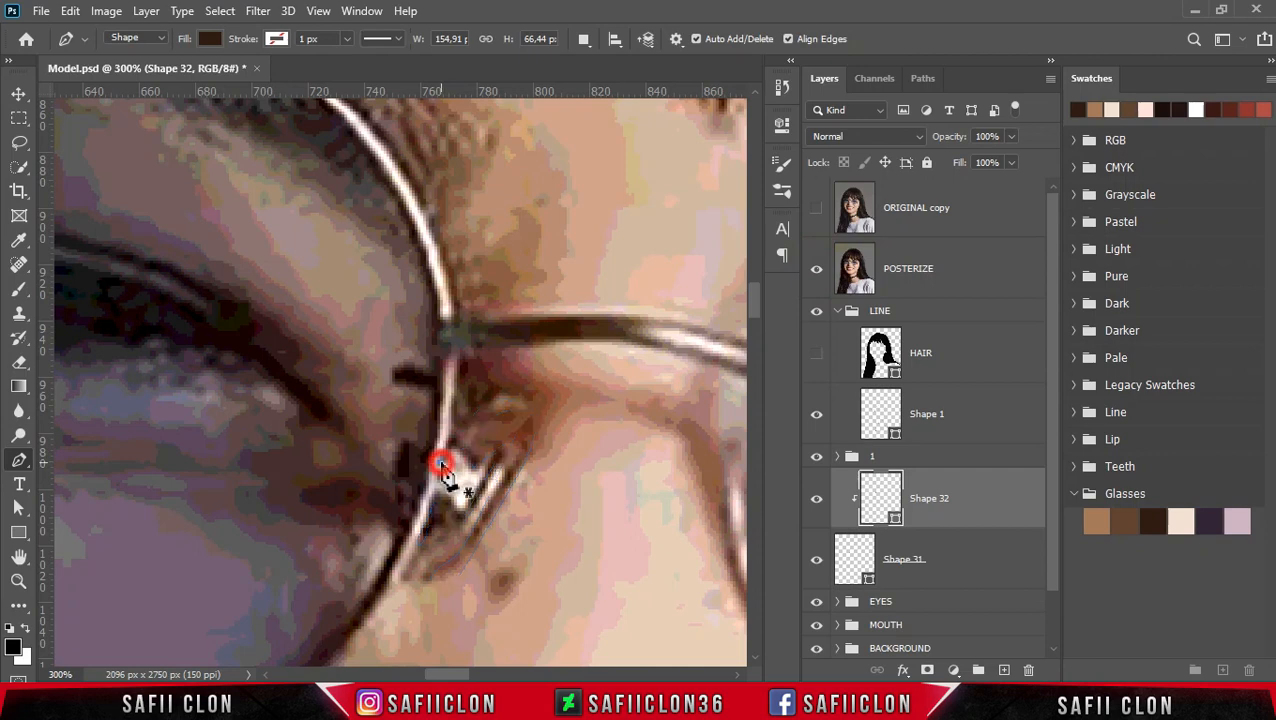
{"action": "left_click", "coordinate": [468, 461]}
{"action": "left_click", "coordinate": [457, 464]}
{"action": "left_click", "coordinate": [467, 471]}
{"action": "left_click", "coordinate": [457, 474]}
{"action": "left_click_drag", "start_coordinate": [480, 469], "coordinate": [456, 501]}
{"action": "left_click", "coordinate": [450, 472]}
{"action": "left_click", "coordinate": [455, 465]}
{"action": "left_click", "coordinate": [442, 456]}
{"action": "left_click", "coordinate": [456, 464]}
{"action": "left_click", "coordinate": [451, 464]}
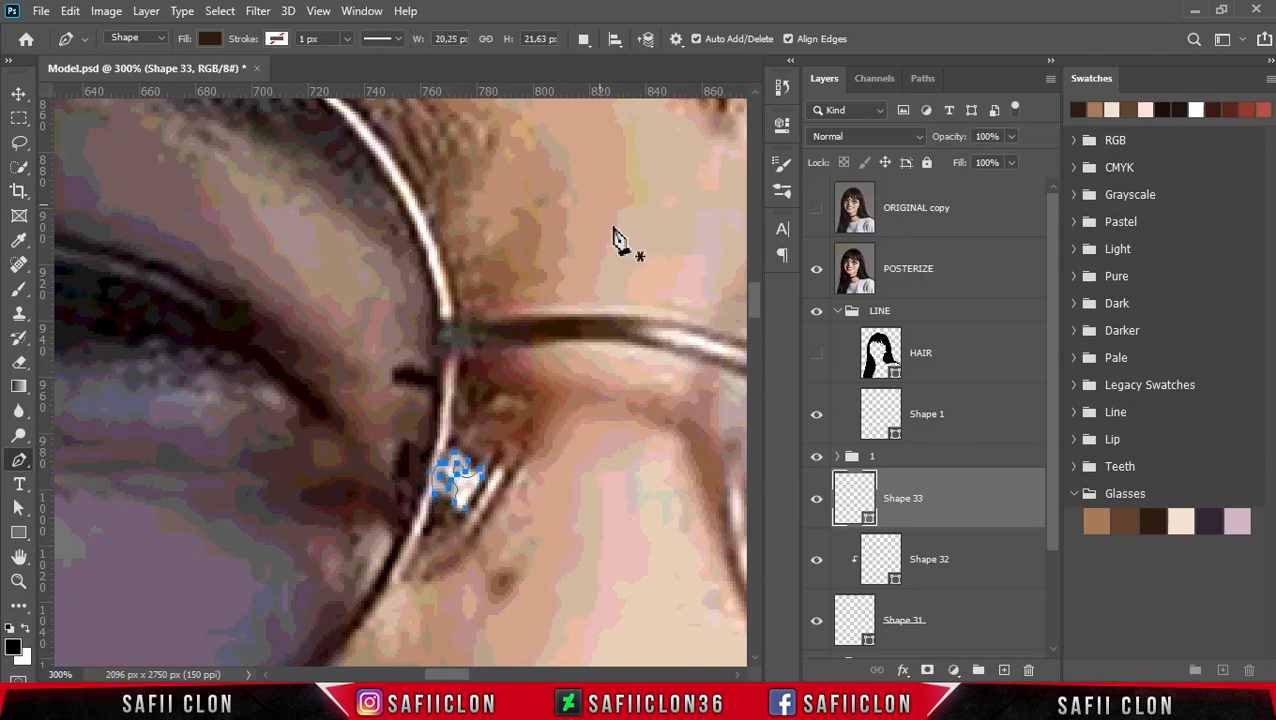
Fill the highlight shape with a near-white tint (fbf3ed) of the cream Glasses swatch and clip it to the nose pad layer
{"action": "left_click", "coordinate": [817, 270]}
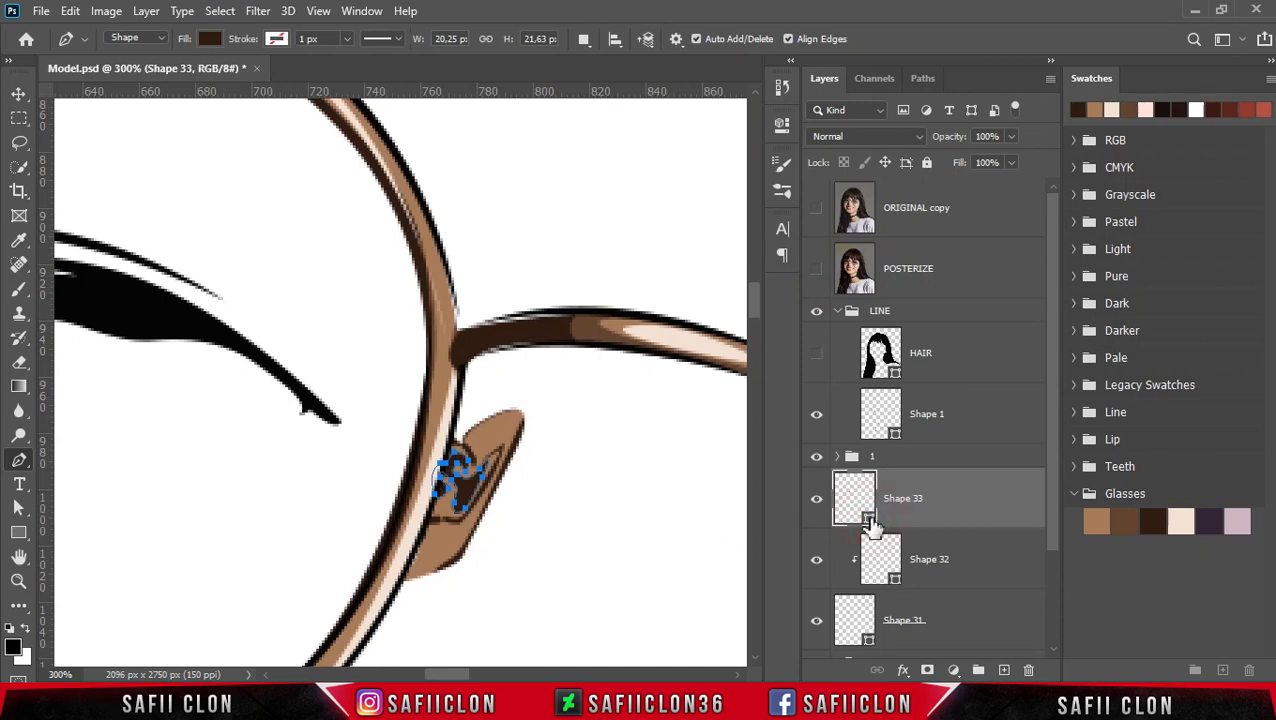
{"action": "double_click", "coordinate": [873, 528]}
{"action": "left_click", "coordinate": [1180, 521]}
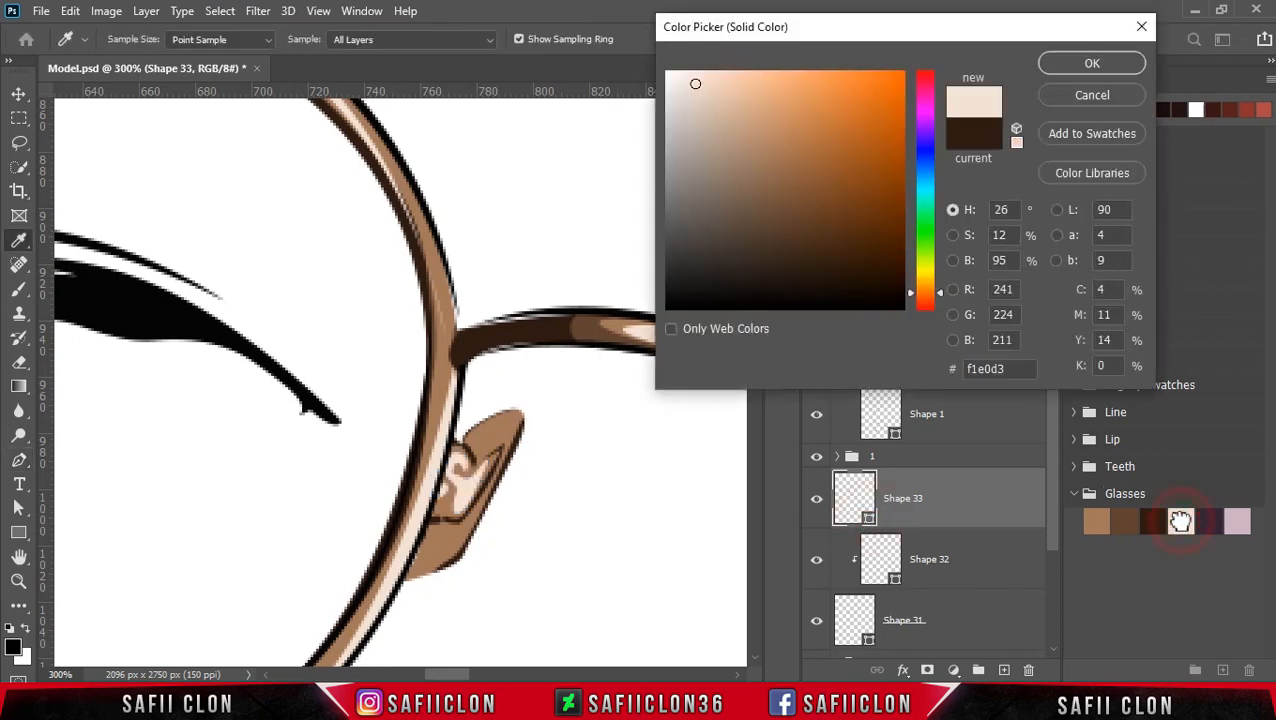
{"action": "left_click_drag", "start_coordinate": [702, 95], "coordinate": [675, 73]}
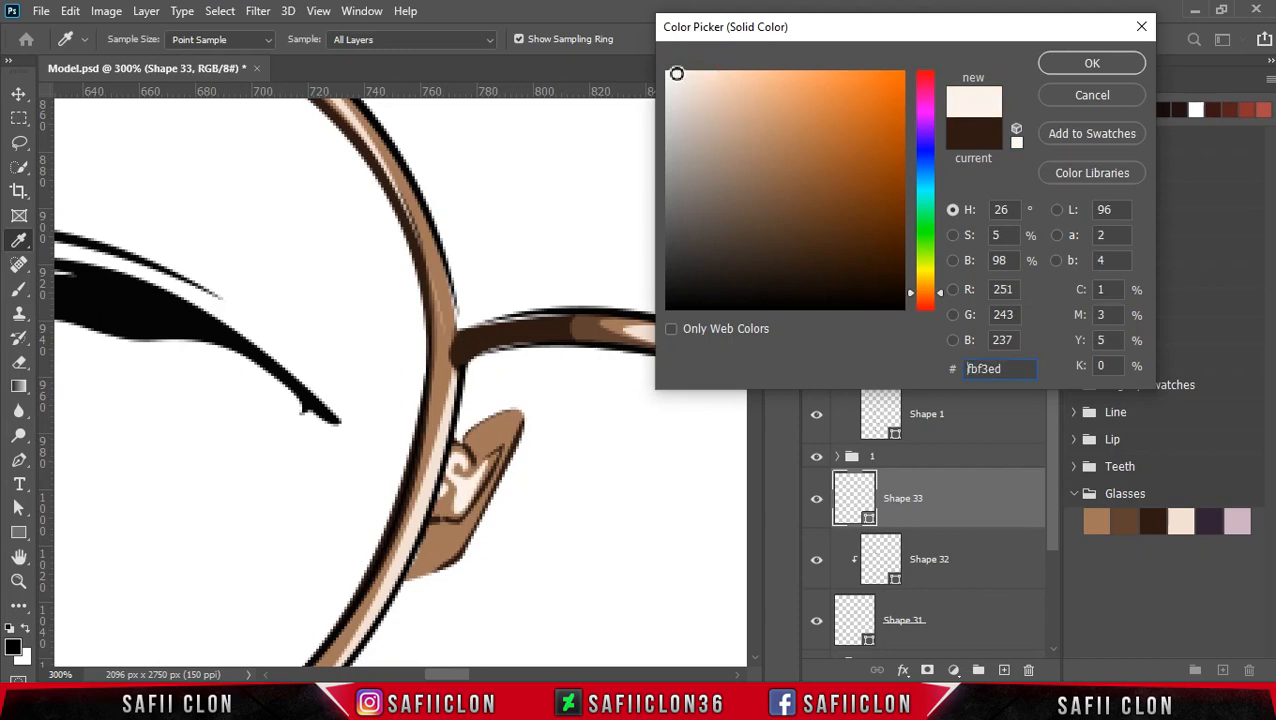
{"action": "left_click", "coordinate": [1096, 64]}
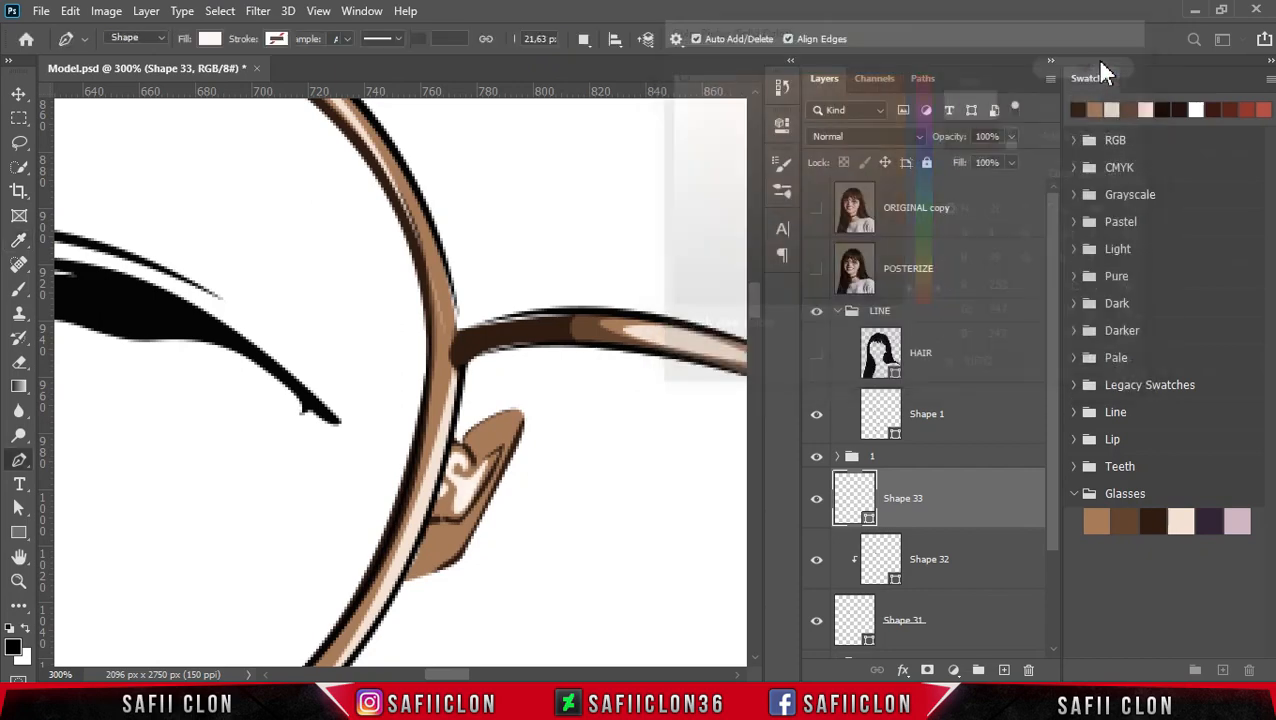
{"action": "right_click", "coordinate": [955, 505]}
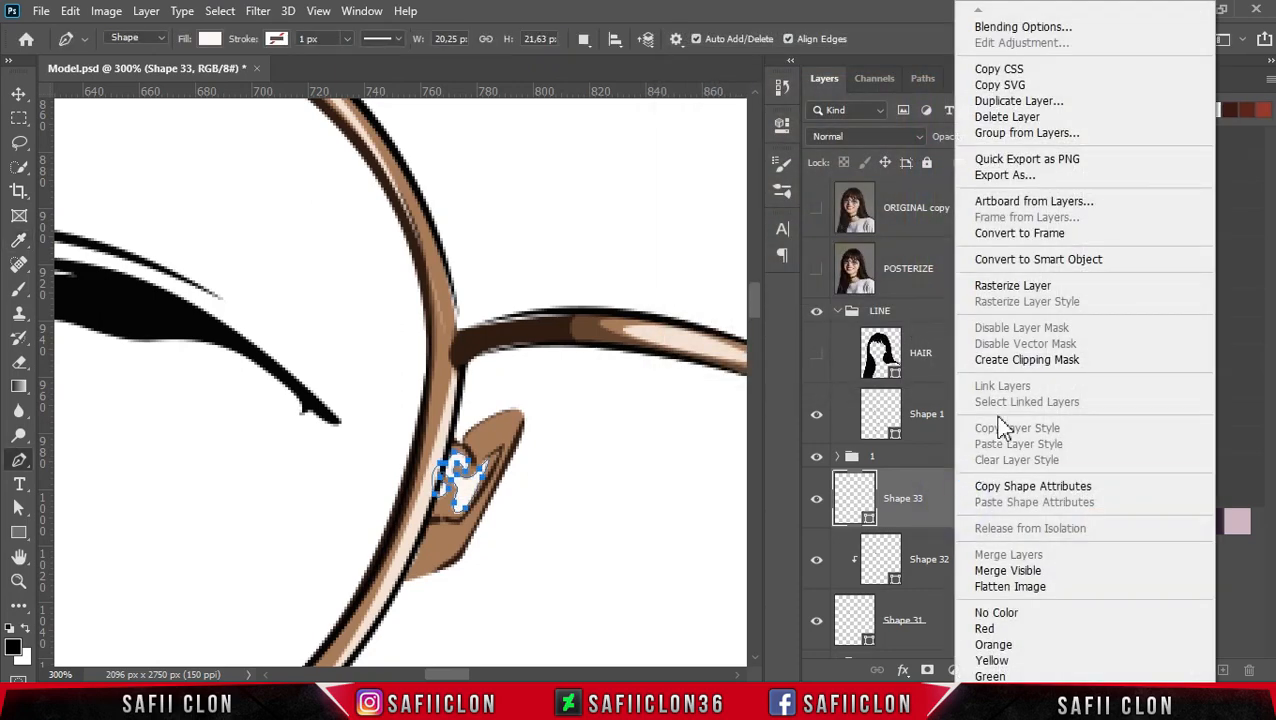
{"action": "left_click", "coordinate": [995, 359]}
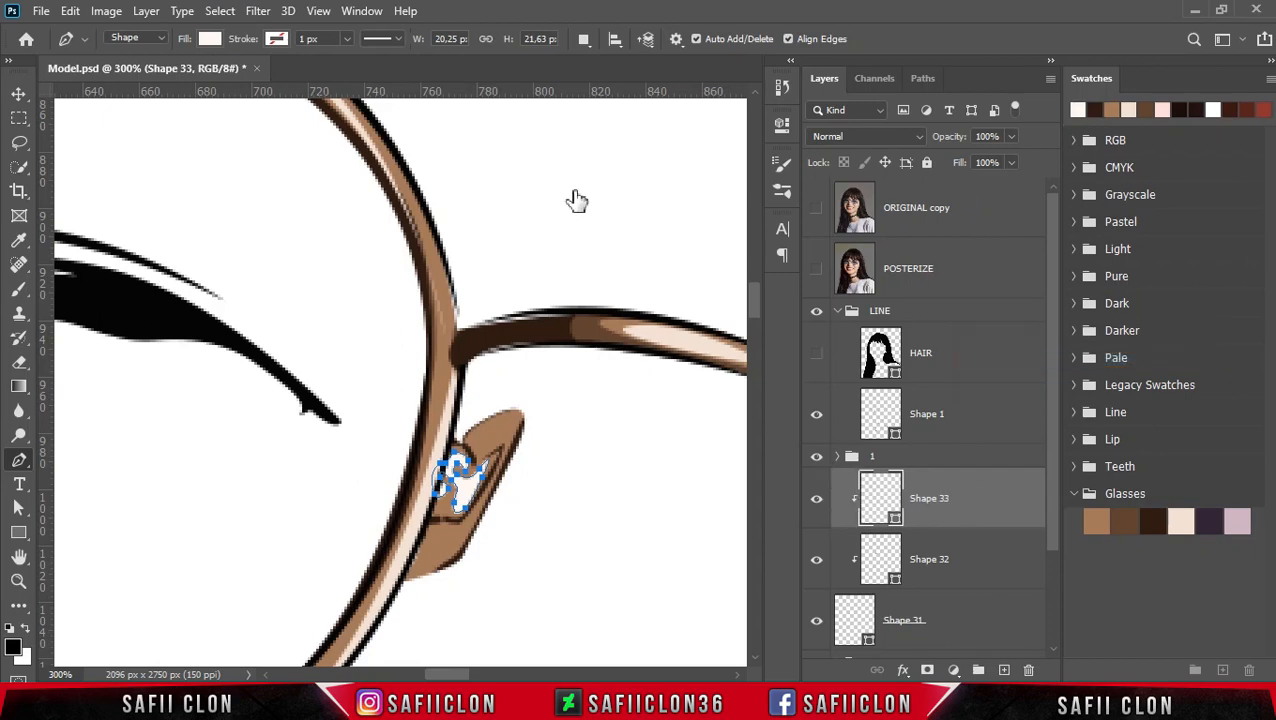
Using Combine Shapes, add highlight shapes along the outer edge and lower end of the left lens's nose pad
{"action": "left_click", "coordinate": [584, 39]}
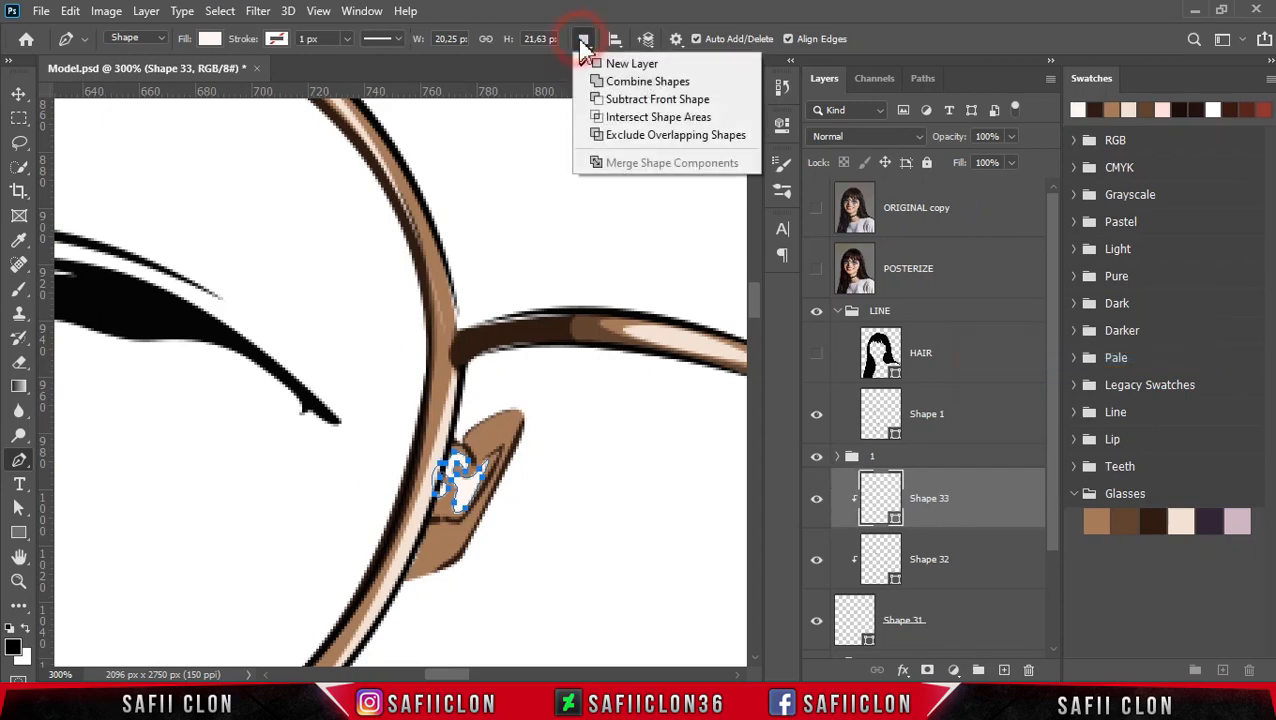
{"action": "left_click", "coordinate": [632, 82]}
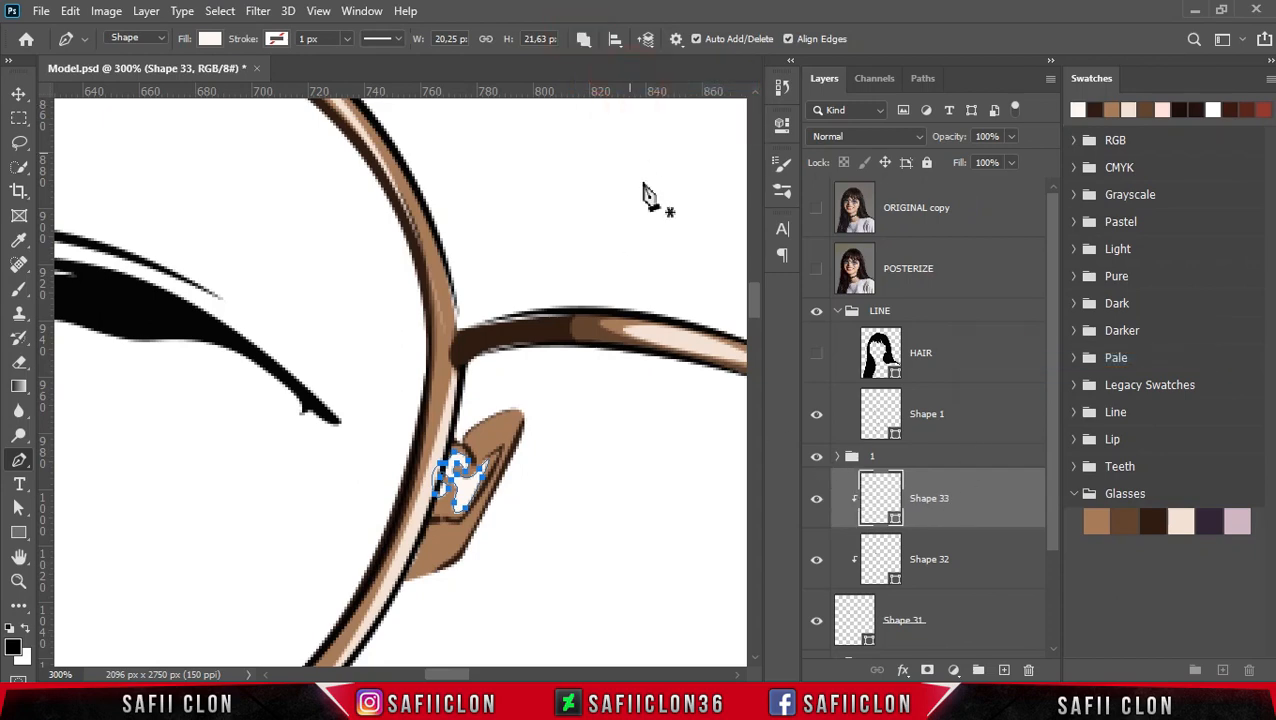
{"action": "left_click", "coordinate": [816, 272]}
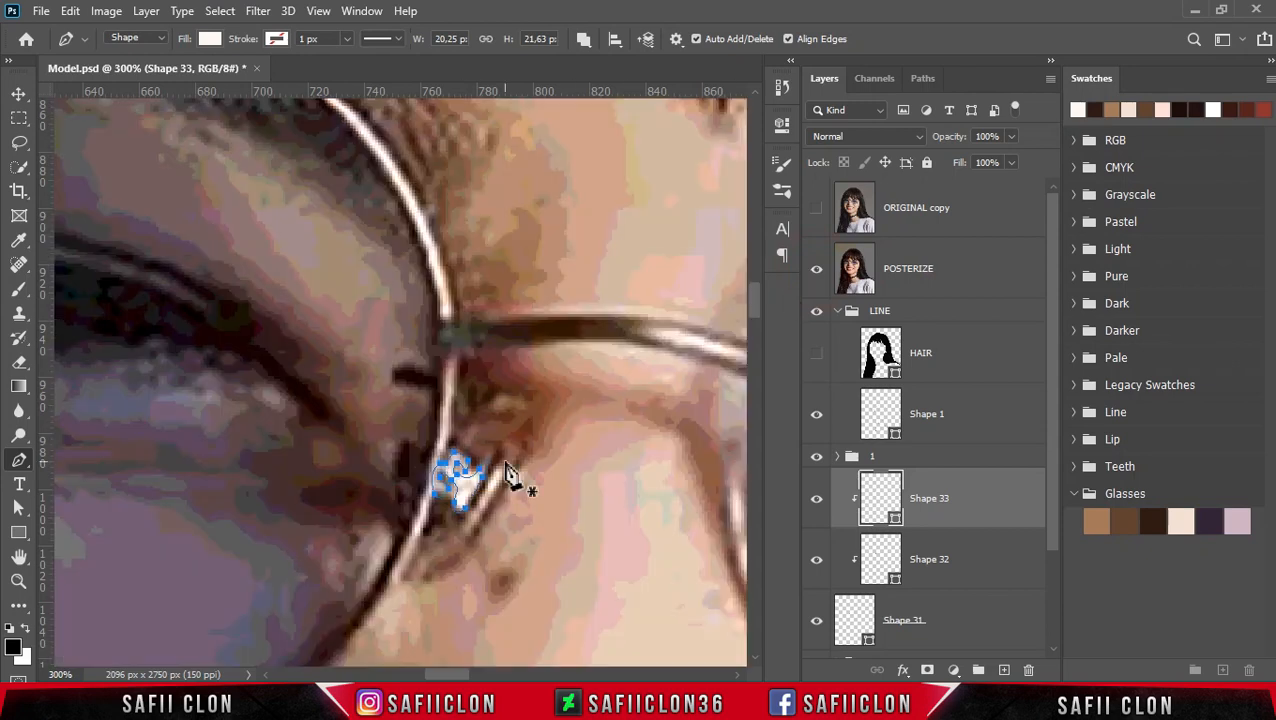
{"action": "left_click", "coordinate": [816, 272]}
{"action": "left_click", "coordinate": [464, 521]}
{"action": "left_click", "coordinate": [508, 436]}
{"action": "left_click", "coordinate": [816, 270]}
{"action": "left_click", "coordinate": [816, 270]}
{"action": "left_click", "coordinate": [425, 541]}
{"action": "left_click", "coordinate": [412, 567]}
{"action": "left_click", "coordinate": [443, 562]}
{"action": "left_click_drag", "start_coordinate": [392, 581], "coordinate": [382, 575]}
{"action": "scroll", "coordinate": [513, 592], "scroll_direction": "right", "scroll_amount": 3}
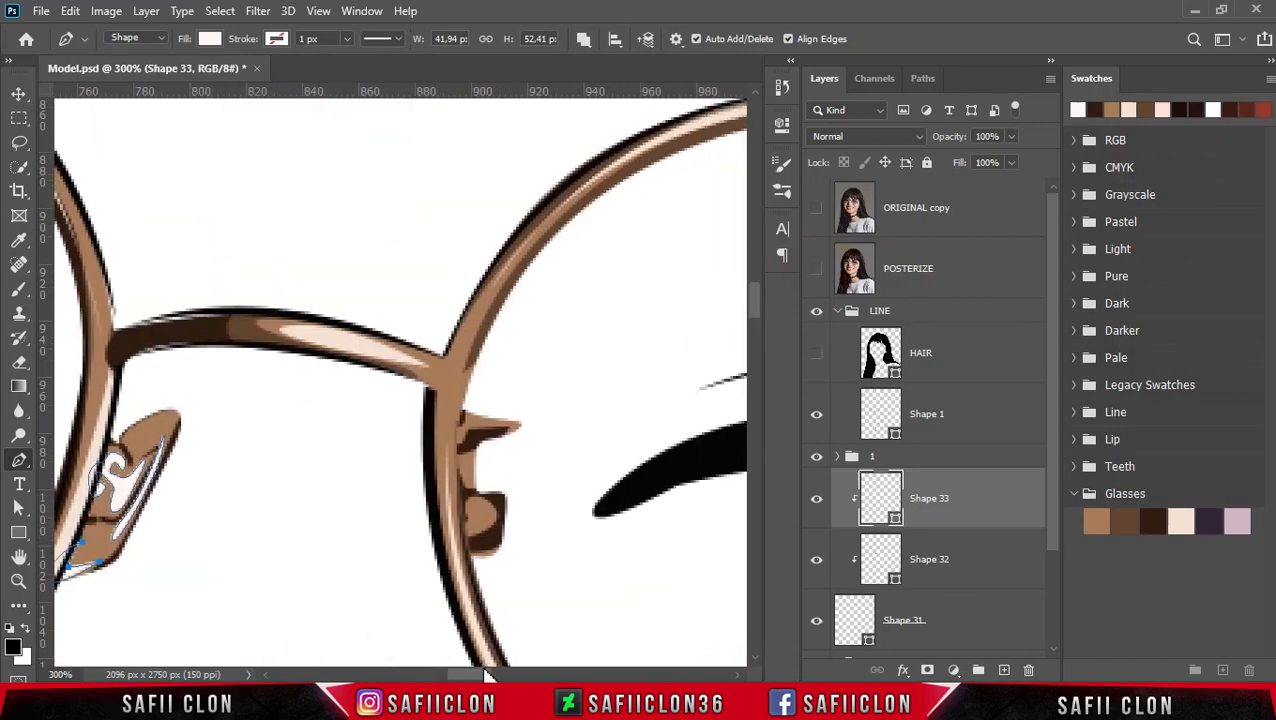
Add highlight shapes to the lower part, middle and upper arm of the right lens's nose pad
{"action": "left_click", "coordinate": [816, 270]}
{"action": "left_click", "coordinate": [816, 270]}
{"action": "left_click", "coordinate": [447, 512]}
{"action": "left_click", "coordinate": [816, 270]}
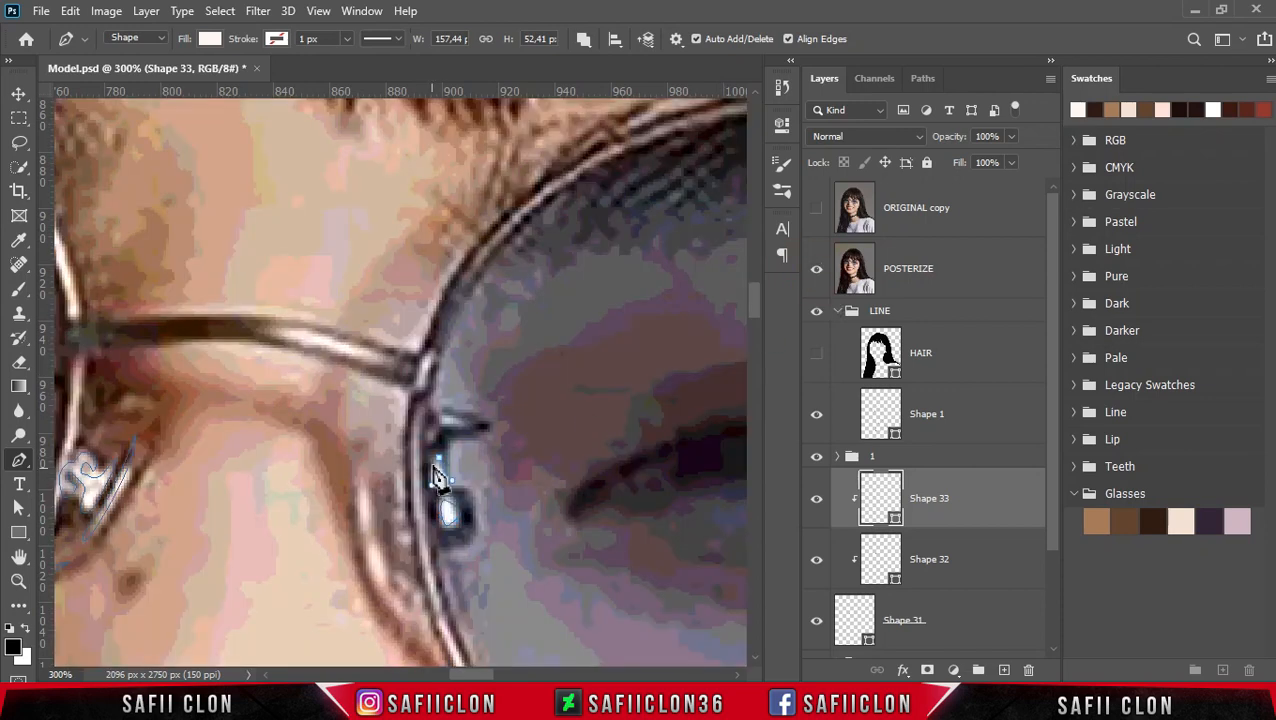
{"action": "left_click", "coordinate": [440, 413]}
{"action": "left_click", "coordinate": [474, 424]}
{"action": "left_click", "coordinate": [440, 414]}
{"action": "left_click", "coordinate": [433, 434]}
{"action": "left_click_drag", "start_coordinate": [434, 426], "coordinate": [443, 402]}
{"action": "scroll", "coordinate": [445, 410], "scroll_direction": "down", "scroll_amount": 2}
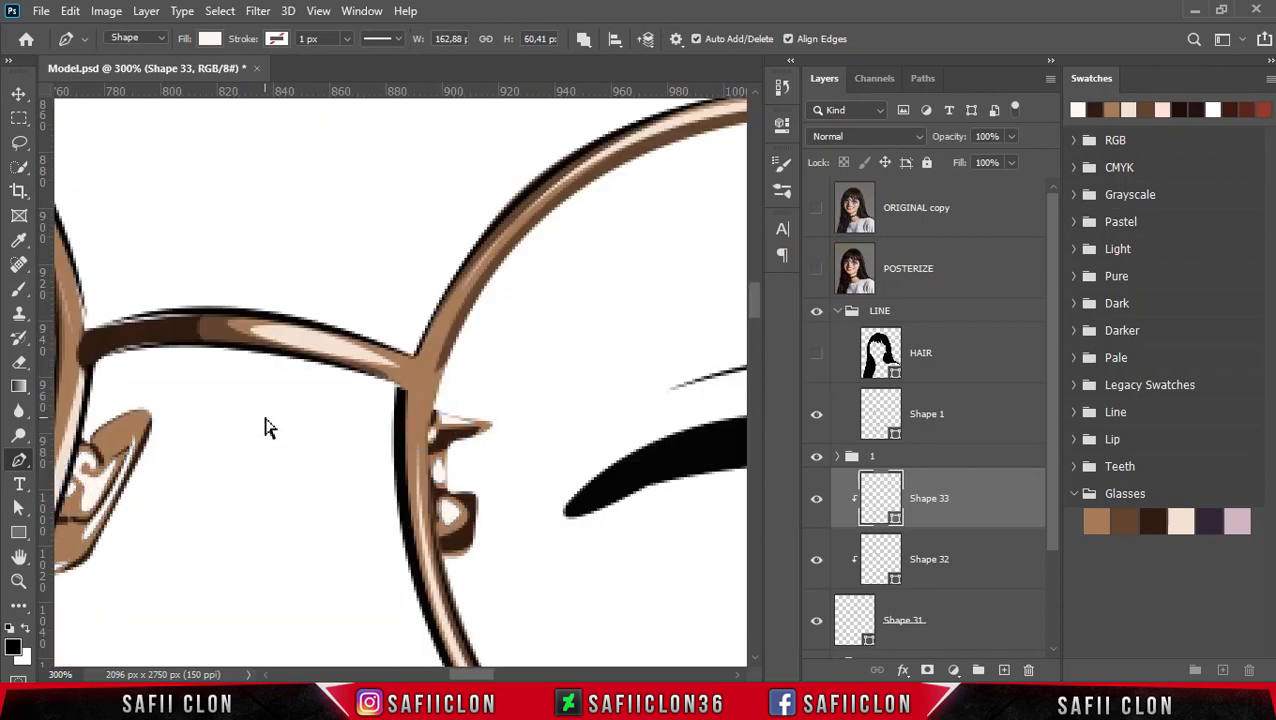
{"action": "scroll", "coordinate": [265, 427], "scroll_direction": "down", "scroll_amount": 2}
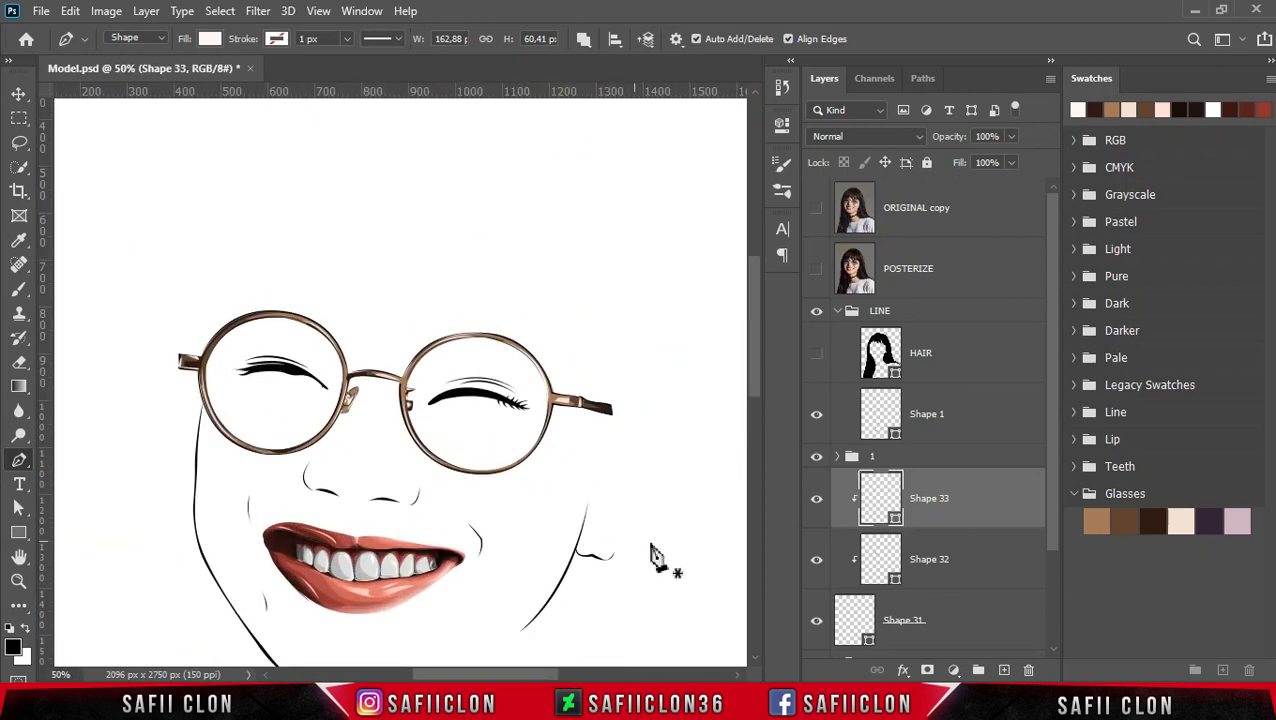
Group the nose pad base, shading and highlight layers into a group named 2
{"action": "left_click", "coordinate": [816, 507]}
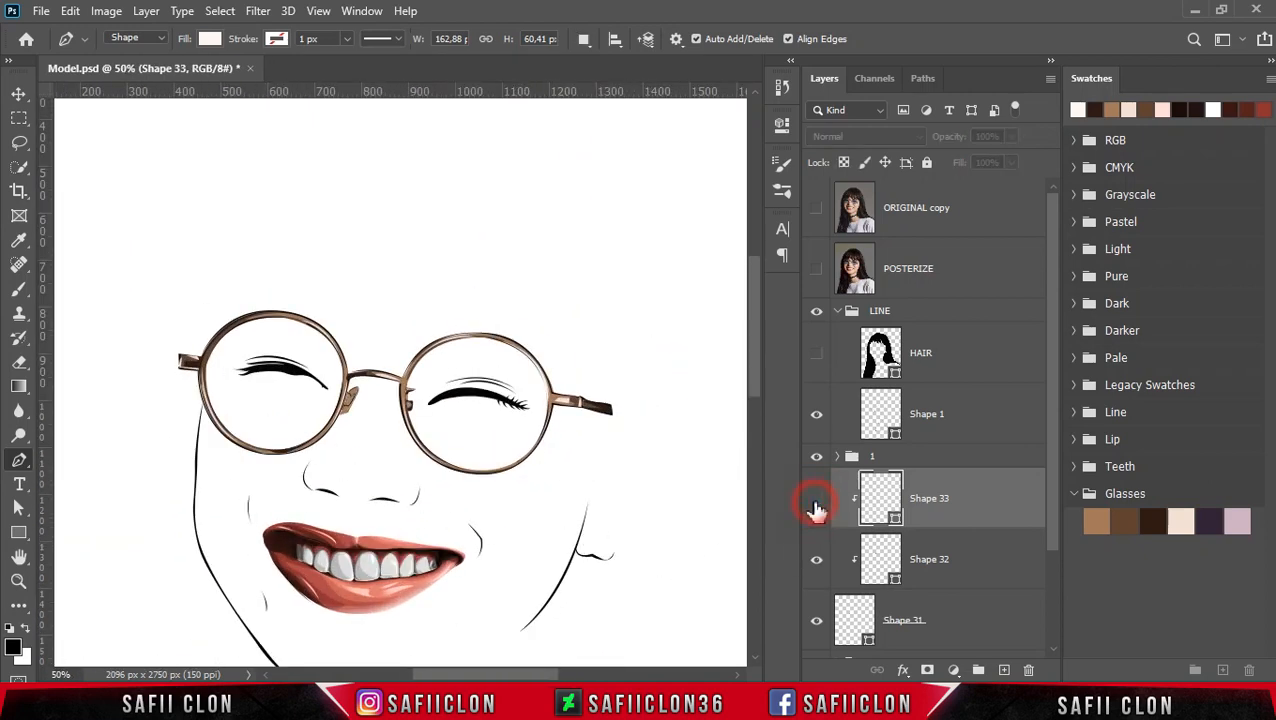
{"action": "left_click", "coordinate": [972, 505]}
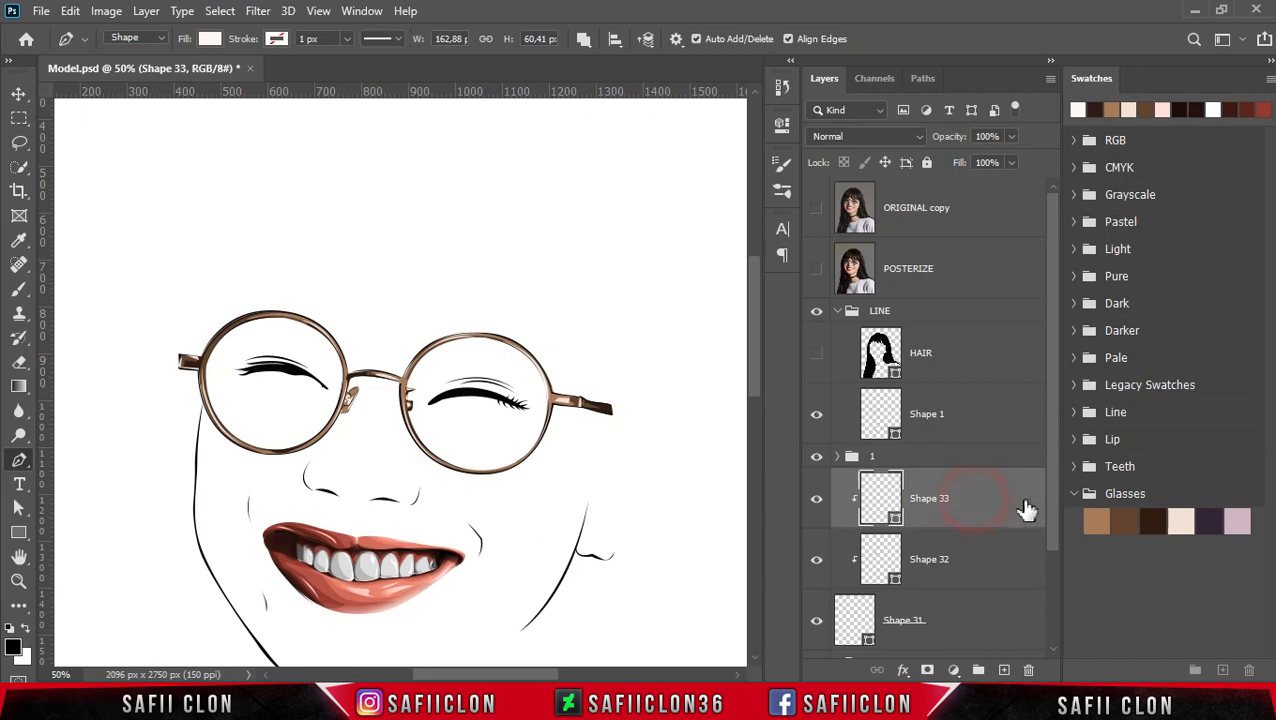
{"action": "scroll", "coordinate": [1047, 567], "scroll_direction": "down", "scroll_amount": 3}
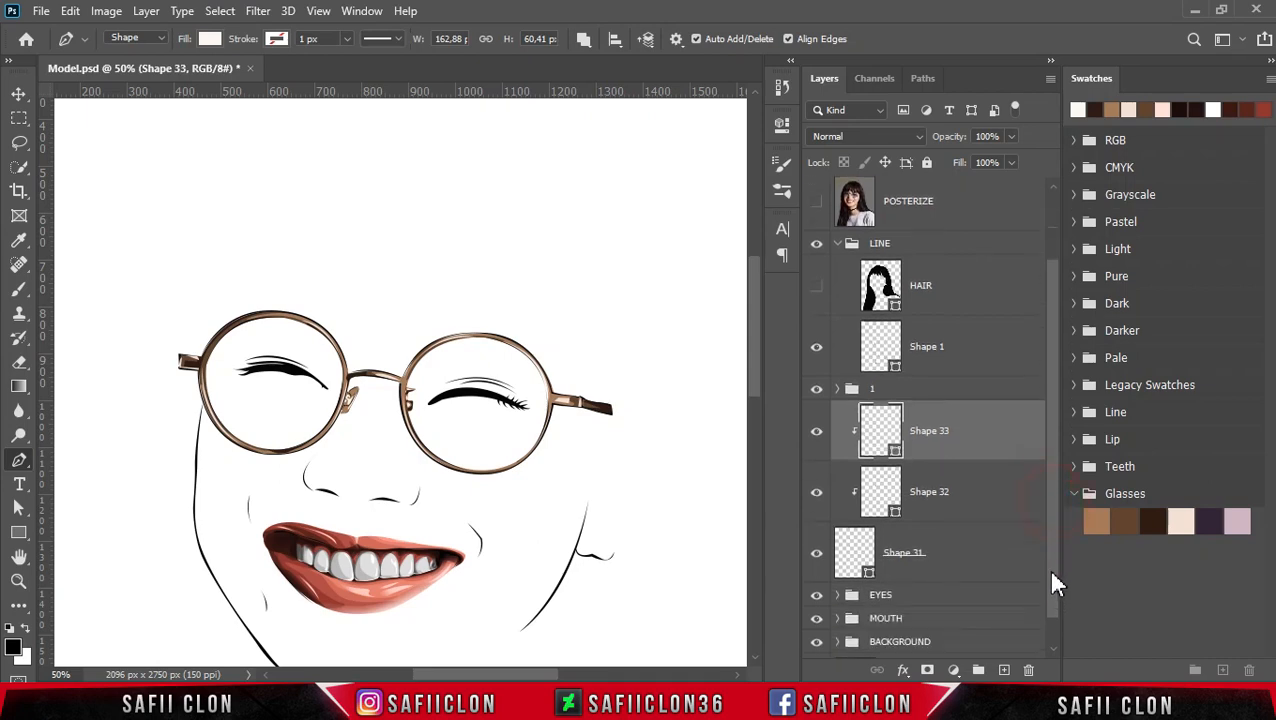
{"action": "left_click", "coordinate": [967, 538], "text": "shift"}
{"action": "right_click", "coordinate": [952, 521]}
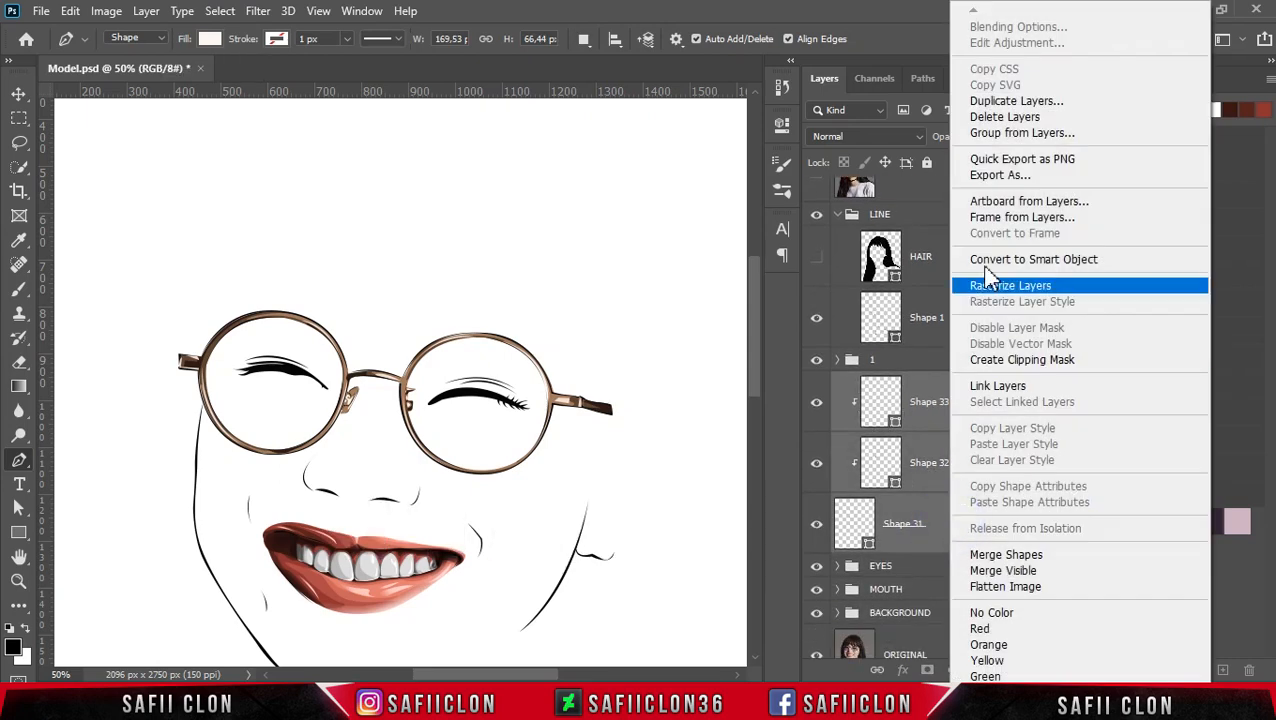
{"action": "left_click", "coordinate": [1006, 132]}
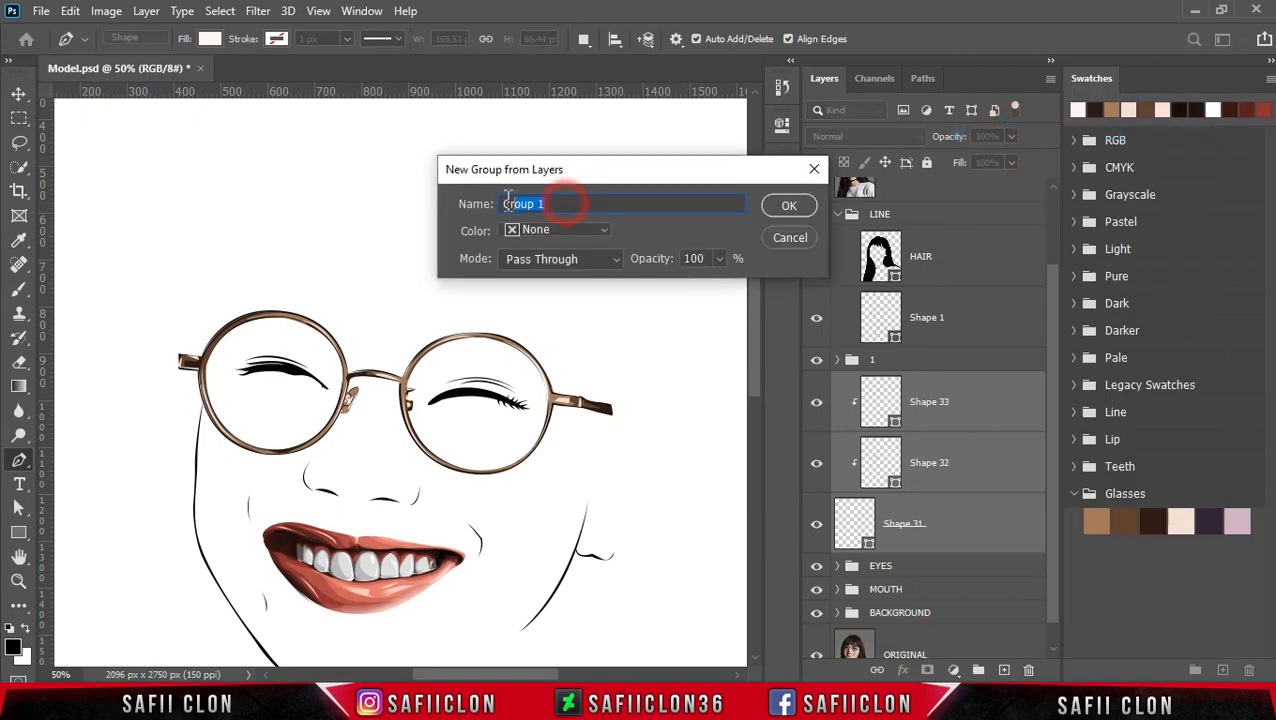
{"action": "left_click", "coordinate": [785, 208]}
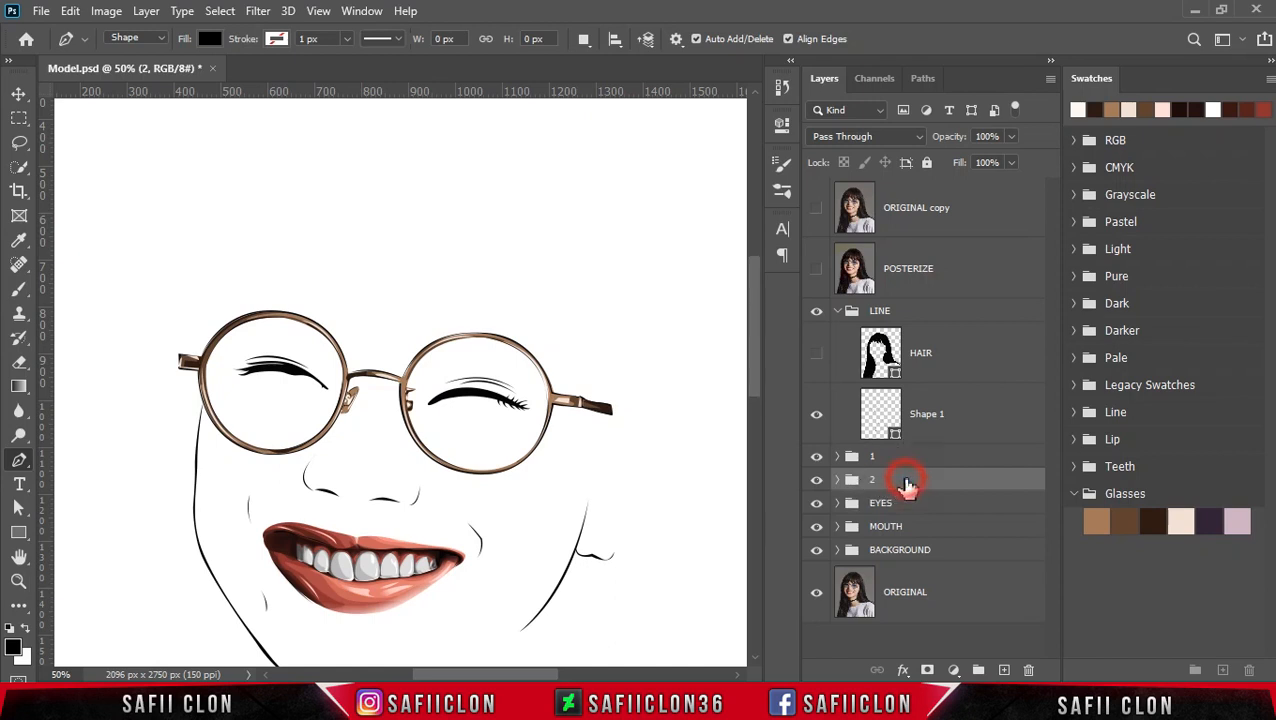
On a new shape layer, trace the left lens along the inside of its frame, about 302 by 295 px, with the Pen tool
{"action": "left_click", "coordinate": [584, 42]}
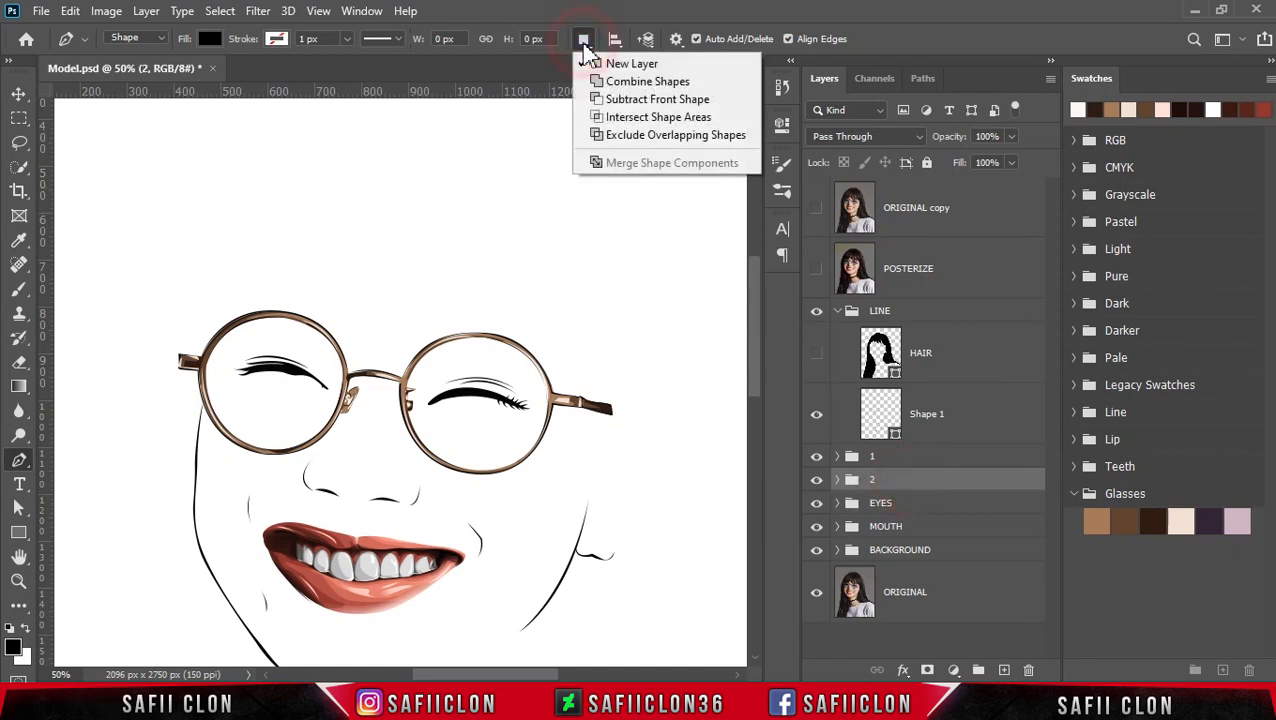
{"action": "left_click", "coordinate": [645, 66]}
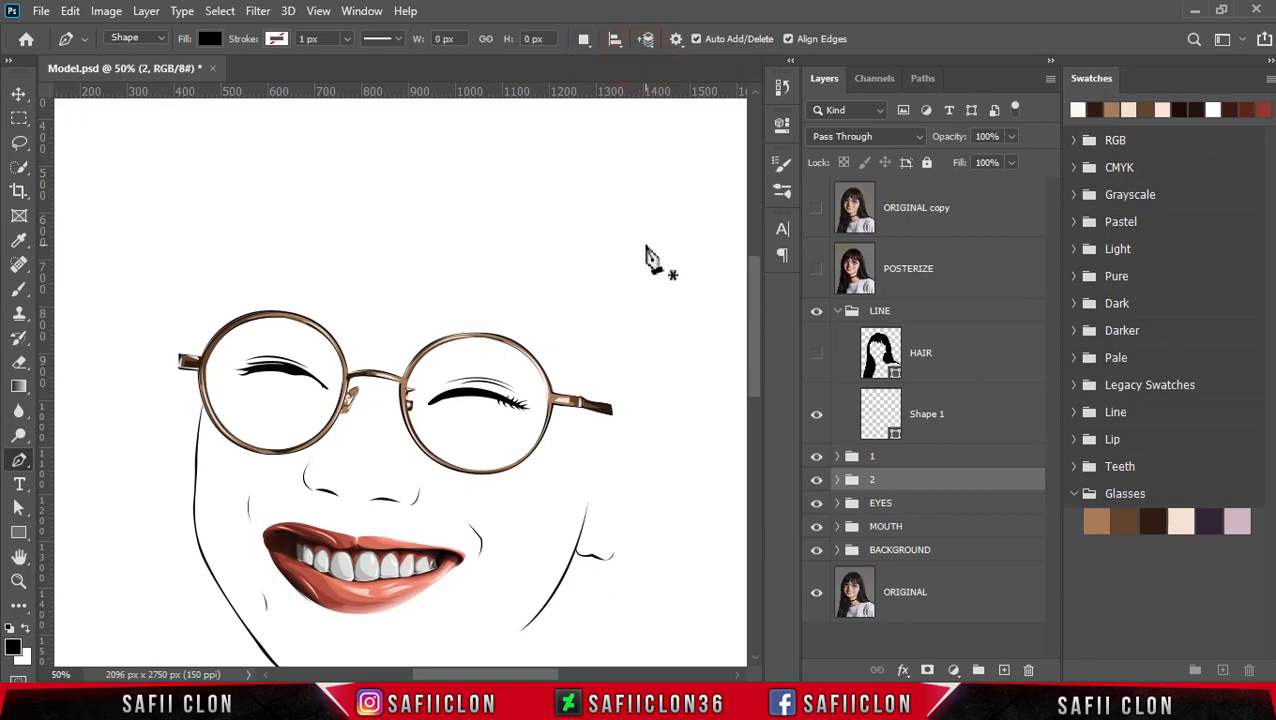
{"action": "left_click", "coordinate": [816, 269]}
{"action": "key", "text": "ctrl+plus"}
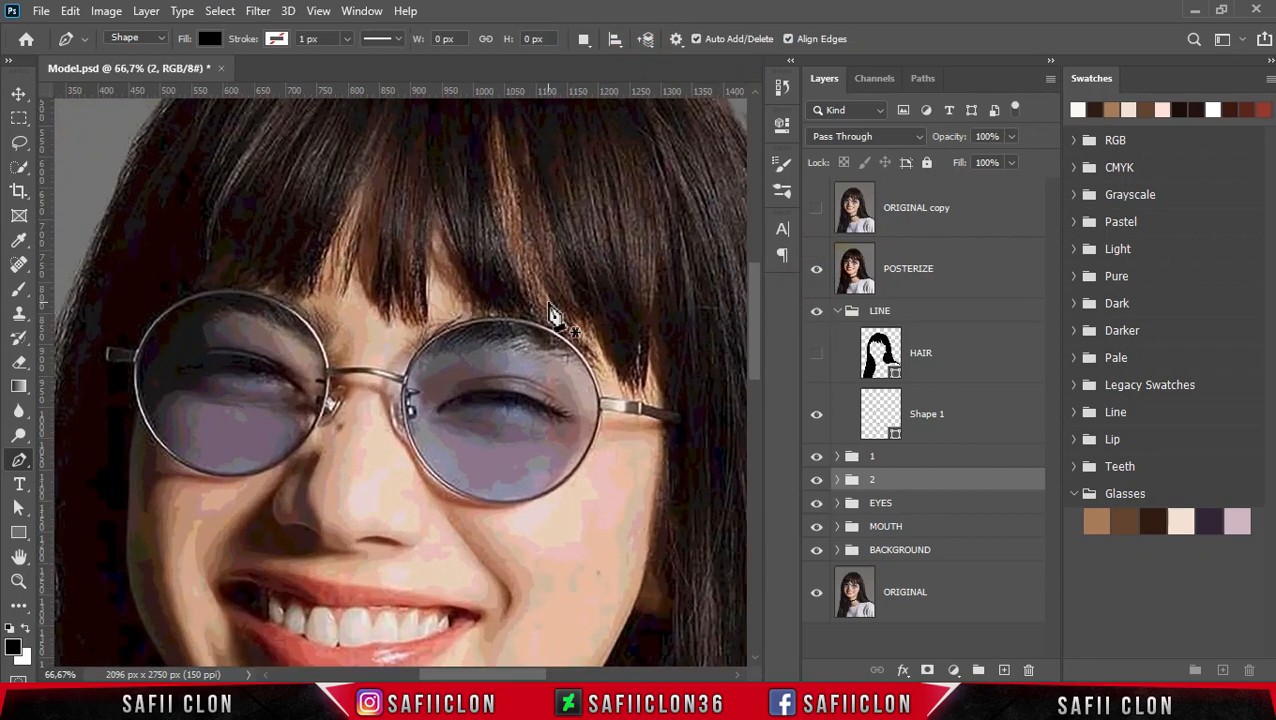
{"action": "left_click_drag", "start_coordinate": [534, 673], "coordinate": [516, 668]}
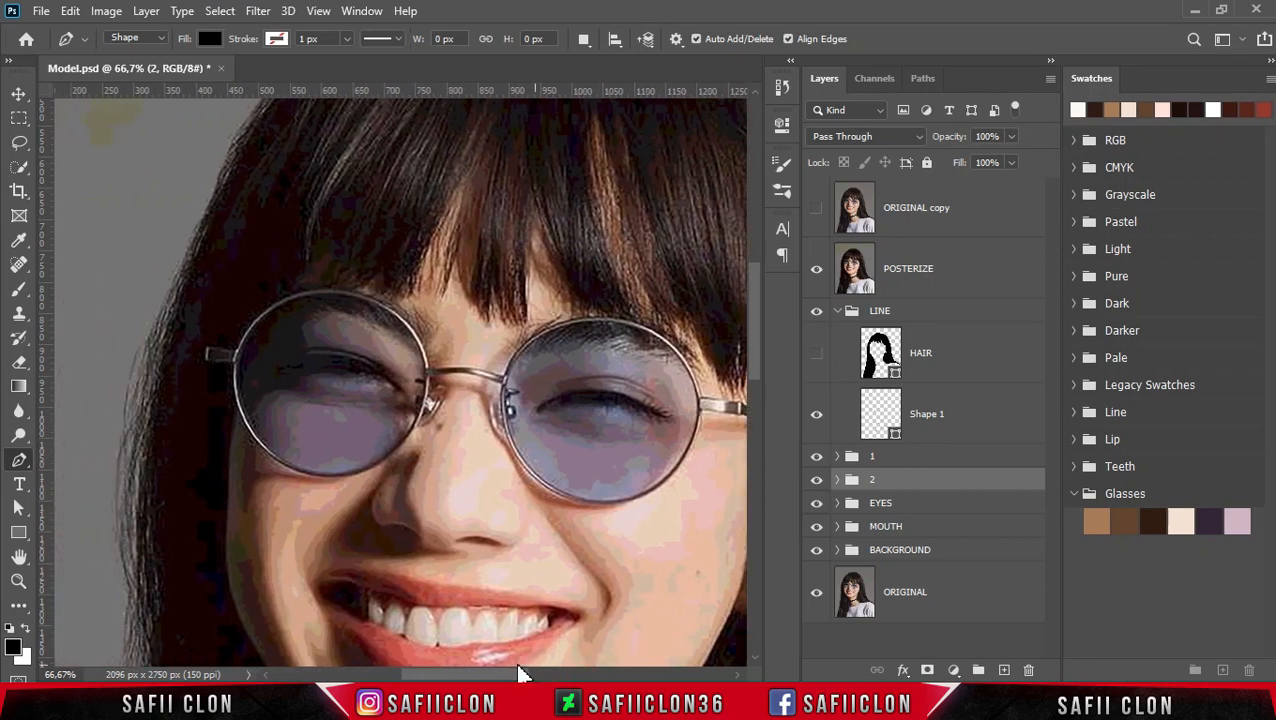
{"action": "left_click", "coordinate": [816, 268]}
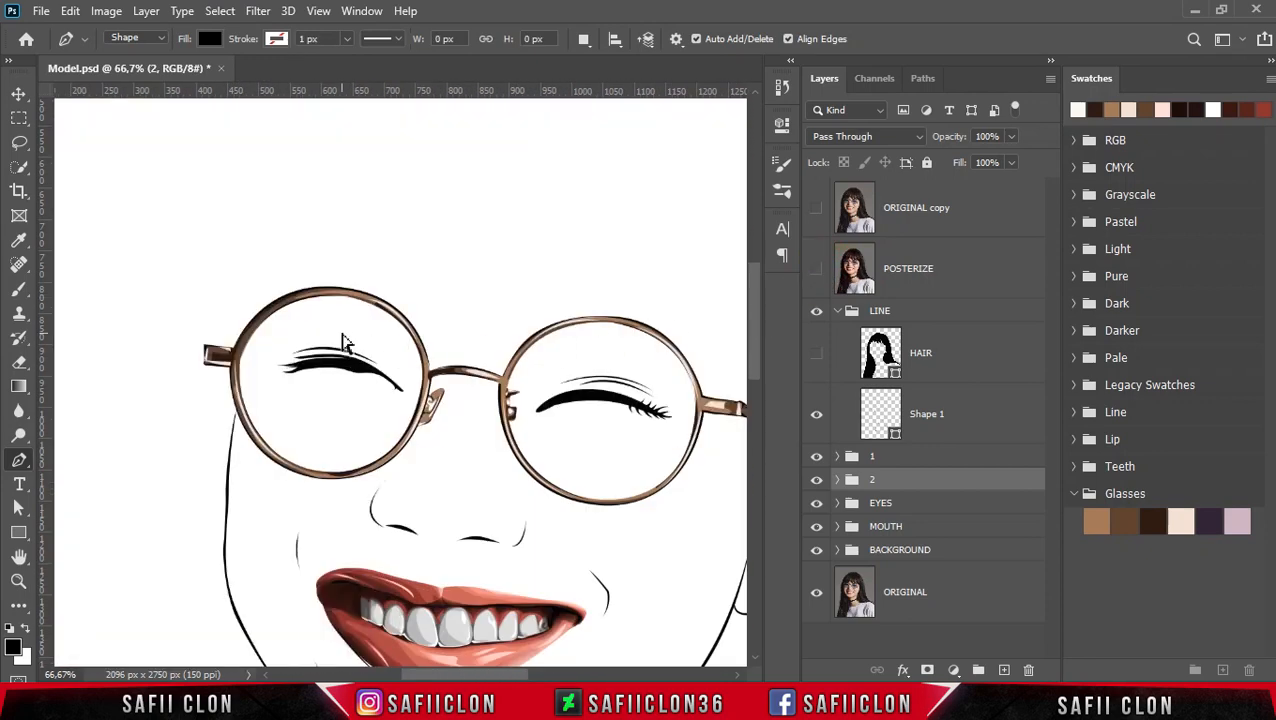
{"action": "key", "text": "ctrl+plus"}
{"action": "left_click_drag", "start_coordinate": [318, 248], "coordinate": [303, 255]}
{"action": "left_click_drag", "start_coordinate": [155, 345], "coordinate": [133, 455]}
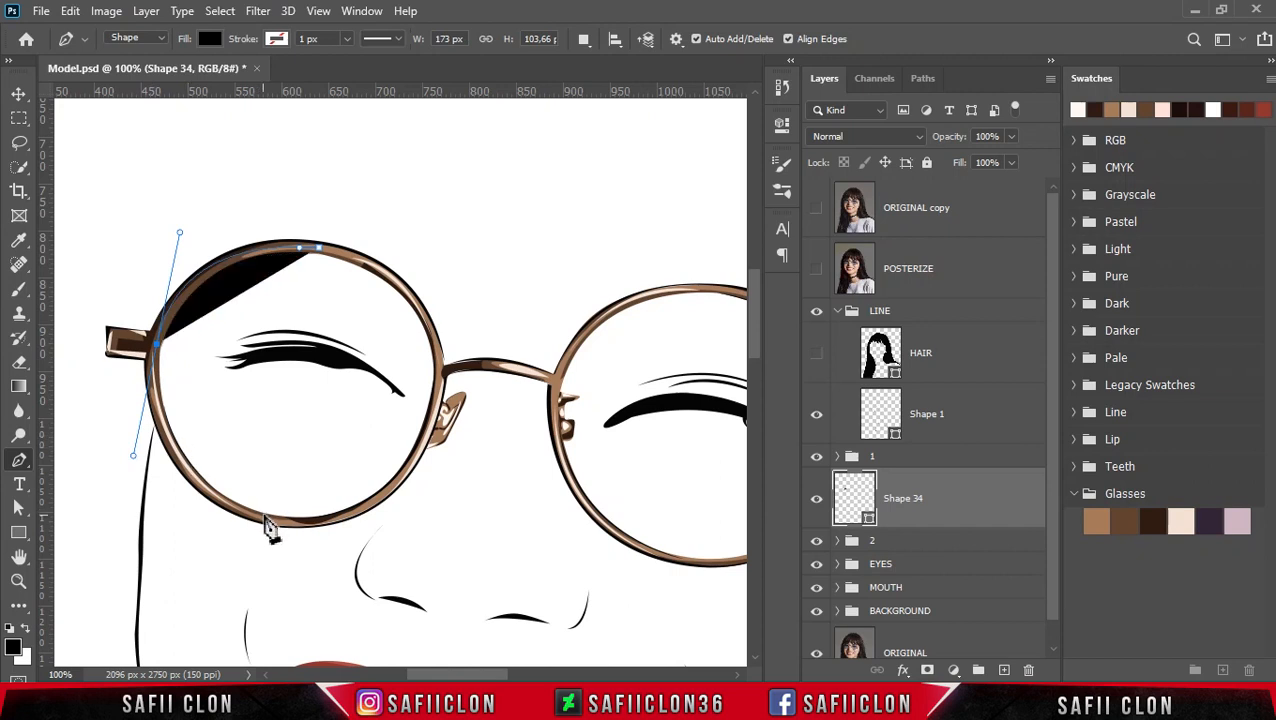
{"action": "left_click_drag", "start_coordinate": [266, 518], "coordinate": [305, 524]}
{"action": "left_click_drag", "start_coordinate": [430, 422], "coordinate": [457, 312]}
{"action": "left_click_drag", "start_coordinate": [318, 247], "coordinate": [239, 228]}
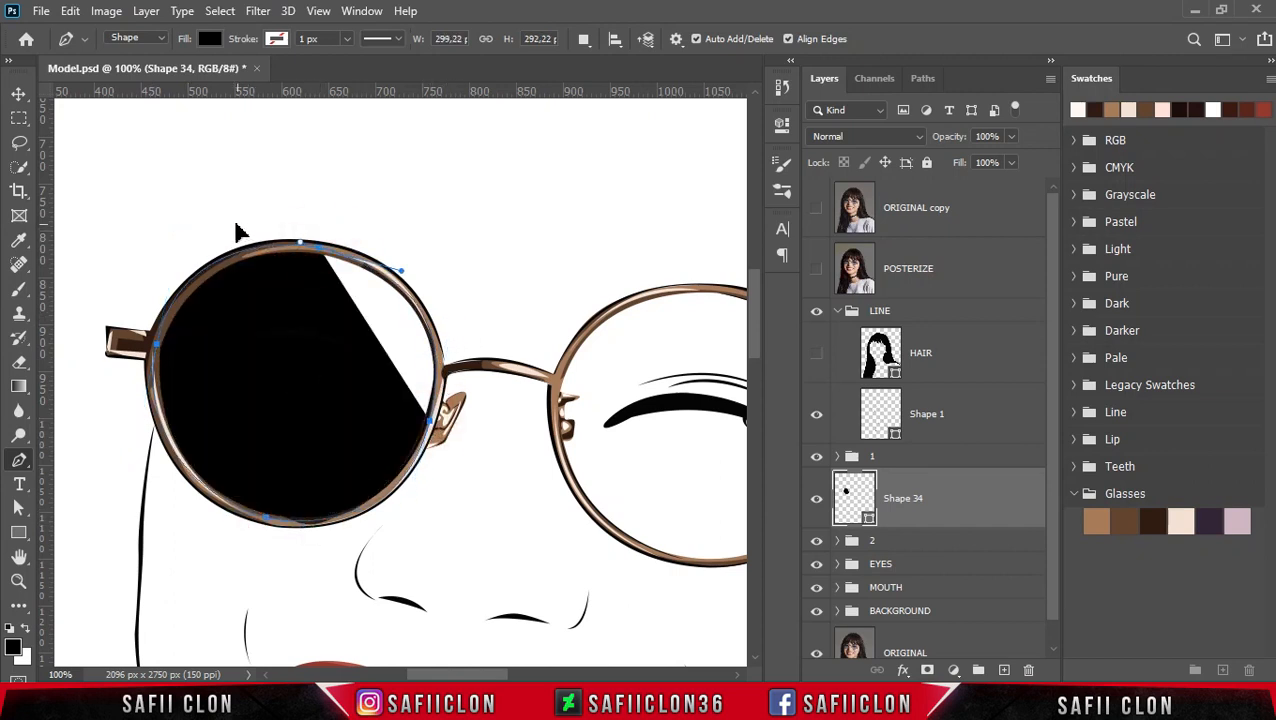
Using Combine Shapes, trace the right lens along its frame on the same shape layer
{"action": "left_click", "coordinate": [583, 39]}
{"action": "left_click", "coordinate": [624, 82]}
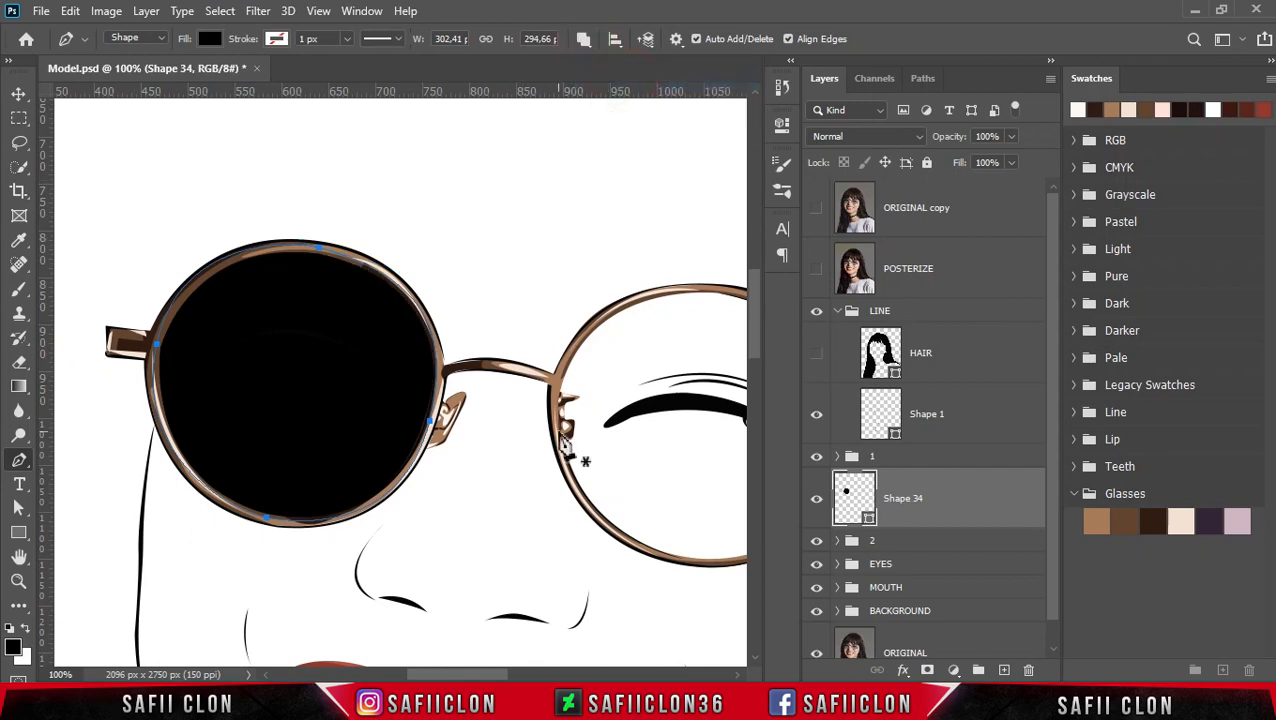
{"action": "left_click_drag", "start_coordinate": [480, 673], "coordinate": [513, 675]}
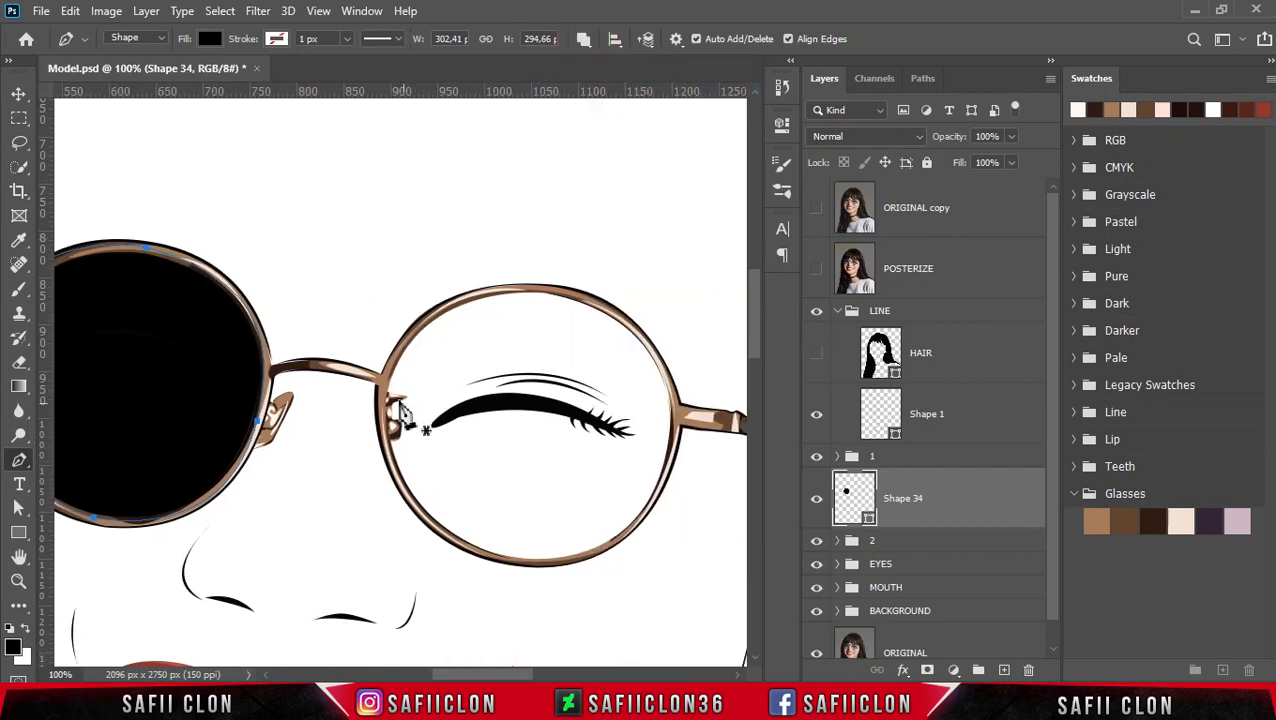
{"action": "left_click", "coordinate": [383, 378]}
{"action": "left_click_drag", "start_coordinate": [502, 561], "coordinate": [634, 579]}
{"action": "left_click_drag", "start_coordinate": [677, 422], "coordinate": [680, 360]}
{"action": "left_click_drag", "start_coordinate": [548, 289], "coordinate": [512, 297]}
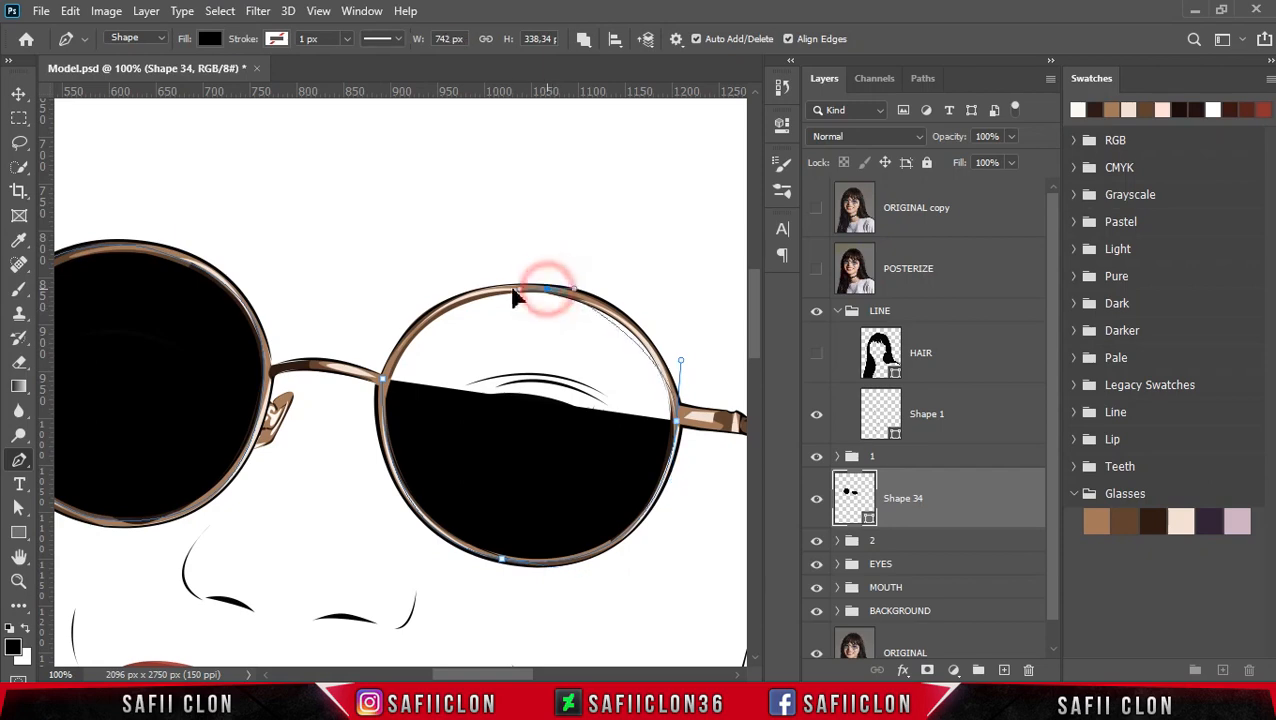
{"action": "left_click_drag", "start_coordinate": [383, 378], "coordinate": [362, 457]}
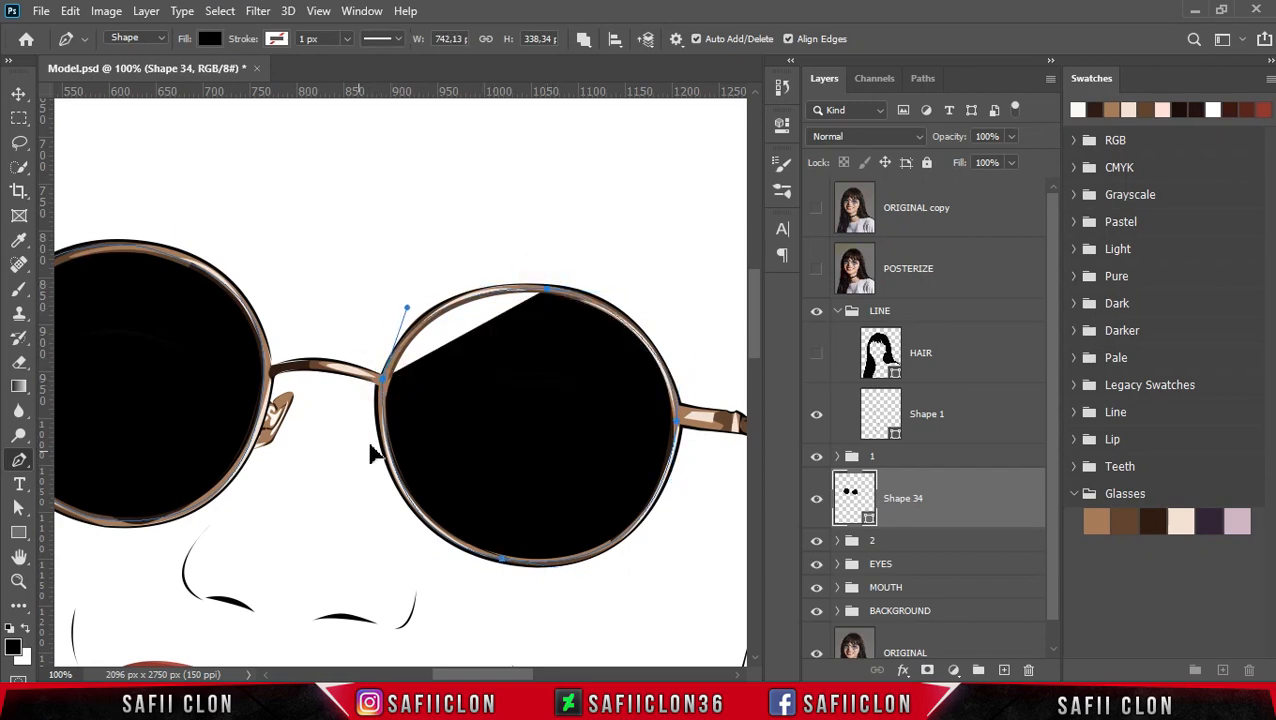
Fill the lens shapes with the dark purple Glasses swatch (322336)
{"action": "left_click", "coordinate": [868, 524]}
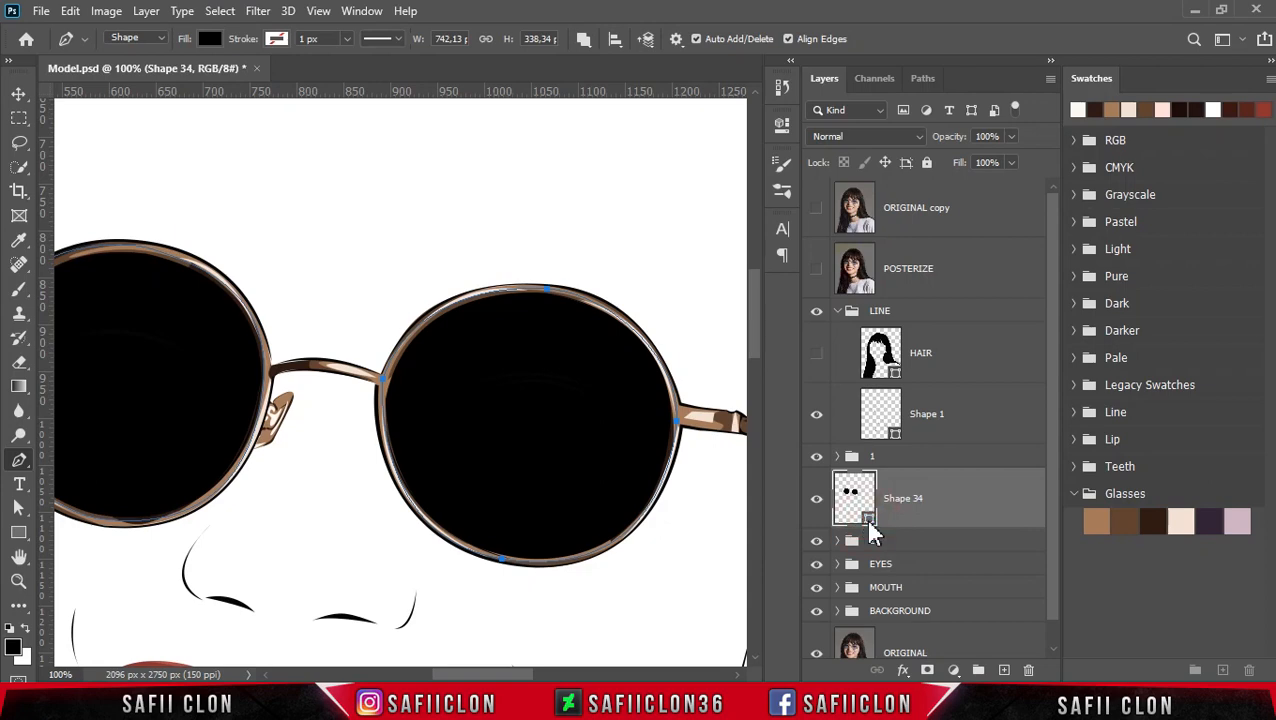
{"action": "double_click", "coordinate": [870, 532]}
{"action": "left_click", "coordinate": [1212, 518]}
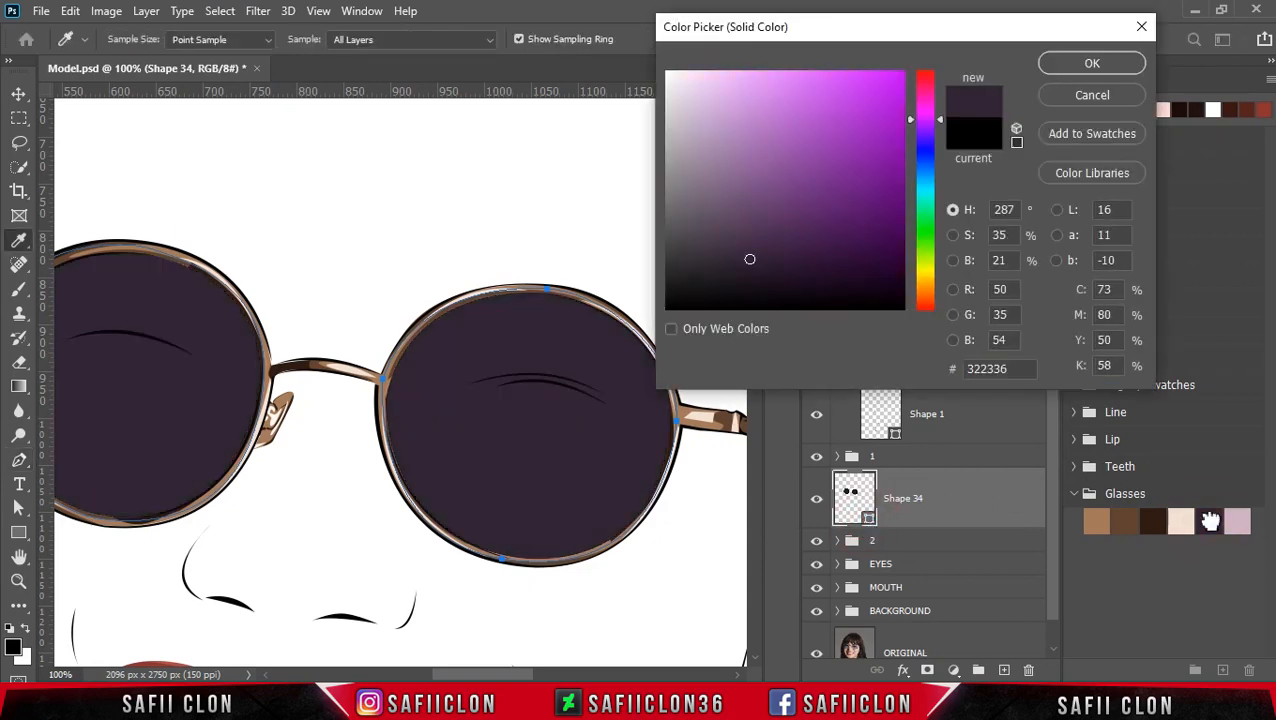
{"action": "left_click", "coordinate": [1090, 64]}
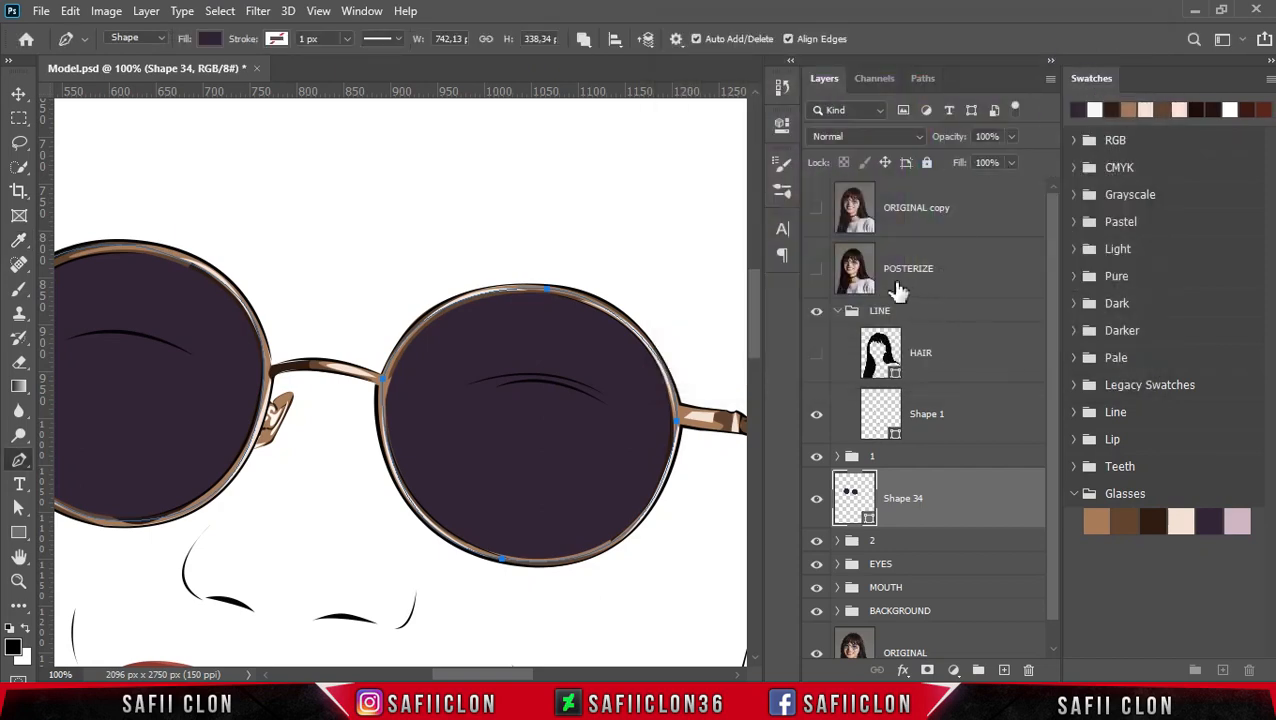
Compare the lenses with the POSTERIZE reference and reduce the lens layer's fill to 40%
{"action": "left_click", "coordinate": [816, 270]}
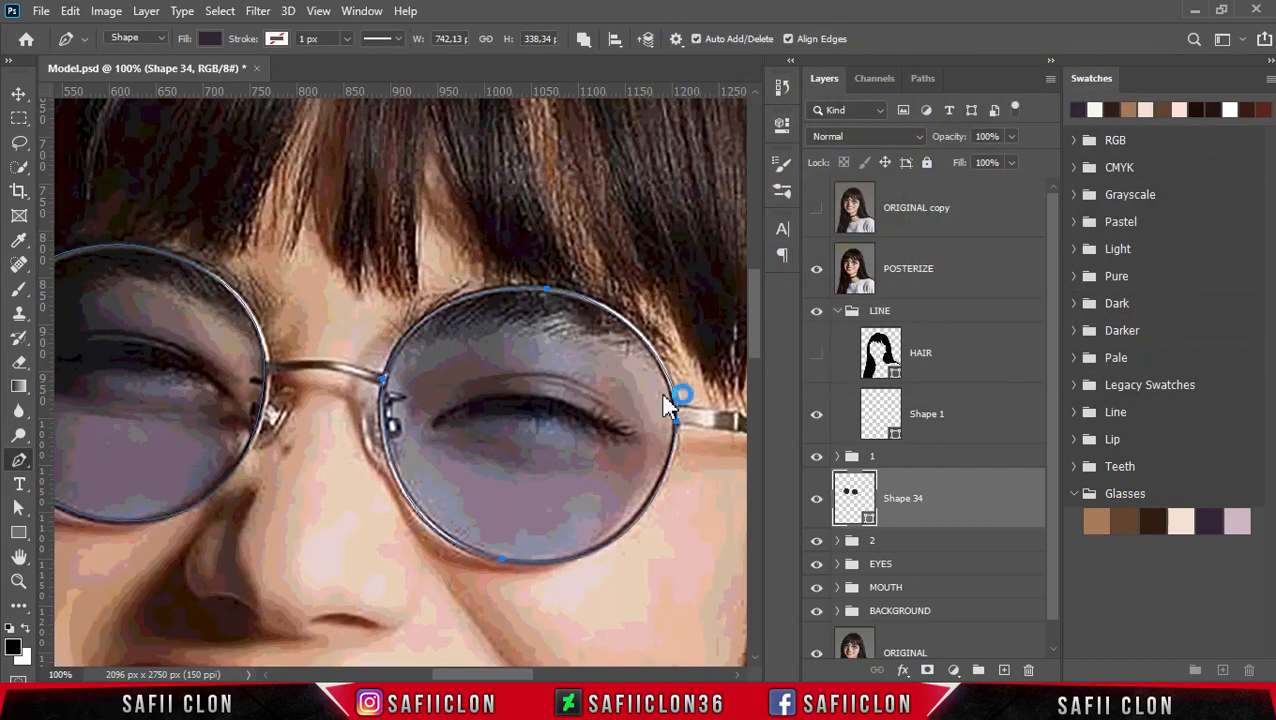
{"action": "left_click_drag", "start_coordinate": [507, 677], "coordinate": [483, 677]}
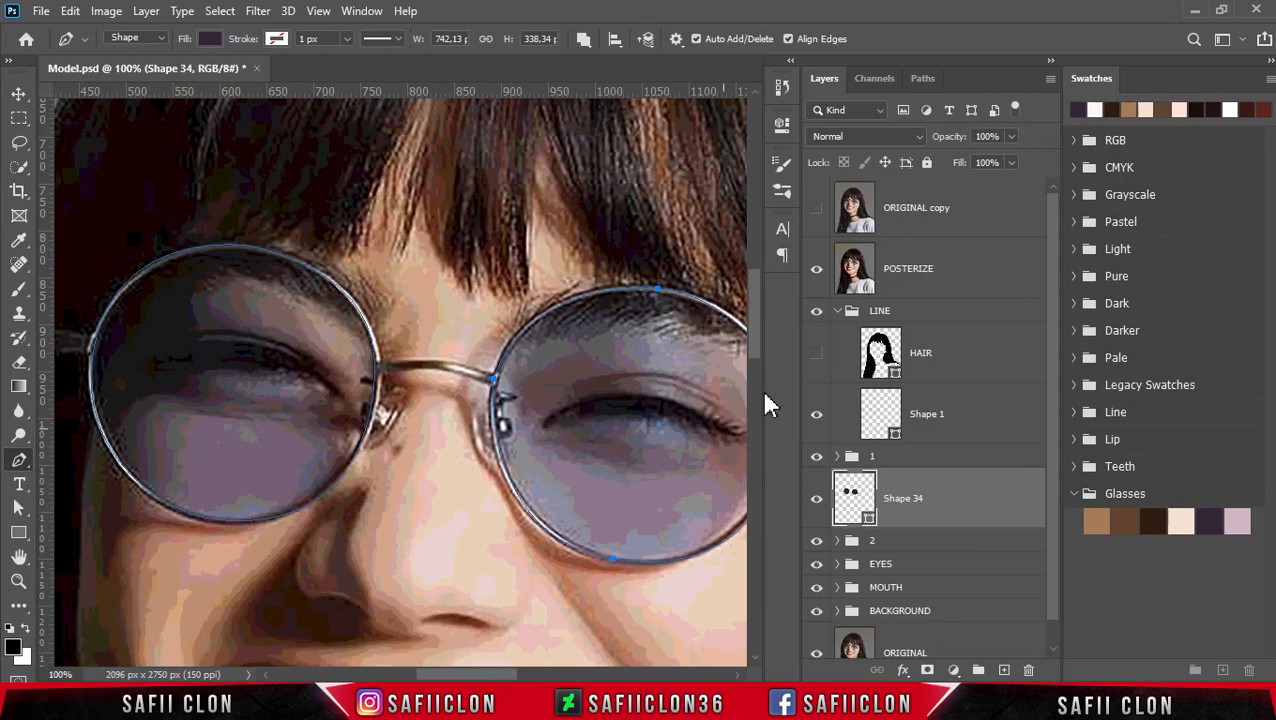
{"action": "left_click", "coordinate": [817, 272]}
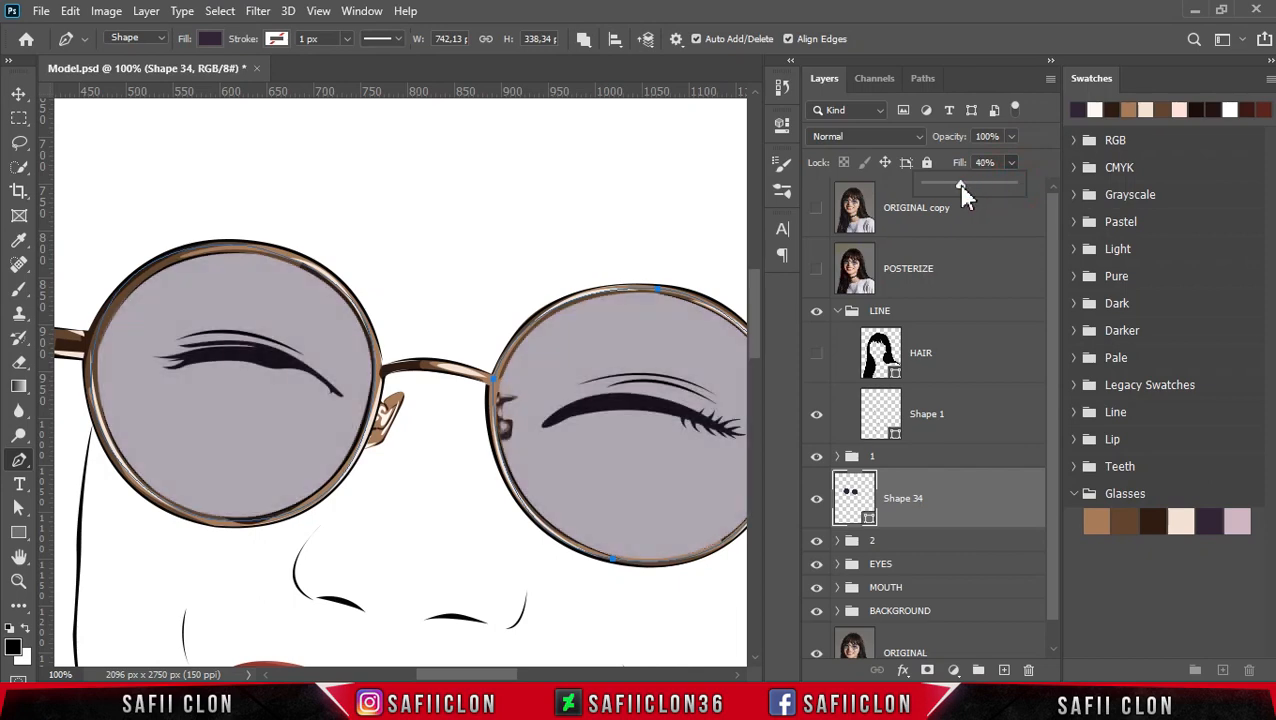
{"action": "left_click", "coordinate": [1032, 166]}
On a new shape layer, draw a highlight crescent about 267 by 348 px along the right lens's outer edge, tracing the POSTERIZE reference
{"action": "left_click", "coordinate": [581, 40]}
{"action": "left_click", "coordinate": [609, 66]}
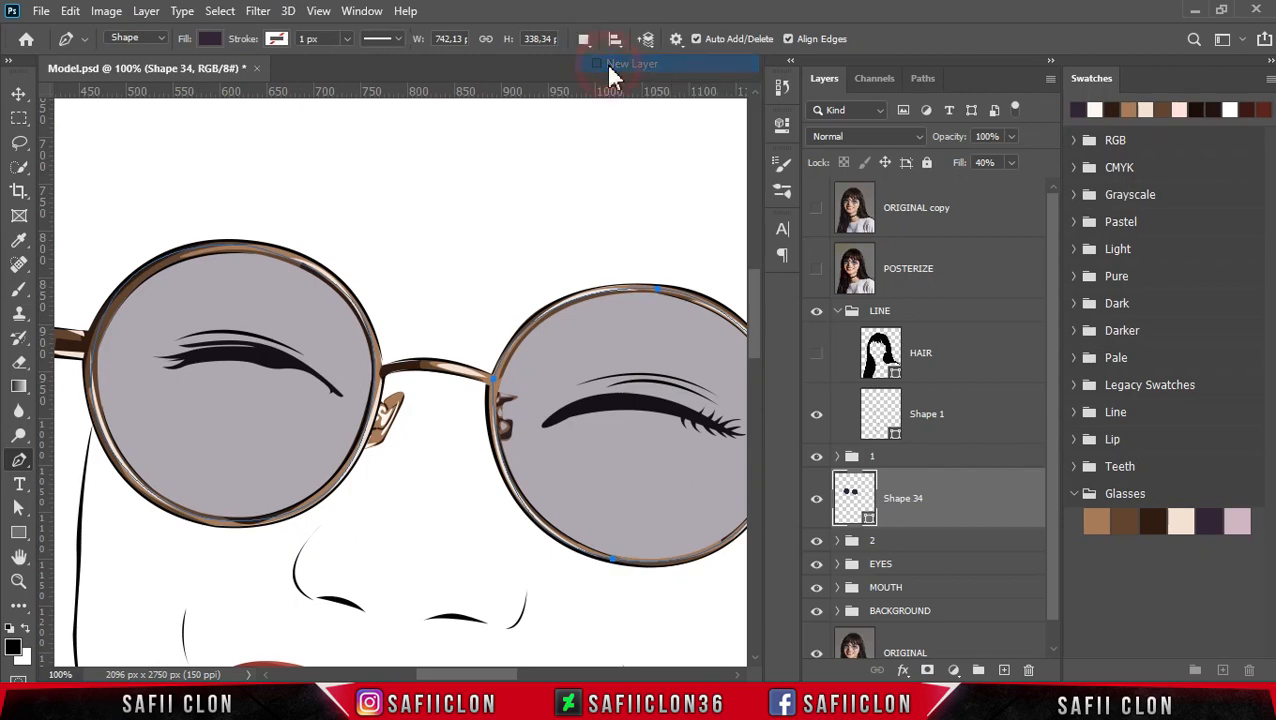
{"action": "left_click", "coordinate": [816, 272]}
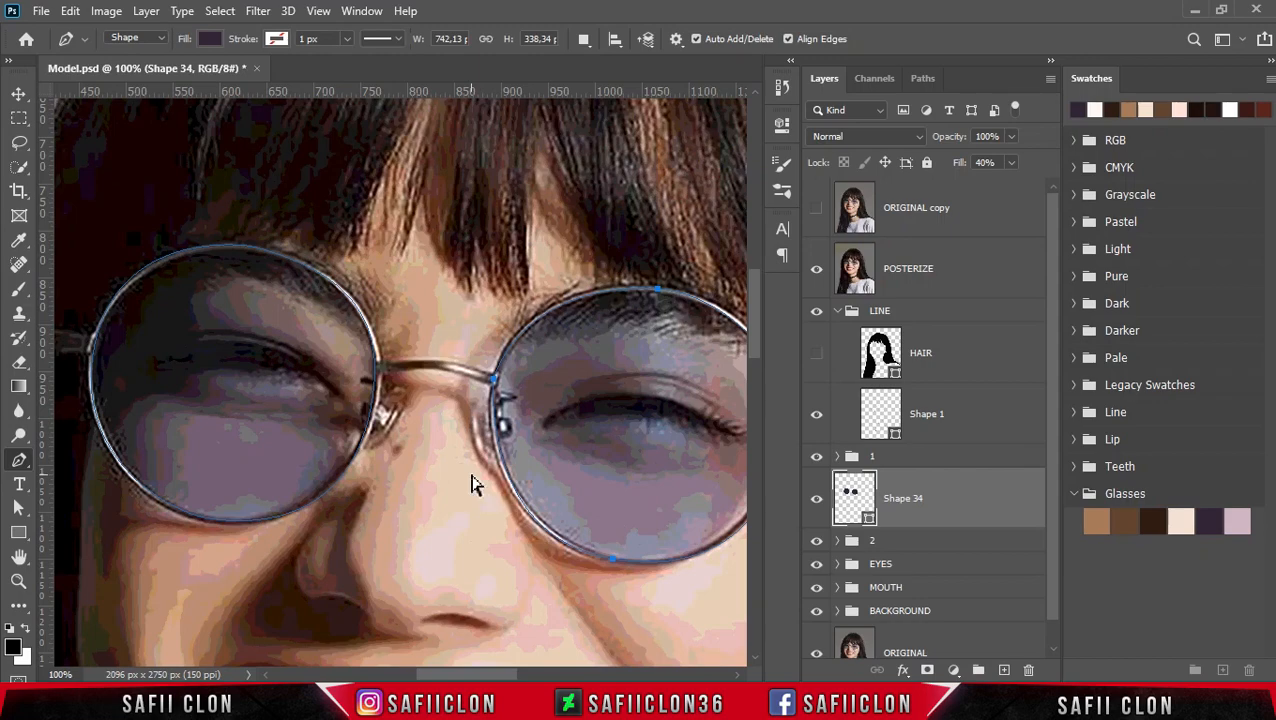
{"action": "scroll", "coordinate": [474, 484], "scroll_direction": "down", "scroll_amount": 1}
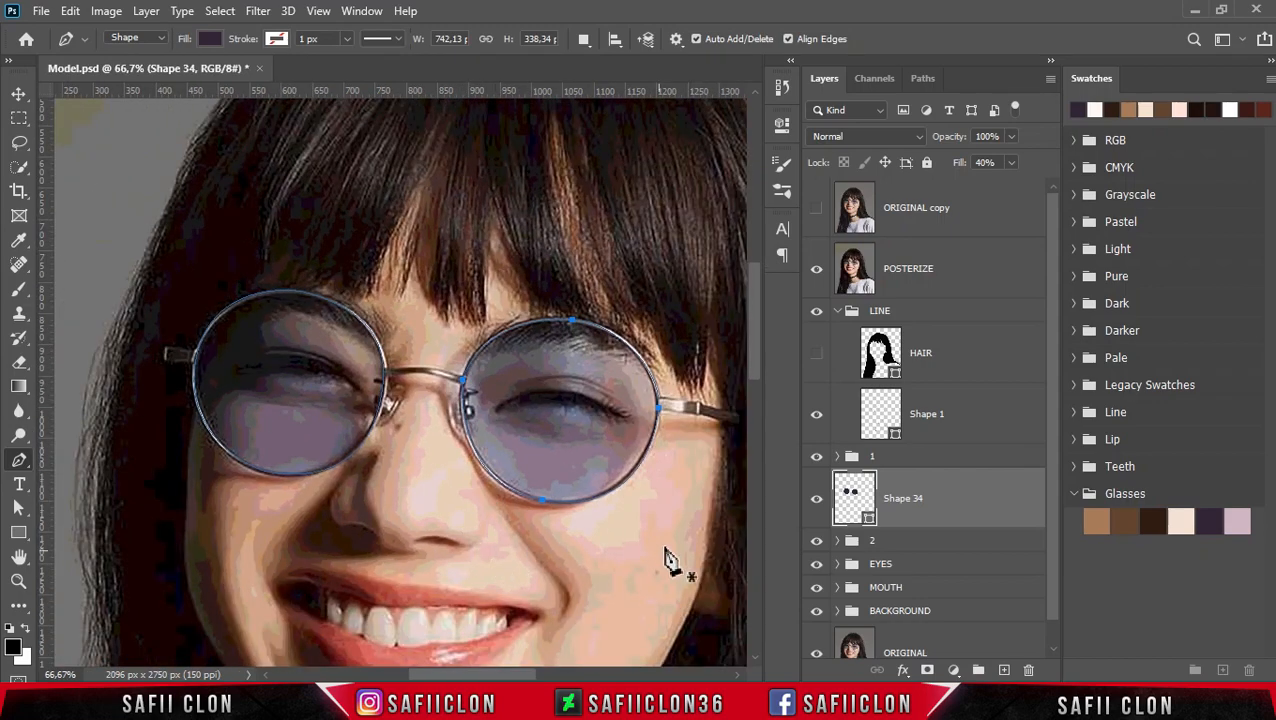
{"action": "left_click", "coordinate": [578, 316]}
{"action": "left_click", "coordinate": [578, 315]}
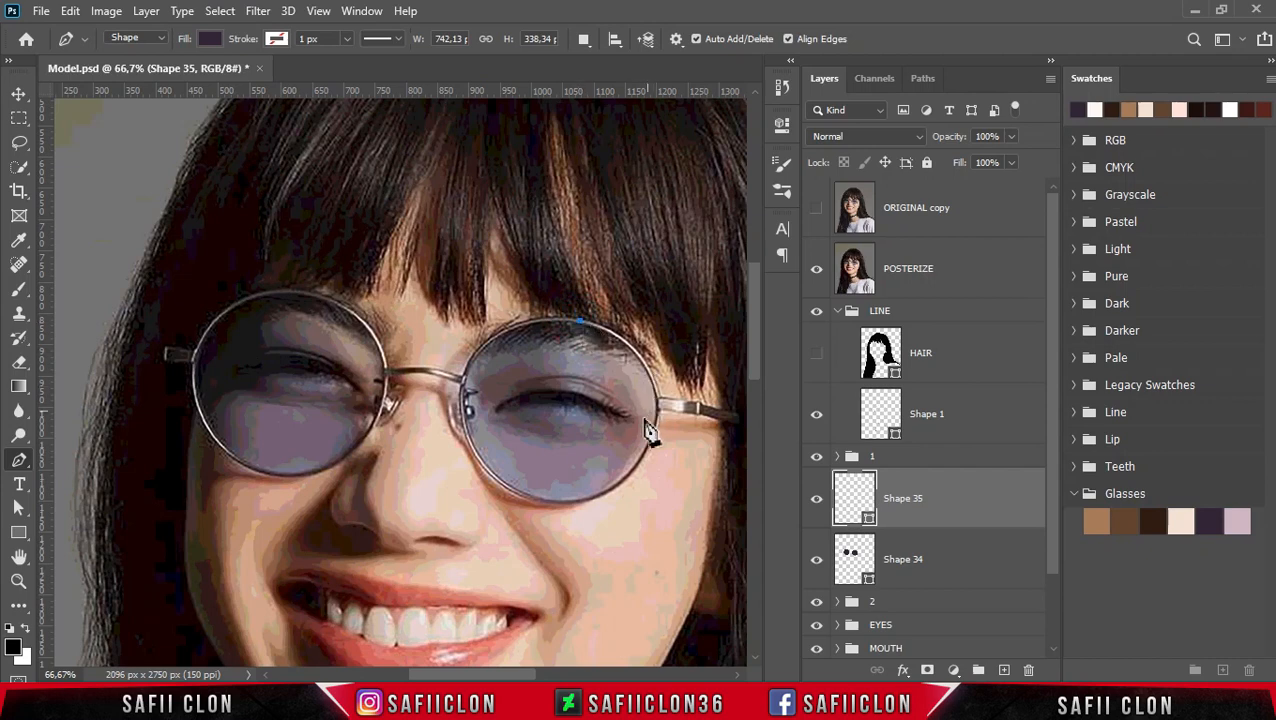
{"action": "left_click", "coordinate": [604, 487]}
{"action": "left_click", "coordinate": [503, 524]}
{"action": "left_click", "coordinate": [660, 481]}
{"action": "left_click", "coordinate": [688, 399]}
{"action": "left_click", "coordinate": [653, 352]}
{"action": "left_click", "coordinate": [579, 322]}
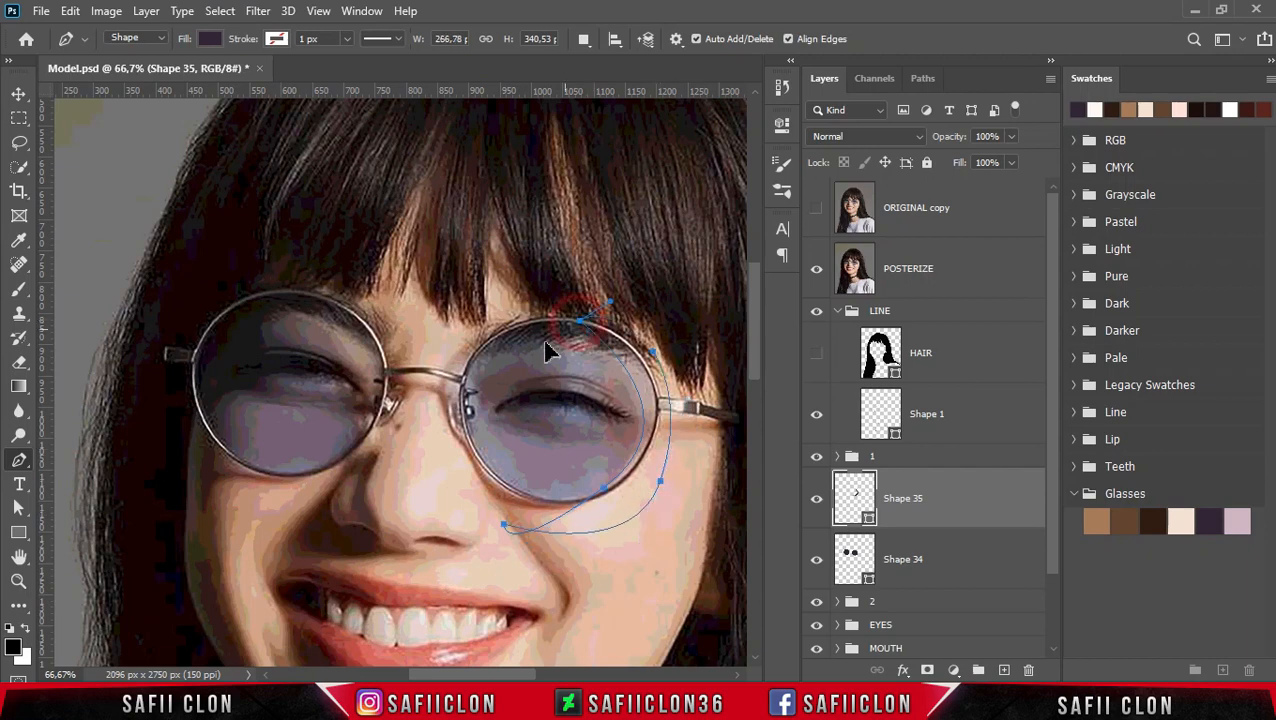
Clip the highlight crescent to the lens layer and fill it with the light pink Glasses swatch (ceb2c2)
{"action": "left_click", "coordinate": [818, 277]}
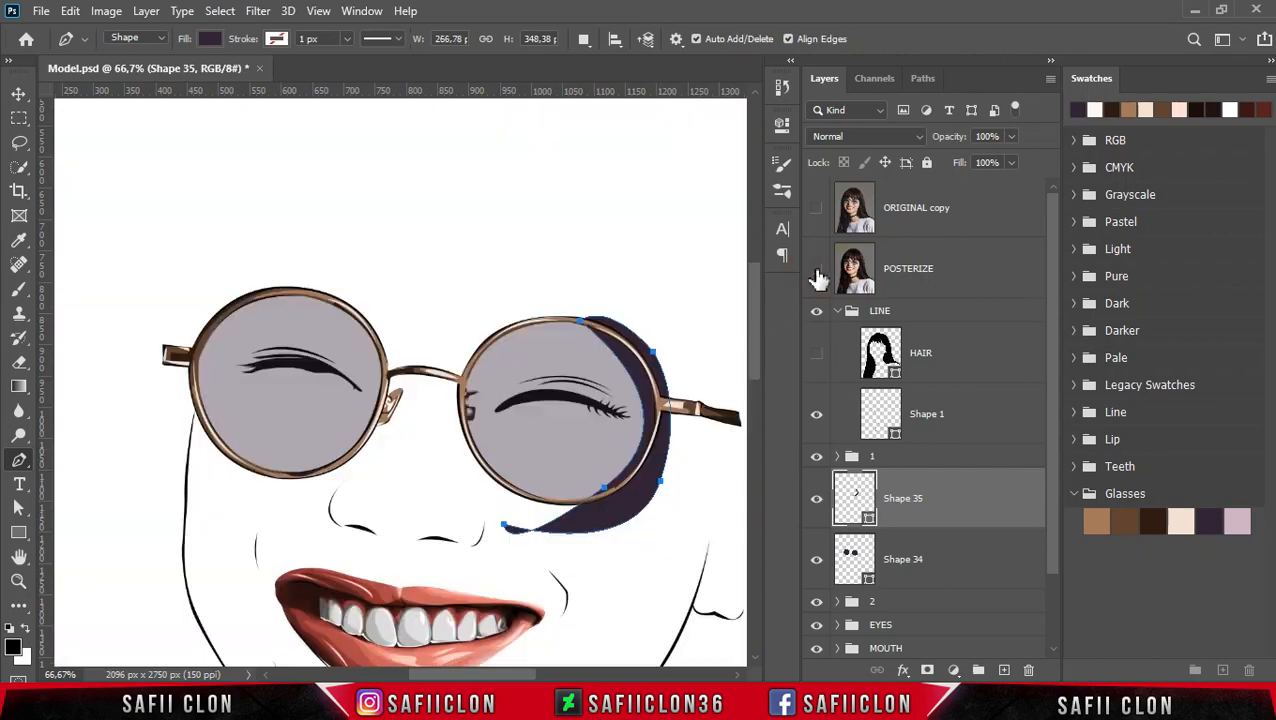
{"action": "right_click", "coordinate": [944, 503]}
{"action": "left_click", "coordinate": [1016, 360]}
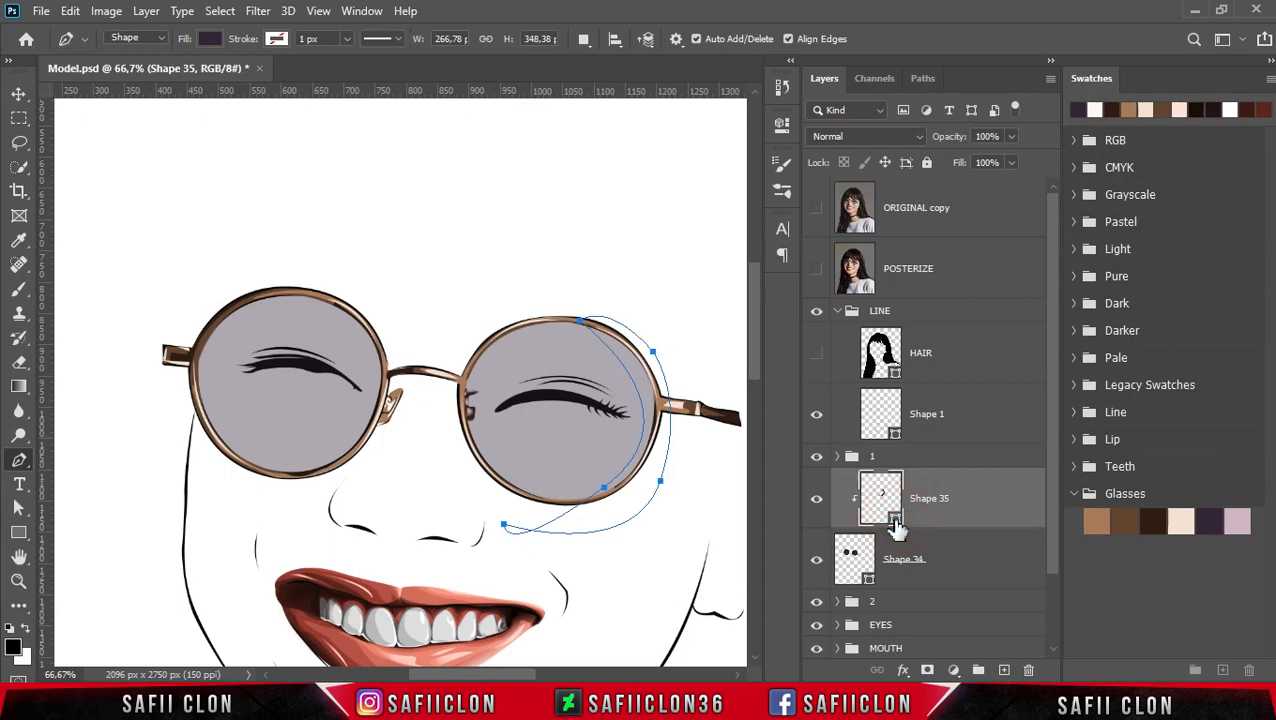
{"action": "double_click", "coordinate": [886, 510]}
{"action": "left_click", "coordinate": [1238, 520]}
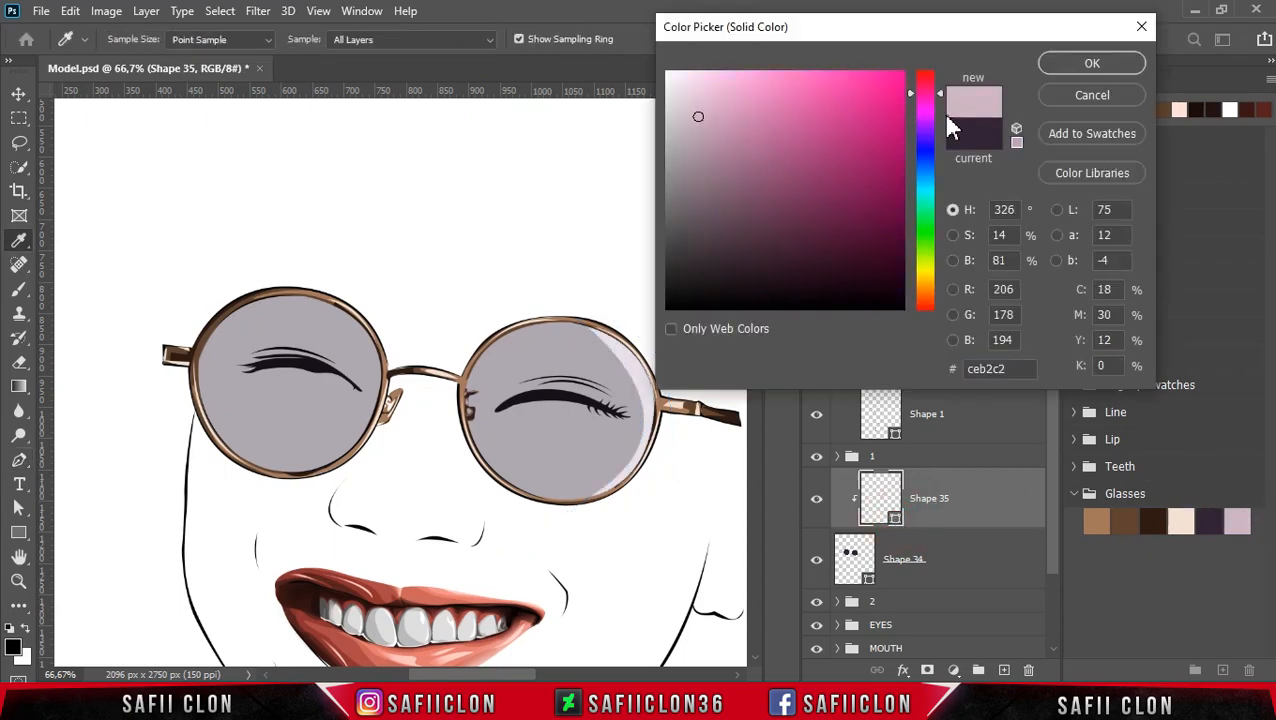
{"action": "left_click", "coordinate": [1090, 64]}
Reduce the lens highlight layer's fill to 28%
{"action": "left_click", "coordinate": [990, 490]}
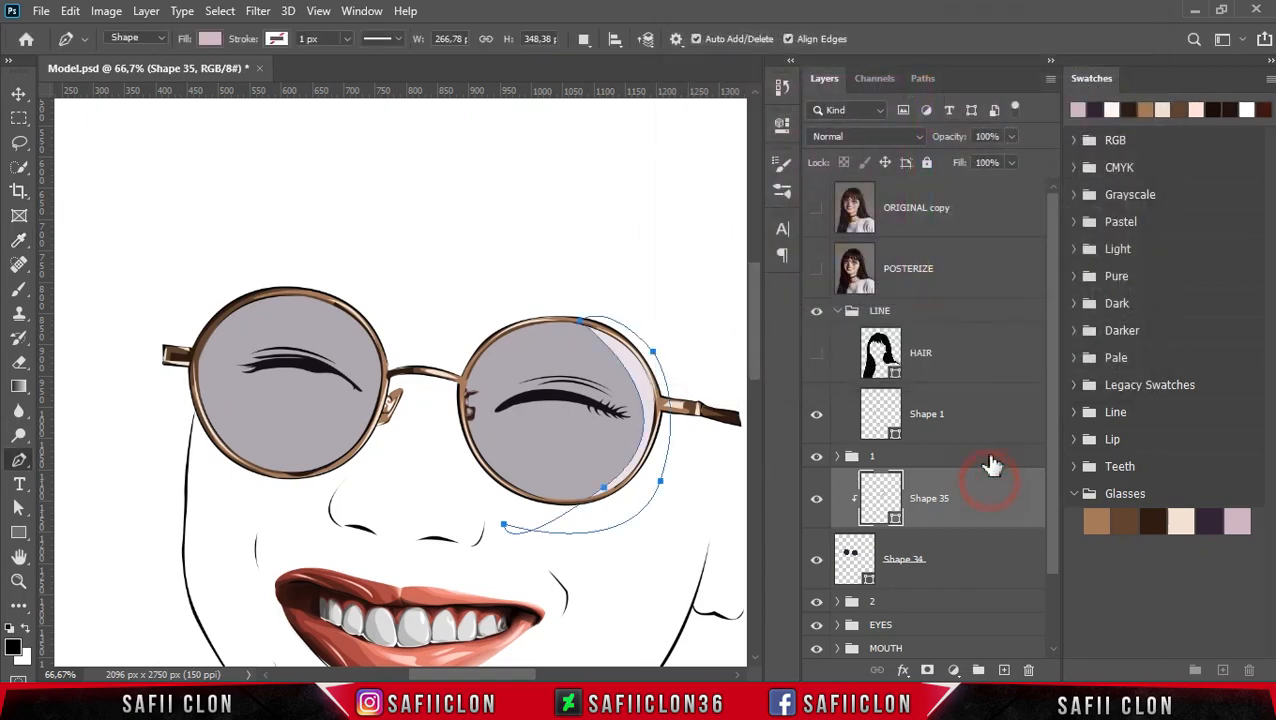
{"action": "left_click", "coordinate": [1011, 162]}
{"action": "left_click_drag", "start_coordinate": [995, 190], "coordinate": [990, 192]}
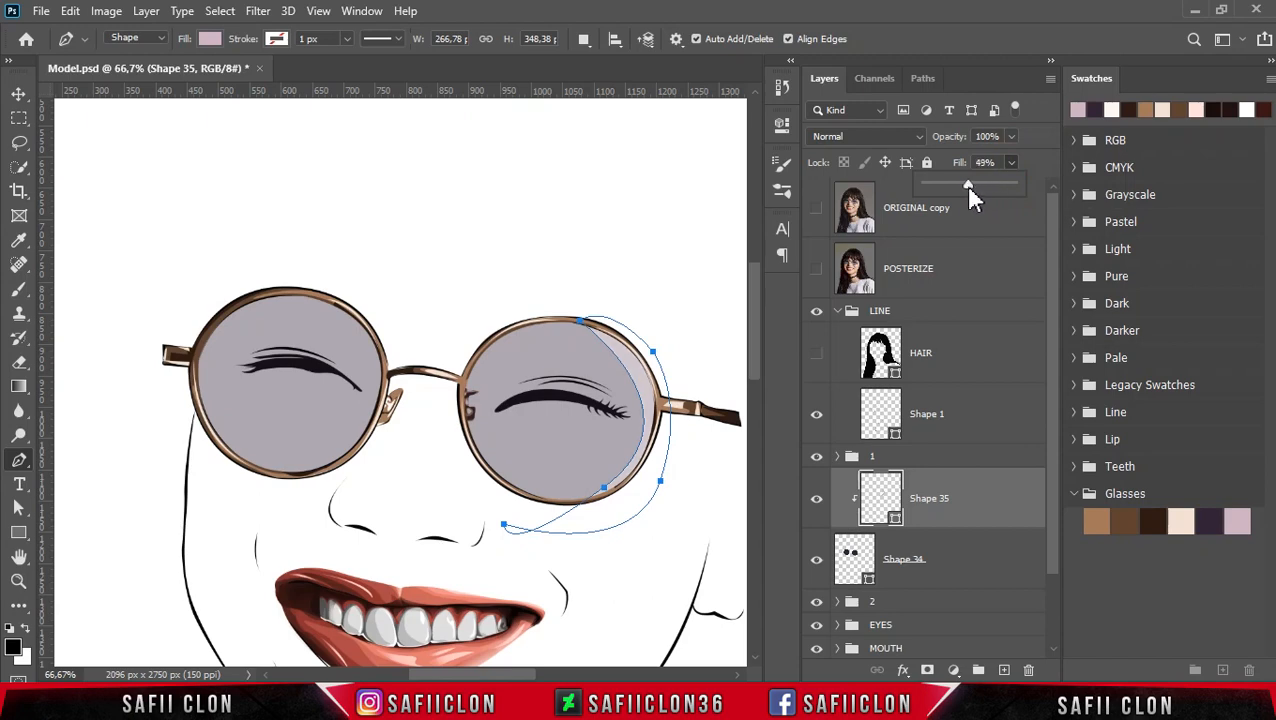
{"action": "left_click_drag", "start_coordinate": [969, 184], "coordinate": [961, 184]}
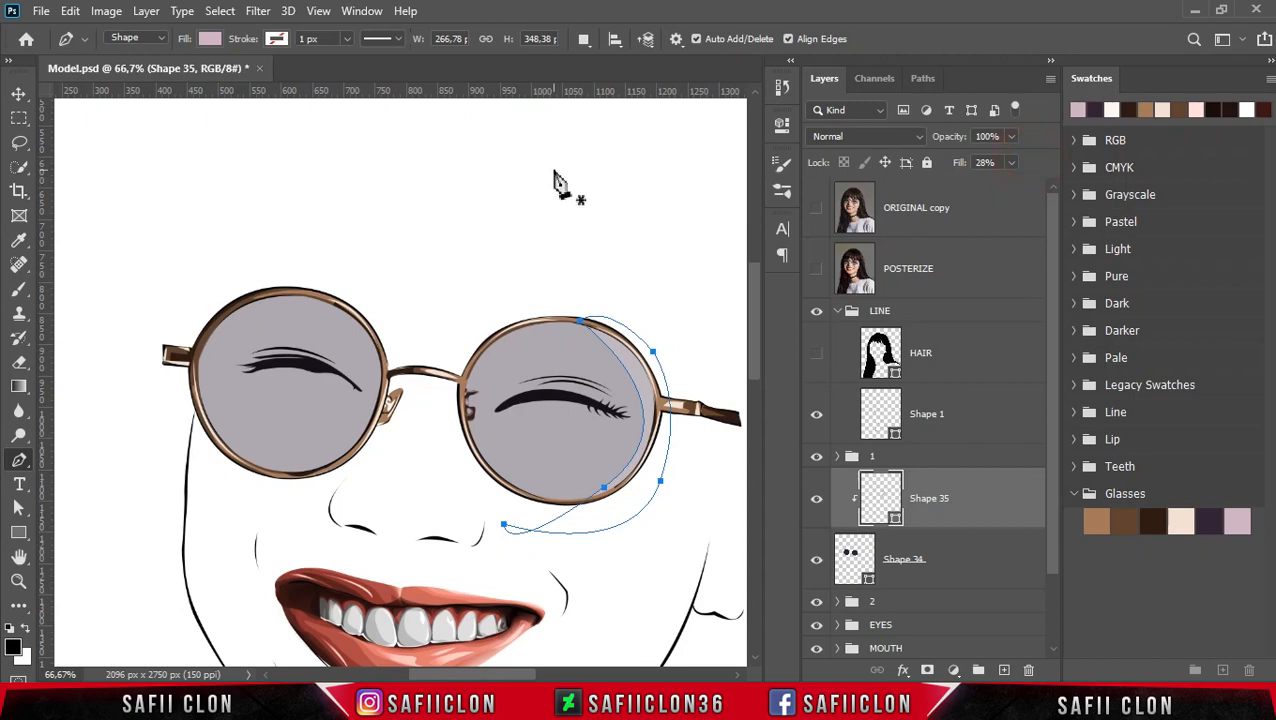
Using Combine Shapes, add a highlight shape along the upper inner edge of the right lens
{"action": "left_click", "coordinate": [583, 39]}
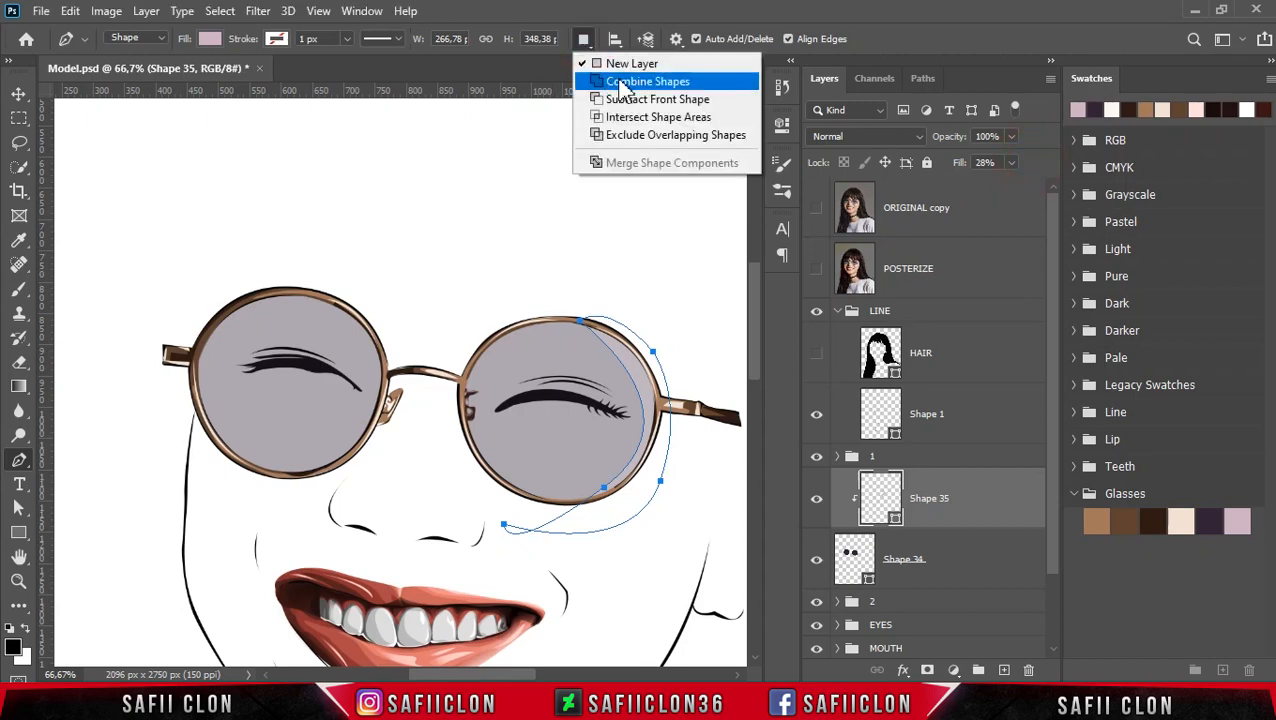
{"action": "left_click", "coordinate": [647, 81]}
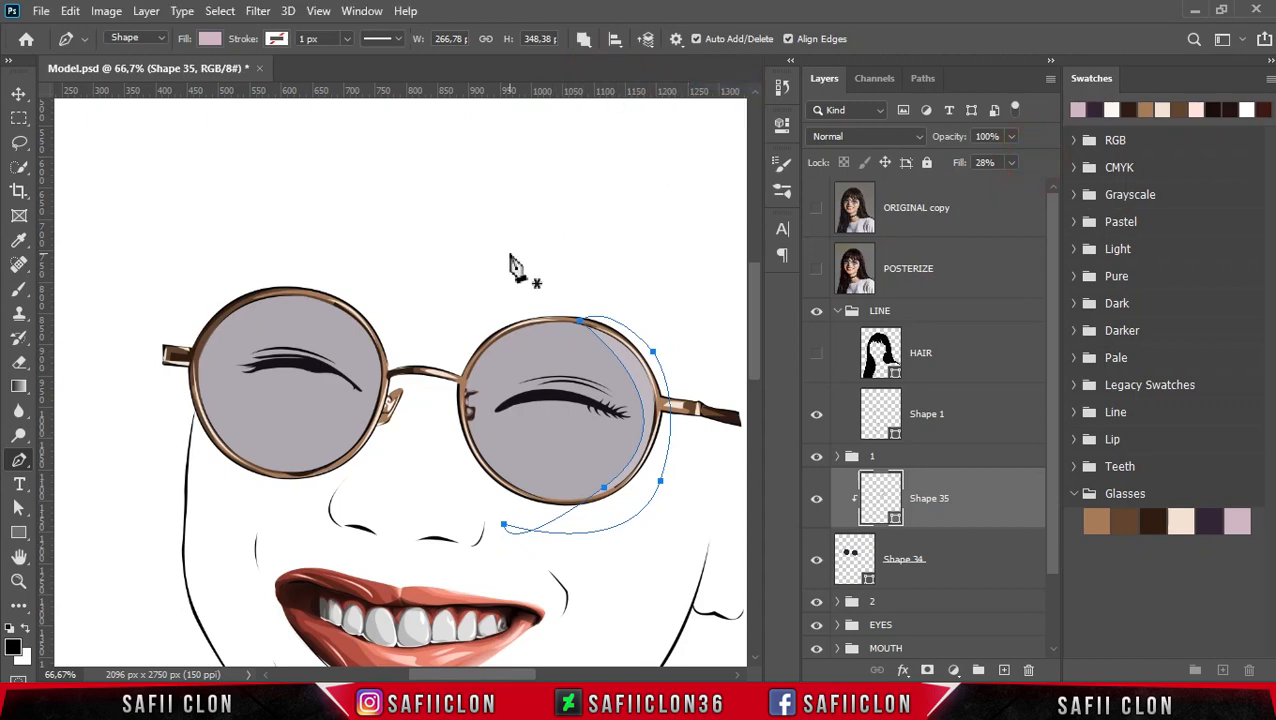
{"action": "left_click", "coordinate": [566, 320]}
{"action": "left_click_drag", "start_coordinate": [450, 454], "coordinate": [470, 399]}
Add a highlight shape along the upper outer edge of the left lens and compare the lenses with the highlight layer hidden and shown
{"action": "left_click", "coordinate": [327, 296]}
{"action": "left_click_drag", "start_coordinate": [217, 433], "coordinate": [274, 549]}
{"action": "left_click", "coordinate": [215, 433], "text": "alt"}
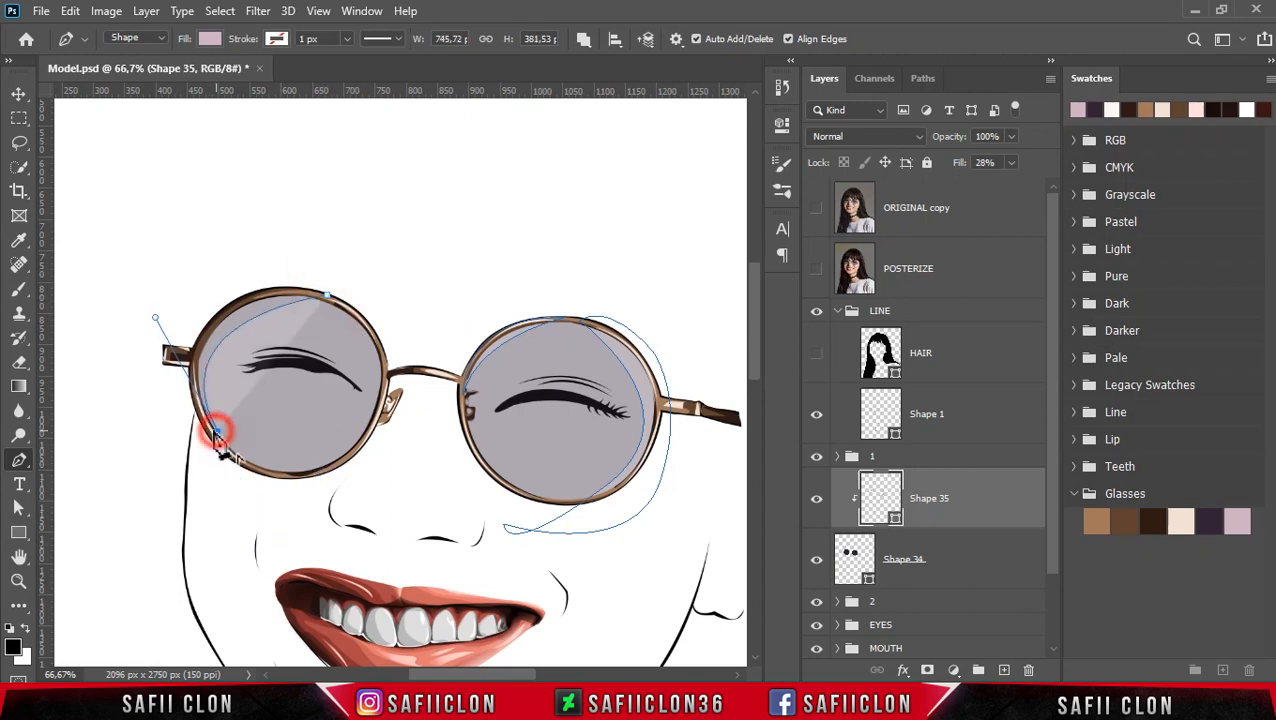
{"action": "left_click_drag", "start_coordinate": [327, 296], "coordinate": [484, 276]}
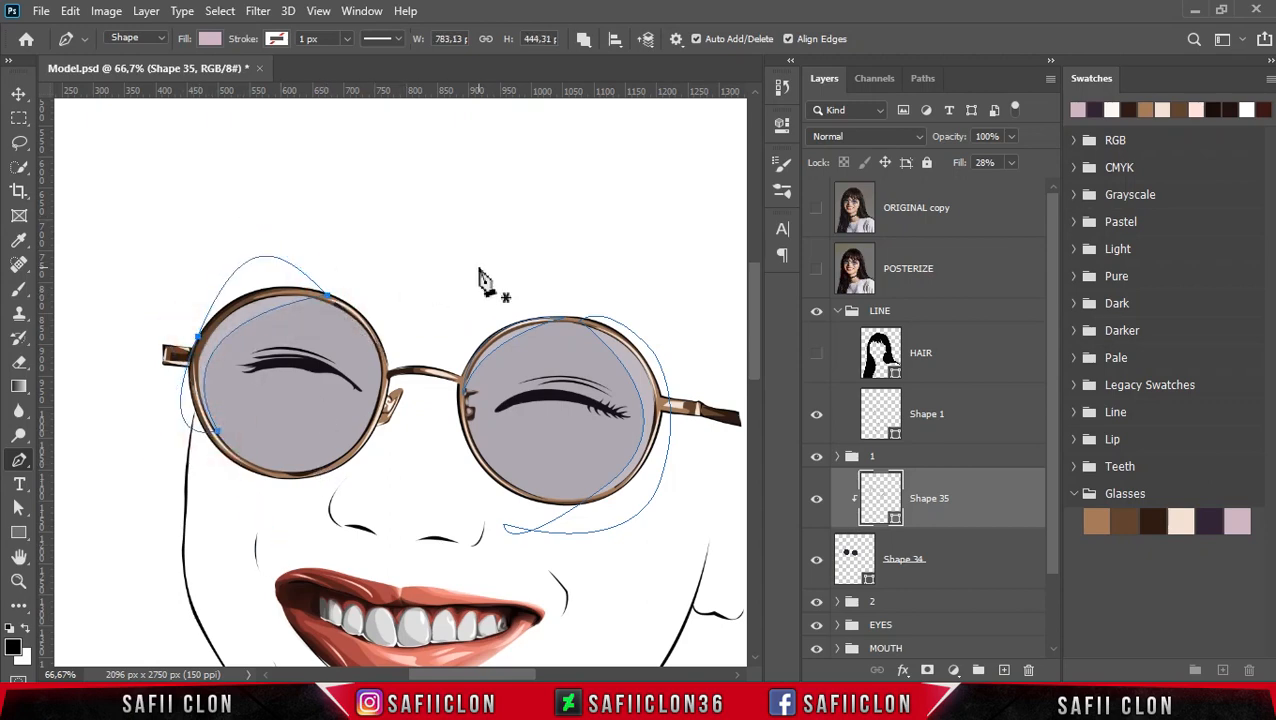
{"action": "key", "text": "ctrl+minus"}
{"action": "key", "text": "ctrl+minus"}
{"action": "key", "text": "ctrl+plus"}
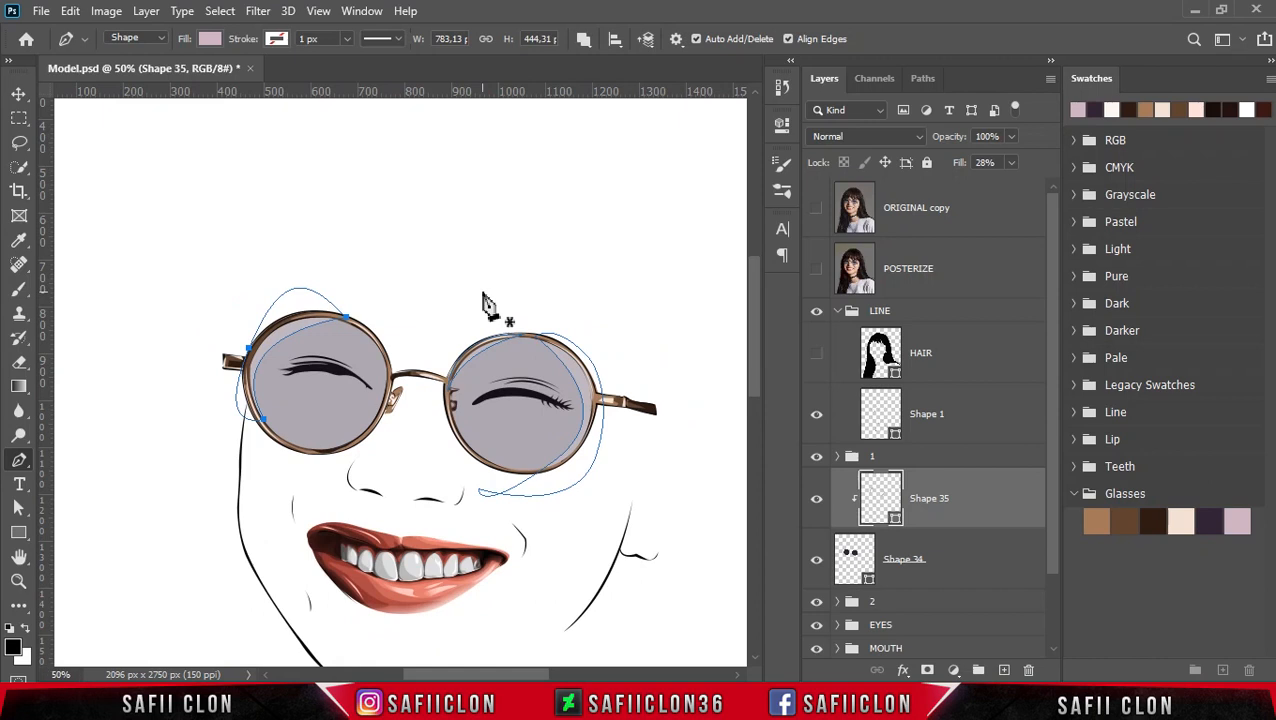
{"action": "left_click", "coordinate": [815, 500]}
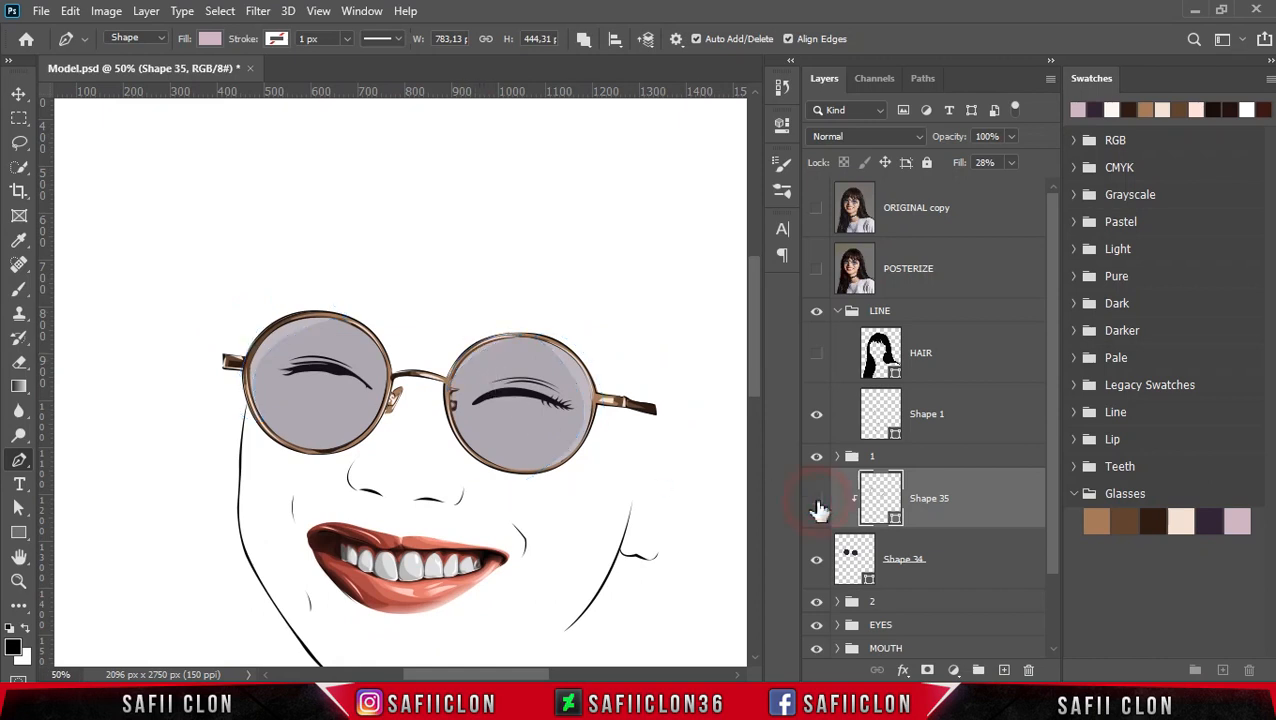
{"action": "left_click", "coordinate": [816, 500]}
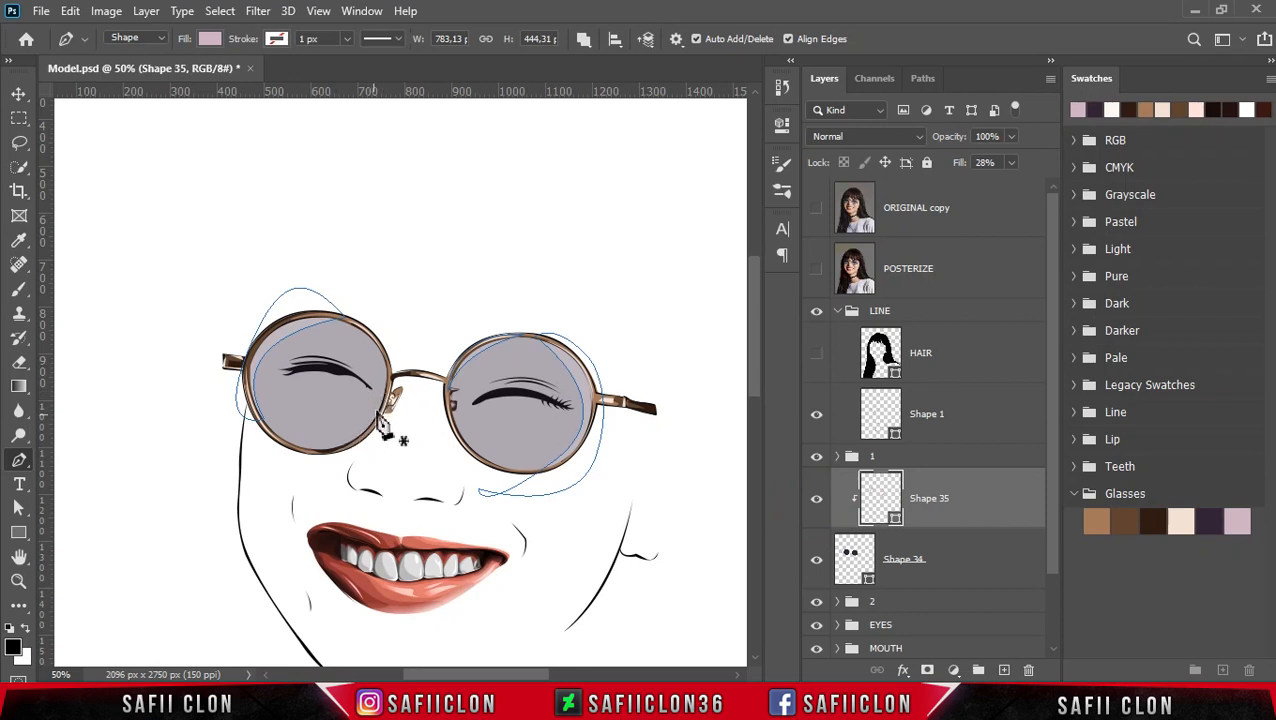
Add a highlight shape along the lower inner edge of the left lens and compare the lenses with the highlight layer hidden and shown
{"action": "left_click_drag", "start_coordinate": [316, 447], "coordinate": [256, 446]}
{"action": "left_click_drag", "start_coordinate": [380, 434], "coordinate": [417, 400]}
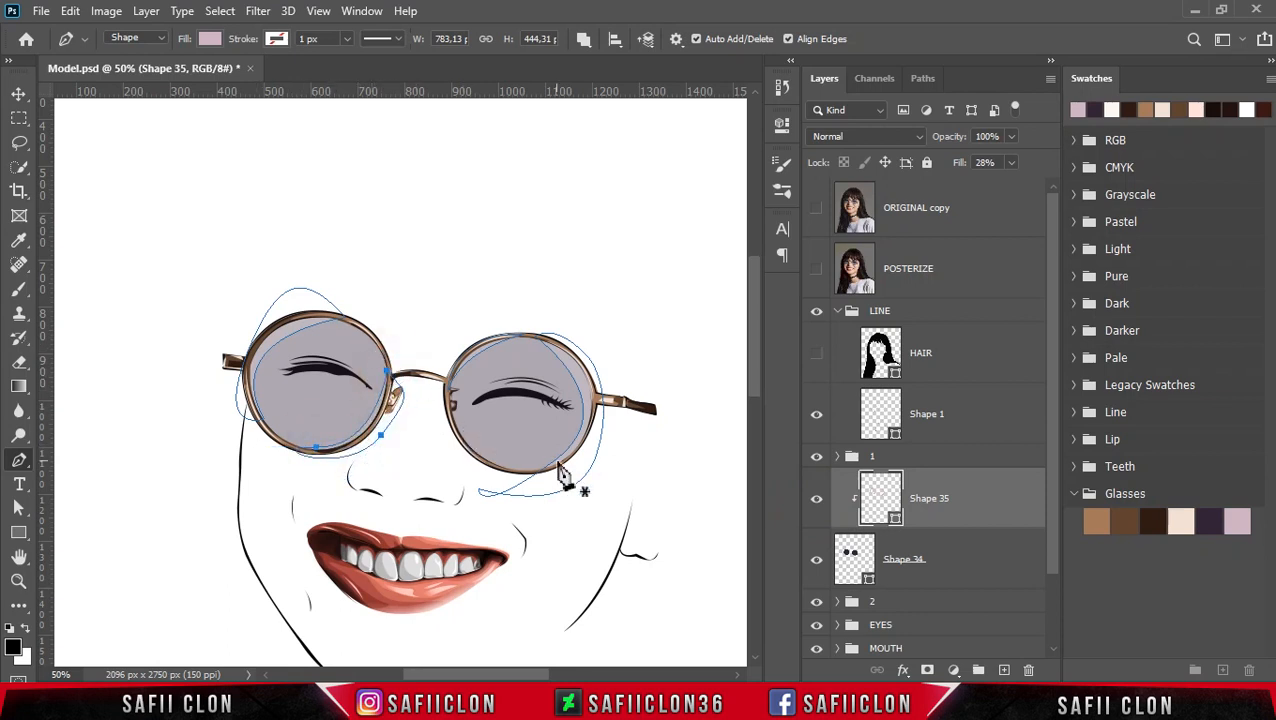
{"action": "left_click", "coordinate": [817, 507]}
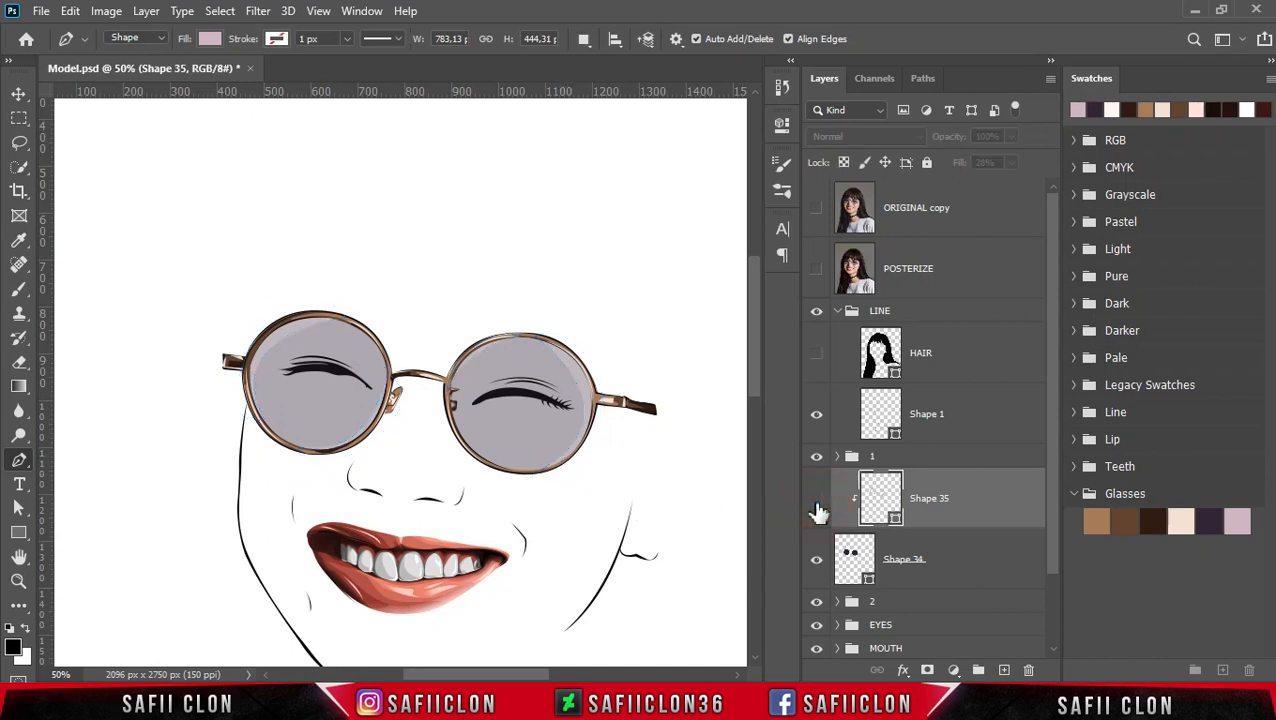
{"action": "left_click", "coordinate": [817, 508]}
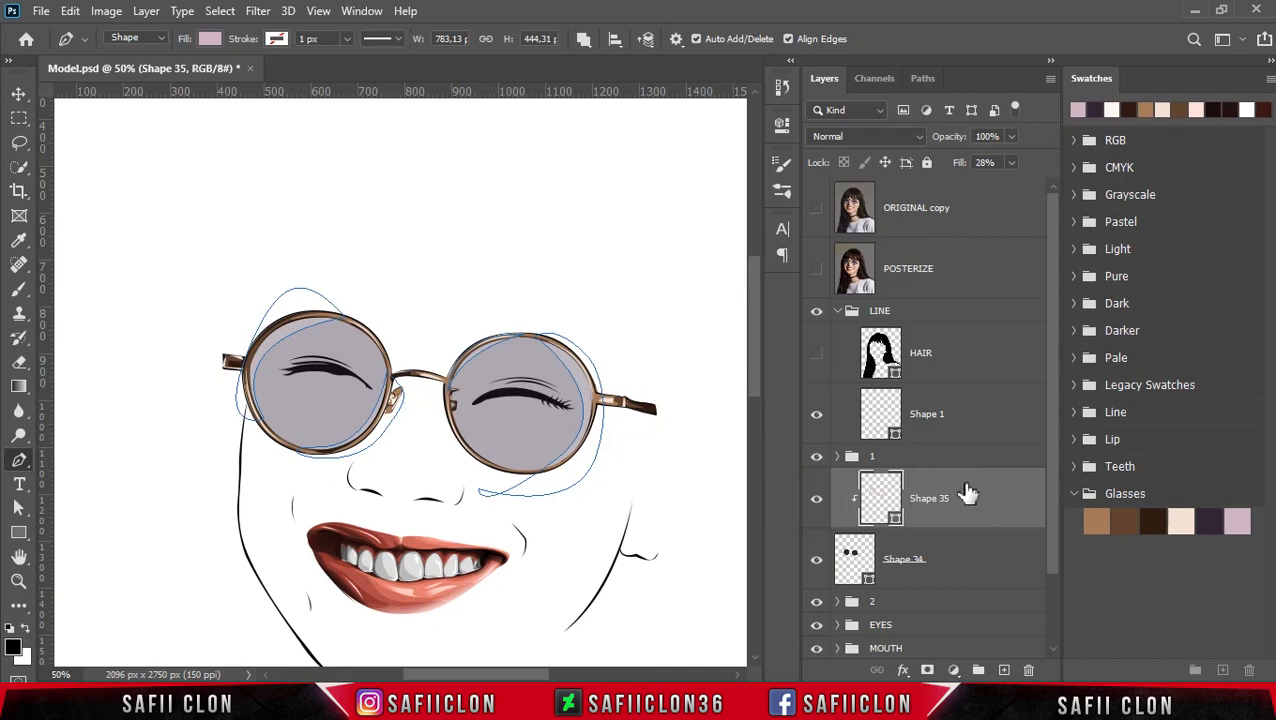
Group the lens highlight layer and the lens base layer into a new group named 3
{"action": "left_click", "coordinate": [966, 566], "text": "shift"}
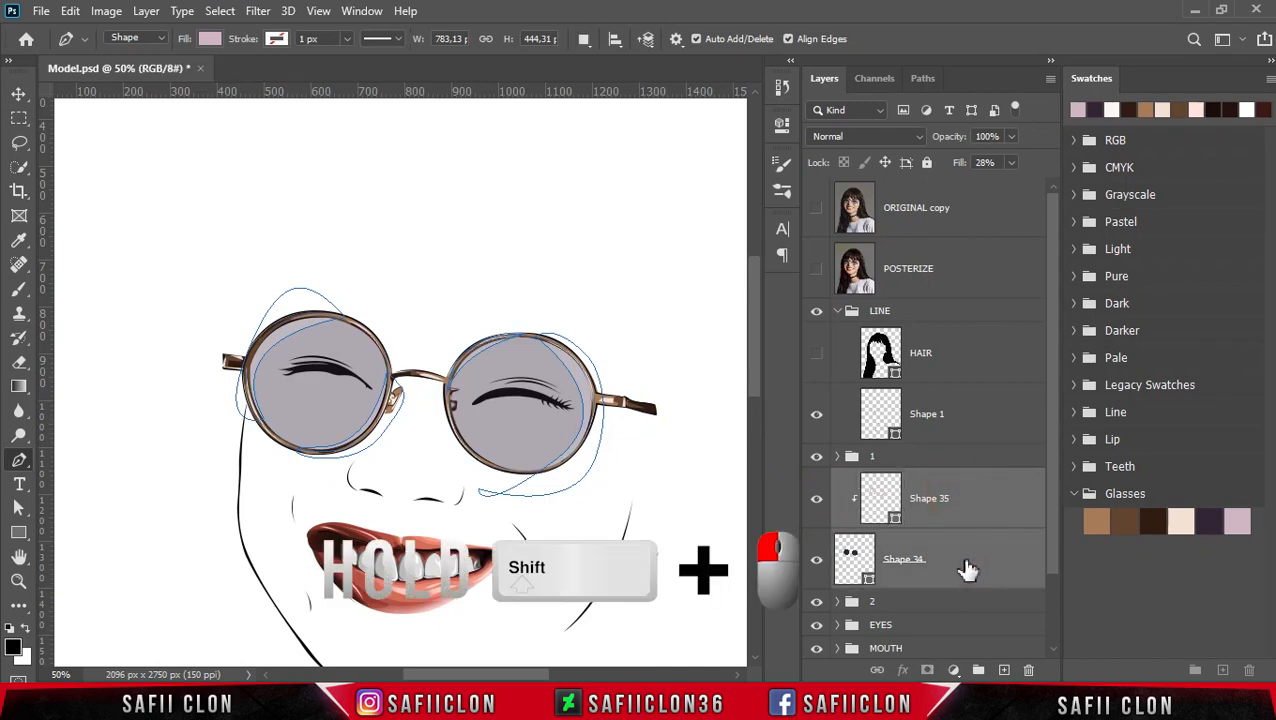
{"action": "right_click", "coordinate": [963, 562]}
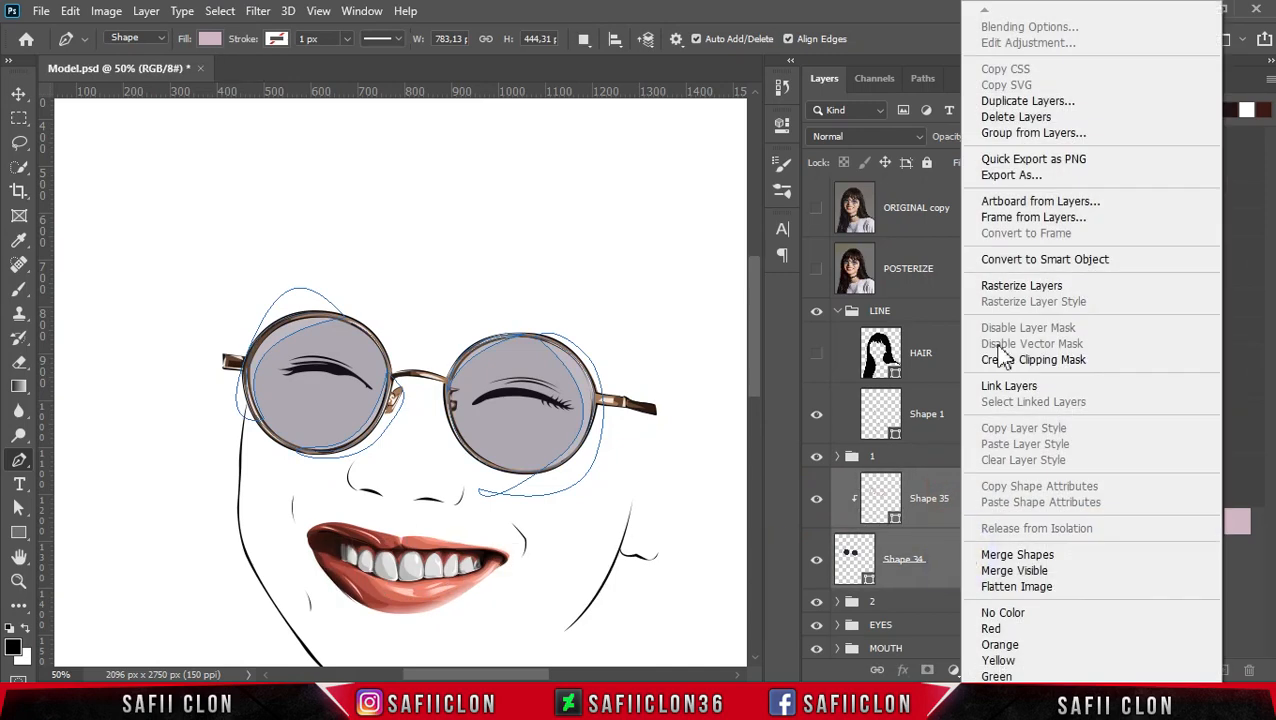
{"action": "left_click", "coordinate": [1031, 127]}
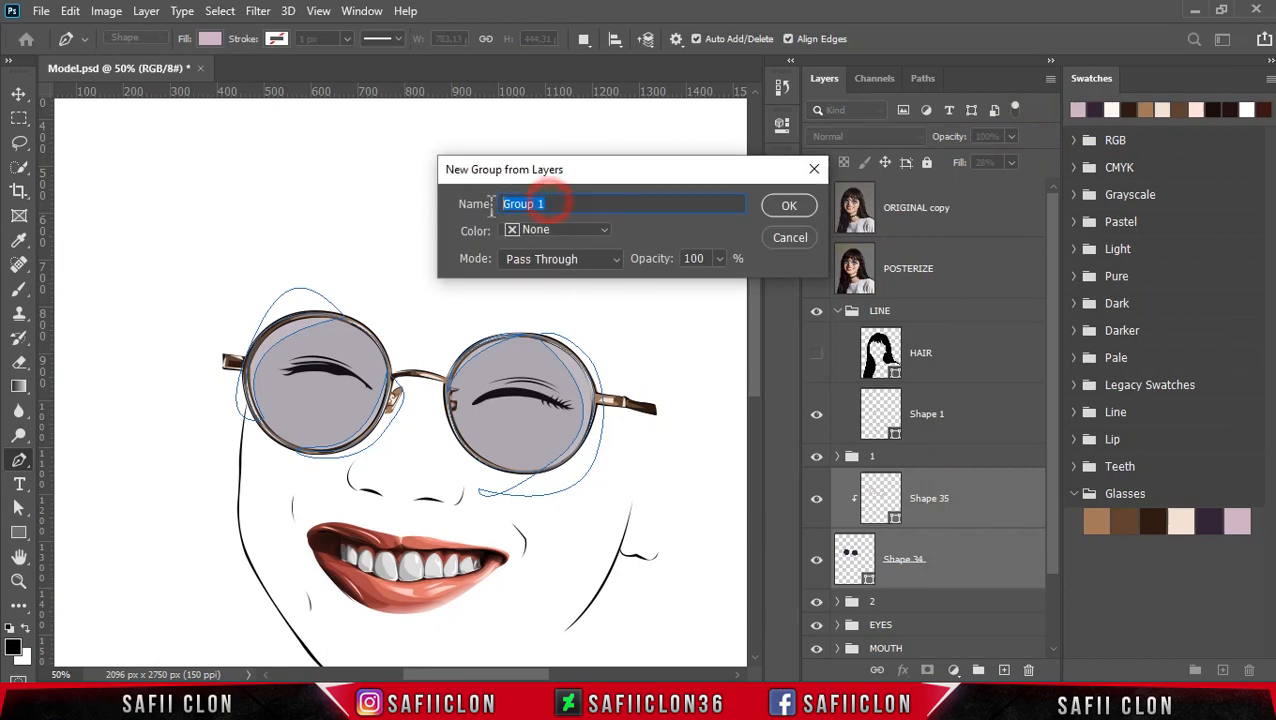
{"action": "left_click", "coordinate": [806, 205]}
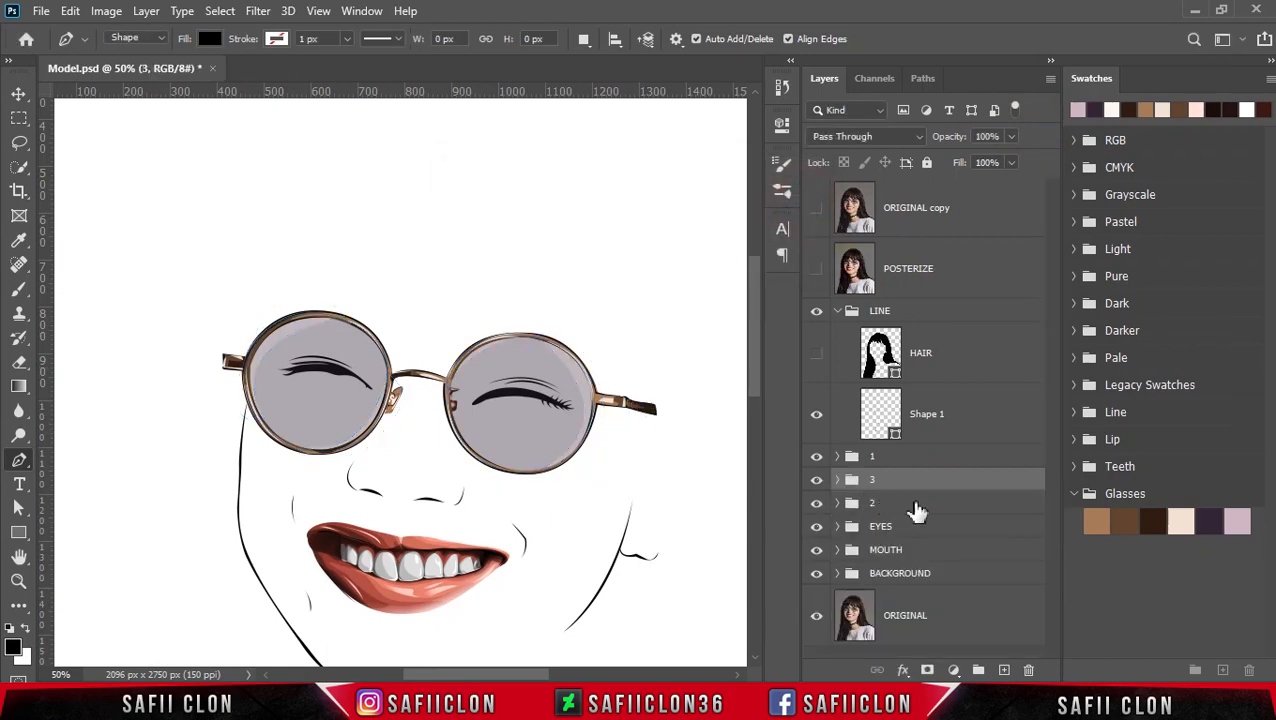
Combine groups 1, 3 and 2 into a parent group named GLASSES
{"action": "left_click", "coordinate": [918, 458], "text": "shift"}
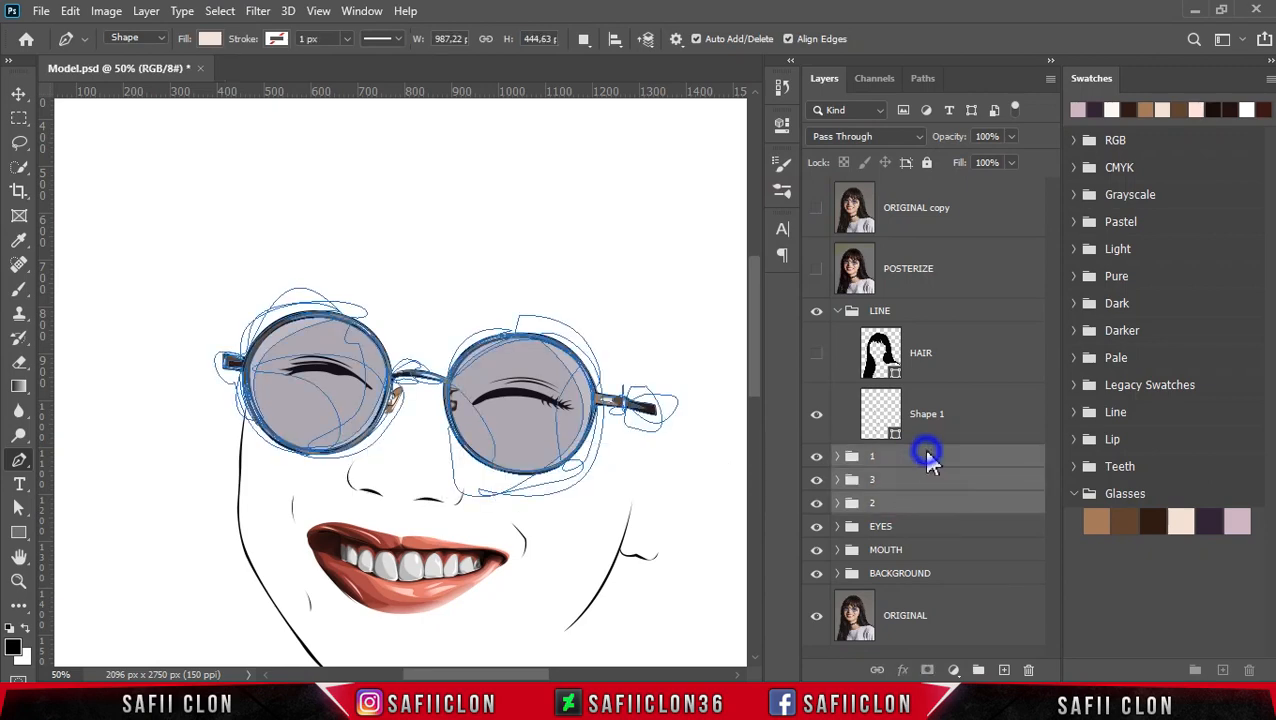
{"action": "right_click", "coordinate": [928, 460]}
{"action": "left_click", "coordinate": [962, 128]}
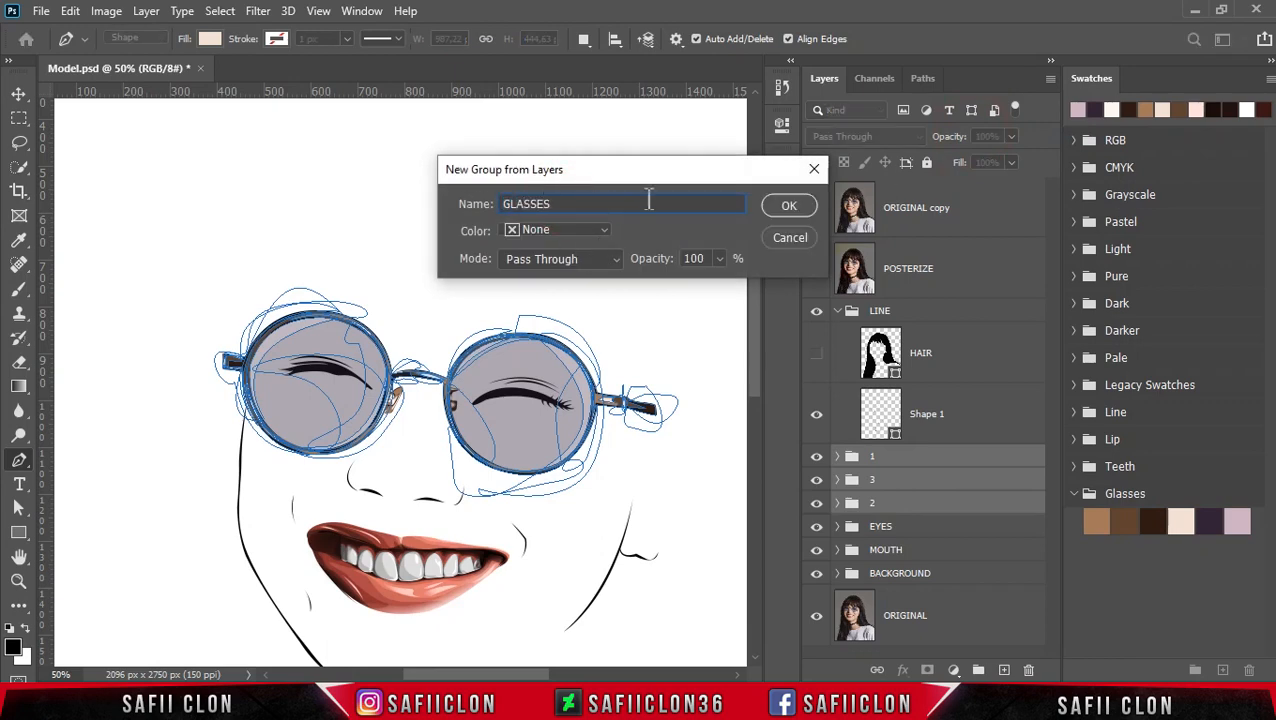
{"action": "left_click", "coordinate": [785, 208]}
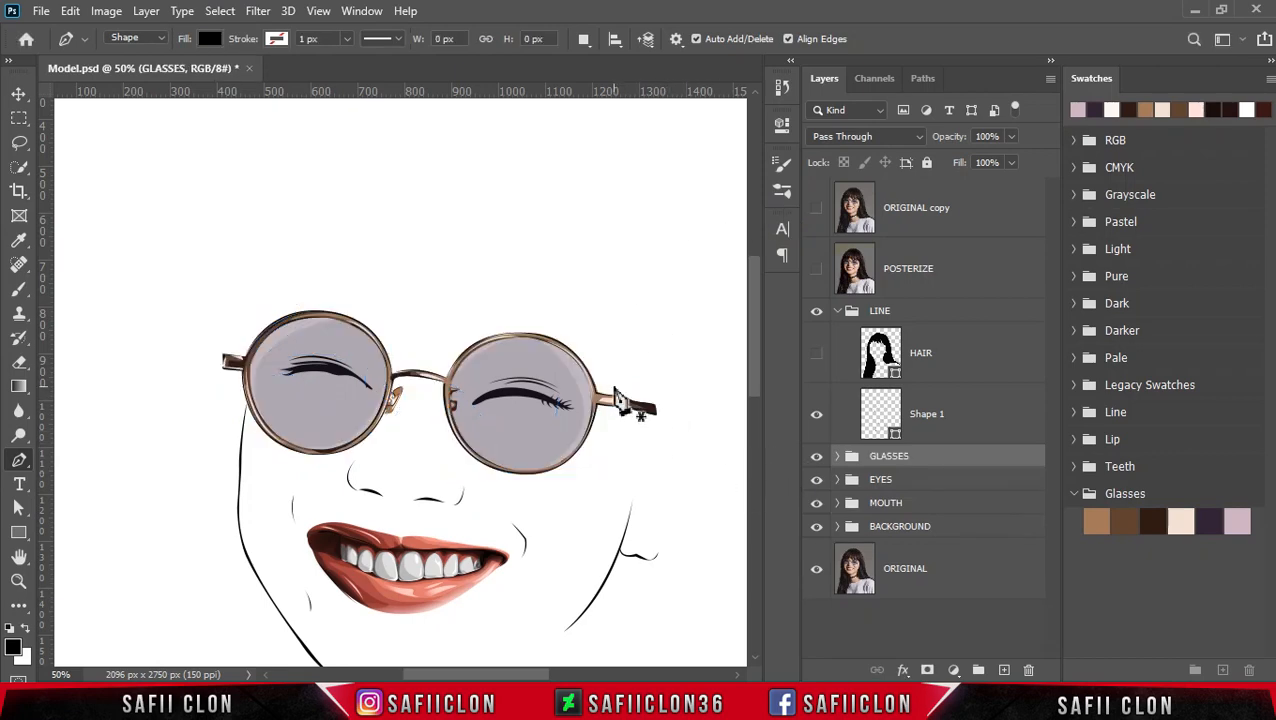
Review the finished glasses on the whole portrait and save Model.psd
{"action": "scroll", "coordinate": [615, 390], "scroll_direction": "down", "scroll_amount": 1}
{"action": "scroll", "coordinate": [615, 390], "scroll_direction": "down", "scroll_amount": 4}
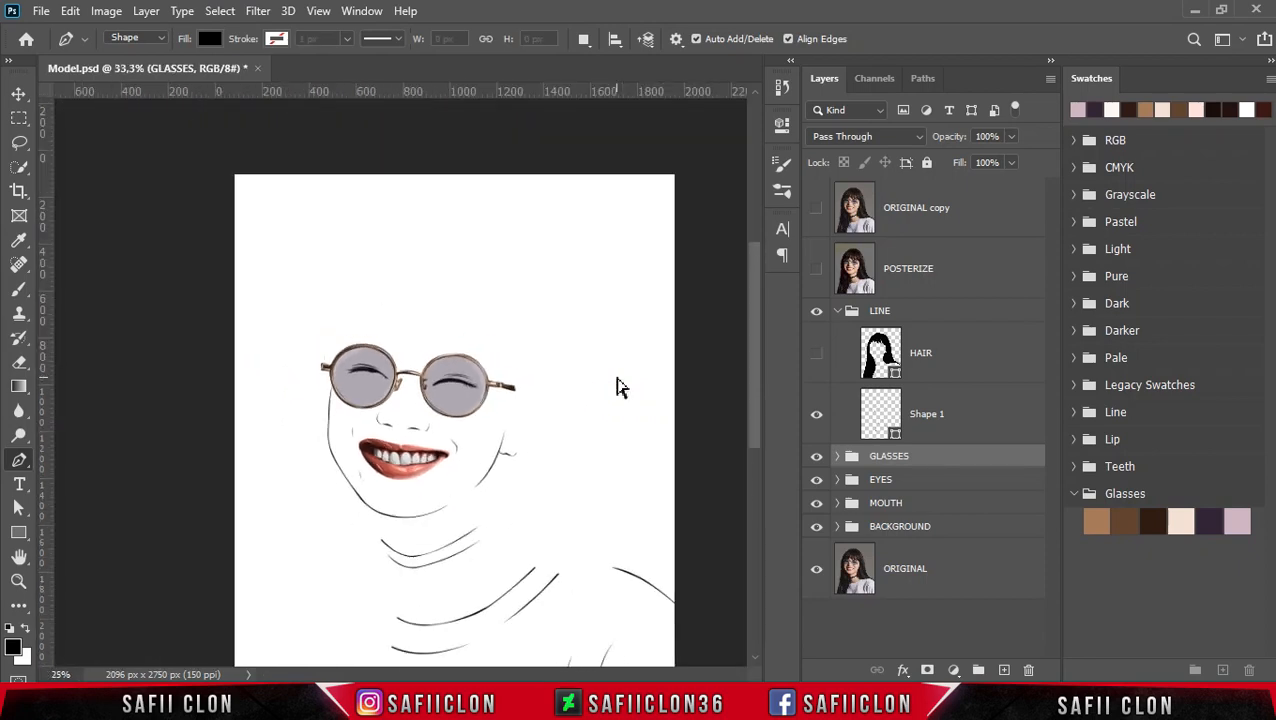
{"action": "scroll", "coordinate": [617, 388], "scroll_direction": "up", "scroll_amount": 3}
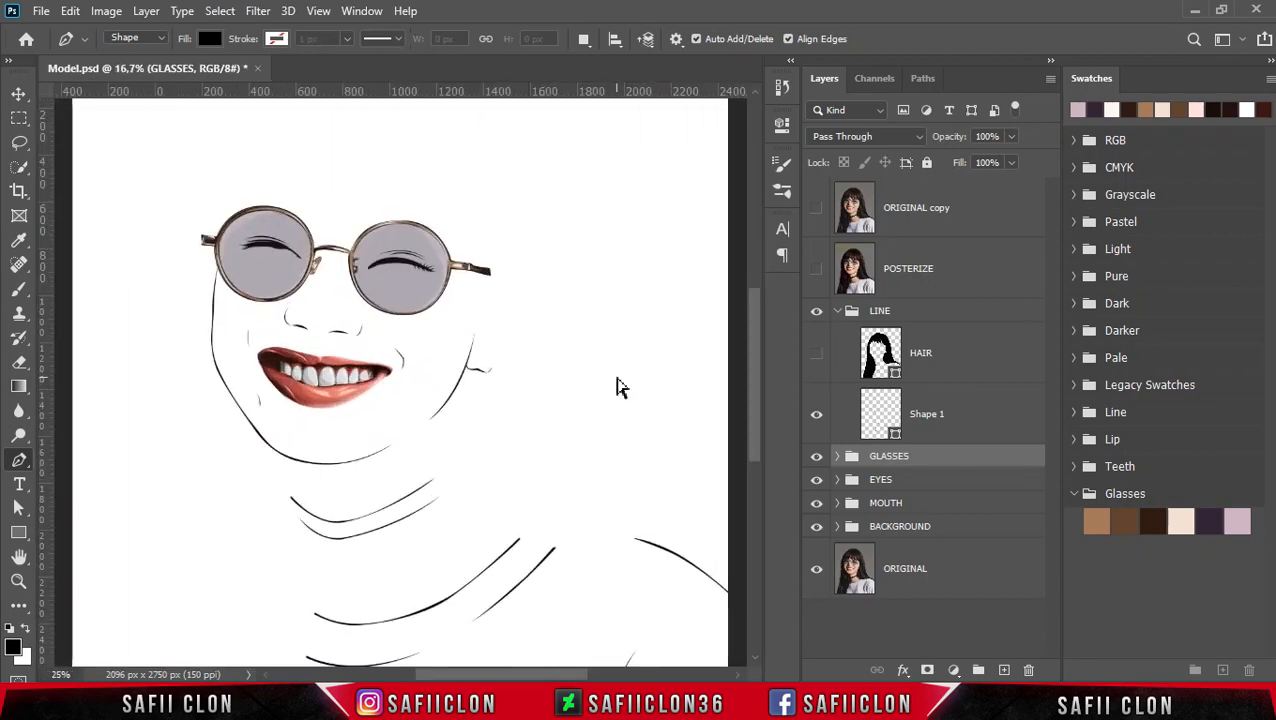
{"action": "scroll", "coordinate": [600, 382], "scroll_direction": "up", "scroll_amount": 1}
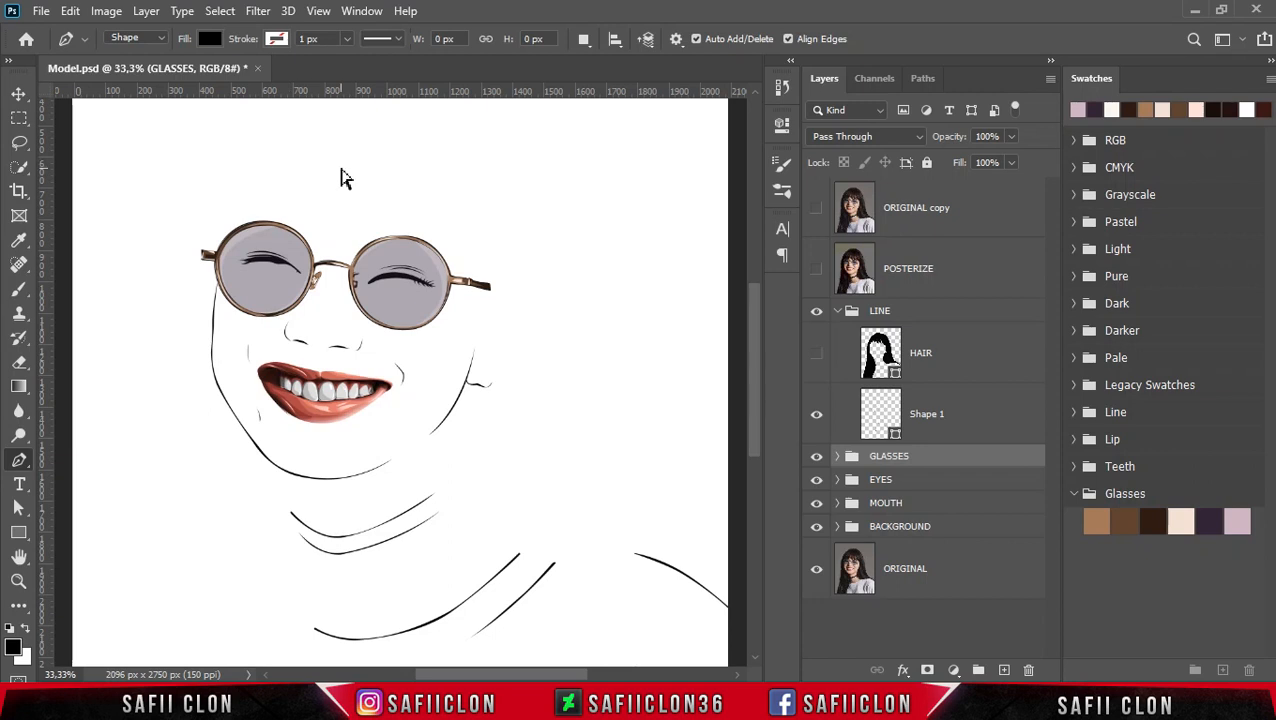
{"action": "key", "text": "ctrl+s"}
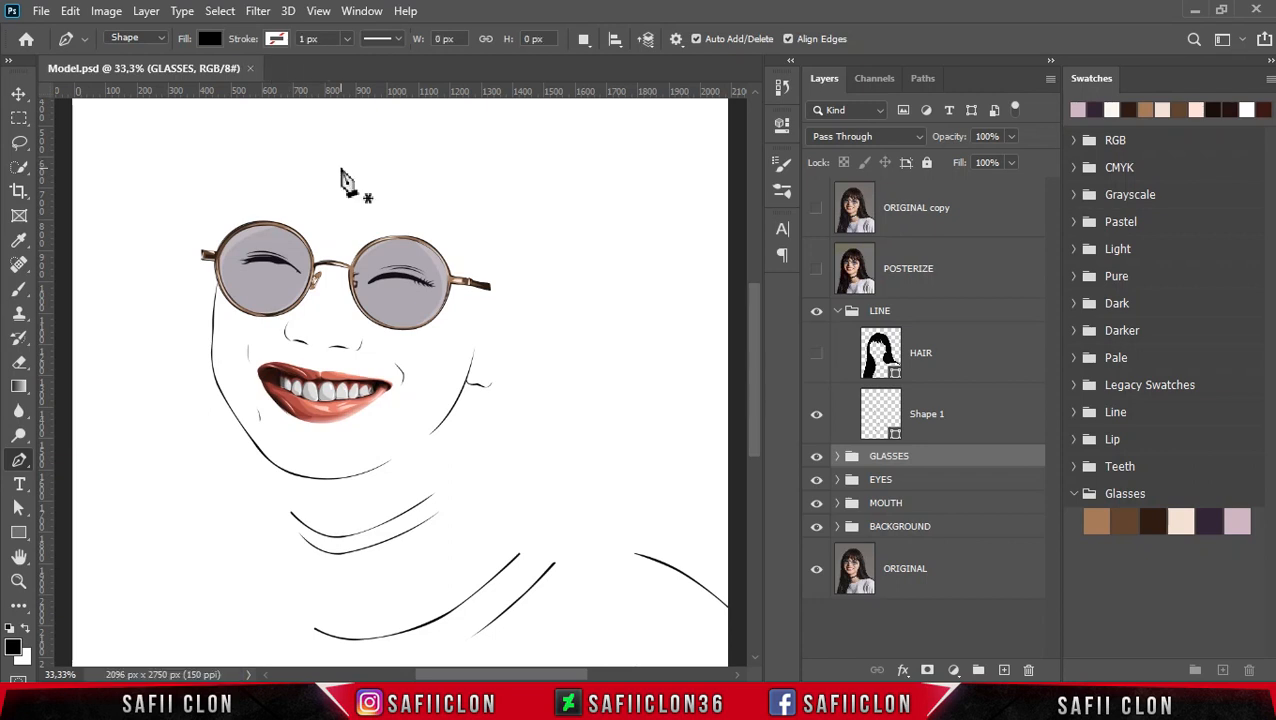